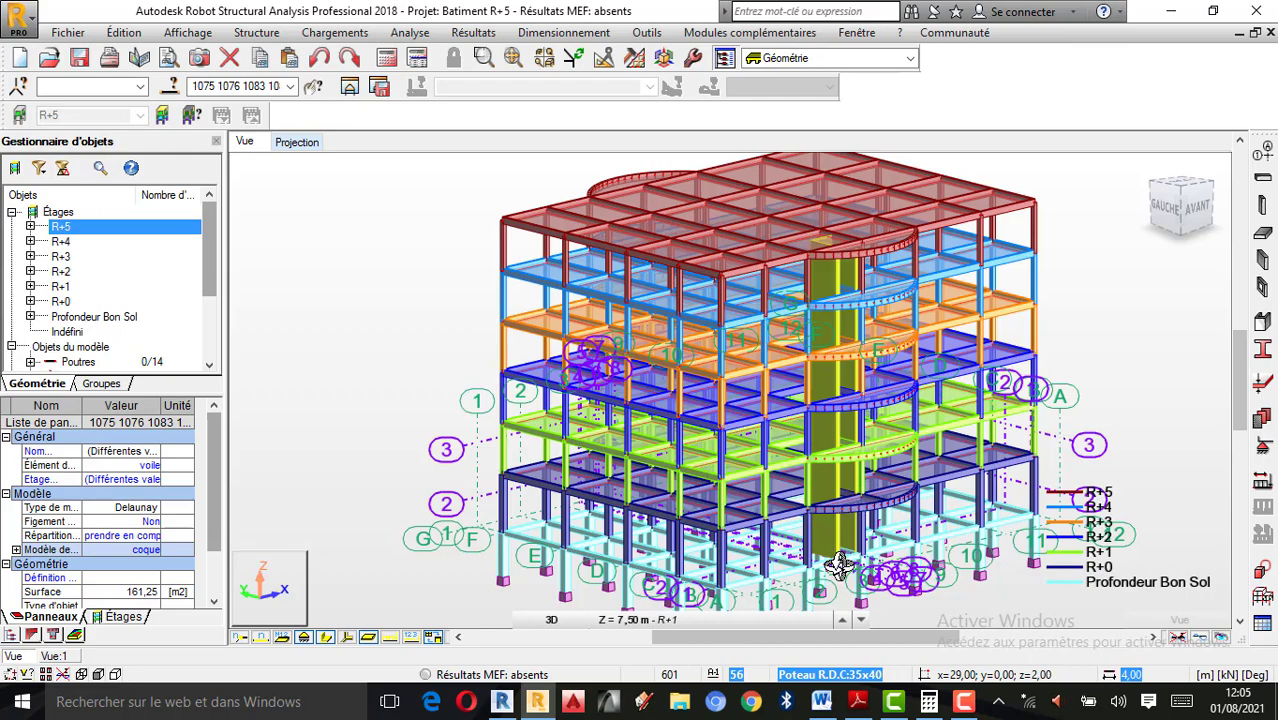
Examine the full 3D building model around its central elevator-shaft walls and clear the wall panel selection
{"action": "scroll", "coordinate": [834, 556], "scroll_direction": "up", "scroll_amount": 2}
{"action": "scroll", "coordinate": [768, 488], "scroll_direction": "down", "scroll_amount": 3}
{"action": "scroll", "coordinate": [932, 386], "scroll_direction": "up", "scroll_amount": 2}
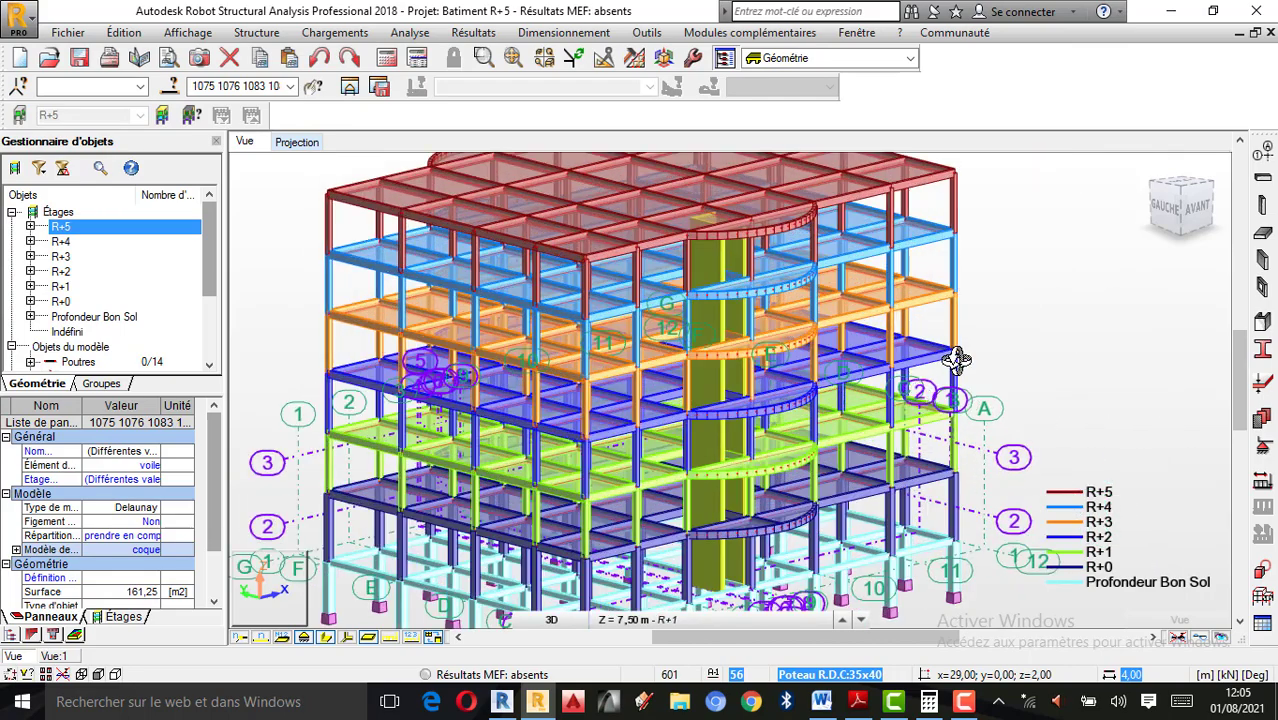
{"action": "right_click", "coordinate": [1013, 316]}
{"action": "left_click", "coordinate": [1010, 311]}
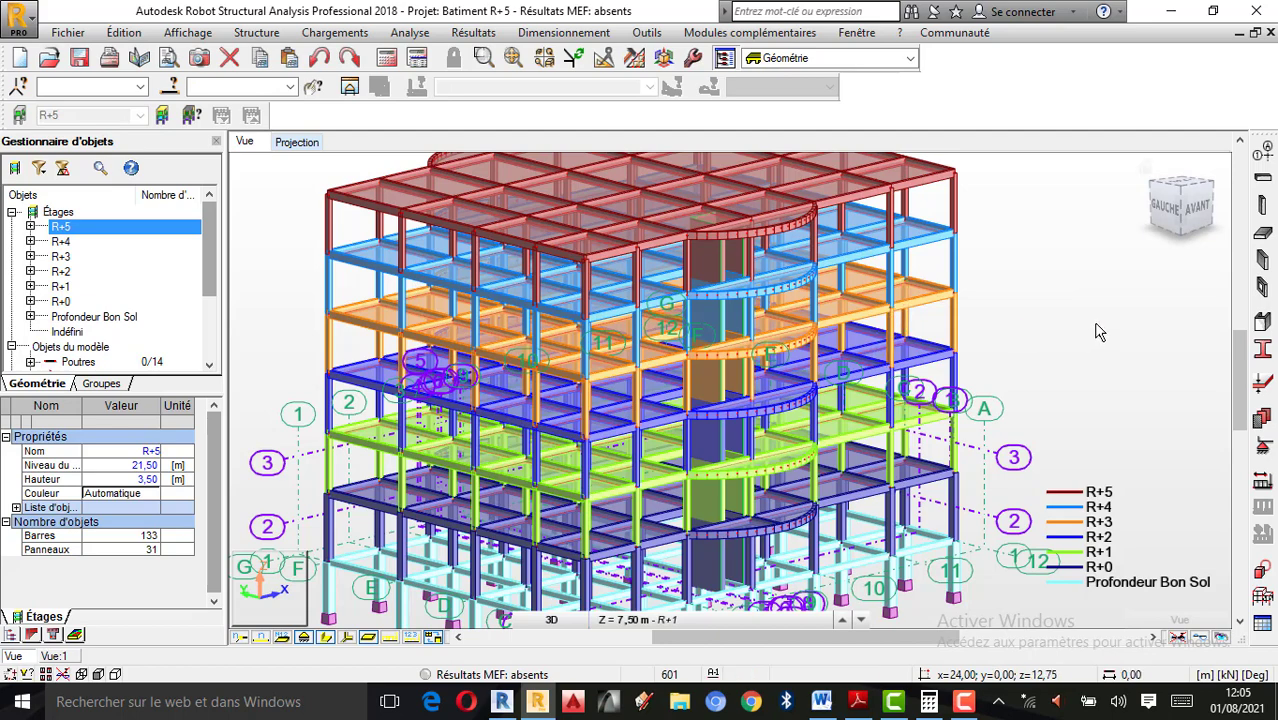
{"action": "right_click", "coordinate": [990, 277]}
{"action": "left_click", "coordinate": [1050, 354]}
{"action": "left_click_drag", "start_coordinate": [1027, 390], "coordinate": [428, 282]}
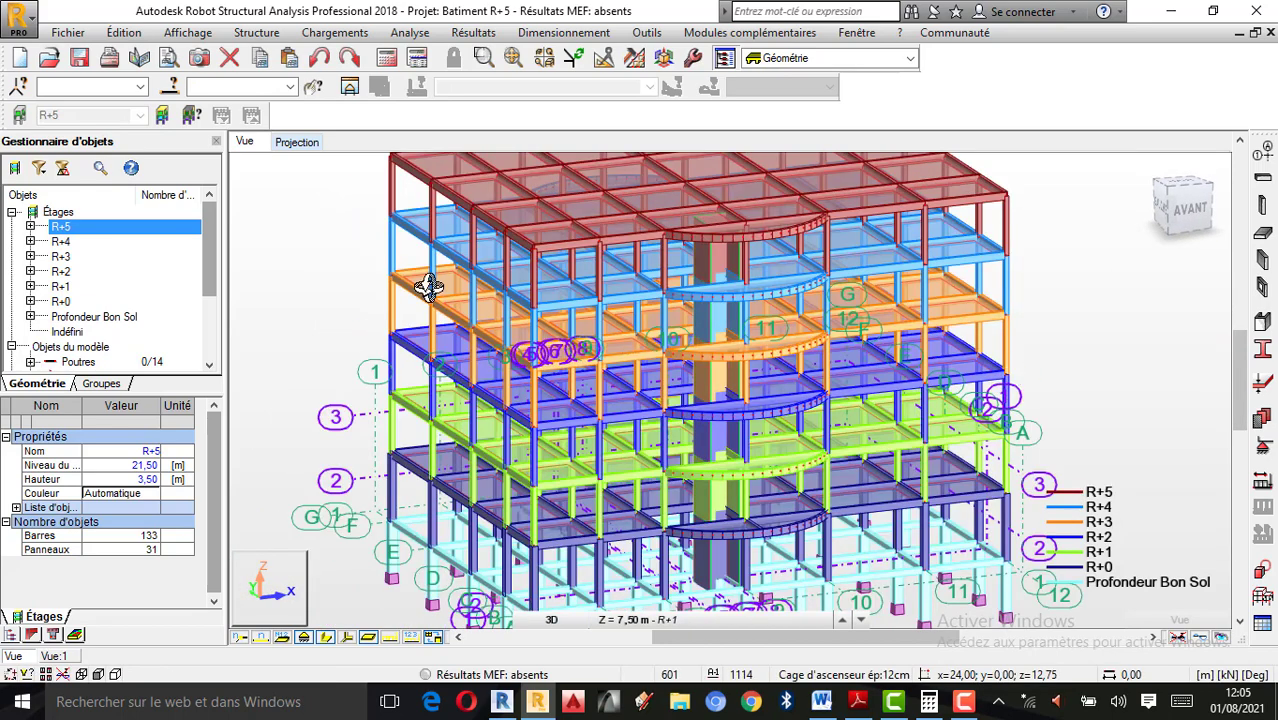
Inspect the Profondeur Bon Sol storey in isolation and restore the display of all storeys
{"action": "left_click", "coordinate": [66, 318]}
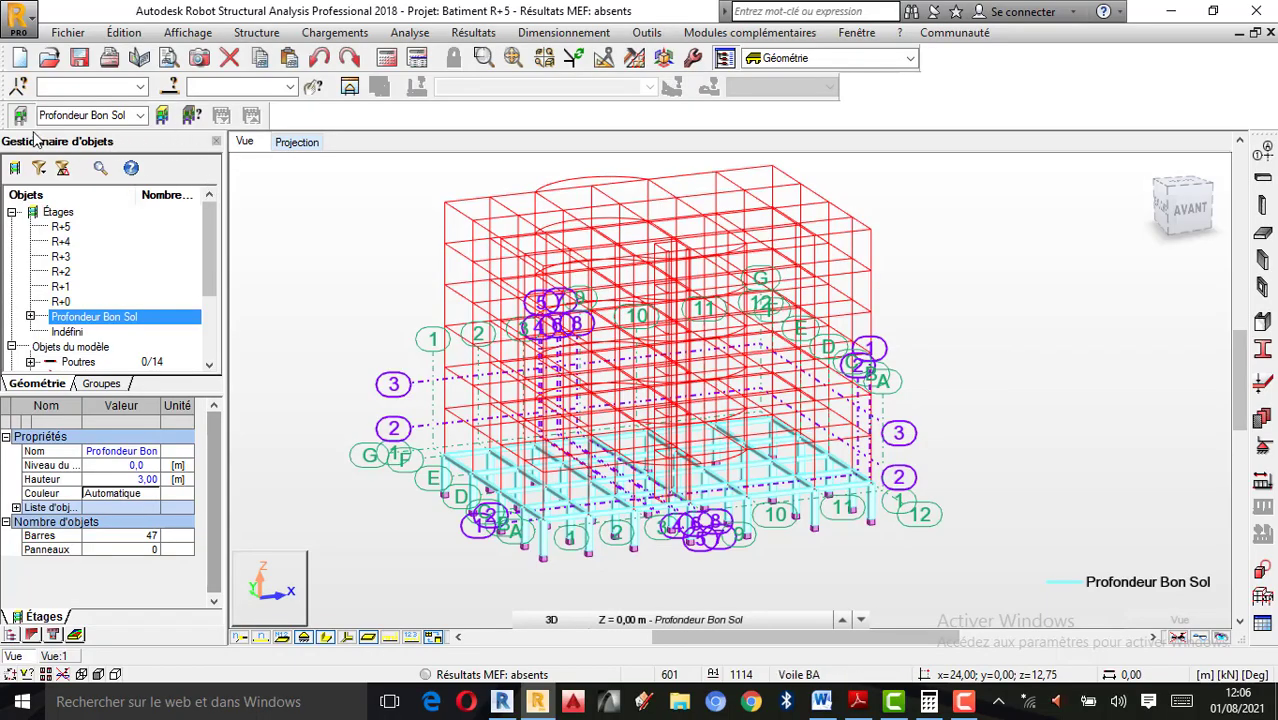
{"action": "left_click", "coordinate": [22, 117]}
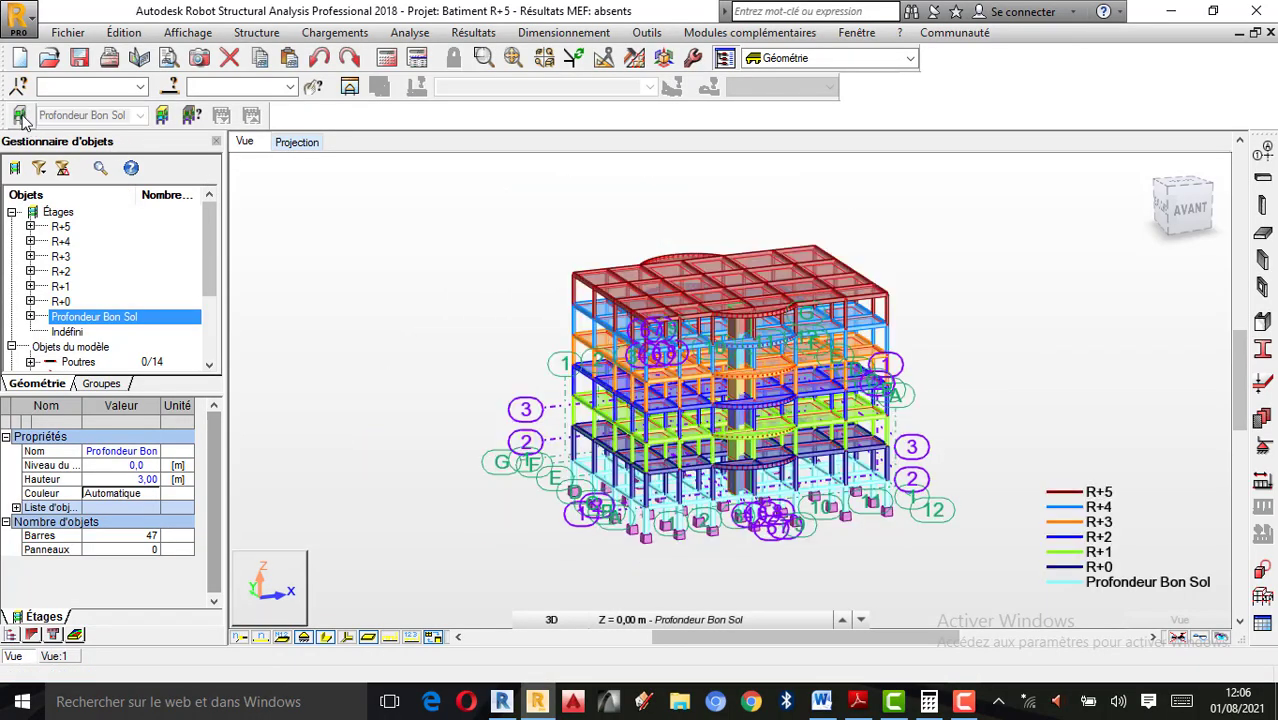
{"action": "scroll", "coordinate": [833, 540], "scroll_direction": "up", "scroll_amount": 2}
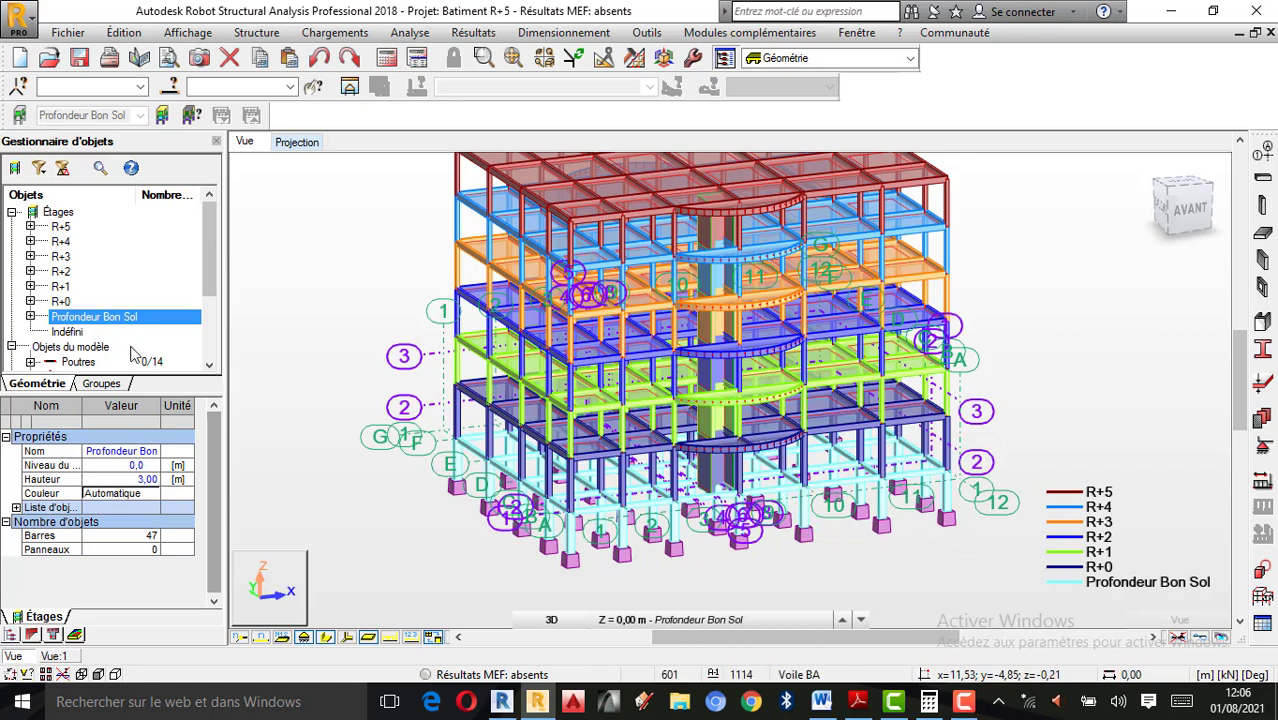
Isolate storey R+0 and switch to the plan projection at the Profondeur Bon Sol level, 0,00 m
{"action": "double_click", "coordinate": [60, 301]}
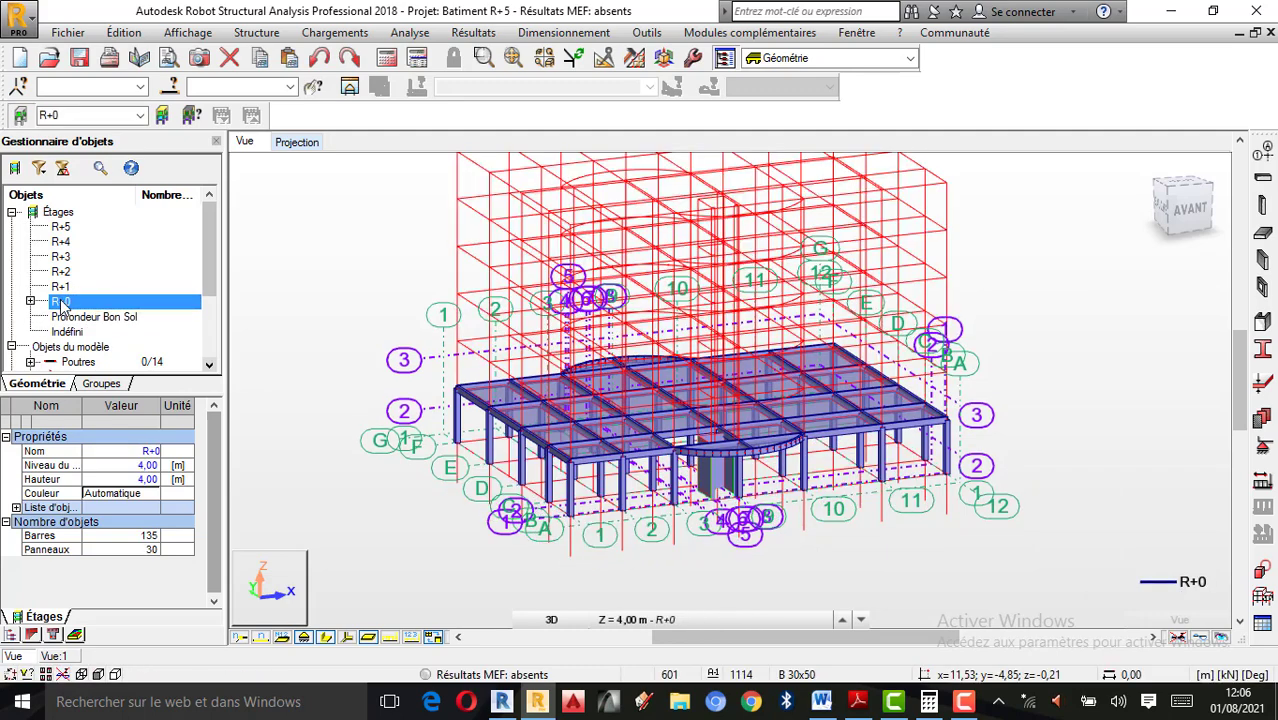
{"action": "scroll", "coordinate": [747, 513], "scroll_direction": "up", "scroll_amount": 4}
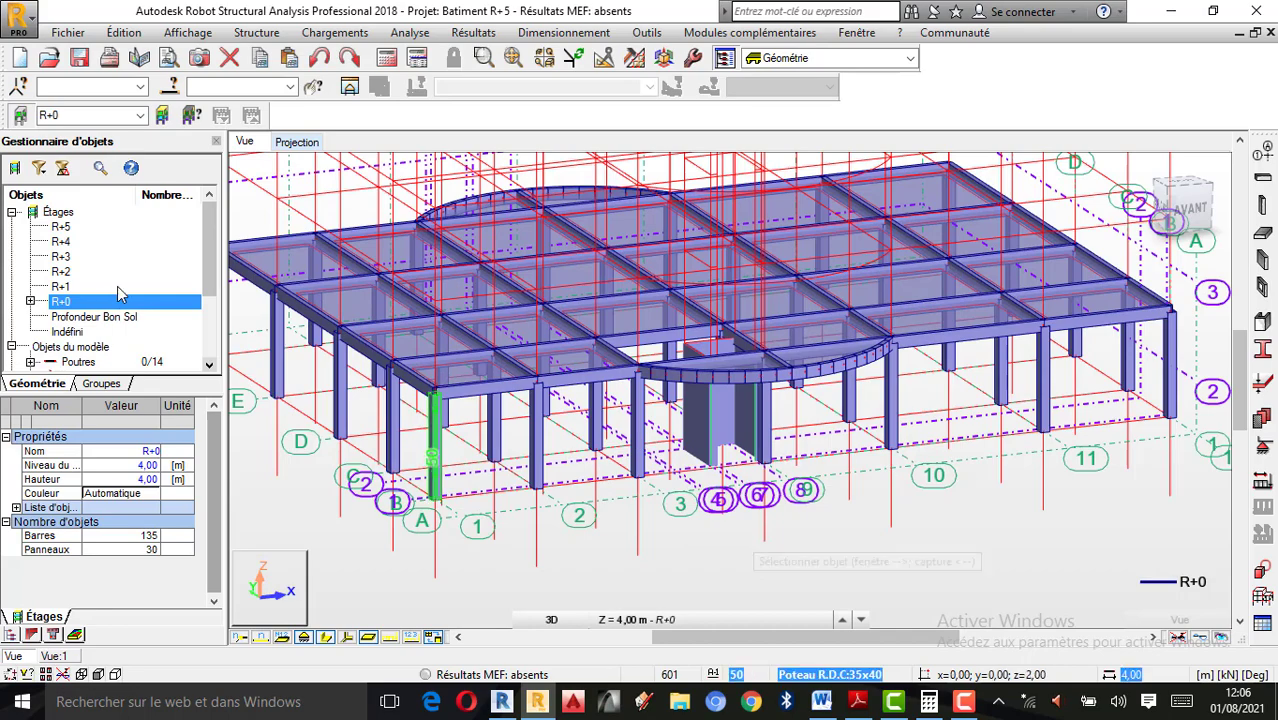
{"action": "left_click", "coordinate": [318, 143]}
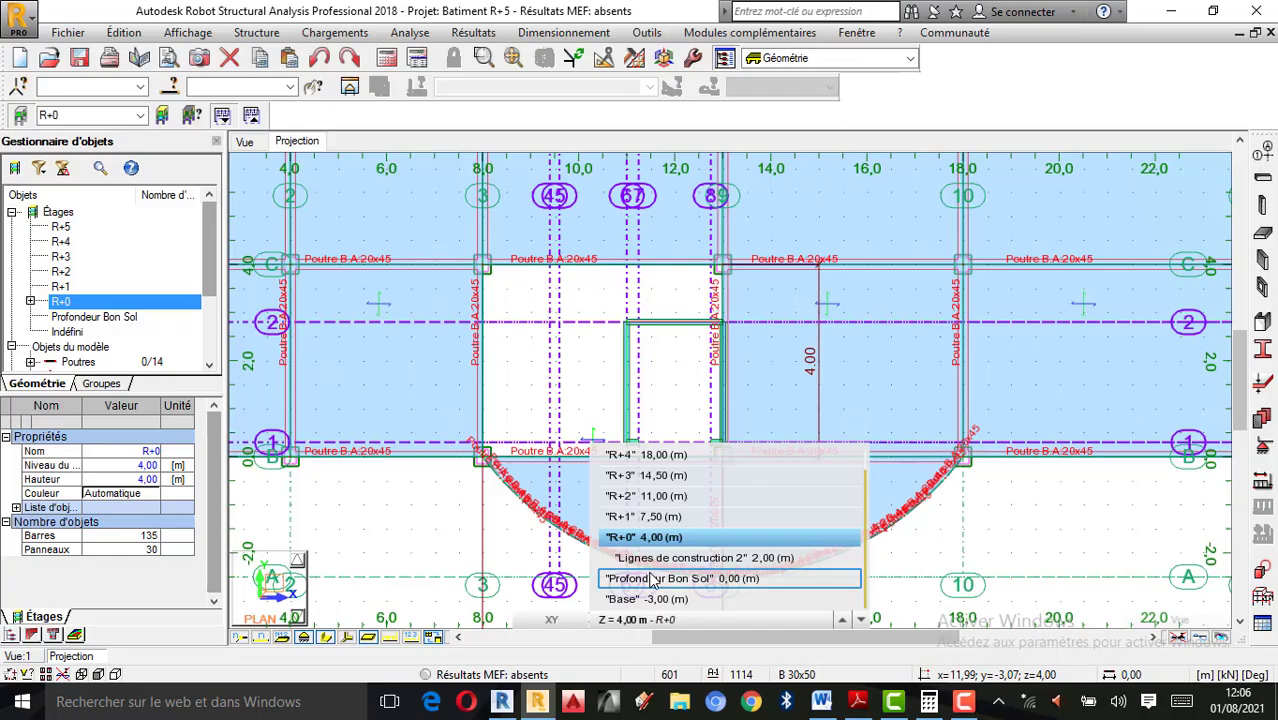
{"action": "left_click", "coordinate": [647, 586]}
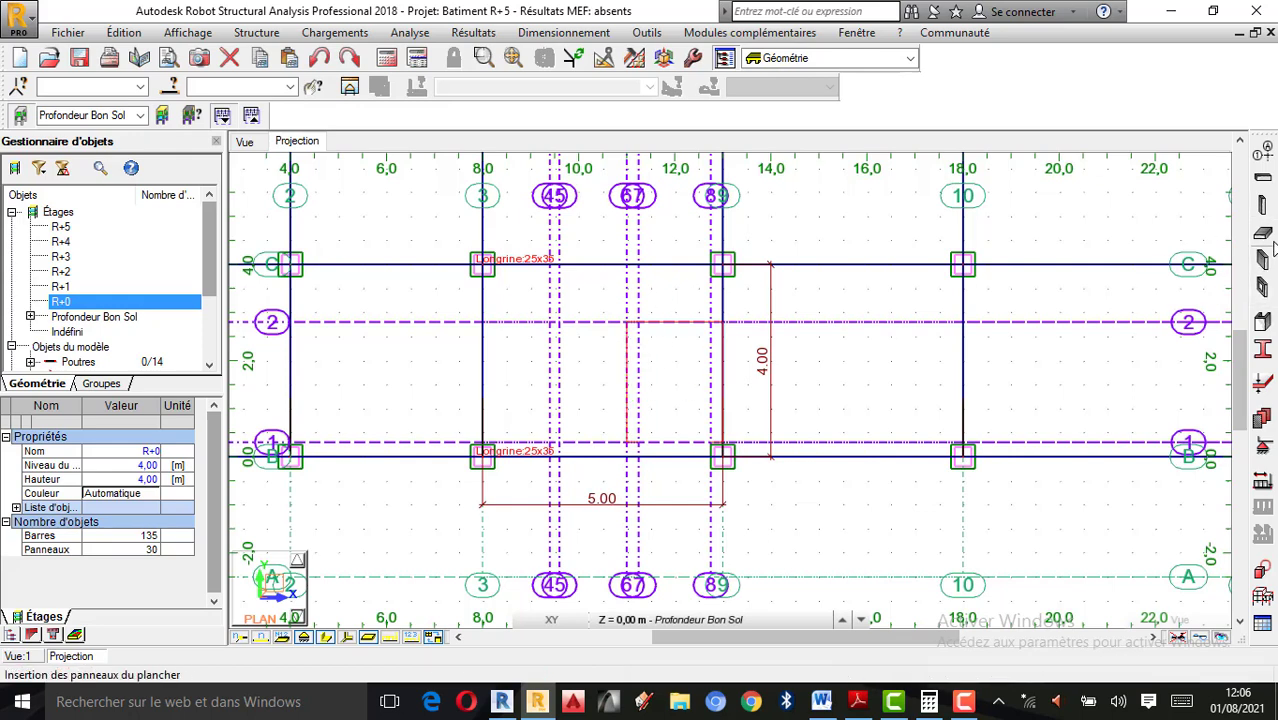
Start a floor definition and create a new uniform panel thickness of 12 cm
{"action": "left_click", "coordinate": [1266, 237]}
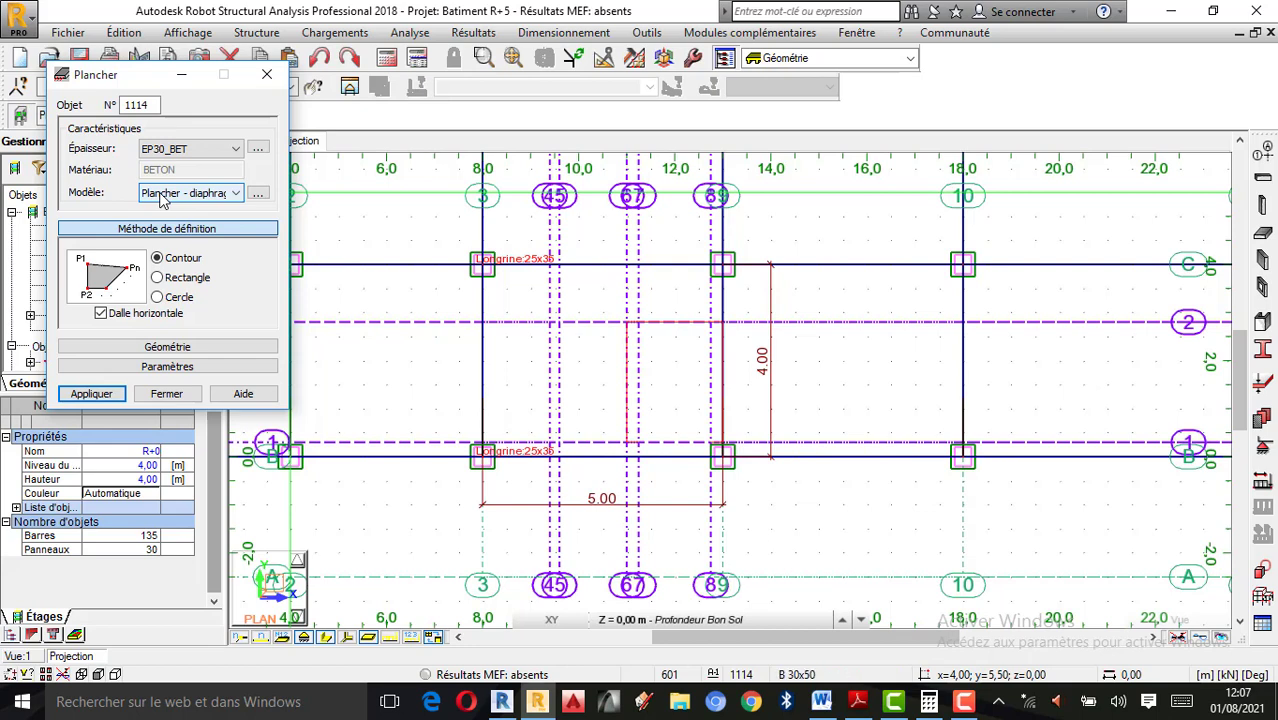
{"action": "left_click", "coordinate": [259, 148]}
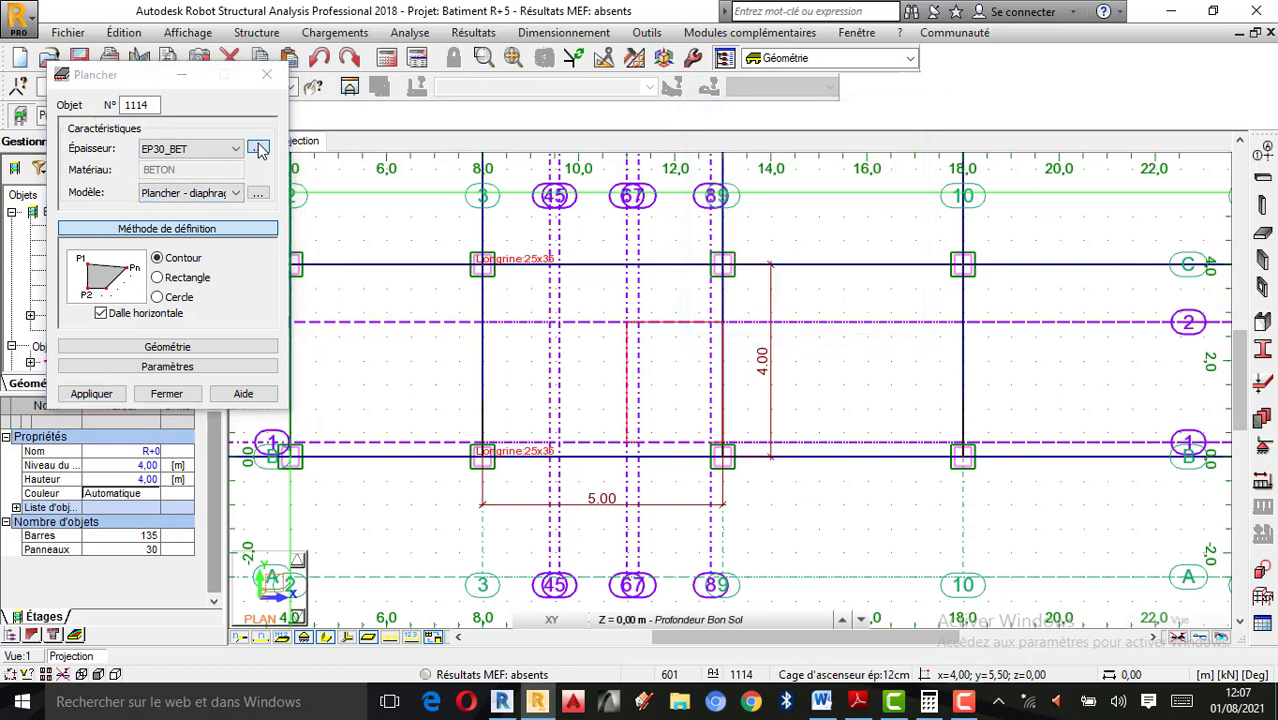
{"action": "left_click", "coordinate": [238, 149]}
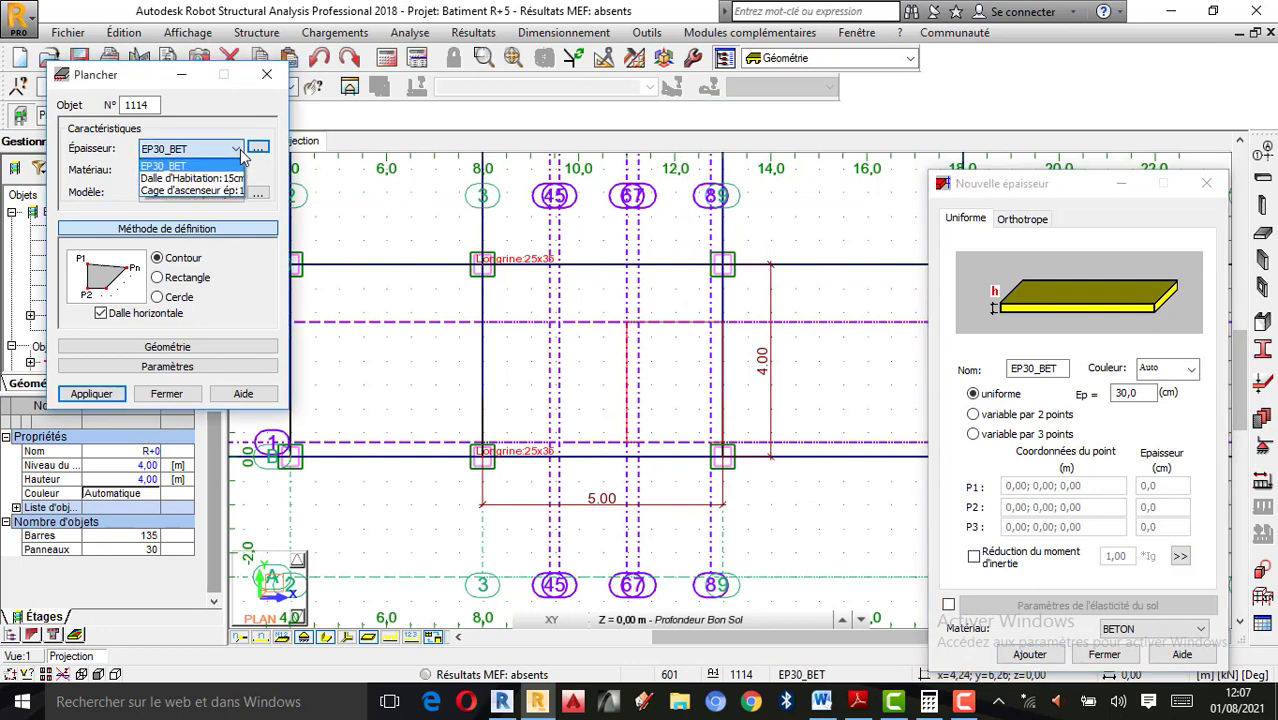
{"action": "left_click", "coordinate": [1150, 393]}
{"action": "left_click", "coordinate": [1150, 393]}
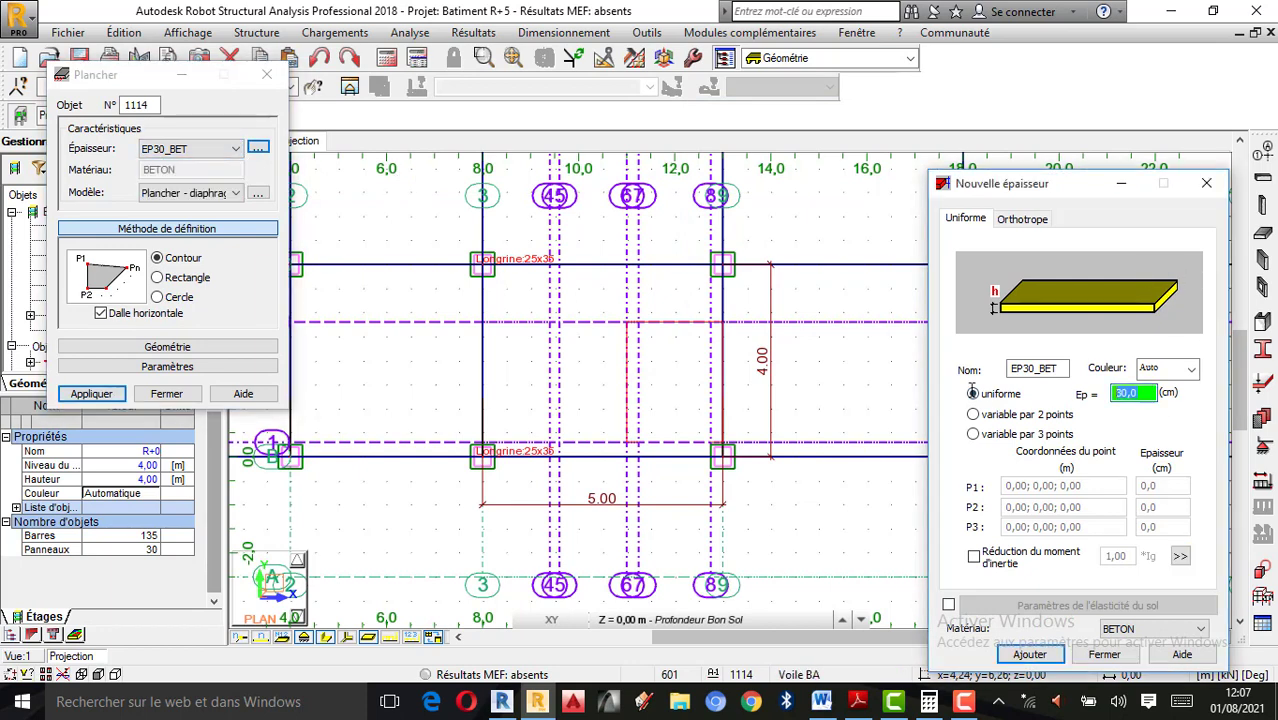
{"action": "type", "text": "12"}
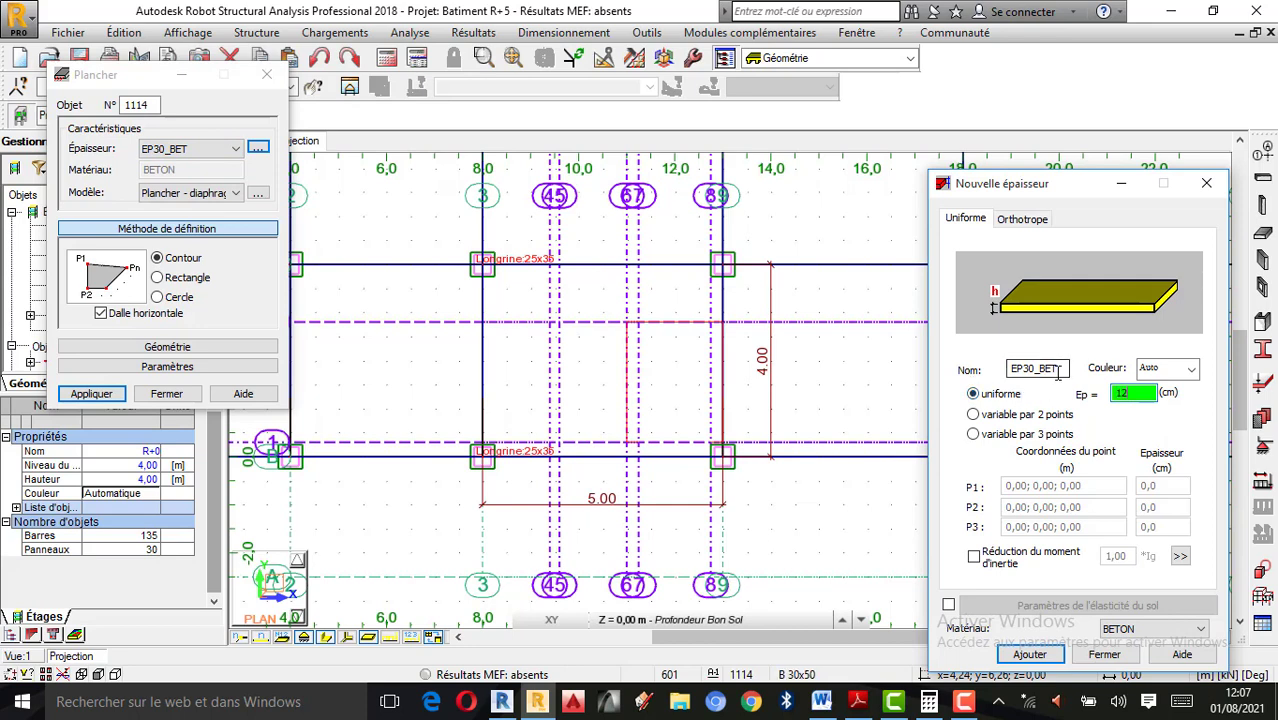
Name the new thickness "Paillage ép:12cm", assign the BETON25 material, and add it to the available thicknesses
{"action": "left_click_drag", "start_coordinate": [1064, 369], "coordinate": [952, 377]}
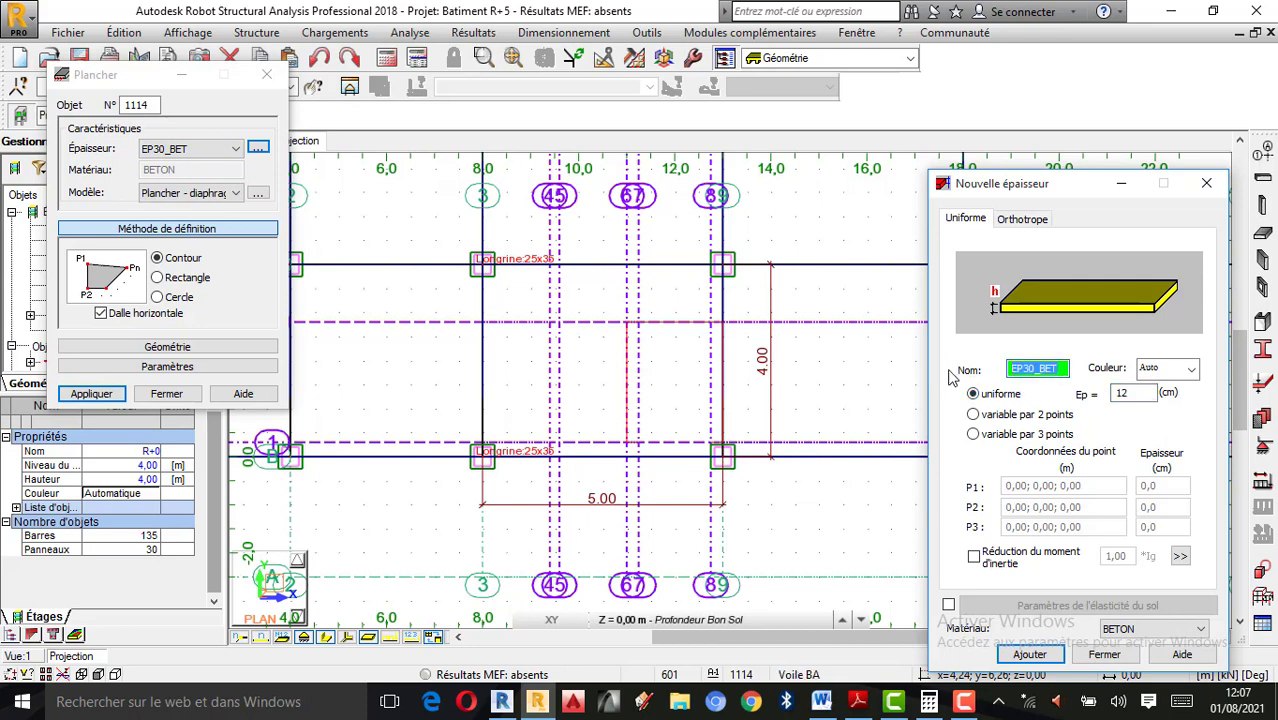
{"action": "type", "text": "Pali"}
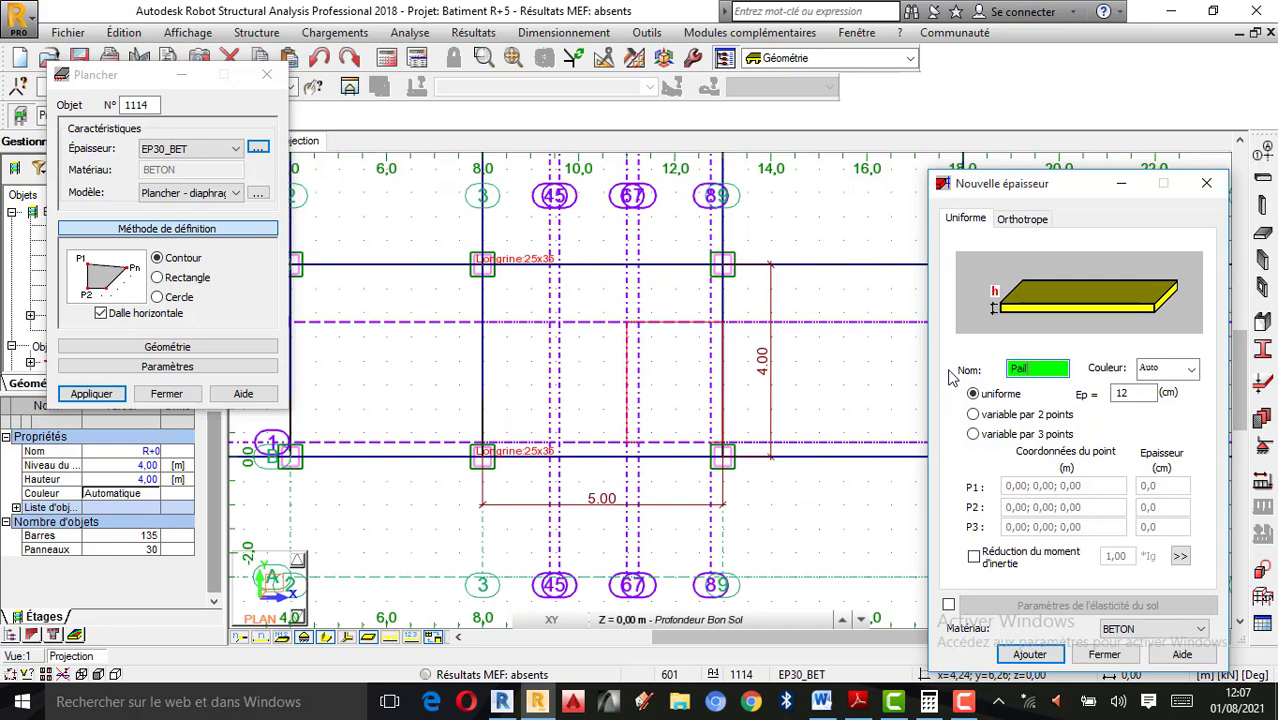
{"action": "type", "text": "l"}
{"action": "type", "text": "12cm"}
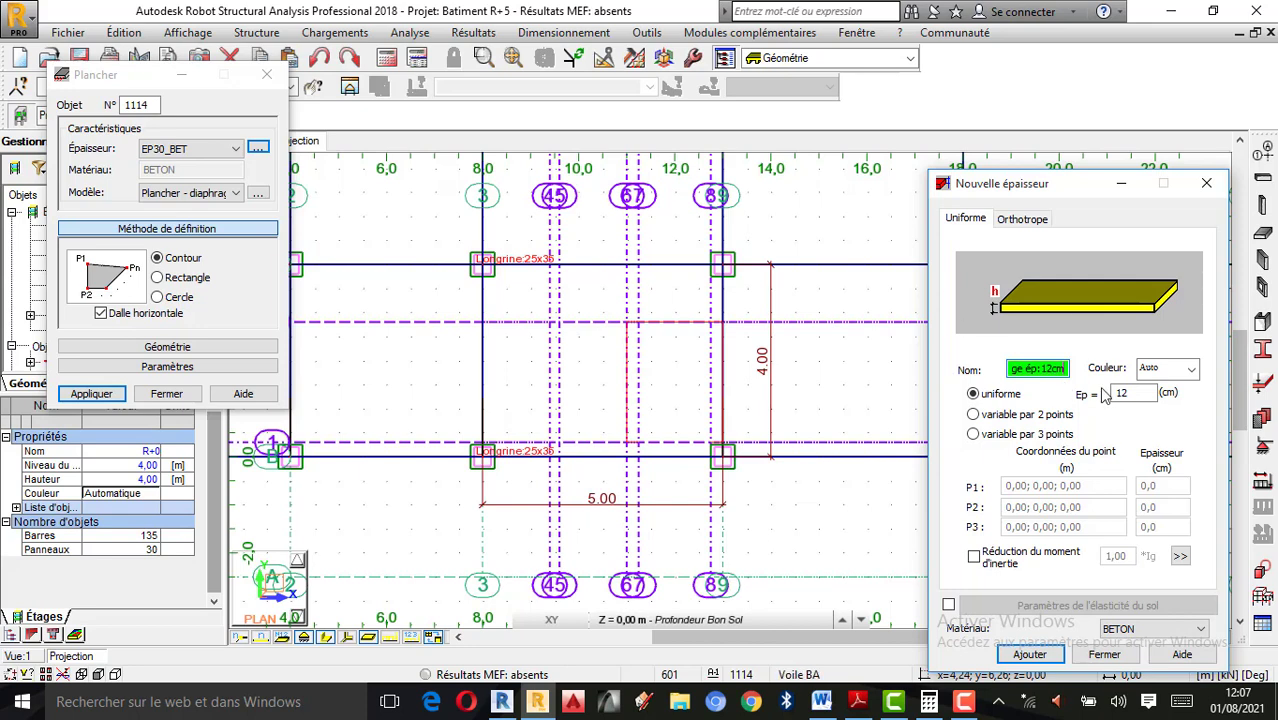
{"action": "left_click", "coordinate": [1200, 629]}
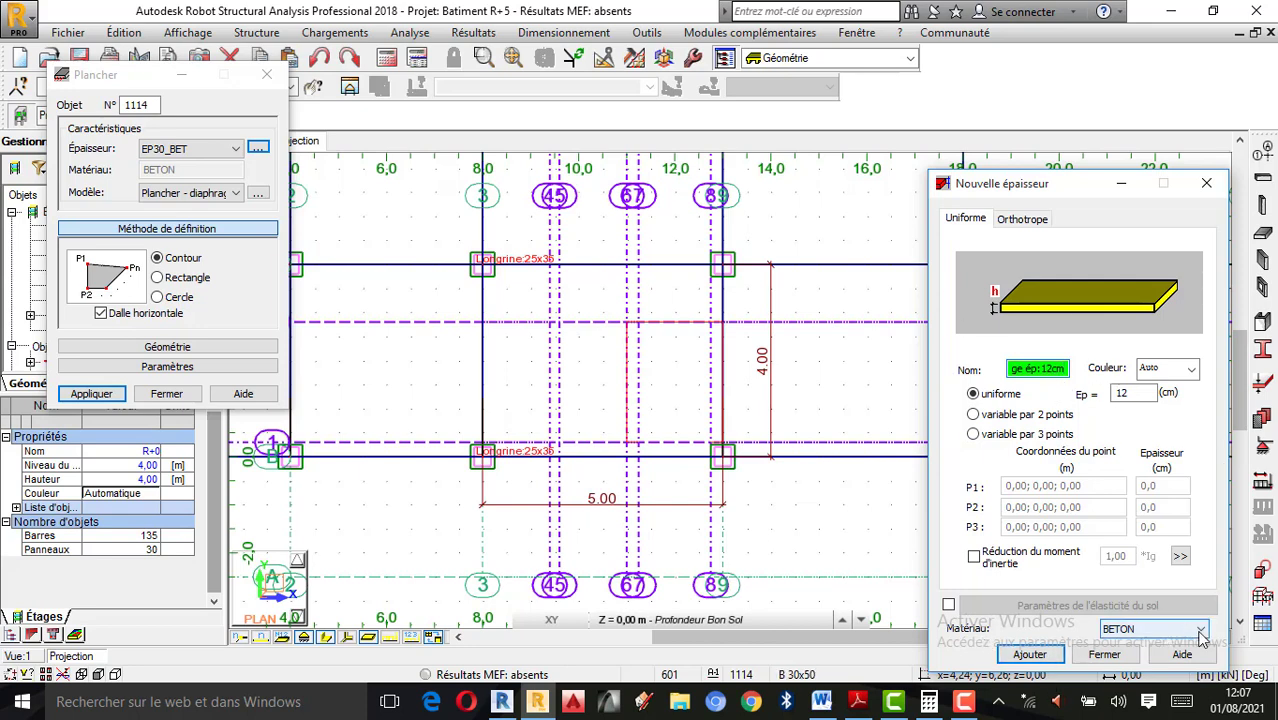
{"action": "left_click", "coordinate": [1127, 284]}
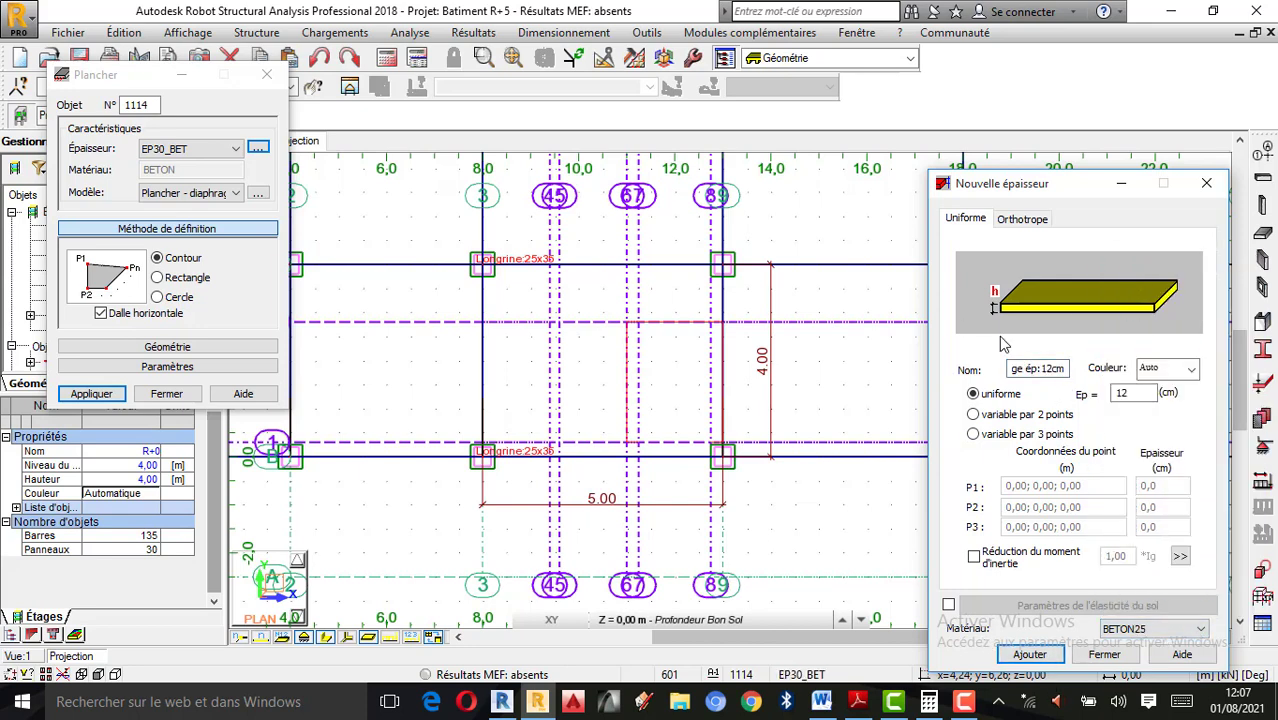
{"action": "left_click", "coordinate": [1030, 655]}
{"action": "left_click", "coordinate": [1104, 655]}
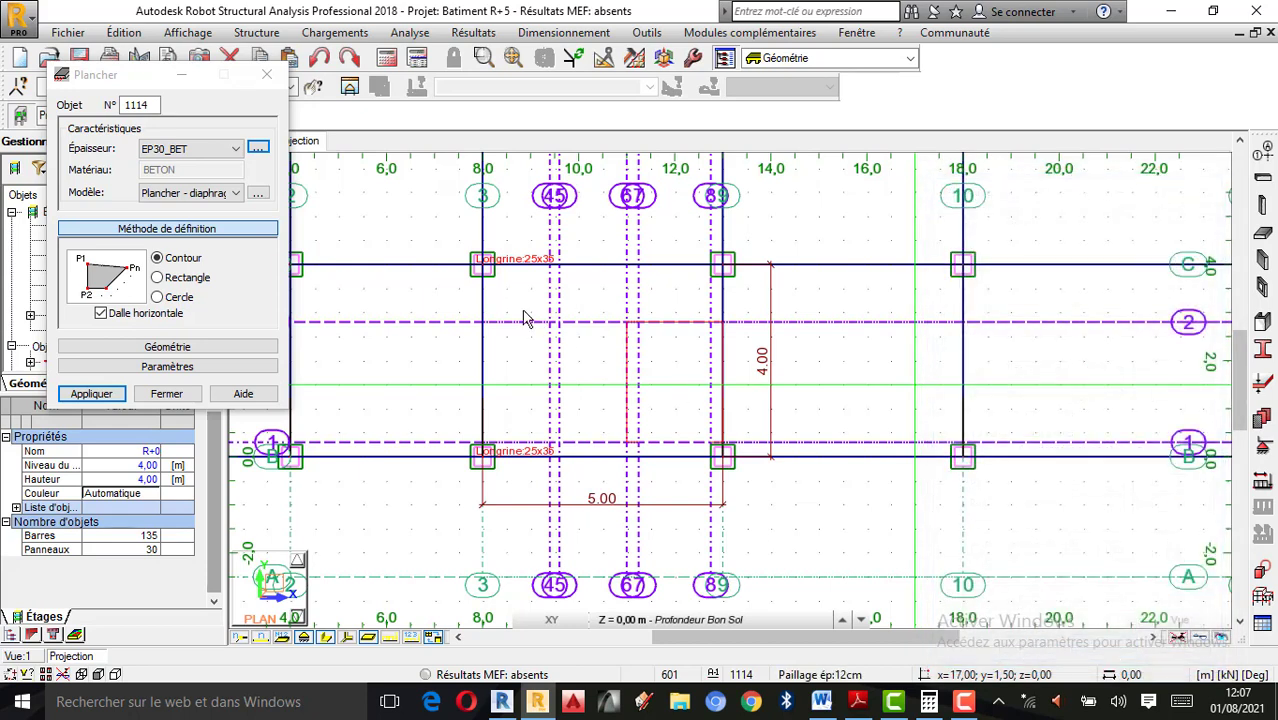
Choose the Paillage ép:12cm thickness for the floor and close the floor definition
{"action": "left_click", "coordinate": [235, 148]}
{"action": "left_click", "coordinate": [195, 200]}
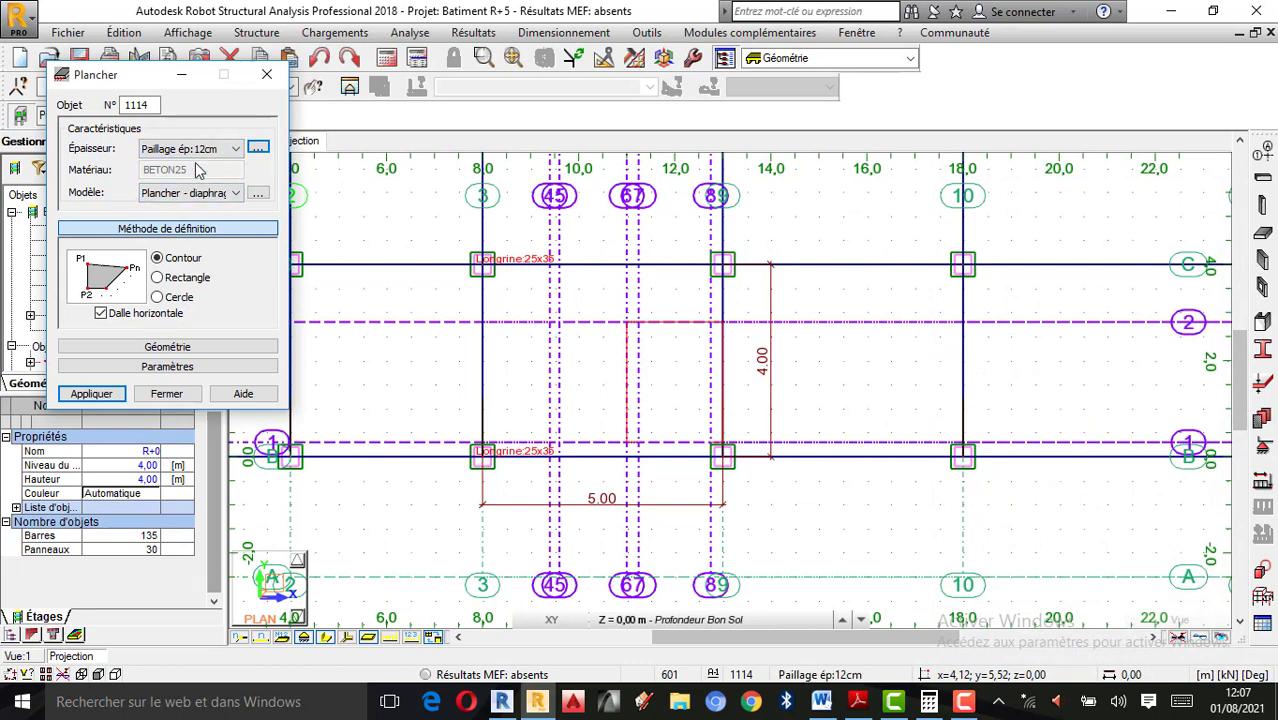
{"action": "left_click", "coordinate": [91, 393]}
{"action": "left_click", "coordinate": [263, 288]}
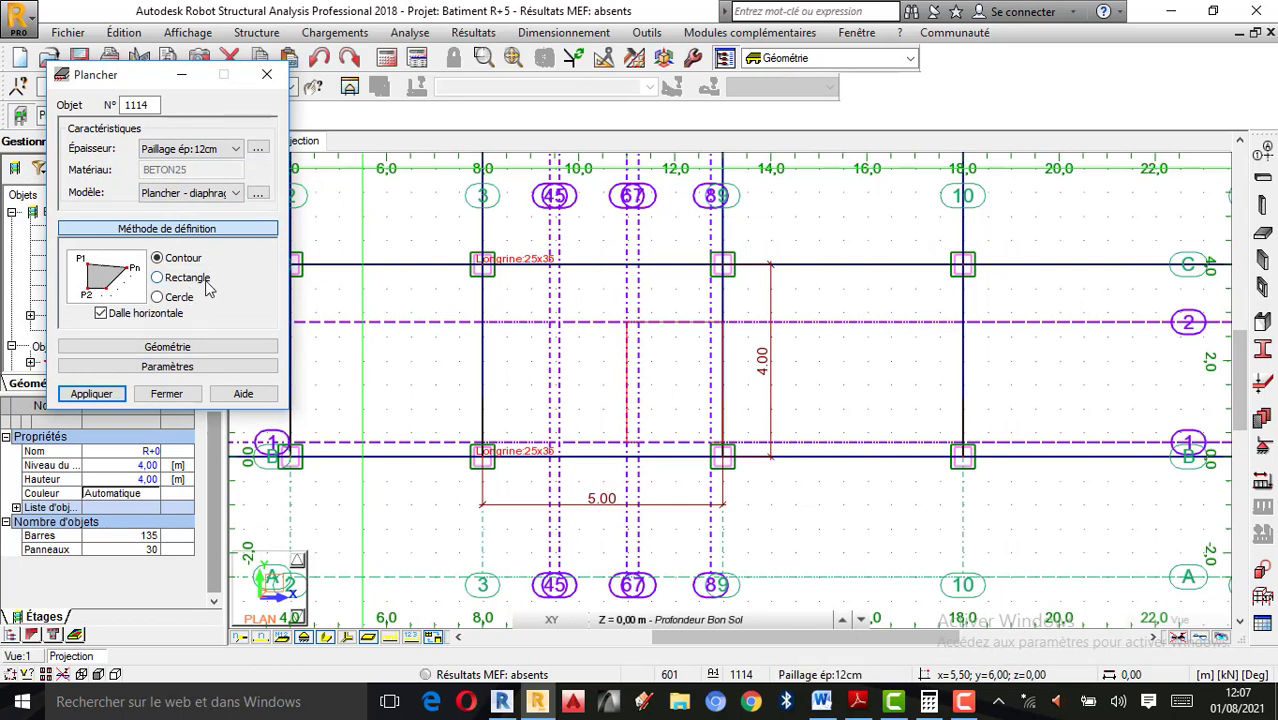
{"action": "left_click", "coordinate": [272, 80]}
Start a Polyline - contour object using the Contour method, with Panneau as the created object type
{"action": "left_click", "coordinate": [261, 34]}
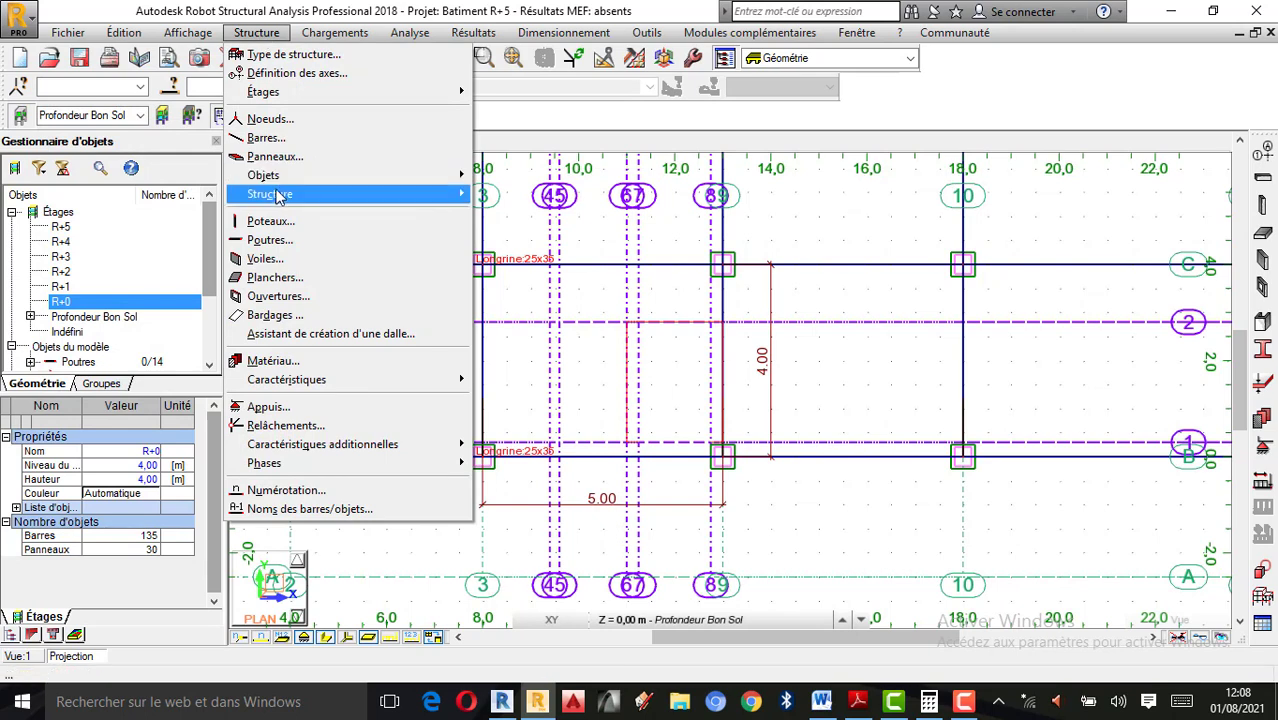
{"action": "mouse_move", "coordinate": [278, 187]}
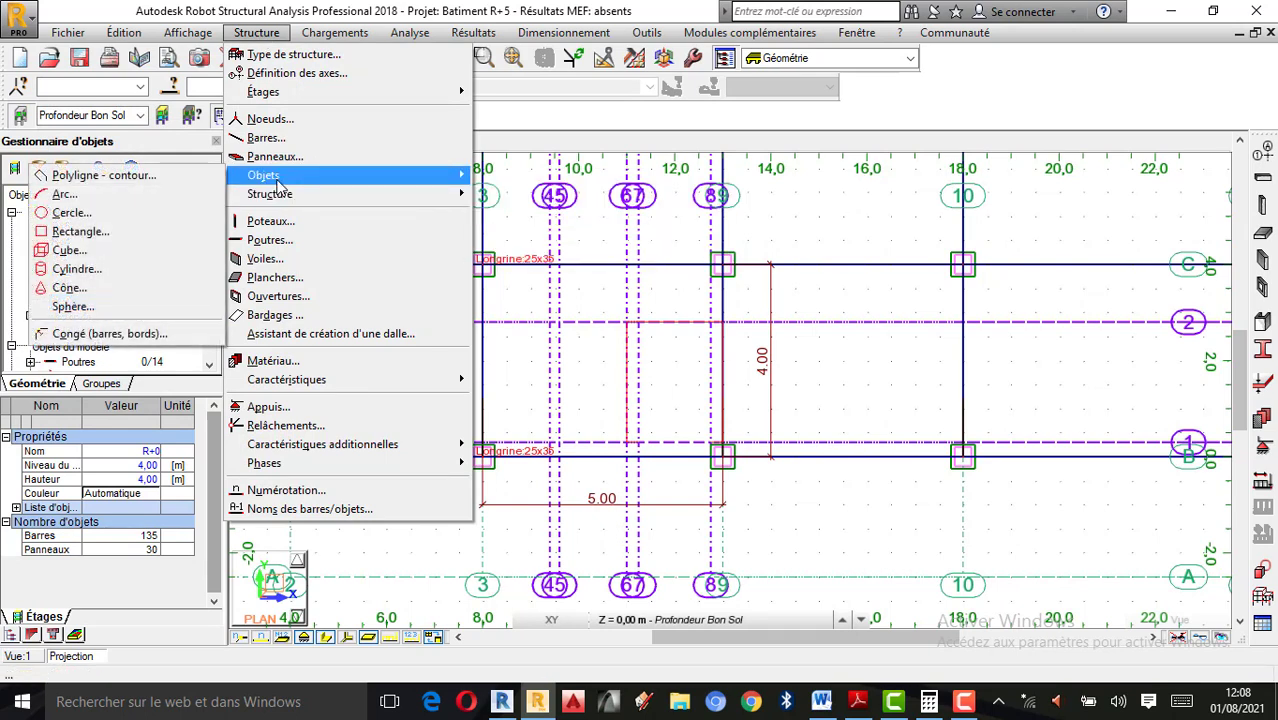
{"action": "left_click", "coordinate": [140, 178]}
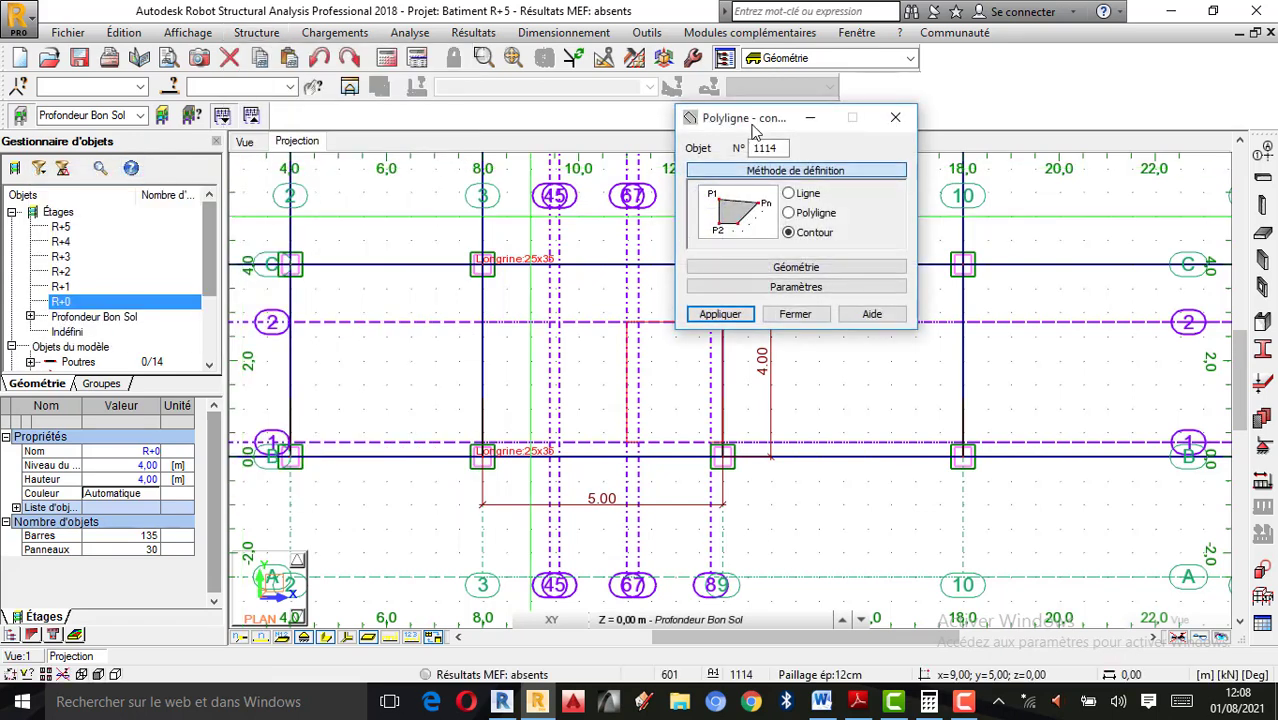
{"action": "left_click_drag", "start_coordinate": [760, 120], "coordinate": [132, 146]}
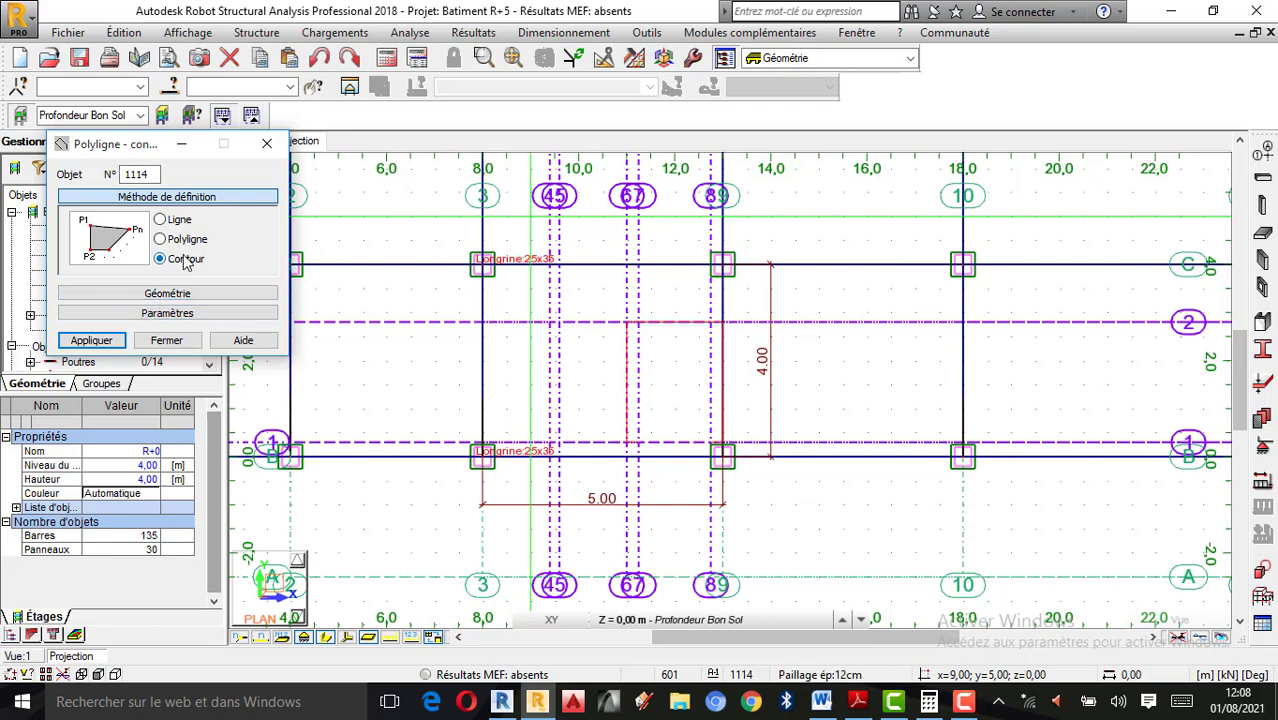
{"action": "left_click", "coordinate": [165, 313]}
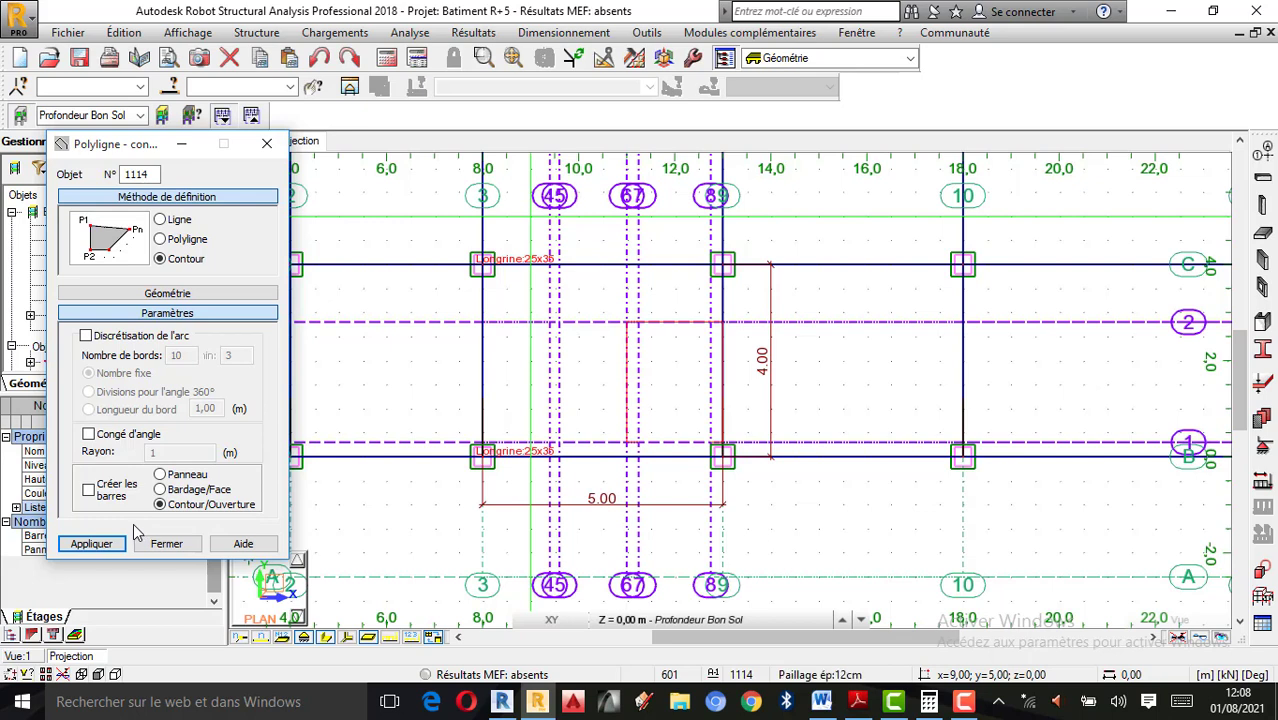
{"action": "left_click", "coordinate": [162, 475]}
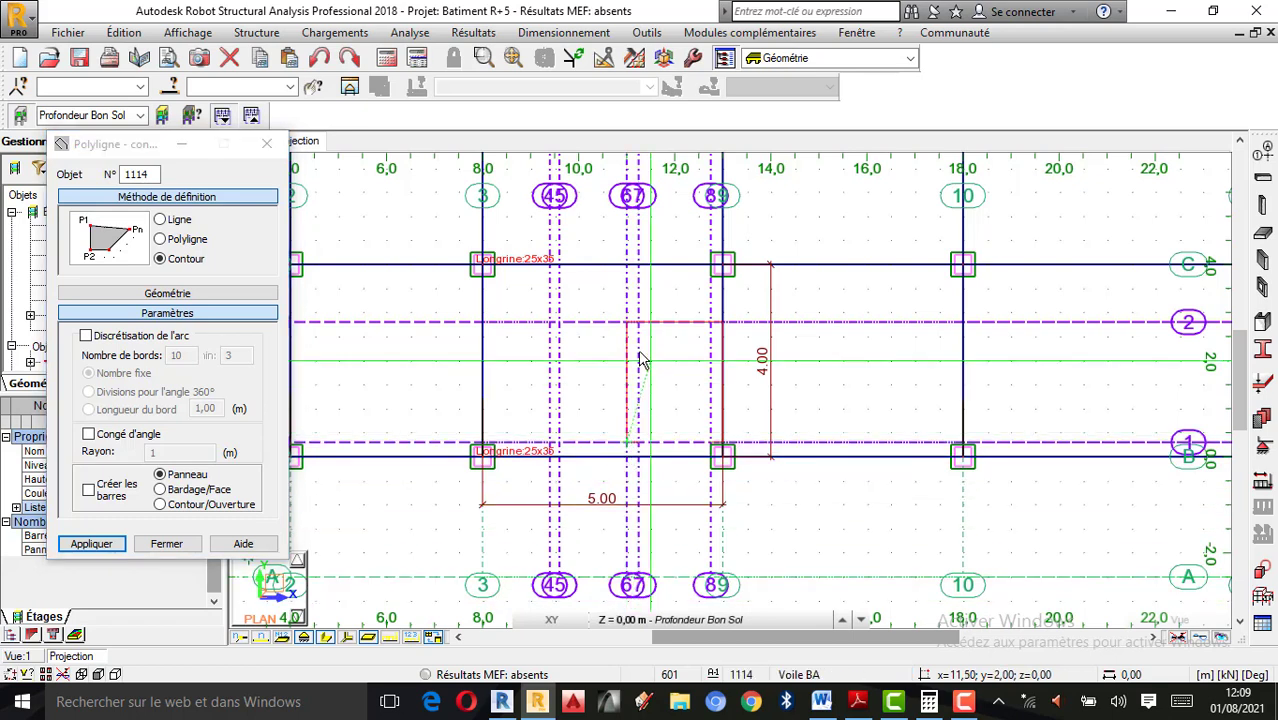
Draw the sloped panel contour between axes 5–6 and 1–2, from Profondeur Bon Sol (0,00 m) up to Lignes de construction 2 (2,00 m)
{"action": "left_click", "coordinate": [634, 620]}
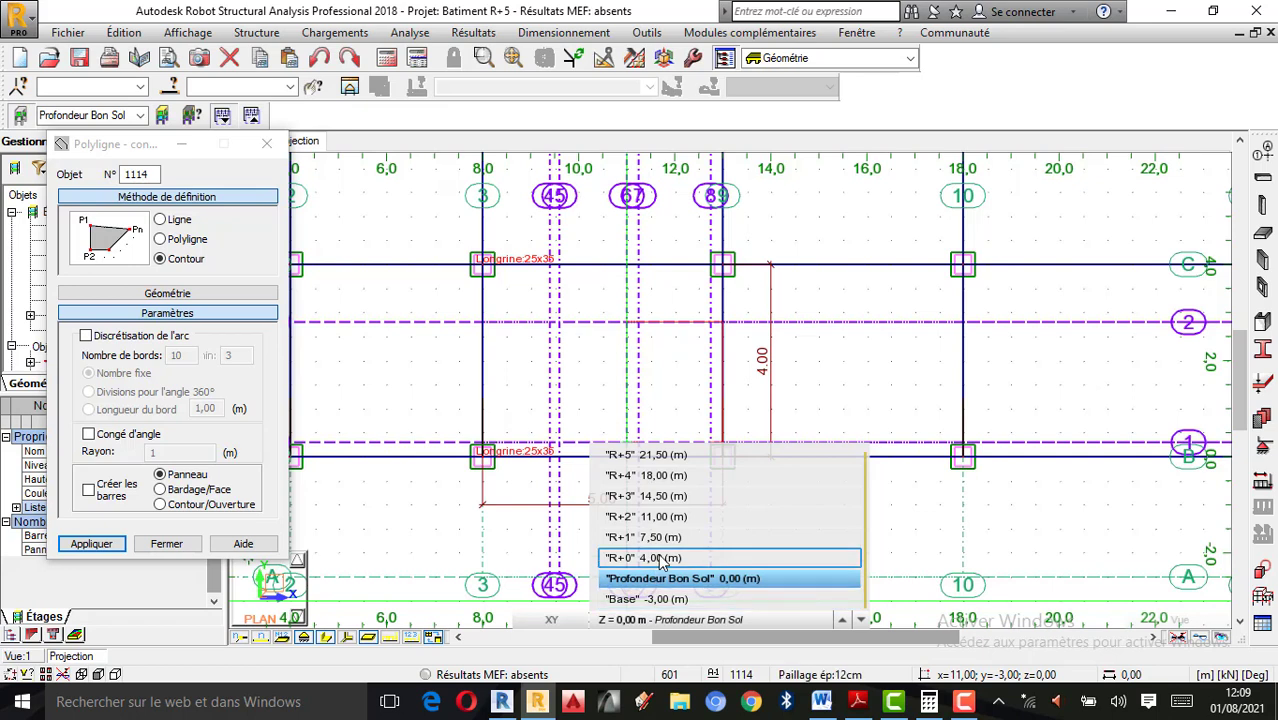
{"action": "left_click", "coordinate": [660, 559]}
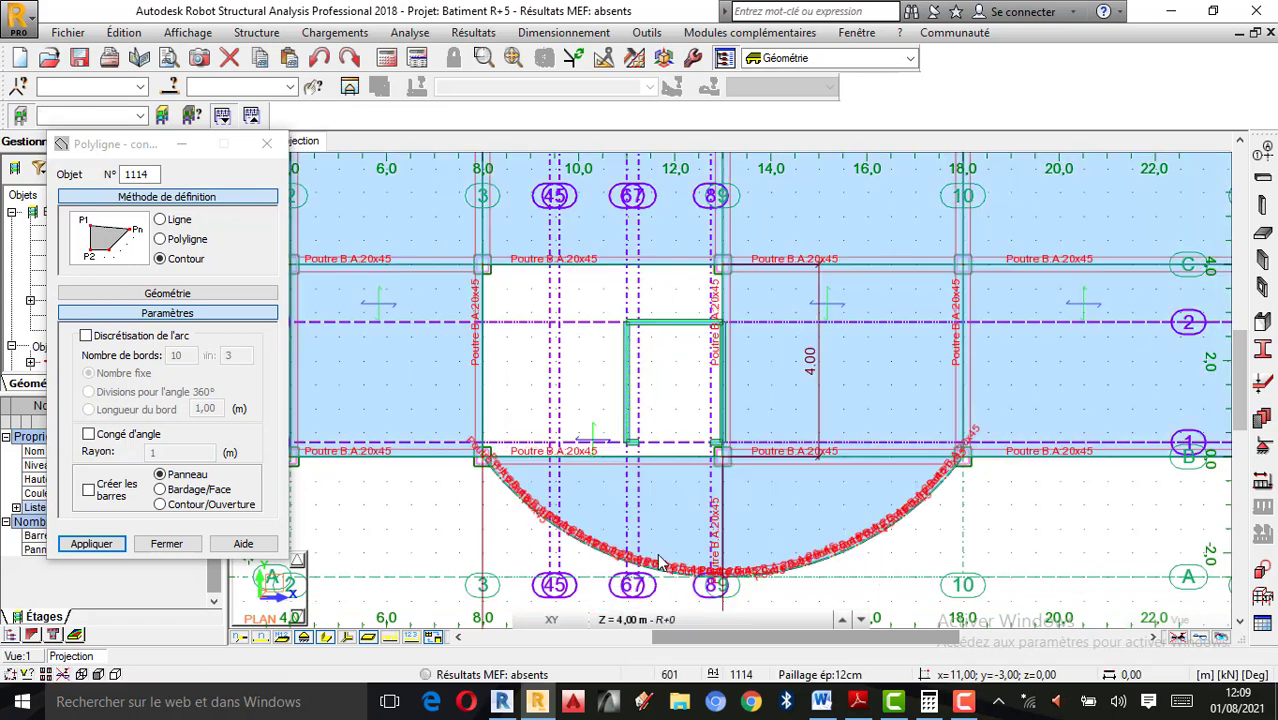
{"action": "left_click", "coordinate": [634, 620]}
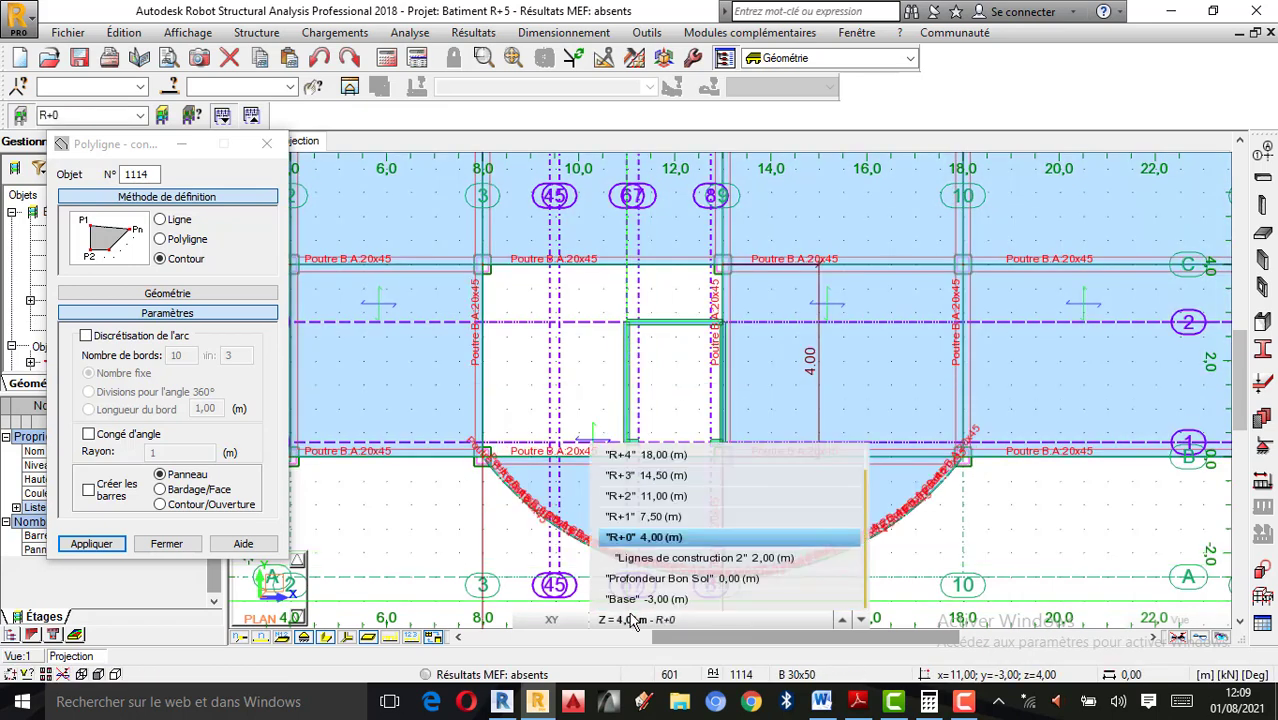
{"action": "left_click", "coordinate": [679, 559]}
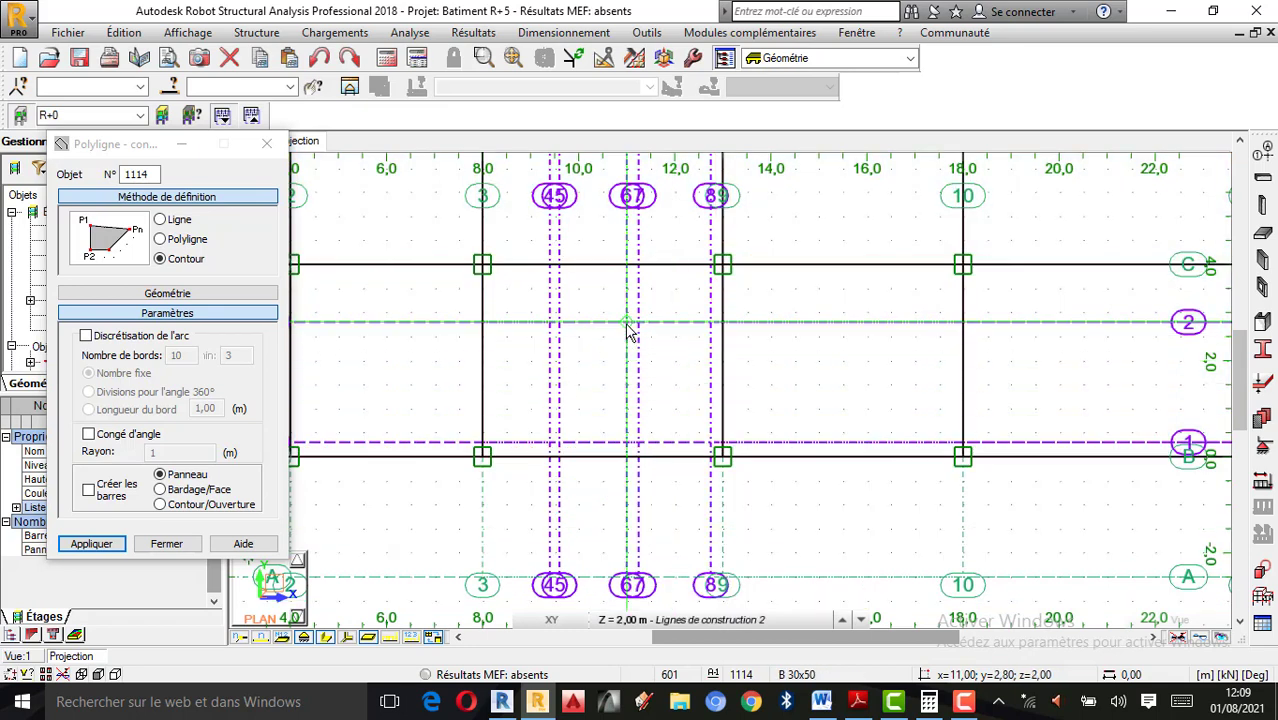
{"action": "left_click", "coordinate": [561, 323]}
{"action": "left_click", "coordinate": [642, 620]}
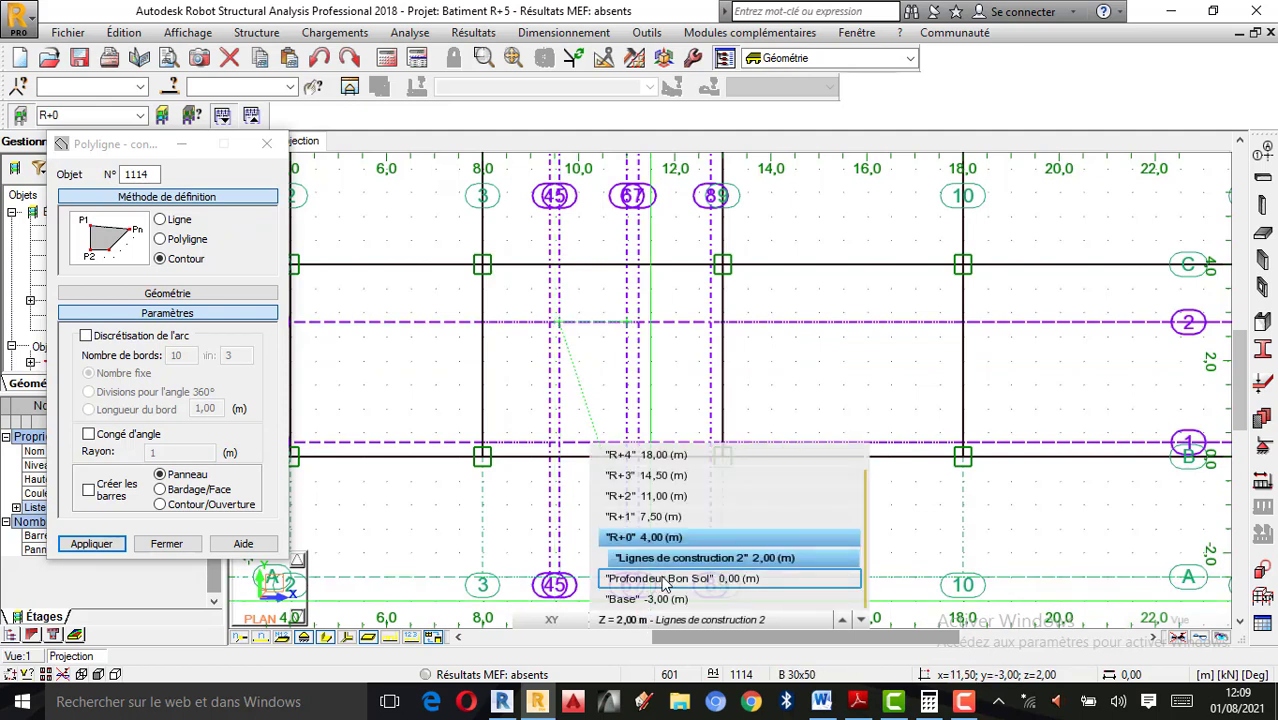
{"action": "left_click", "coordinate": [664, 578]}
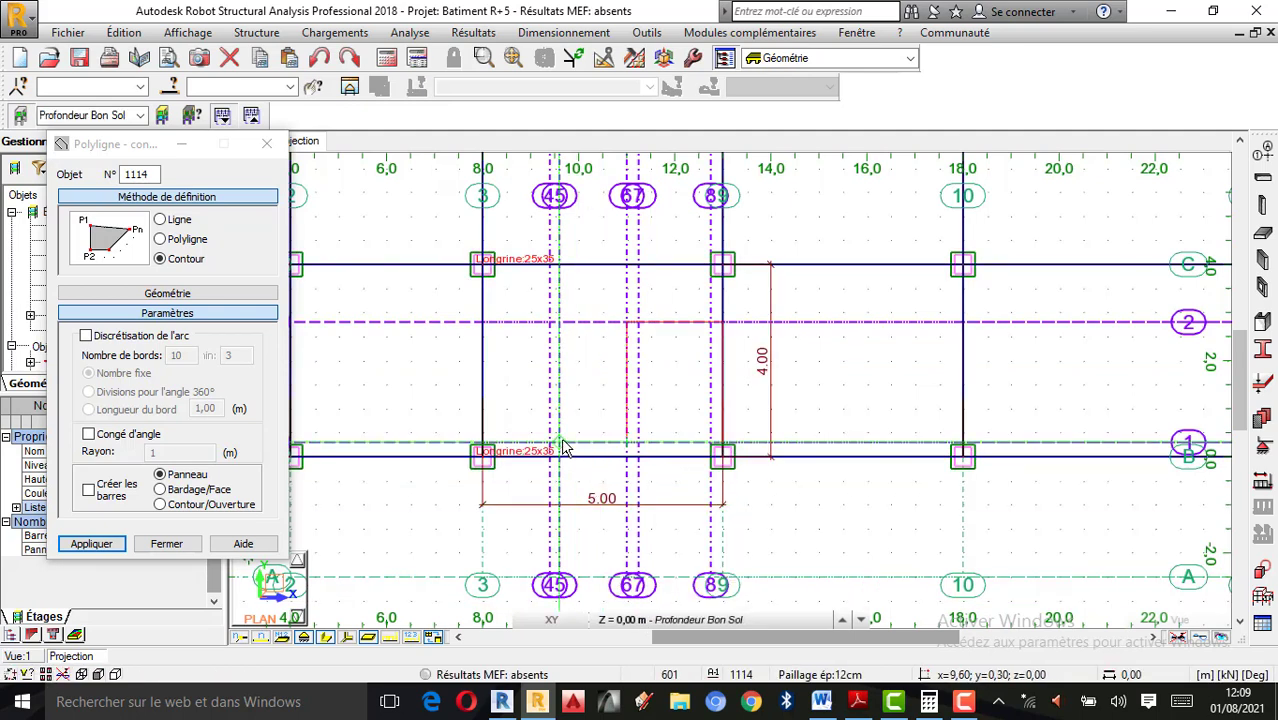
{"action": "left_click", "coordinate": [630, 447]}
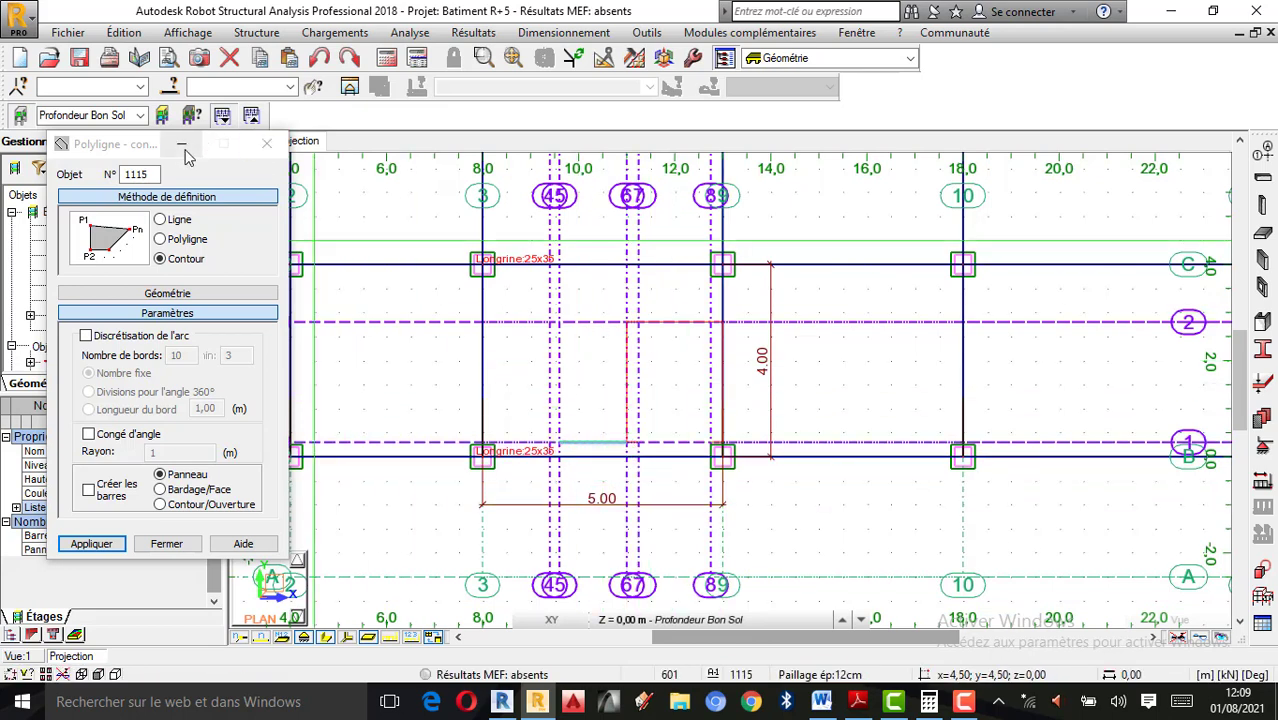
Examine the new sloped panel in the 3D view from several angles to check its incline
{"action": "left_click_drag", "start_coordinate": [184, 150], "coordinate": [176, 226]}
{"action": "left_click", "coordinate": [247, 143]}
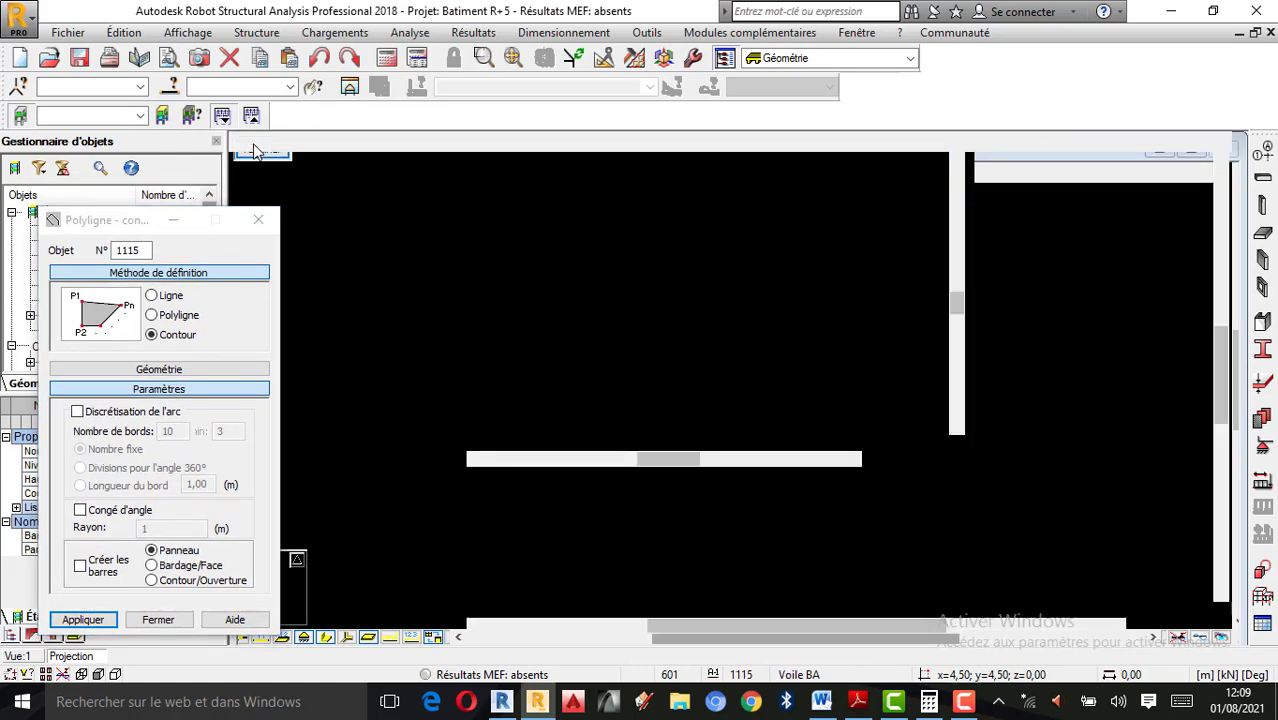
{"action": "scroll", "coordinate": [672, 452], "scroll_direction": "up", "scroll_amount": 2}
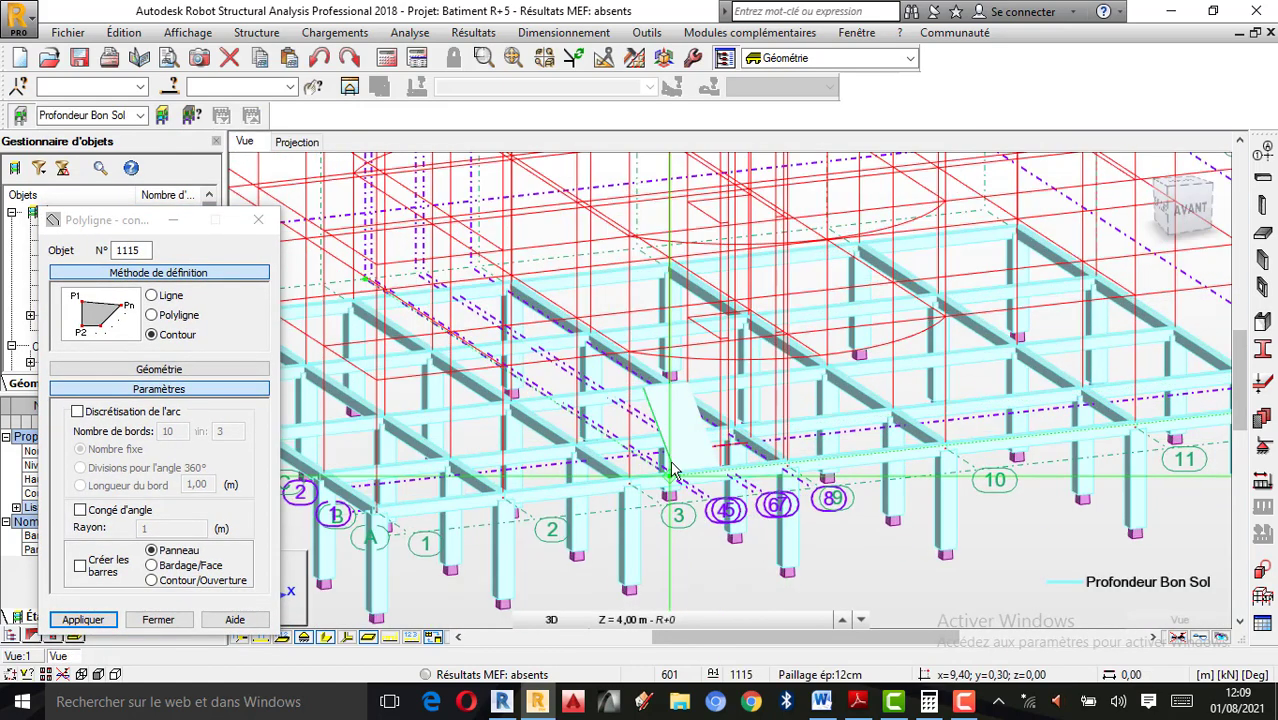
{"action": "right_click", "coordinate": [891, 290]}
{"action": "left_click", "coordinate": [940, 362]}
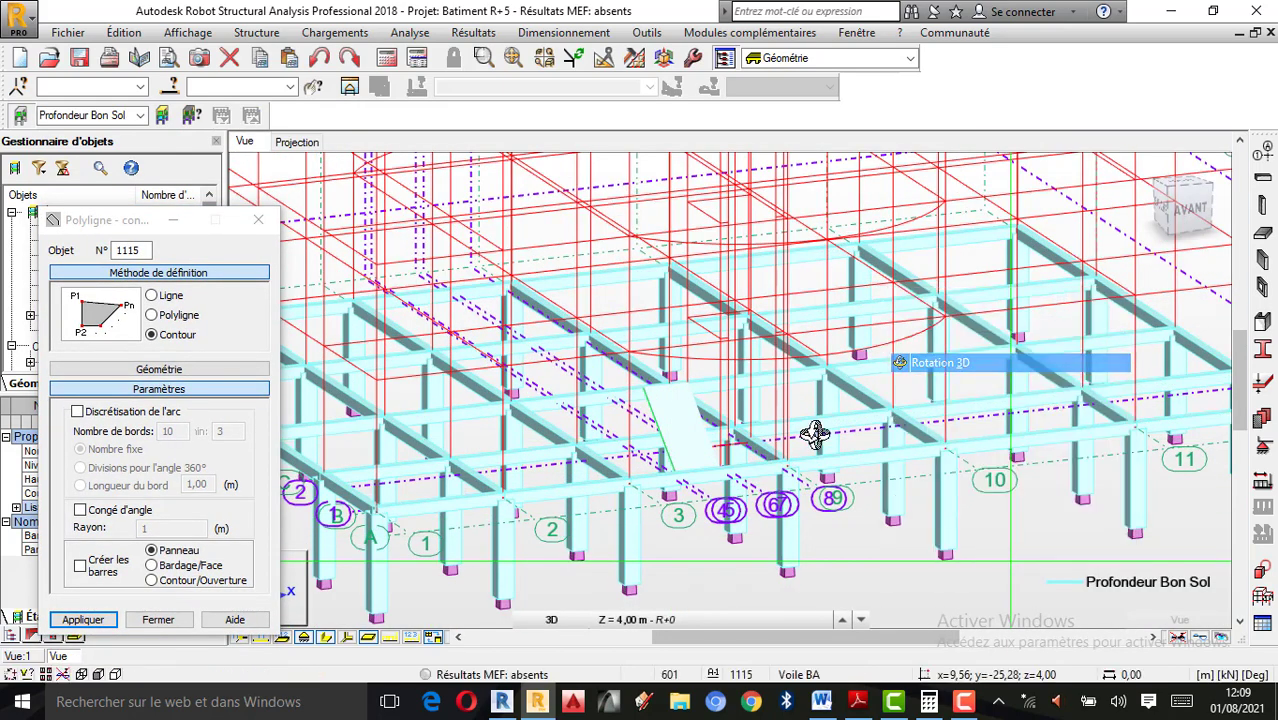
{"action": "left_click_drag", "start_coordinate": [813, 434], "coordinate": [741, 500]}
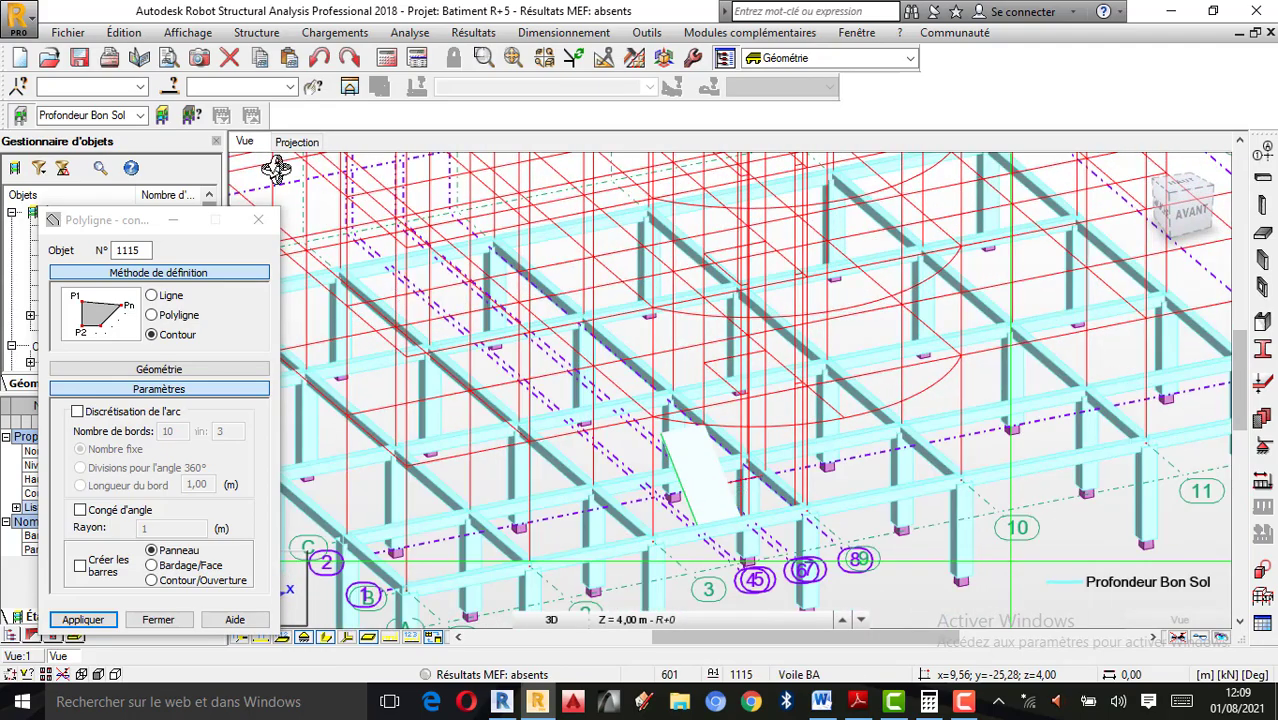
{"action": "left_click", "coordinate": [298, 143]}
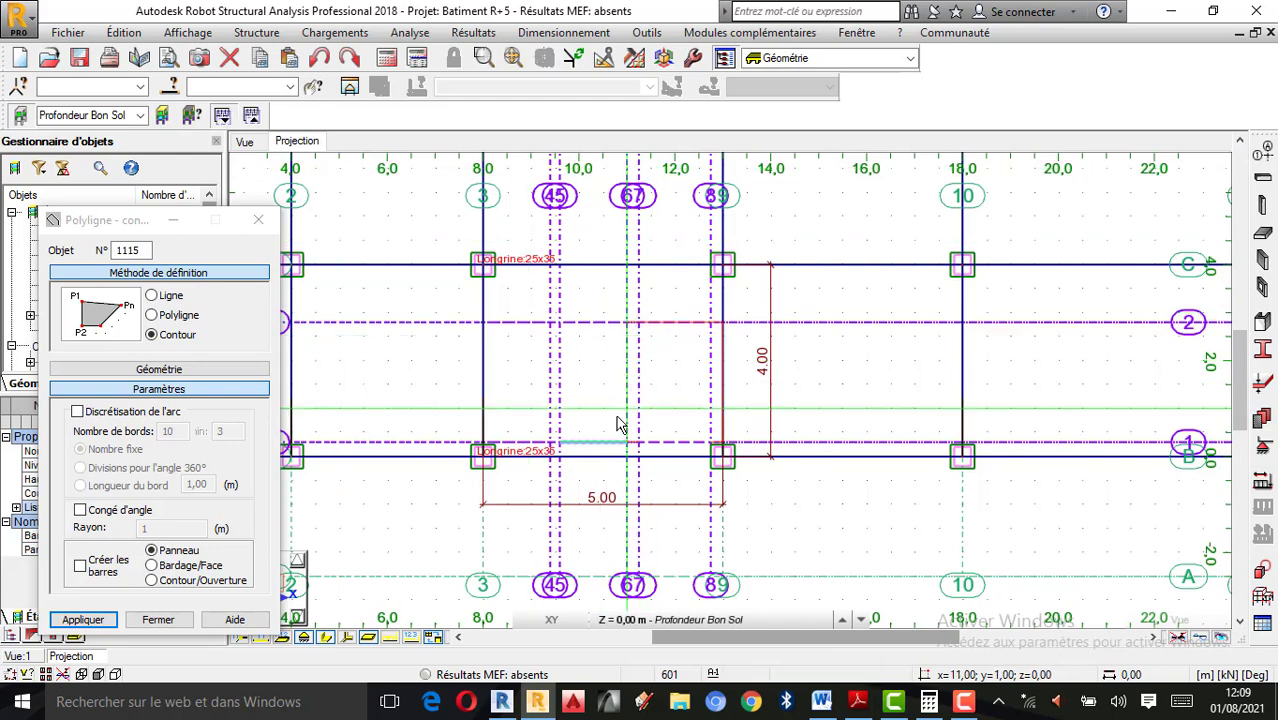
{"action": "left_click", "coordinate": [251, 115]}
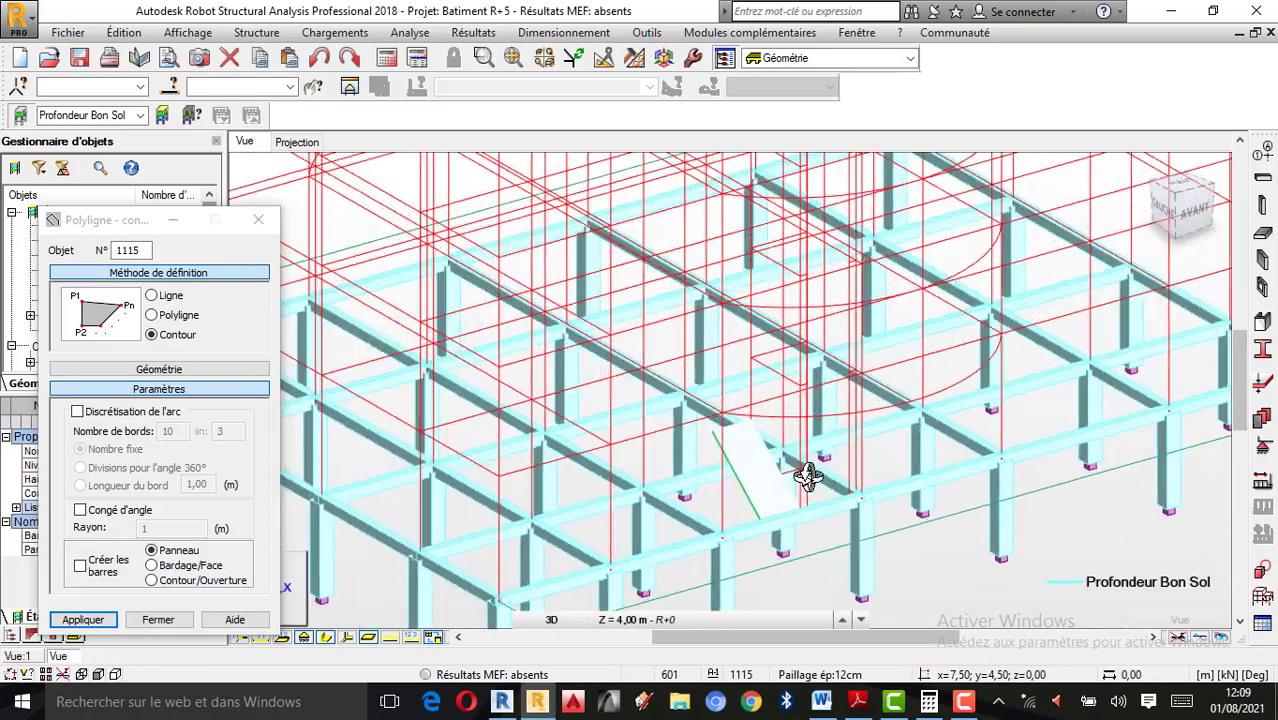
{"action": "middle_click_drag", "start_coordinate": [809, 478], "coordinate": [893, 465], "text": "shift"}
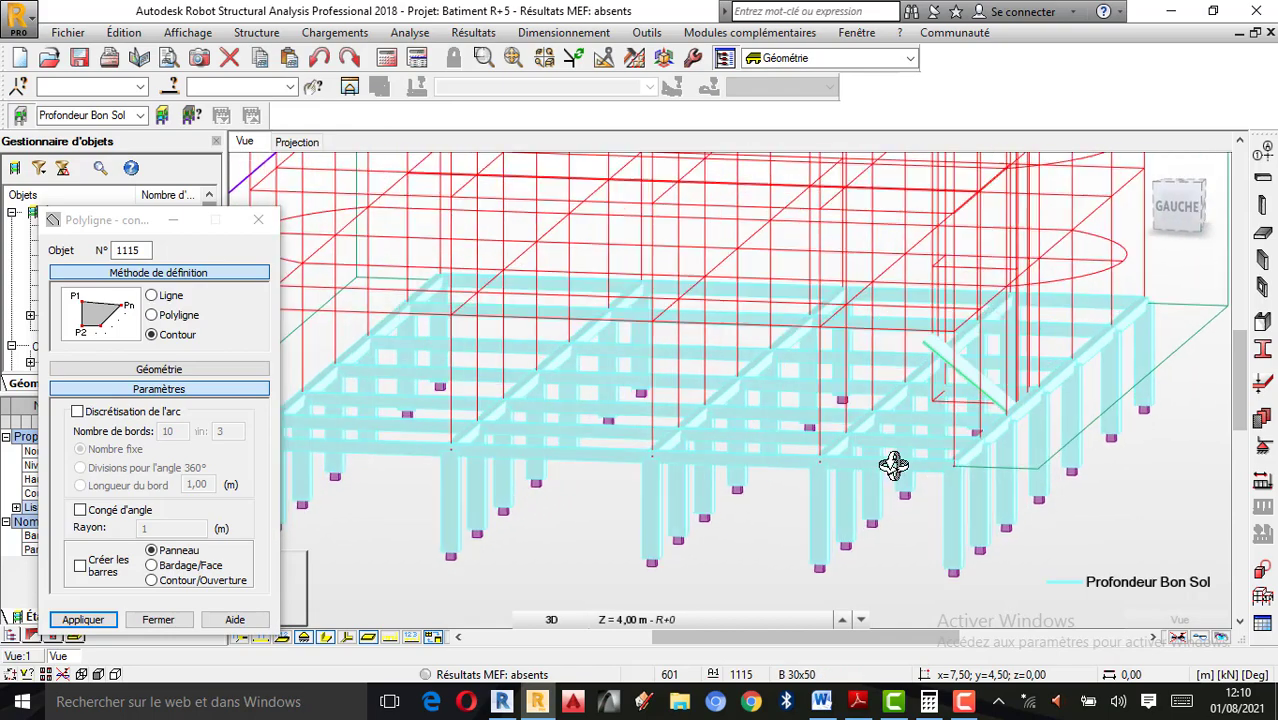
Draw a horizontal 3,00 × 1,20 m landing panel at the 2,00 m level, between axes 3–6 and 2–C
{"action": "left_click", "coordinate": [299, 146]}
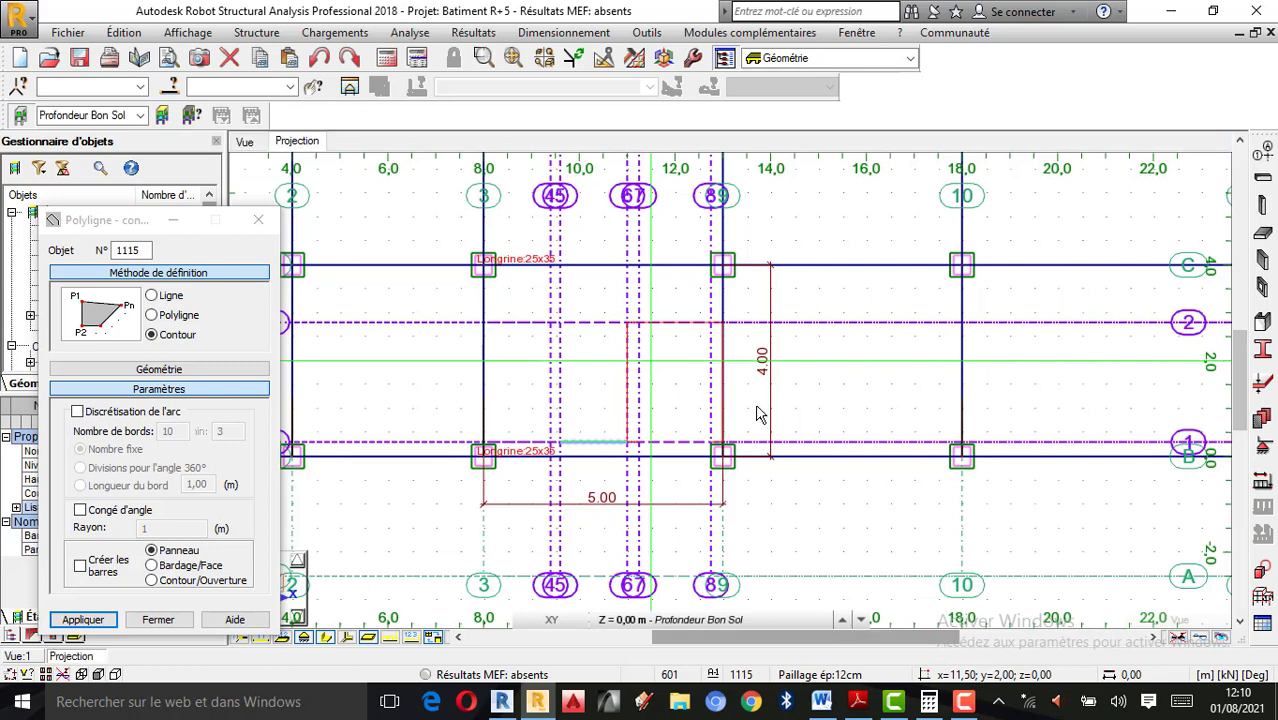
{"action": "scroll", "coordinate": [666, 430], "scroll_direction": "down", "scroll_amount": 2}
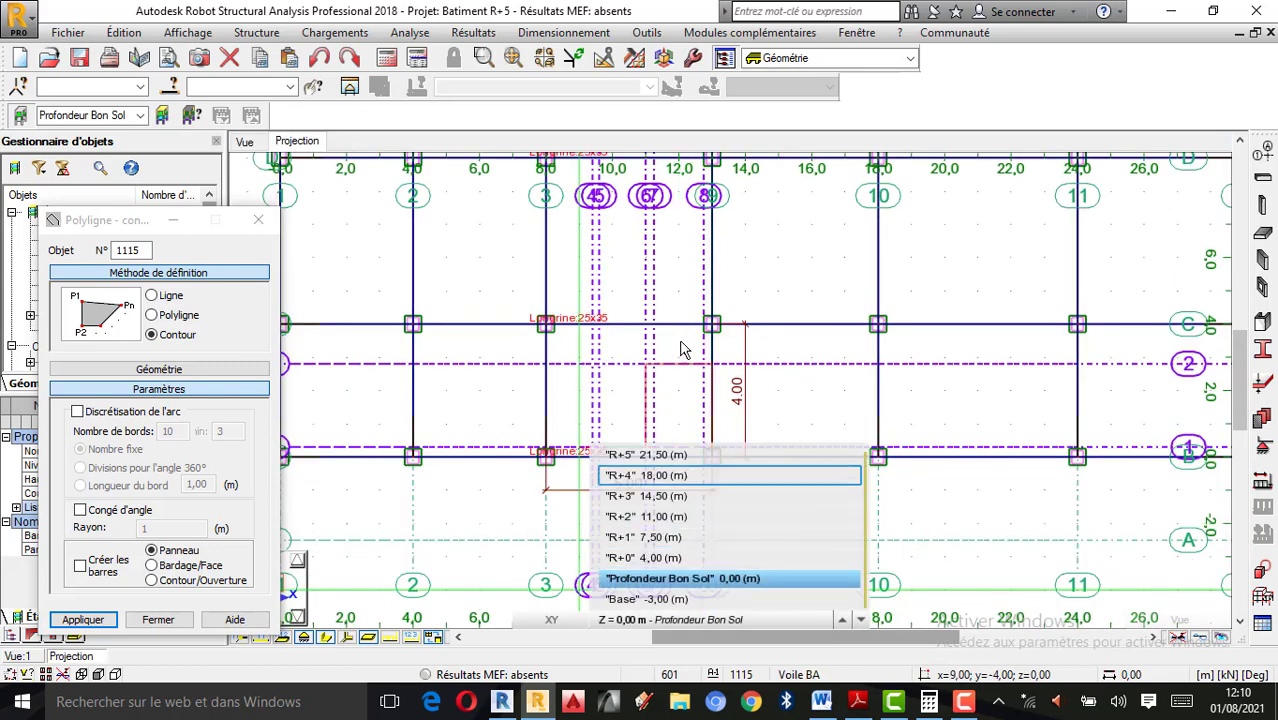
{"action": "mouse_move", "coordinate": [612, 622]}
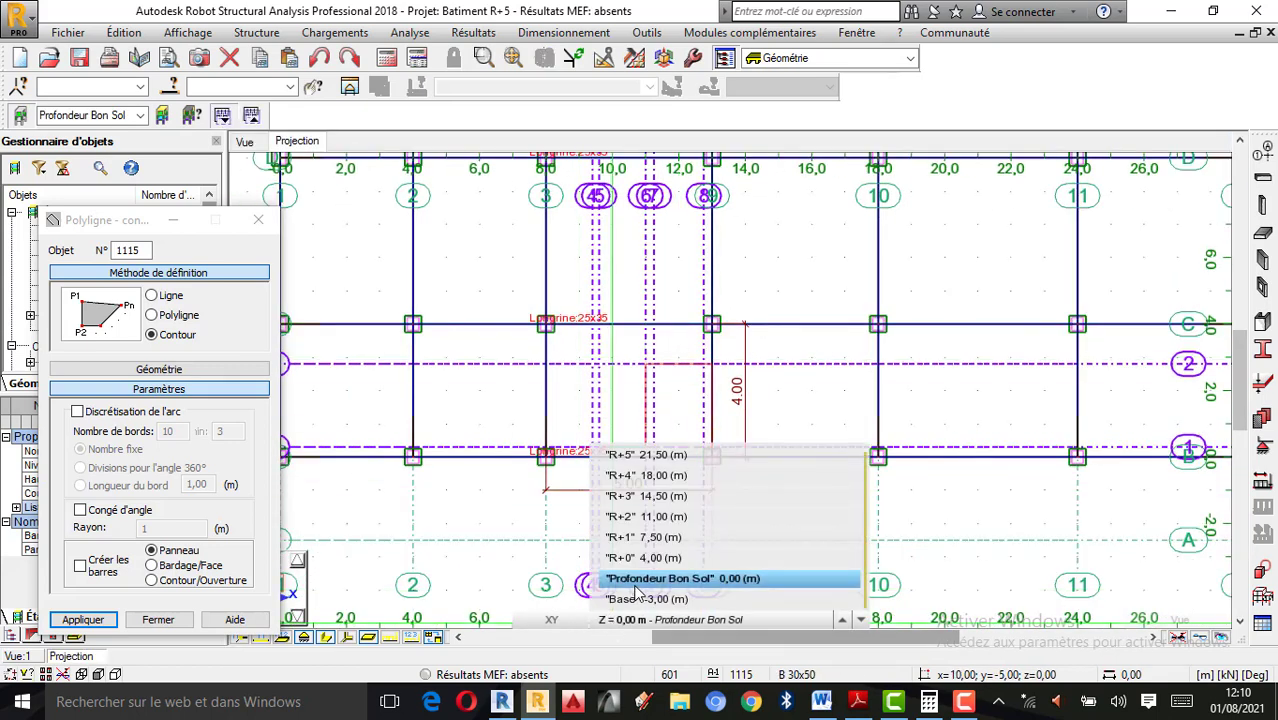
{"action": "left_click", "coordinate": [650, 557]}
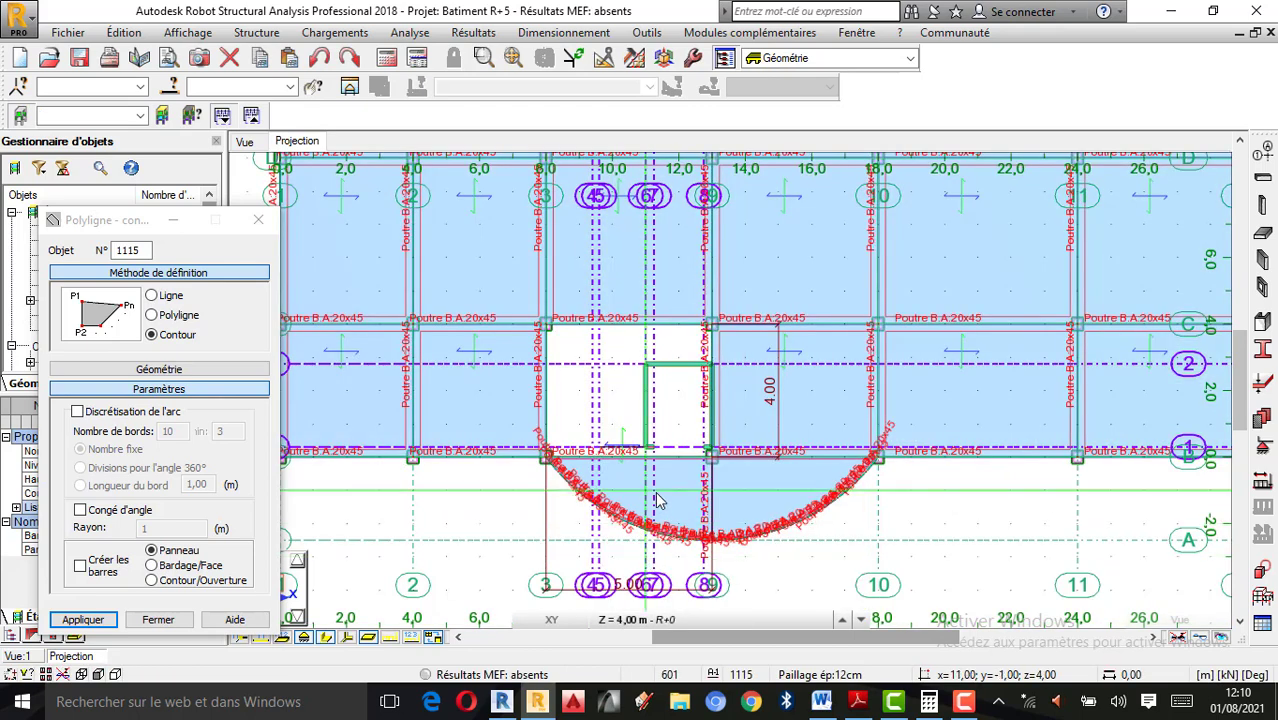
{"action": "mouse_move", "coordinate": [628, 622]}
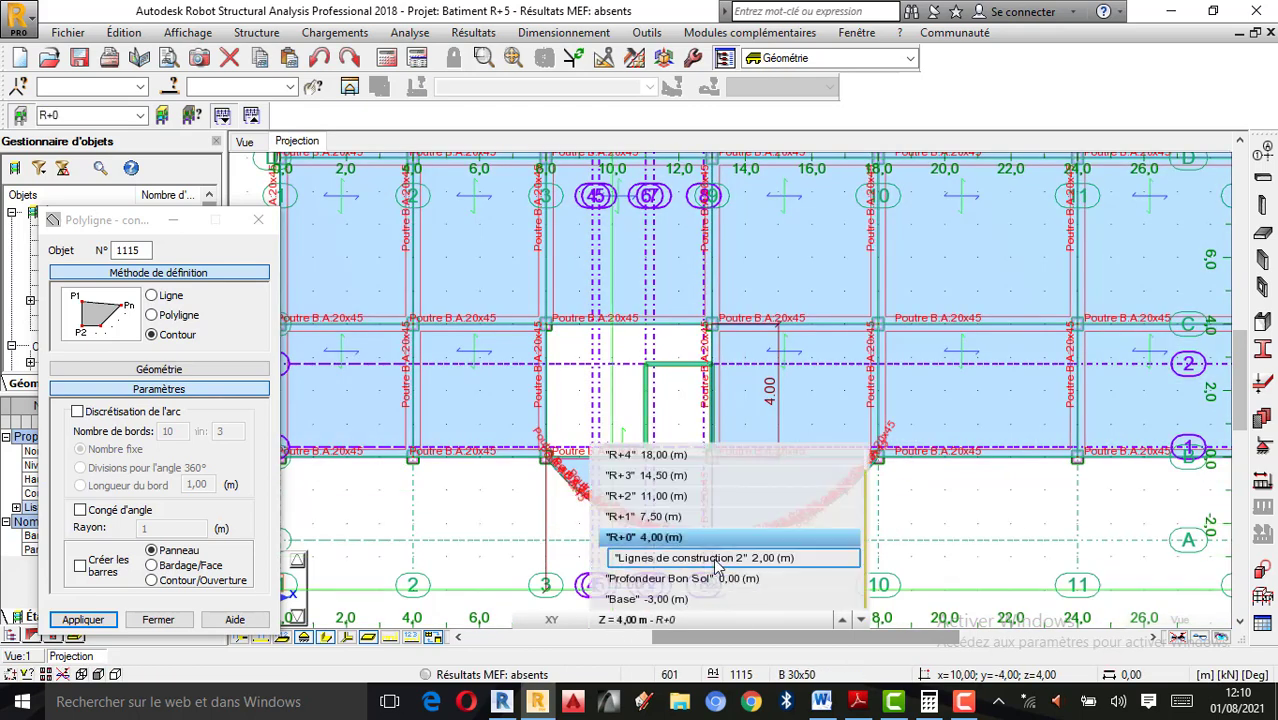
{"action": "left_click", "coordinate": [716, 560]}
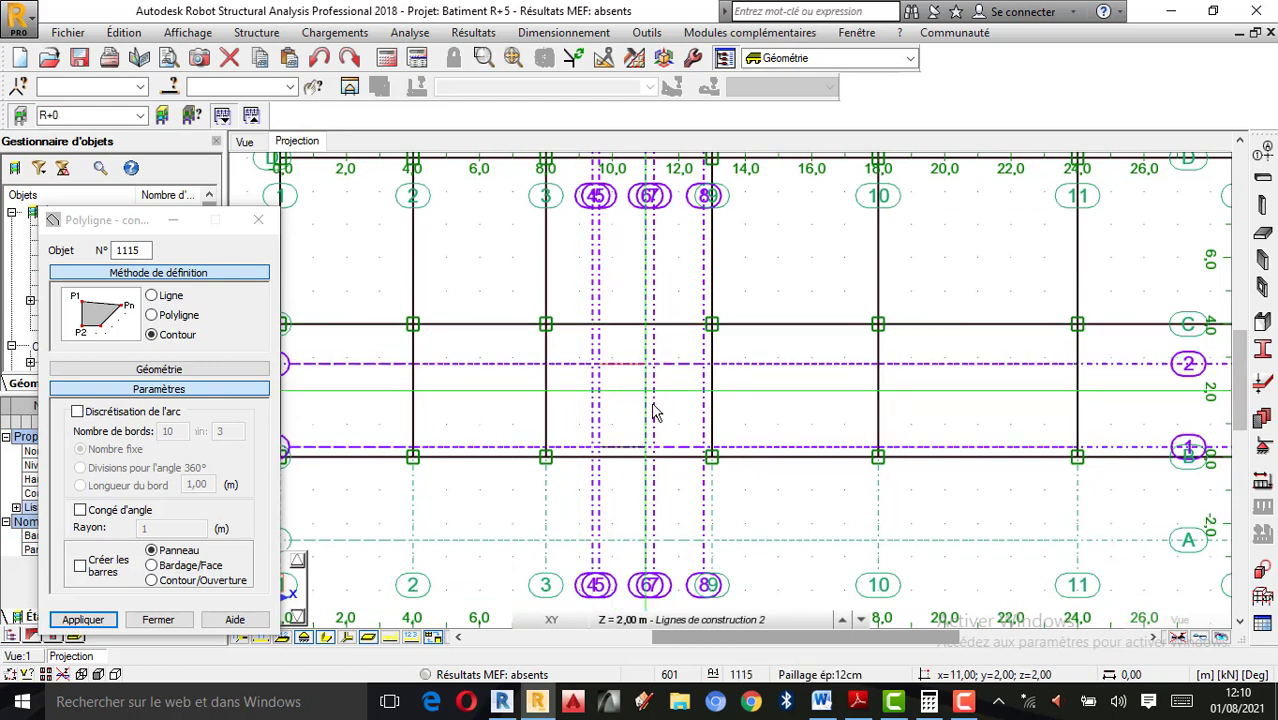
{"action": "scroll", "coordinate": [657, 413], "scroll_direction": "up", "scroll_amount": 1}
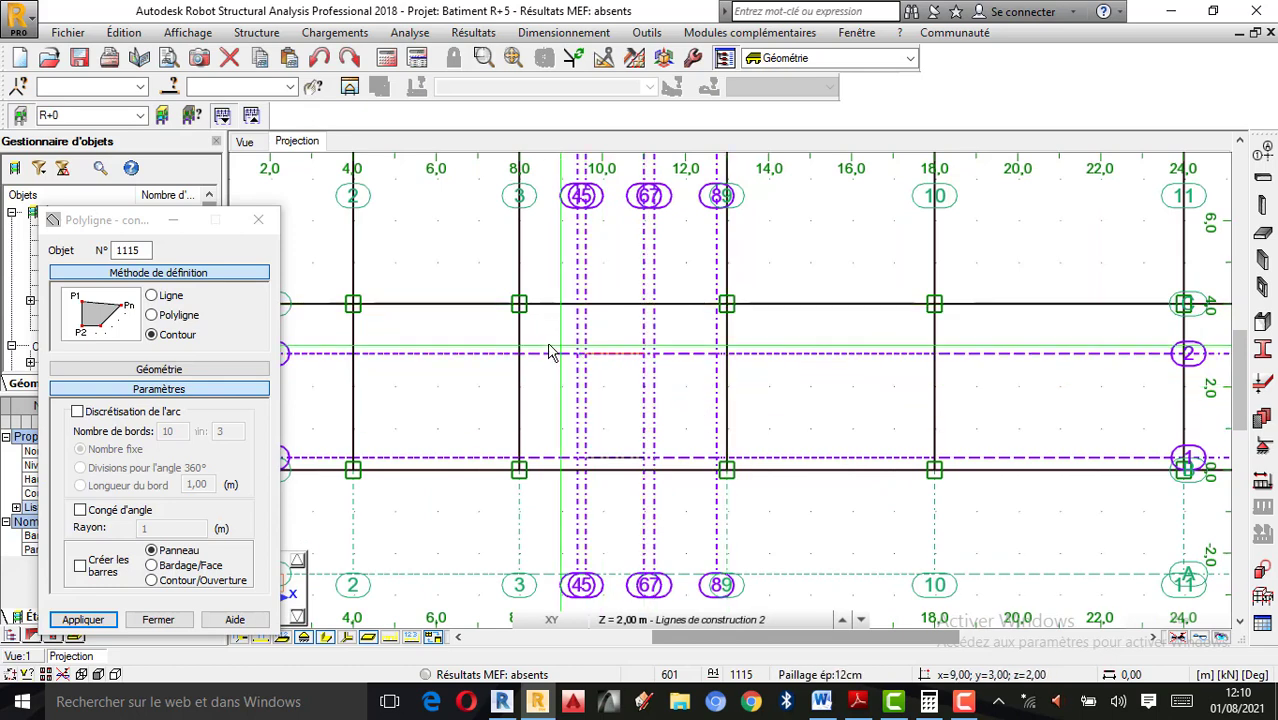
{"action": "left_click", "coordinate": [634, 618]}
{"action": "left_click", "coordinate": [590, 388]}
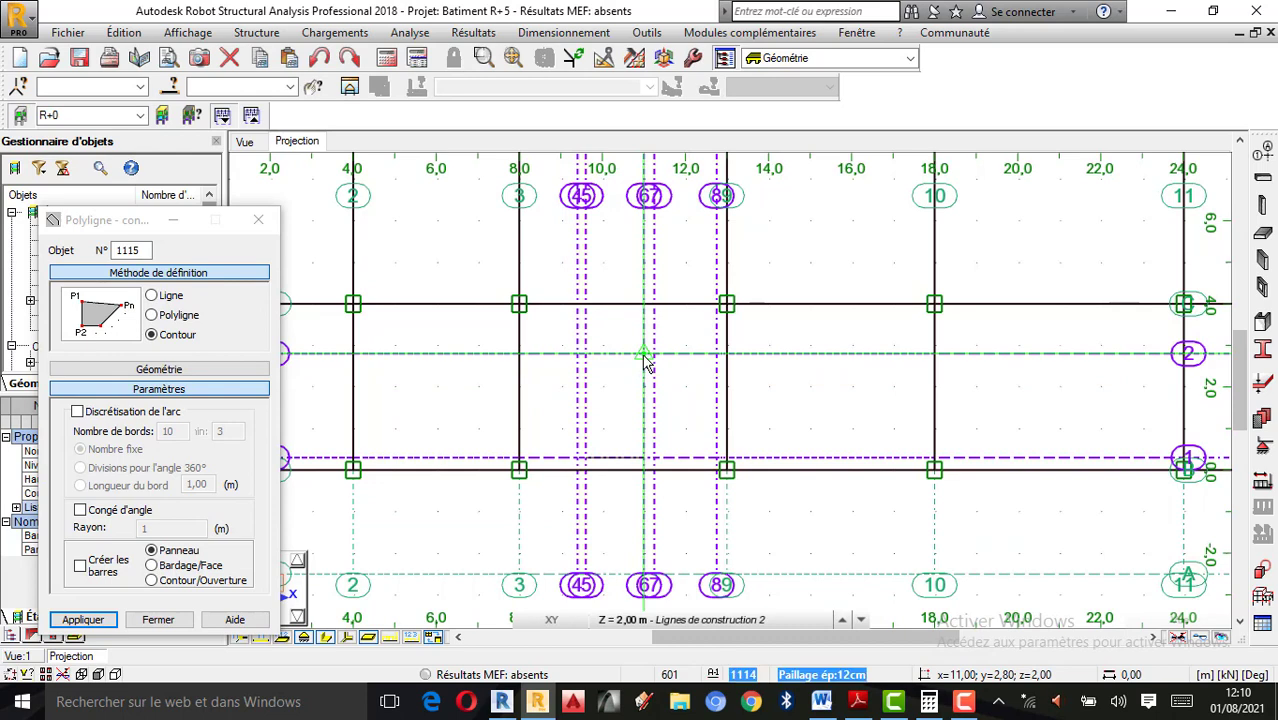
{"action": "left_click", "coordinate": [519, 305]}
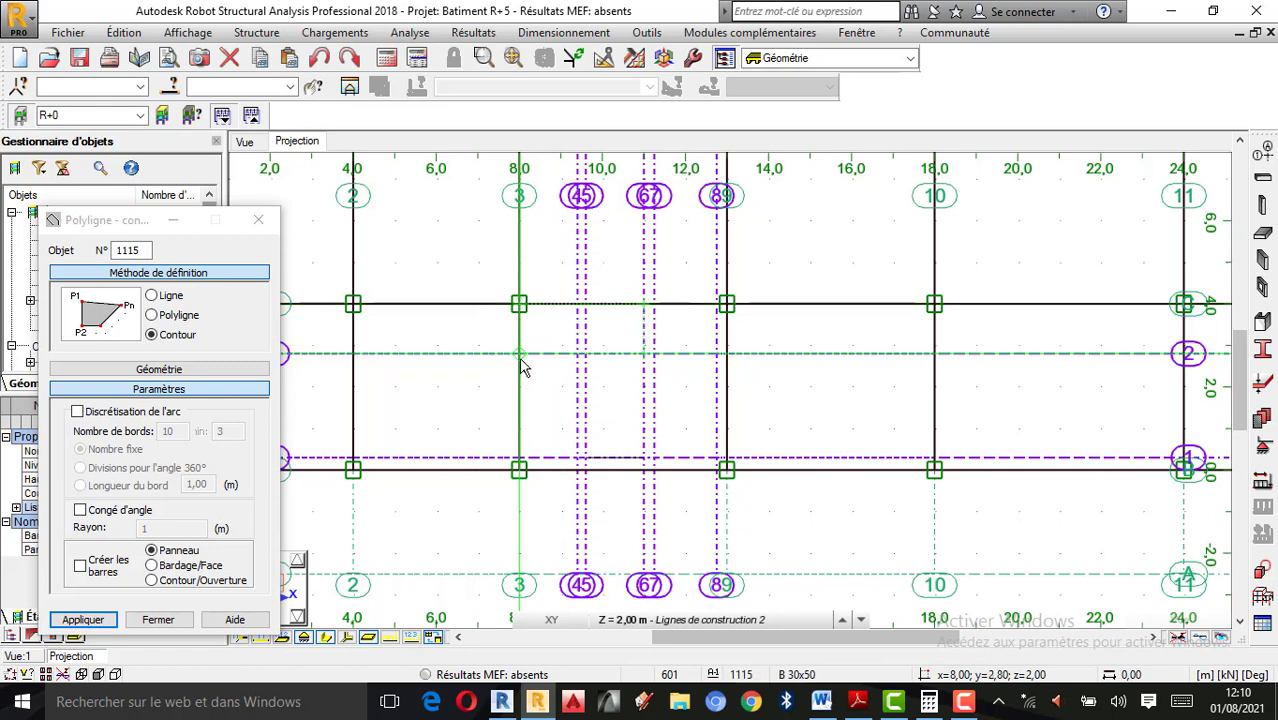
{"action": "left_click", "coordinate": [519, 355]}
{"action": "left_click", "coordinate": [641, 355]}
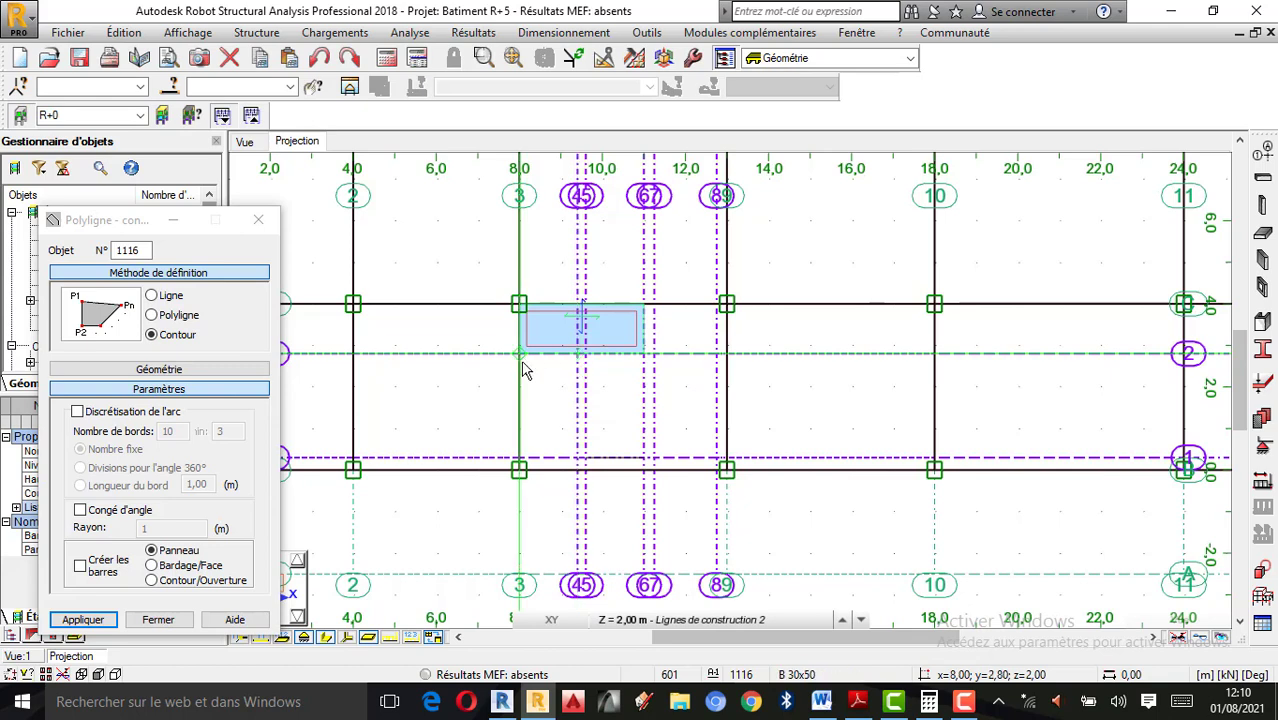
Draw a second sloped panel between axes 3 and 4, from the landing edge at 2,00 m up to axis B at R+0 (4,00 m)
{"action": "left_click", "coordinate": [605, 619]}
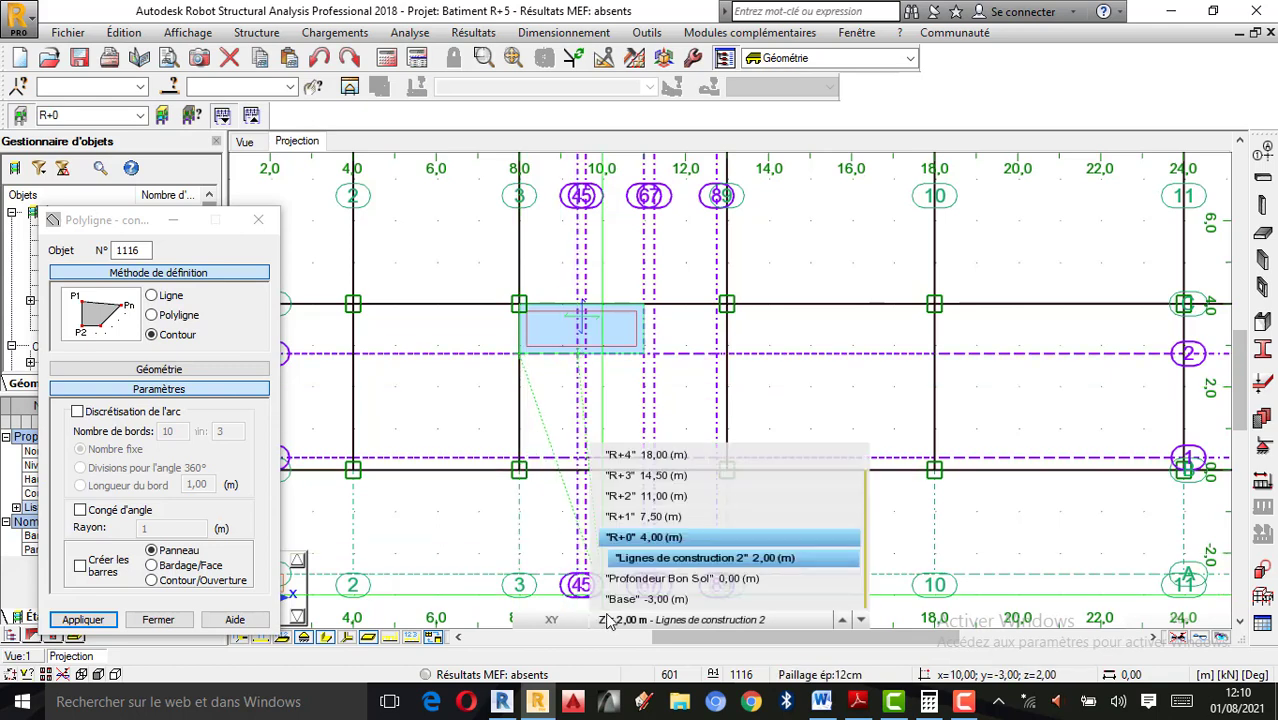
{"action": "left_click", "coordinate": [632, 541]}
{"action": "scroll", "coordinate": [556, 505], "scroll_direction": "up", "scroll_amount": 2}
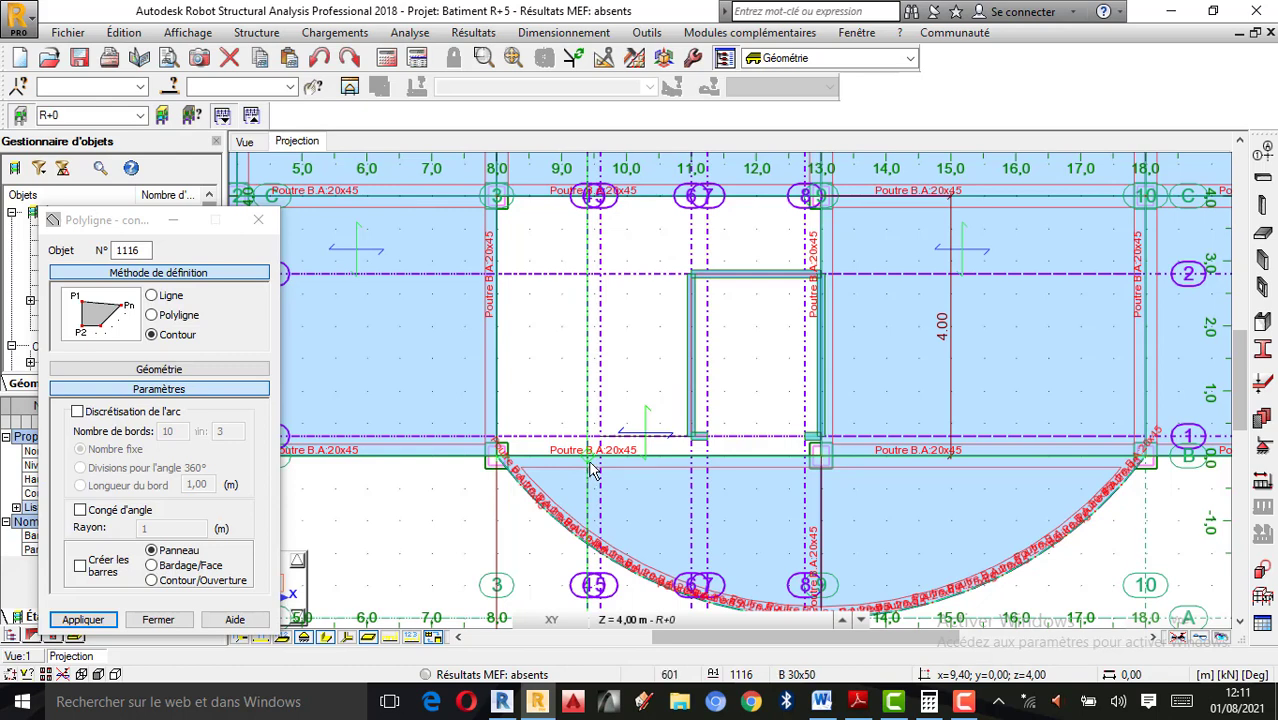
{"action": "left_click", "coordinate": [645, 620]}
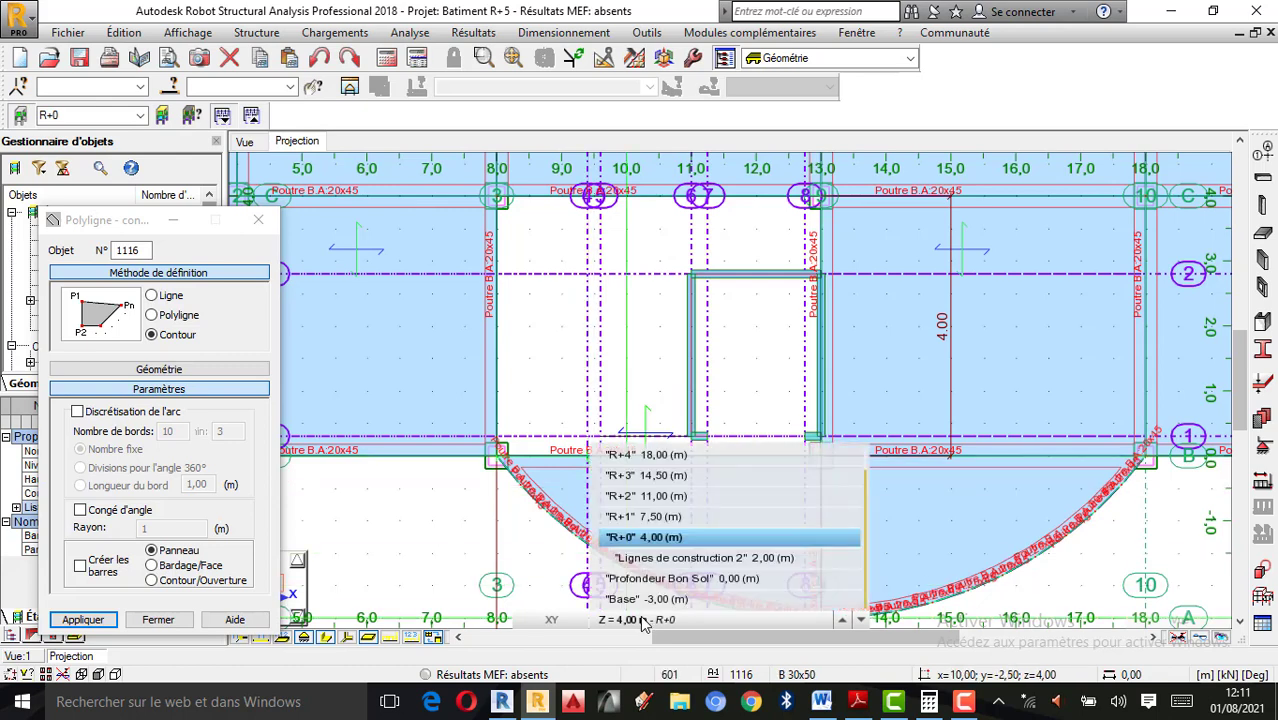
{"action": "left_click", "coordinate": [667, 560]}
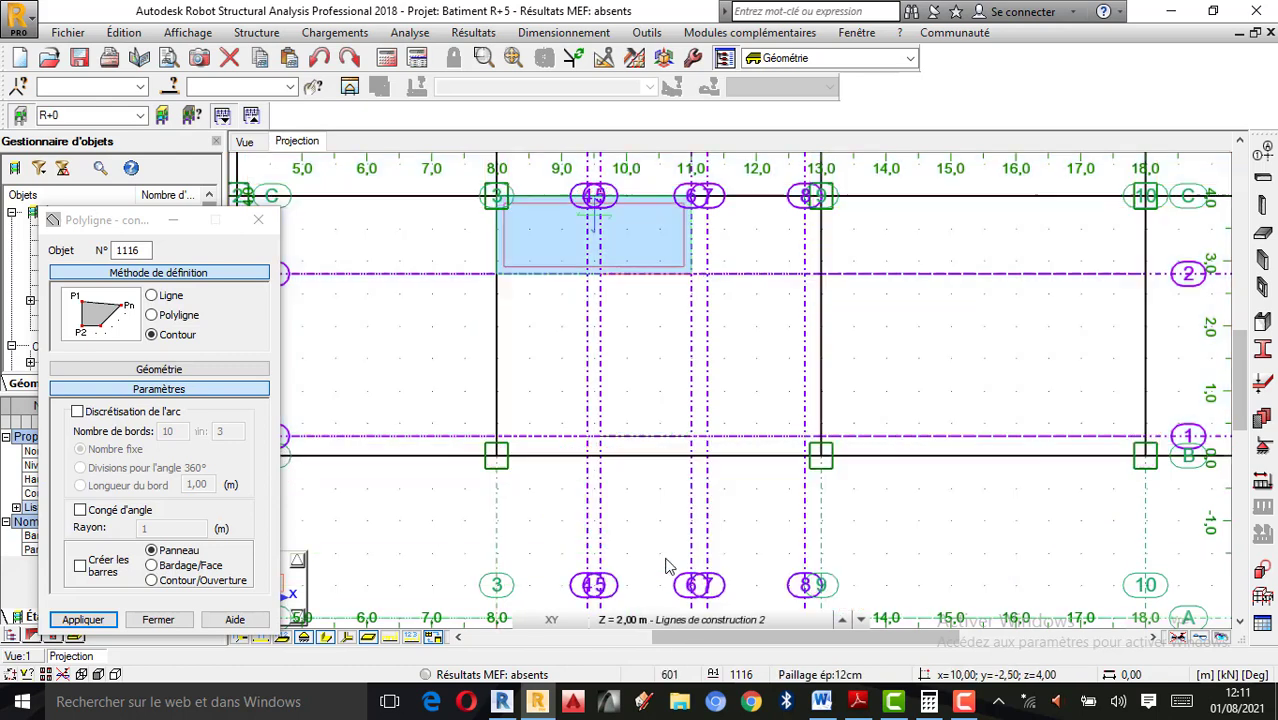
{"action": "left_click", "coordinate": [589, 285]}
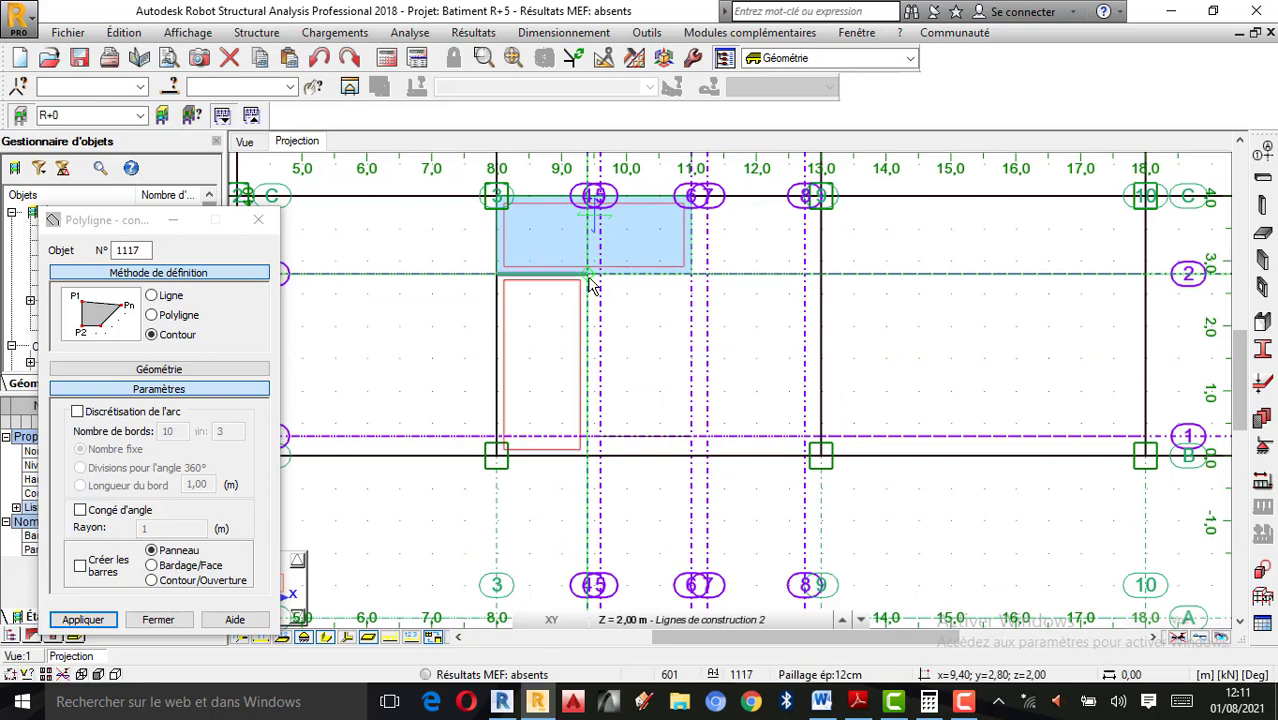
Examine the two sloped panels and the landing in 3D with all storeys displayed
{"action": "left_click", "coordinate": [246, 143]}
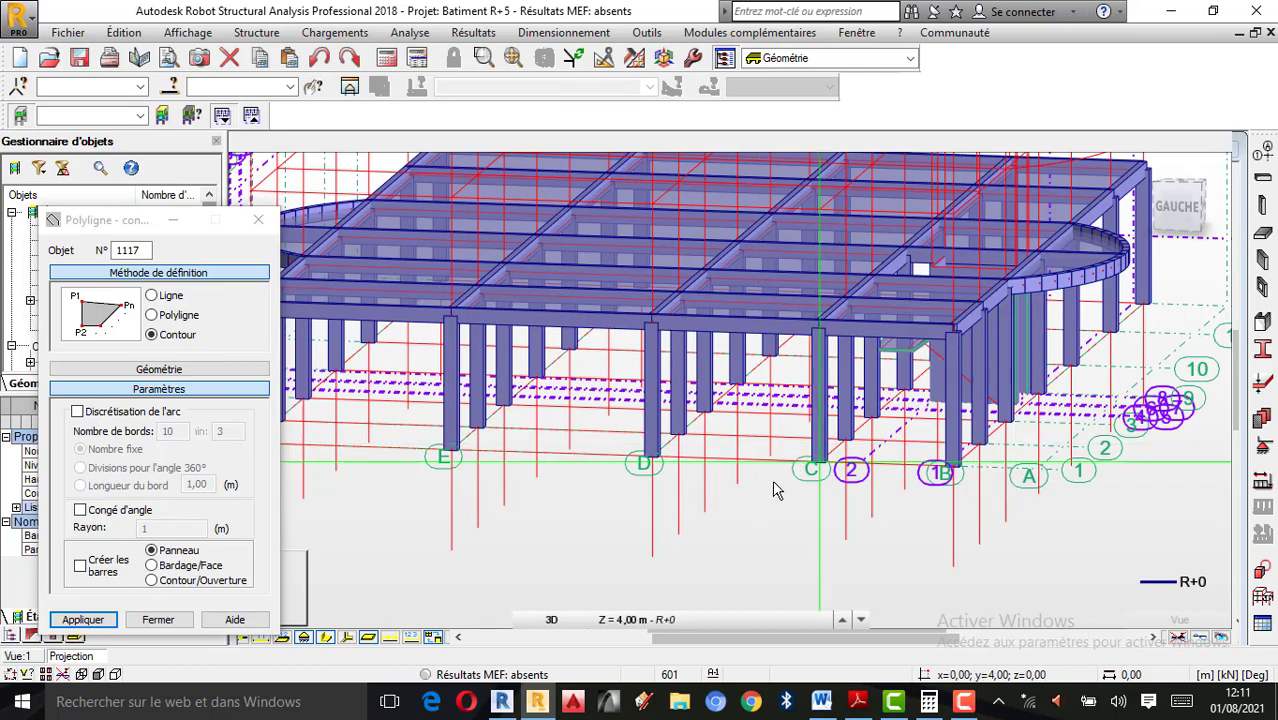
{"action": "right_click", "coordinate": [652, 482]}
{"action": "left_click", "coordinate": [689, 285]}
{"action": "left_click_drag", "start_coordinate": [653, 391], "coordinate": [678, 466]}
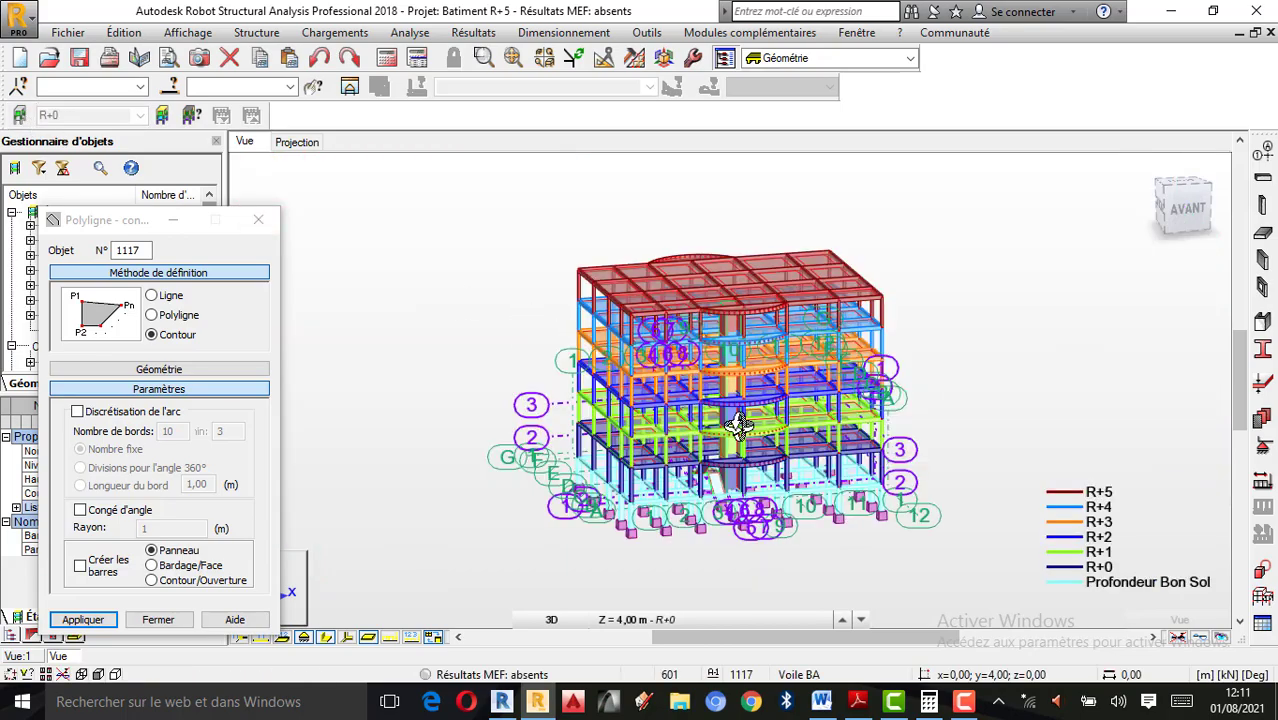
{"action": "mouse_move", "coordinate": [707, 494]}
{"action": "left_mouse_down"}
{"action": "mouse_move", "coordinate": [762, 499]}
{"action": "mouse_move", "coordinate": [618, 490]}
{"action": "mouse_move", "coordinate": [747, 508]}
{"action": "mouse_move", "coordinate": [730, 491]}
{"action": "mouse_move", "coordinate": [697, 494]}
{"action": "mouse_move", "coordinate": [704, 430]}
{"action": "mouse_move", "coordinate": [613, 460]}
{"action": "mouse_move", "coordinate": [571, 451]}
{"action": "mouse_move", "coordinate": [676, 423]}
{"action": "mouse_move", "coordinate": [639, 474]}
{"action": "mouse_move", "coordinate": [659, 468]}
{"action": "mouse_move", "coordinate": [595, 452]}
{"action": "left_mouse_up"}
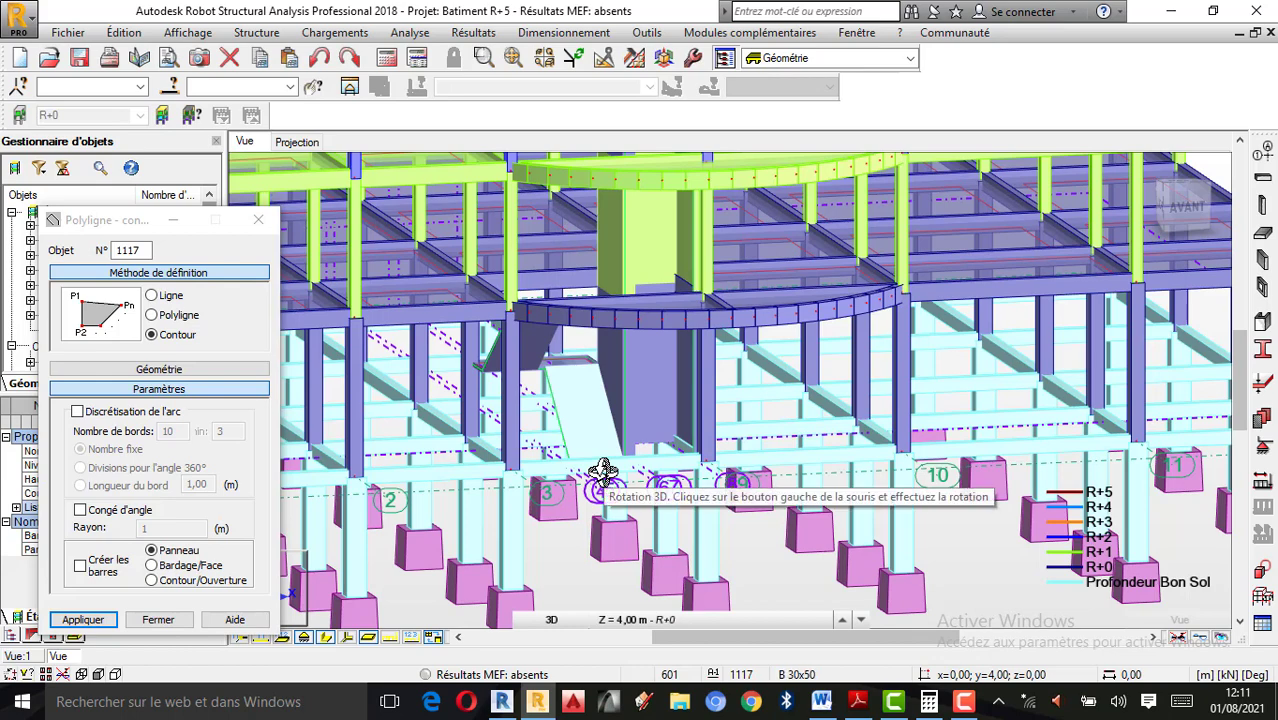
{"action": "left_click_drag", "start_coordinate": [603, 470], "coordinate": [607, 421]}
Delete the lower sloped stair panel that rises from Profondeur Bon Sol to the landing
{"action": "right_click", "coordinate": [740, 304]}
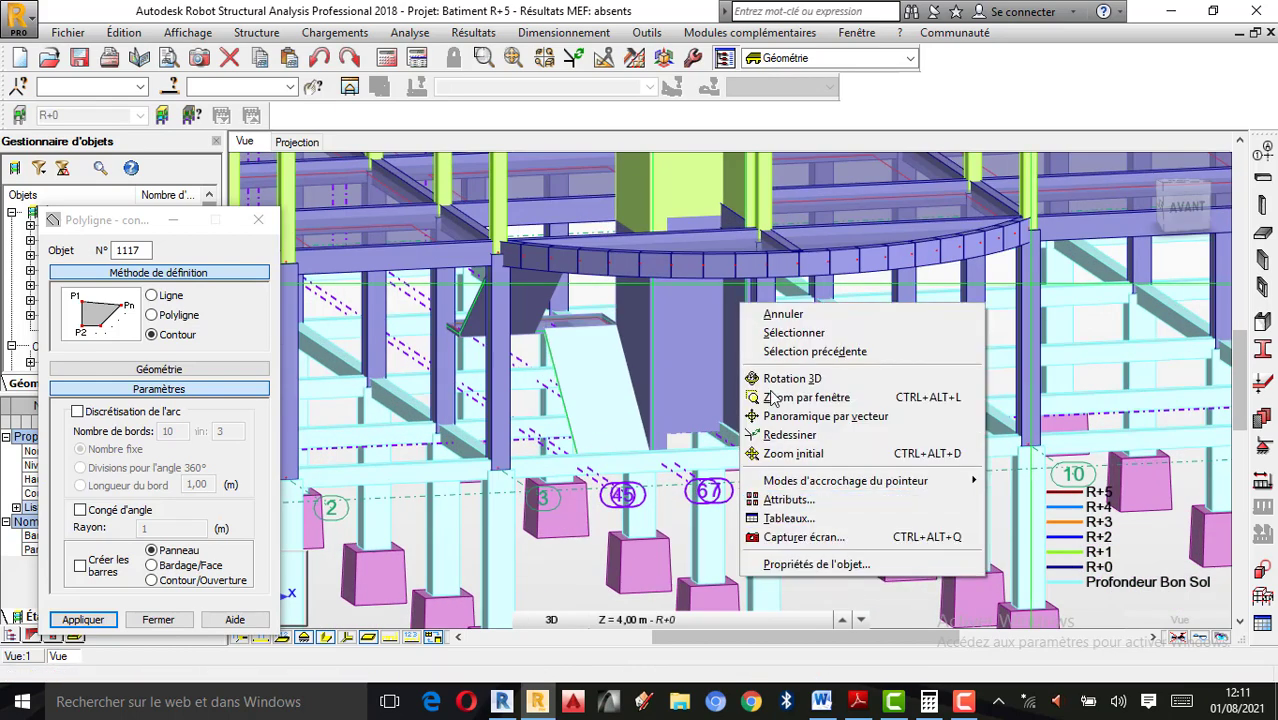
{"action": "left_click", "coordinate": [784, 316]}
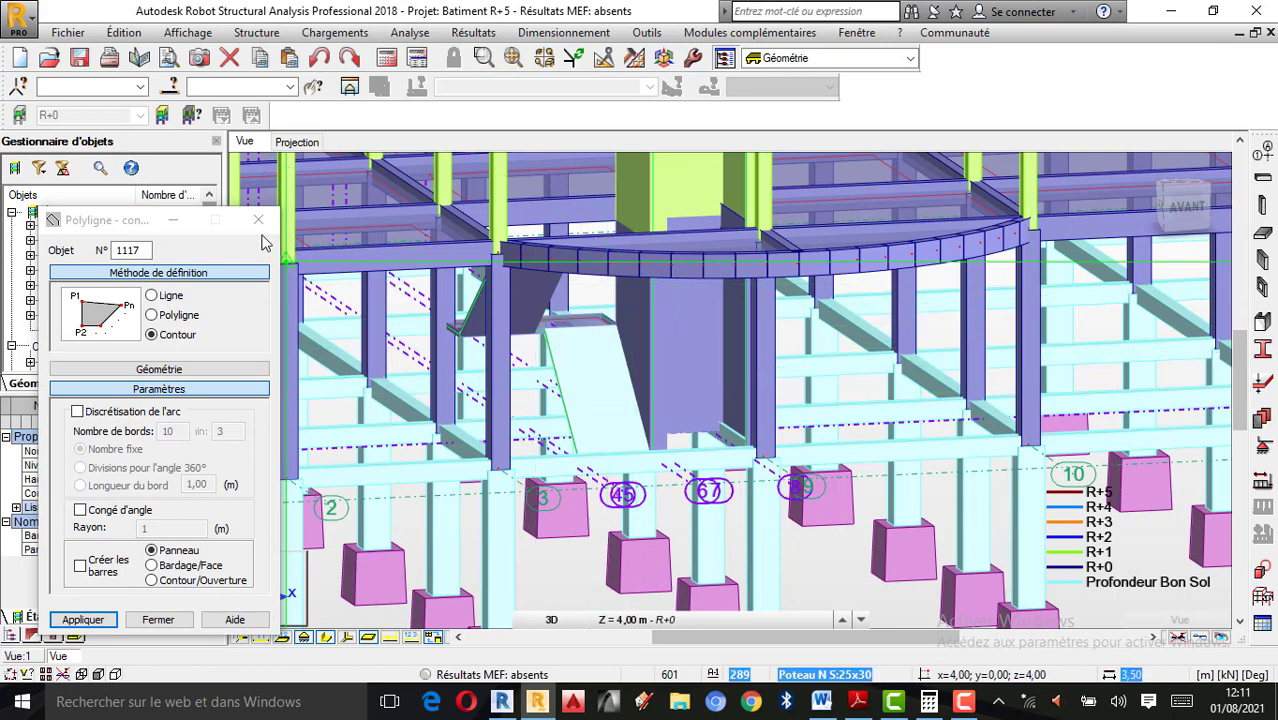
{"action": "left_click", "coordinate": [598, 405]}
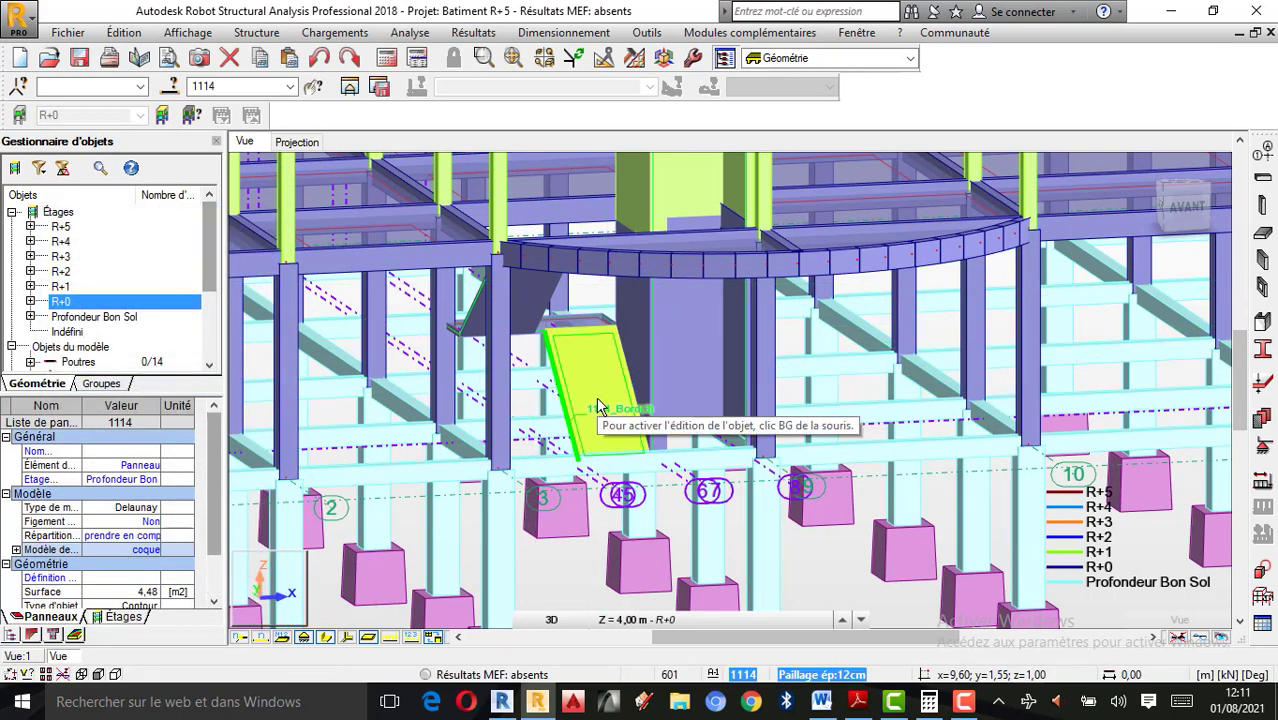
{"action": "key", "text": "Delete"}
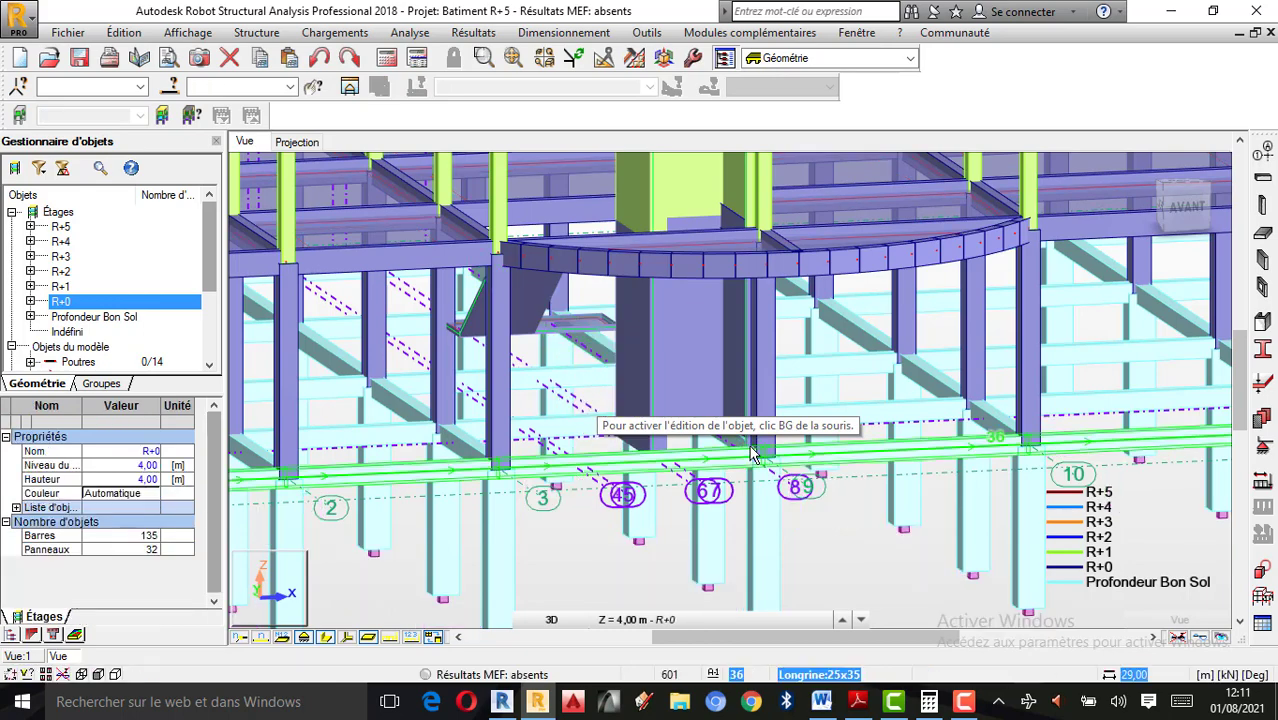
Isolate the R+0 storey and set the plan view's working level to Lignes de construction 2 at 2,00 m
{"action": "scroll", "coordinate": [754, 454], "scroll_direction": "down", "scroll_amount": 2}
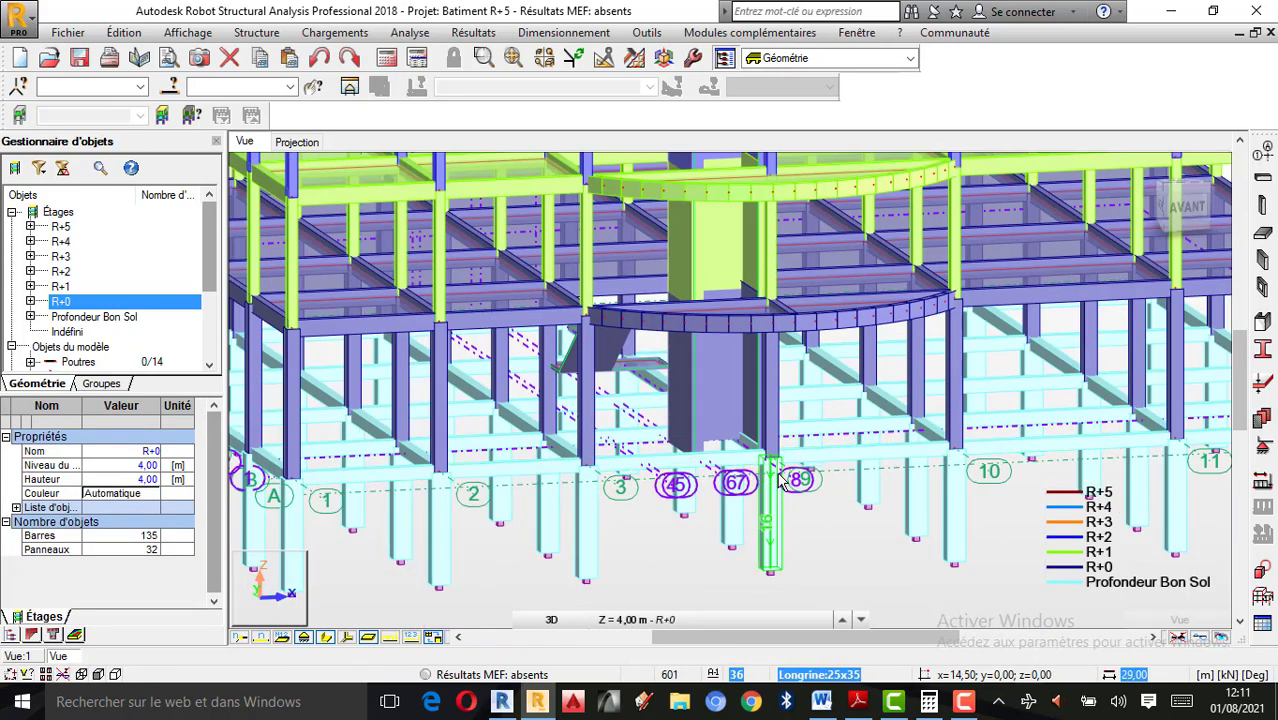
{"action": "double_click", "coordinate": [62, 302]}
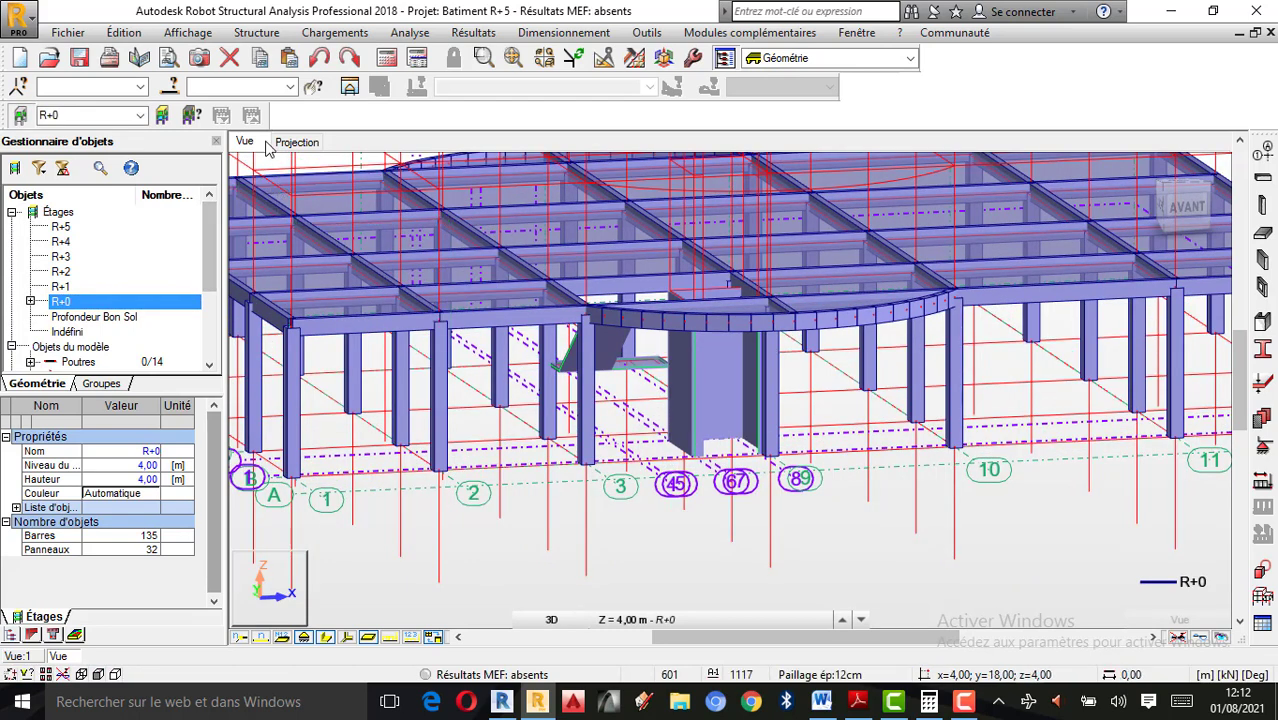
{"action": "left_click", "coordinate": [297, 142]}
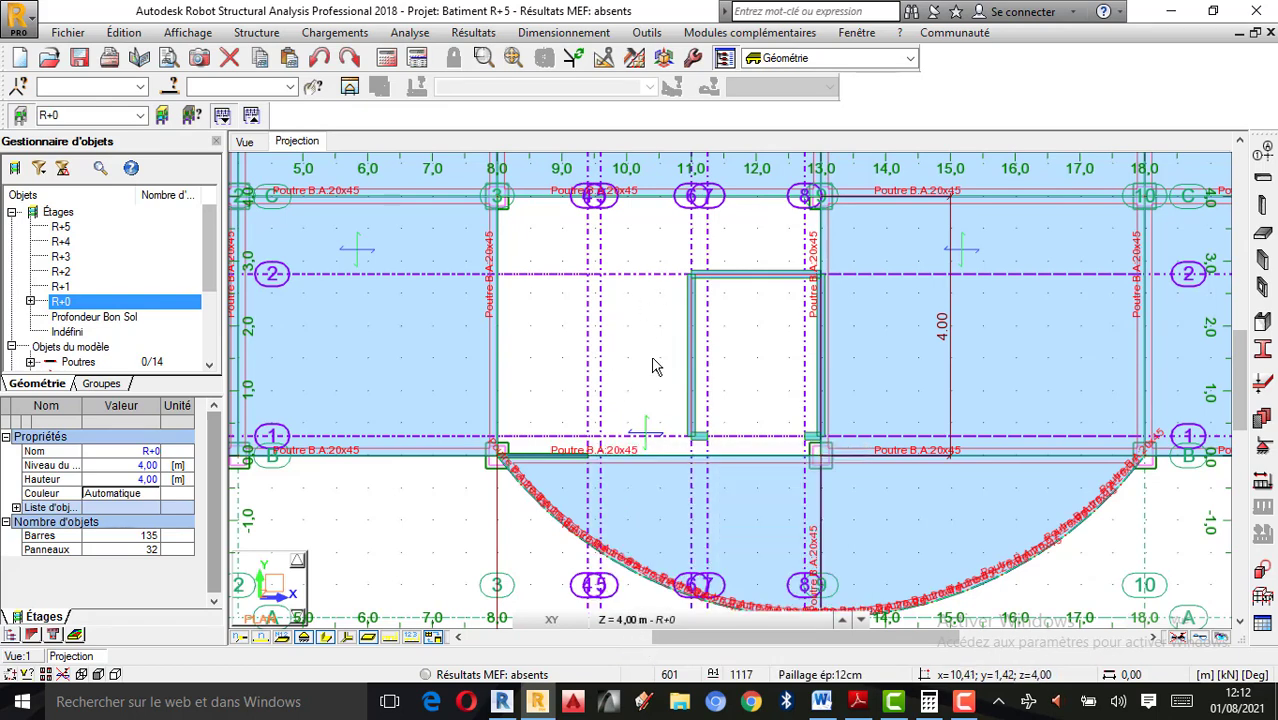
{"action": "scroll", "coordinate": [666, 313], "scroll_direction": "down", "scroll_amount": 1}
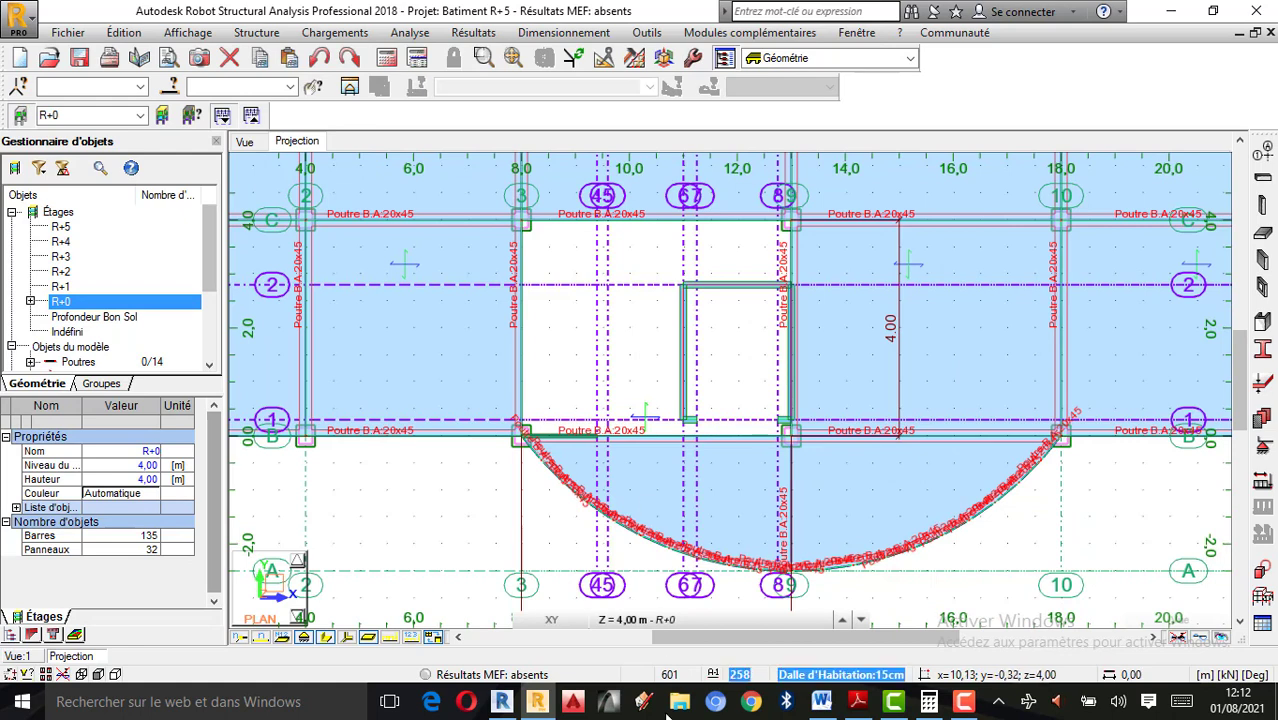
{"action": "left_click", "coordinate": [626, 620]}
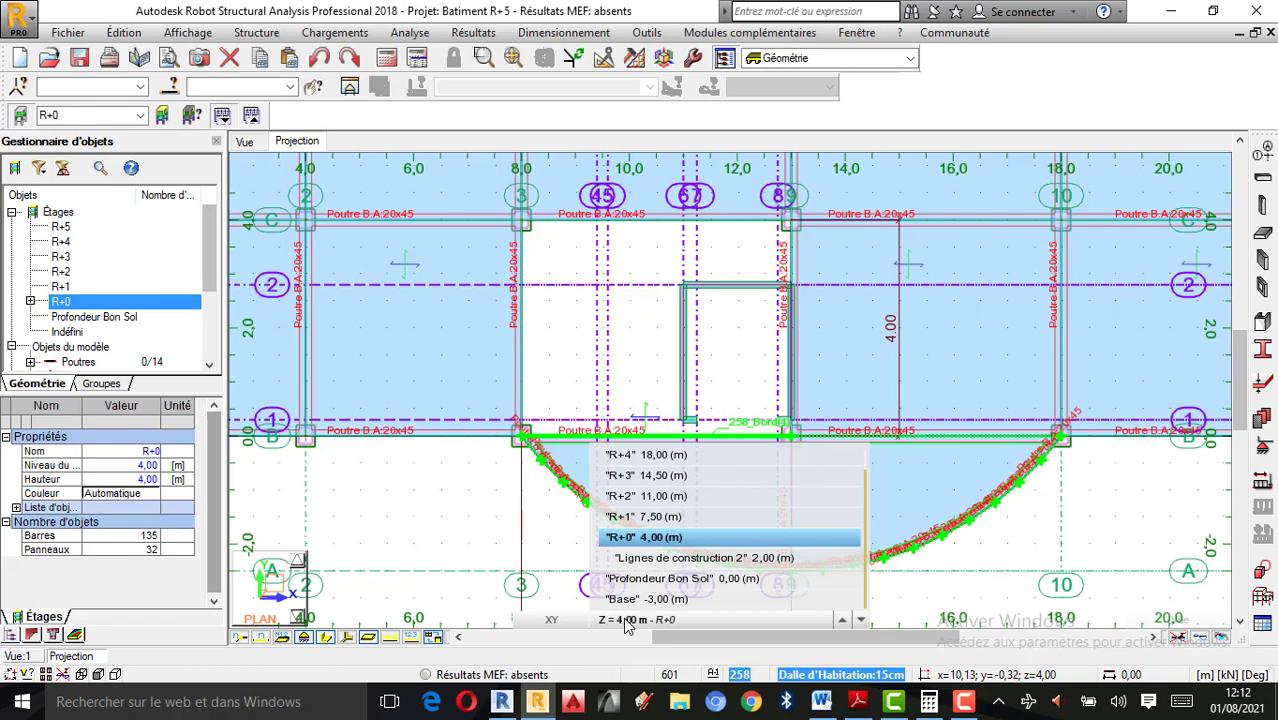
{"action": "left_click", "coordinate": [720, 558]}
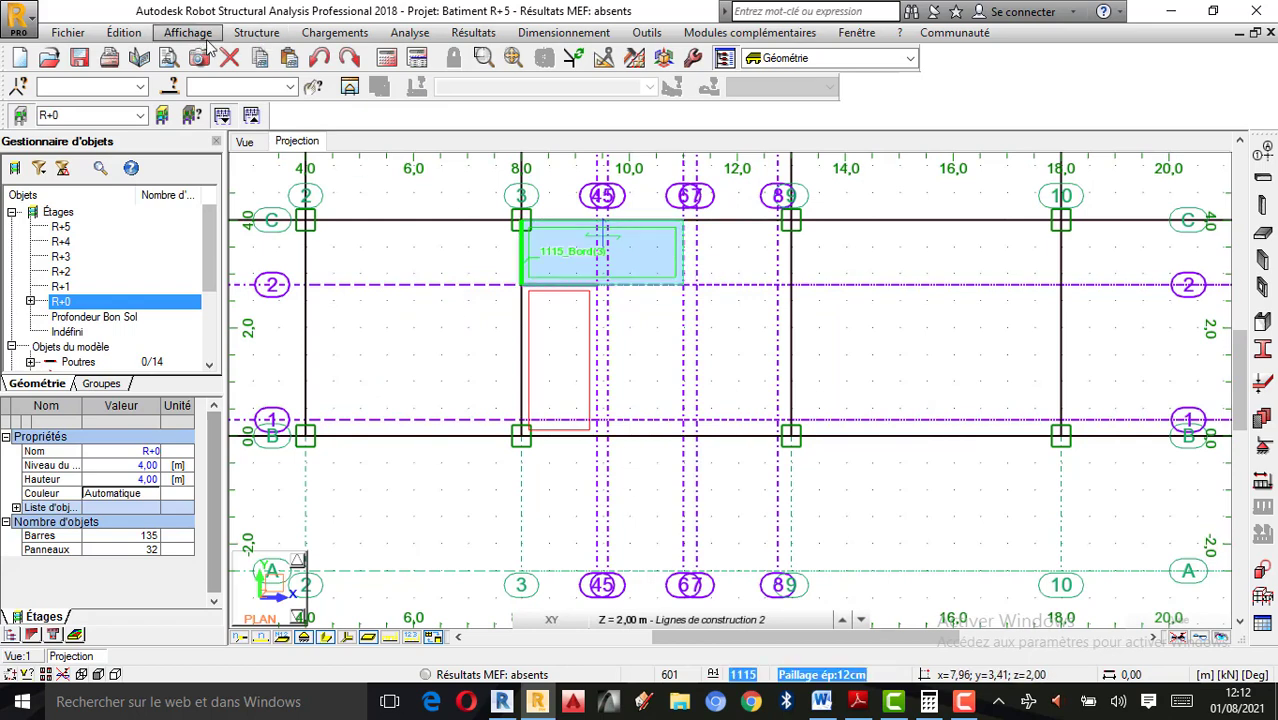
Redraw the lower flight as a sloped panel between axes 5 and 6, from axis 2 at 2,00 m to axis 1 at 0,00 m
{"action": "left_click", "coordinate": [256, 32]}
{"action": "mouse_move", "coordinate": [293, 177]}
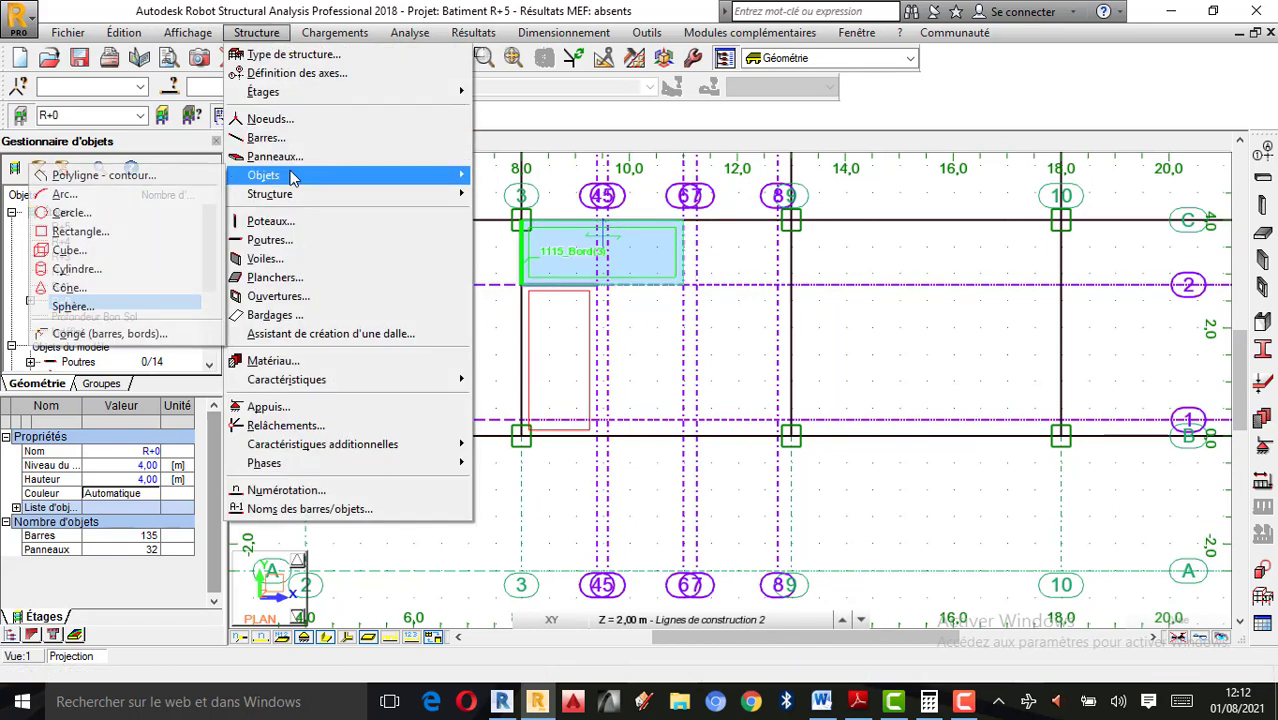
{"action": "left_click", "coordinate": [168, 175]}
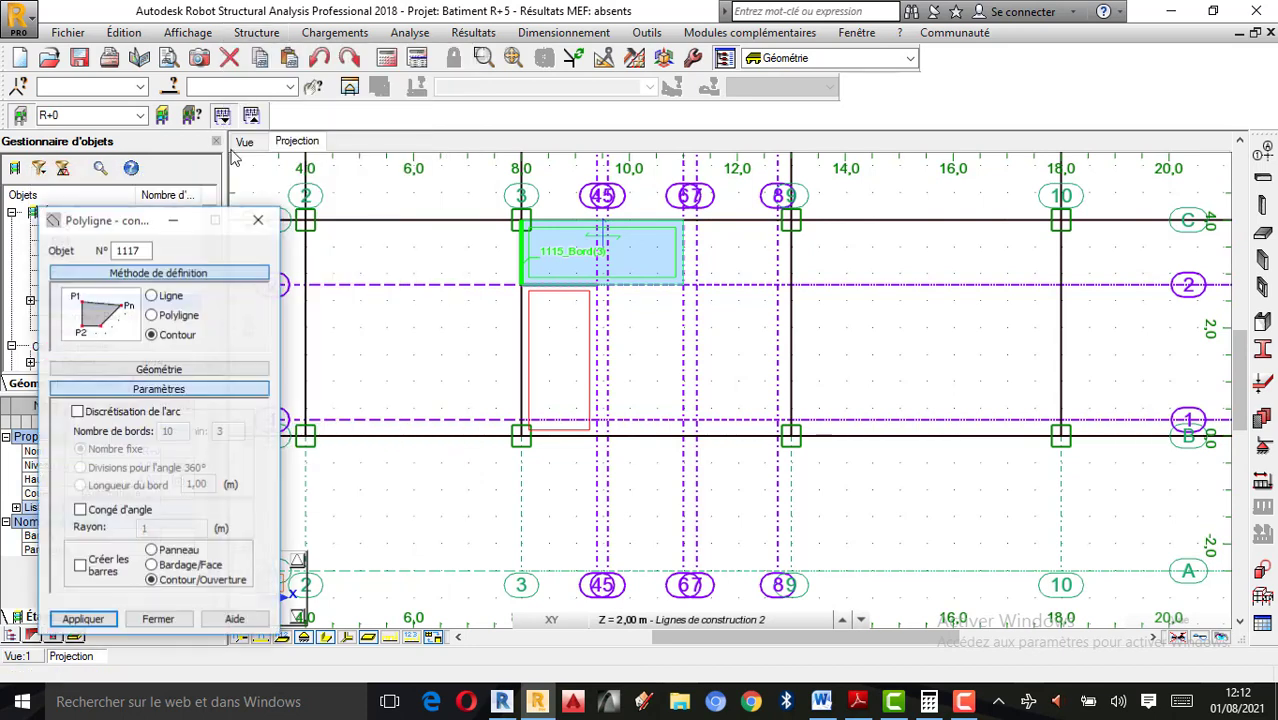
{"action": "left_click", "coordinate": [167, 556]}
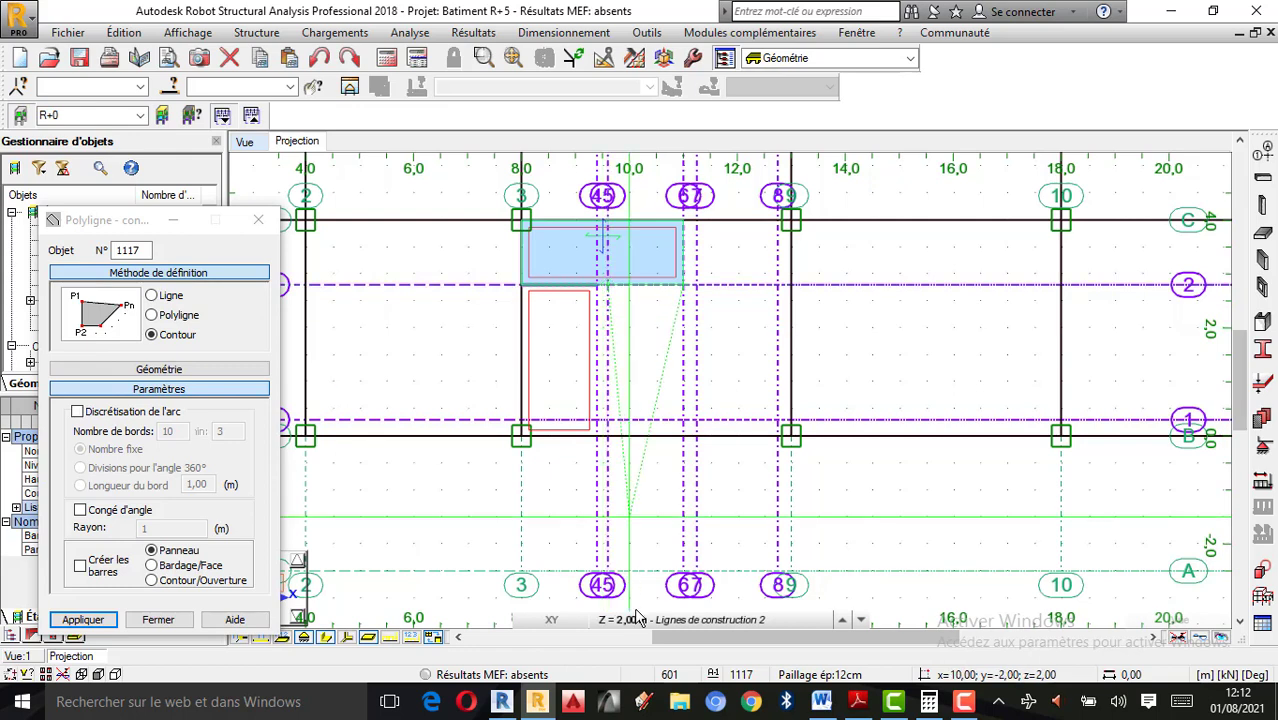
{"action": "left_click", "coordinate": [635, 622]}
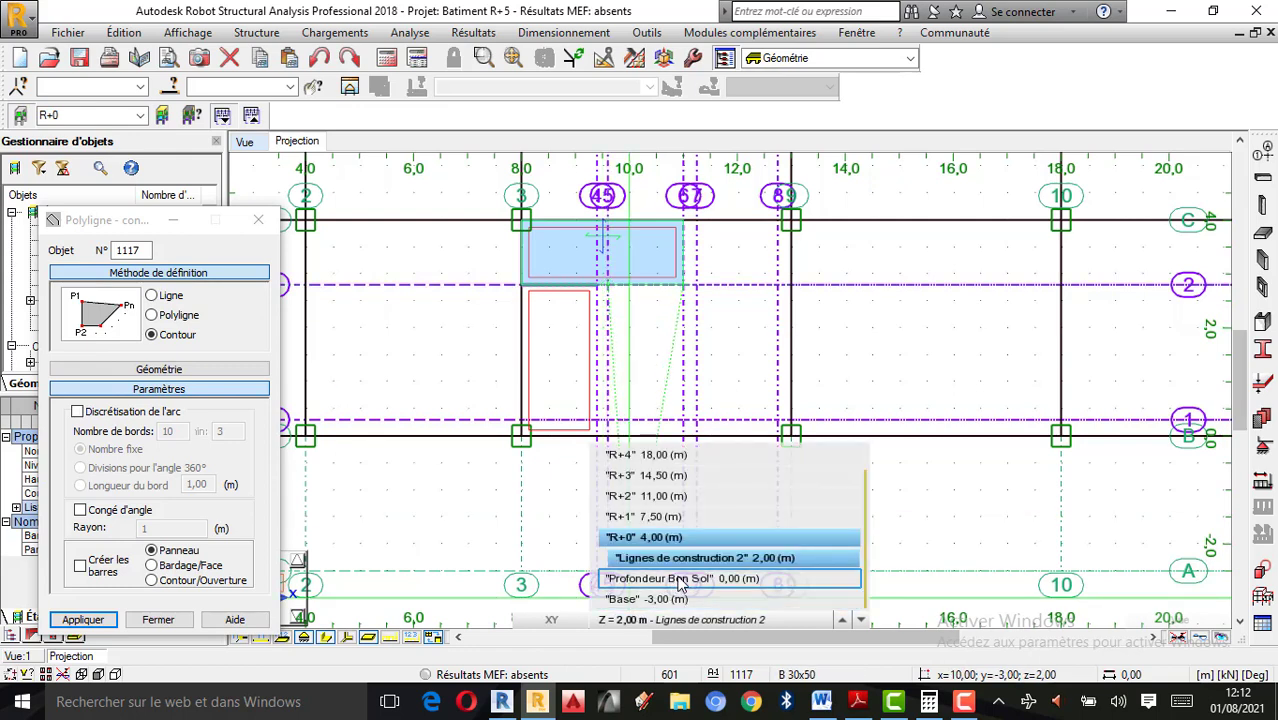
{"action": "left_click", "coordinate": [679, 580]}
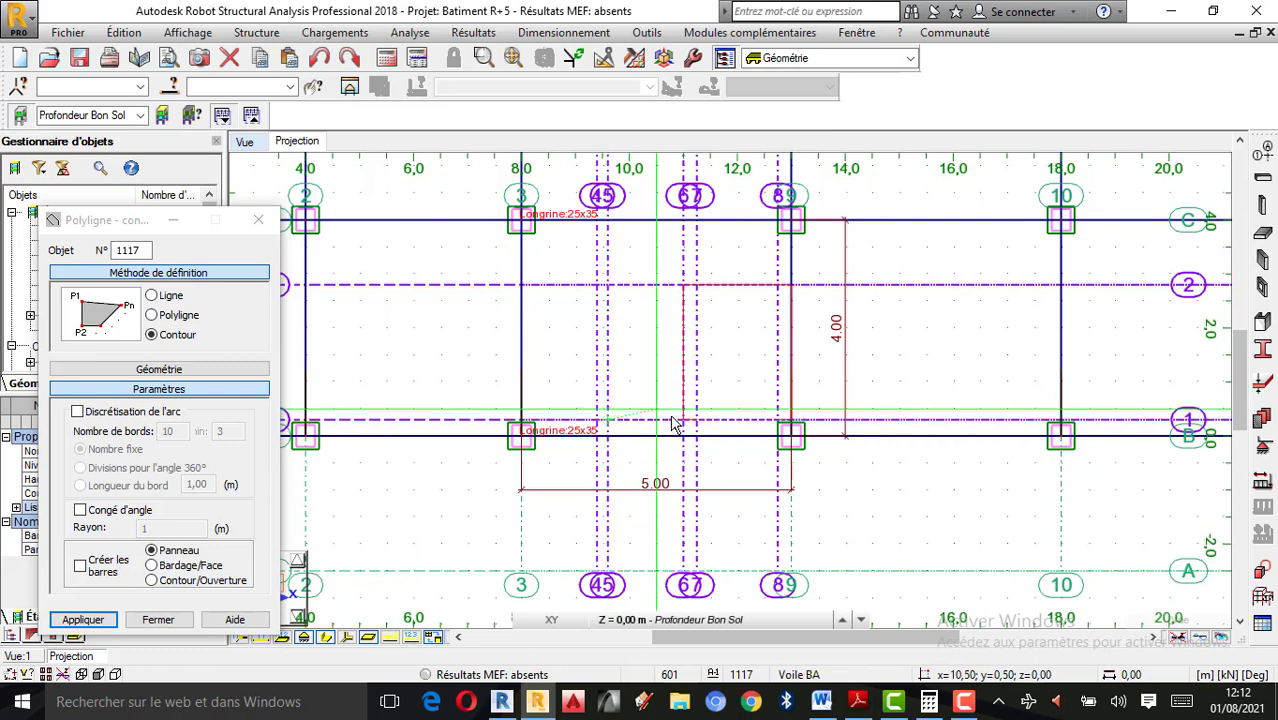
{"action": "left_click", "coordinate": [639, 620]}
{"action": "left_click", "coordinate": [645, 557]}
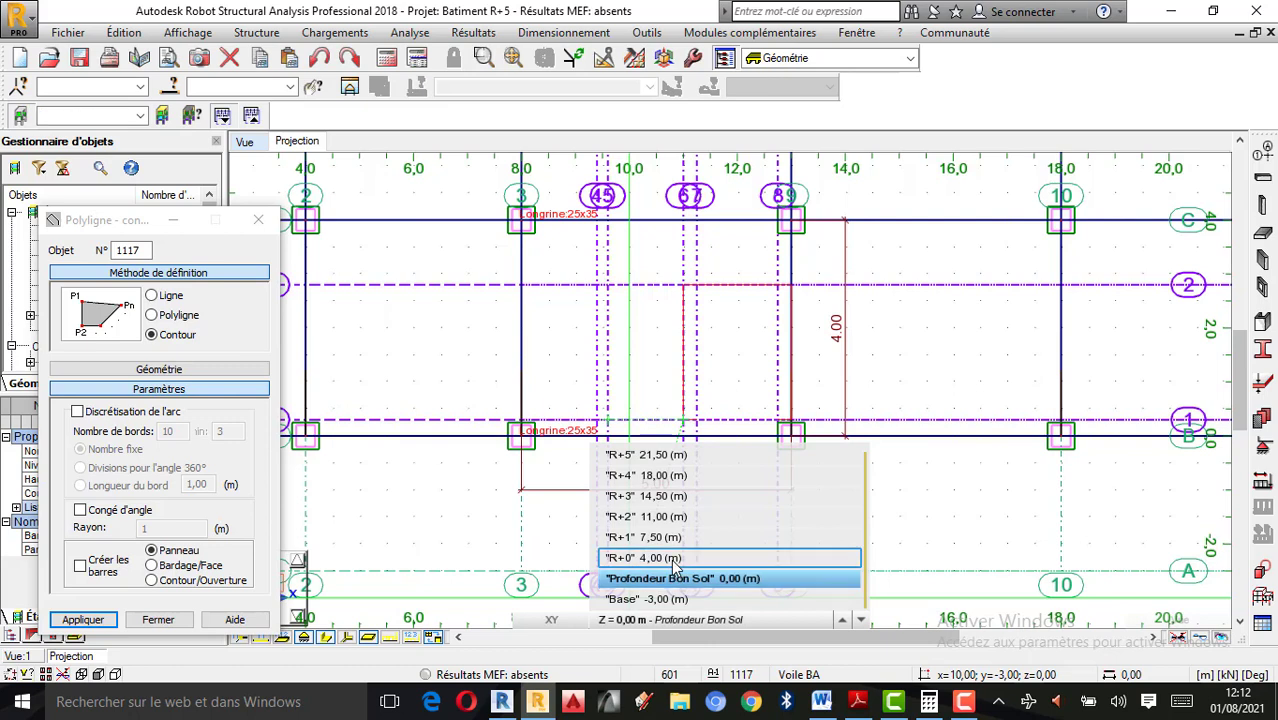
{"action": "left_click", "coordinate": [636, 620]}
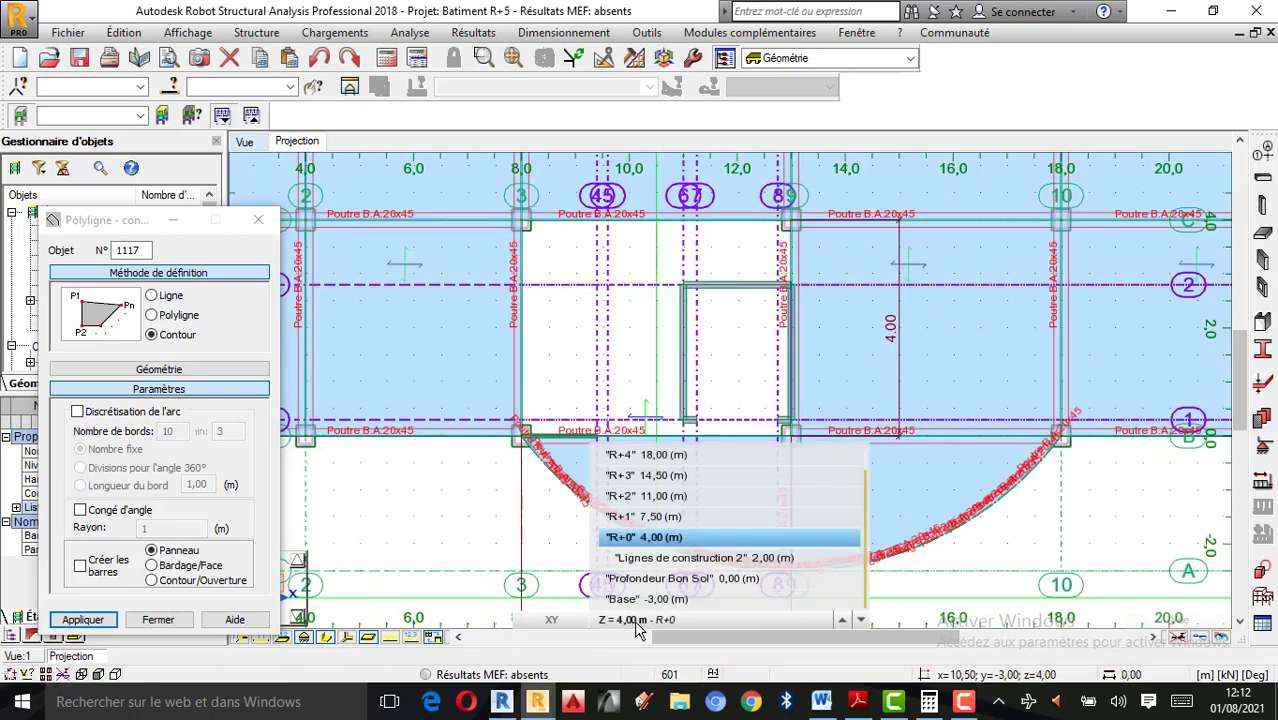
{"action": "left_click", "coordinate": [715, 558]}
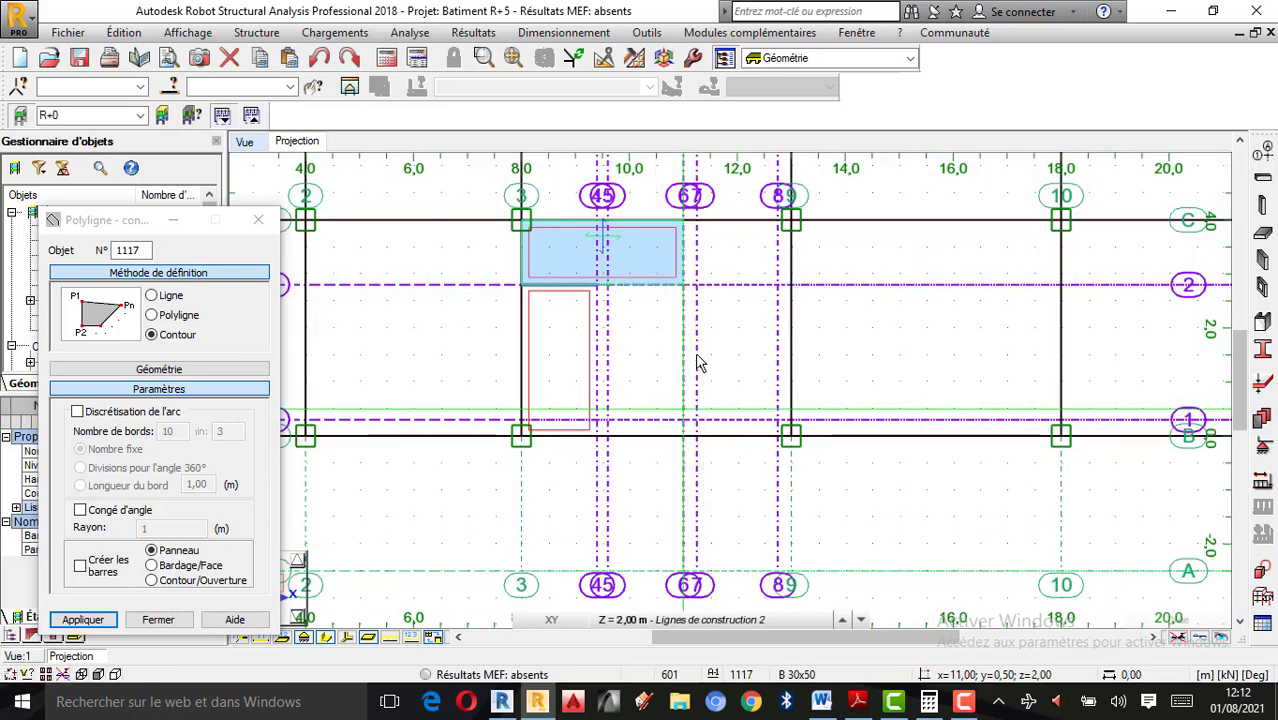
{"action": "left_click", "coordinate": [685, 288]}
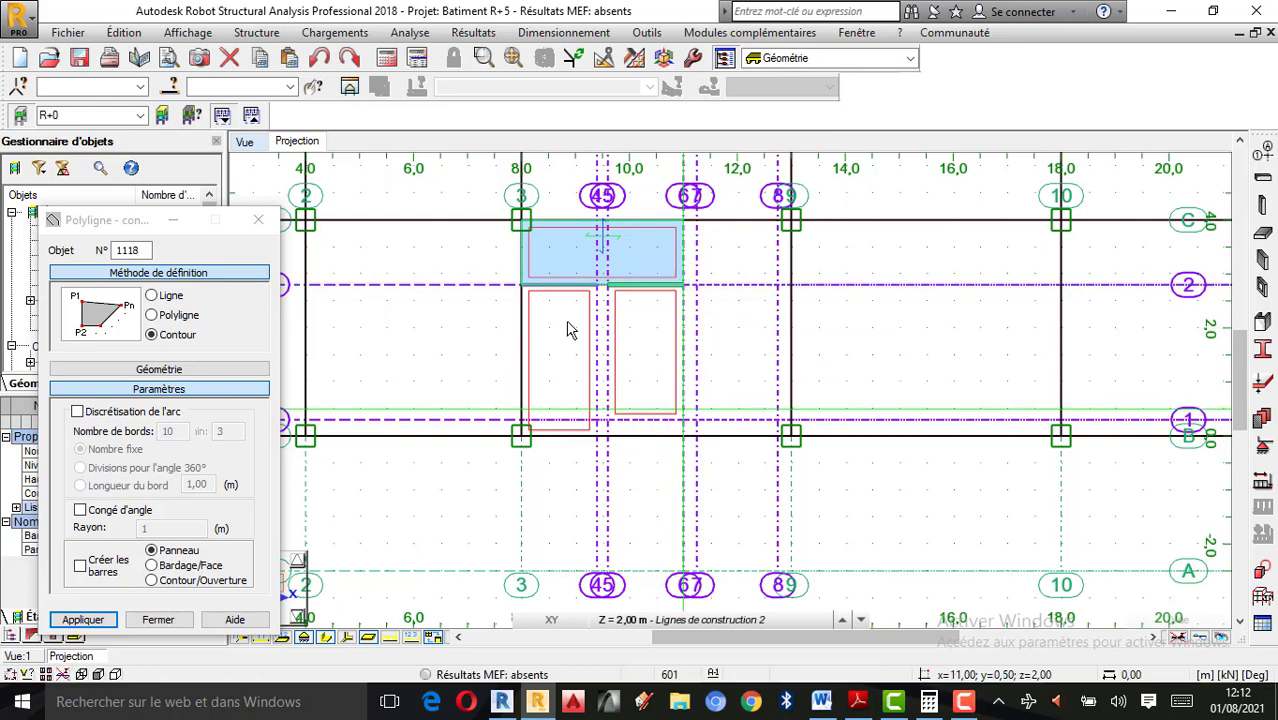
Examine the redrawn lower flight together with the landing and upper flight of R+0 in 3D from several angles
{"action": "left_click", "coordinate": [250, 144]}
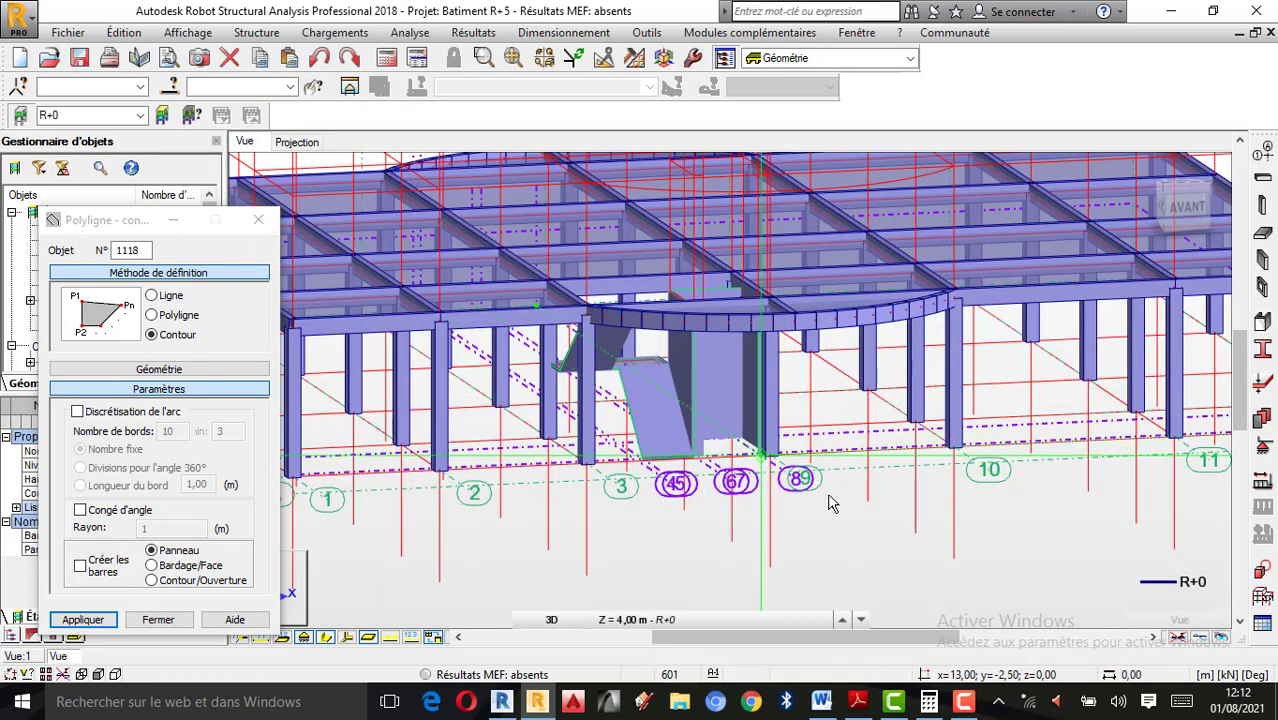
{"action": "right_click", "coordinate": [701, 231]}
{"action": "left_click", "coordinate": [746, 305]}
{"action": "left_click_drag", "start_coordinate": [639, 434], "coordinate": [579, 431]}
{"action": "left_click_drag", "start_coordinate": [697, 440], "coordinate": [565, 405]}
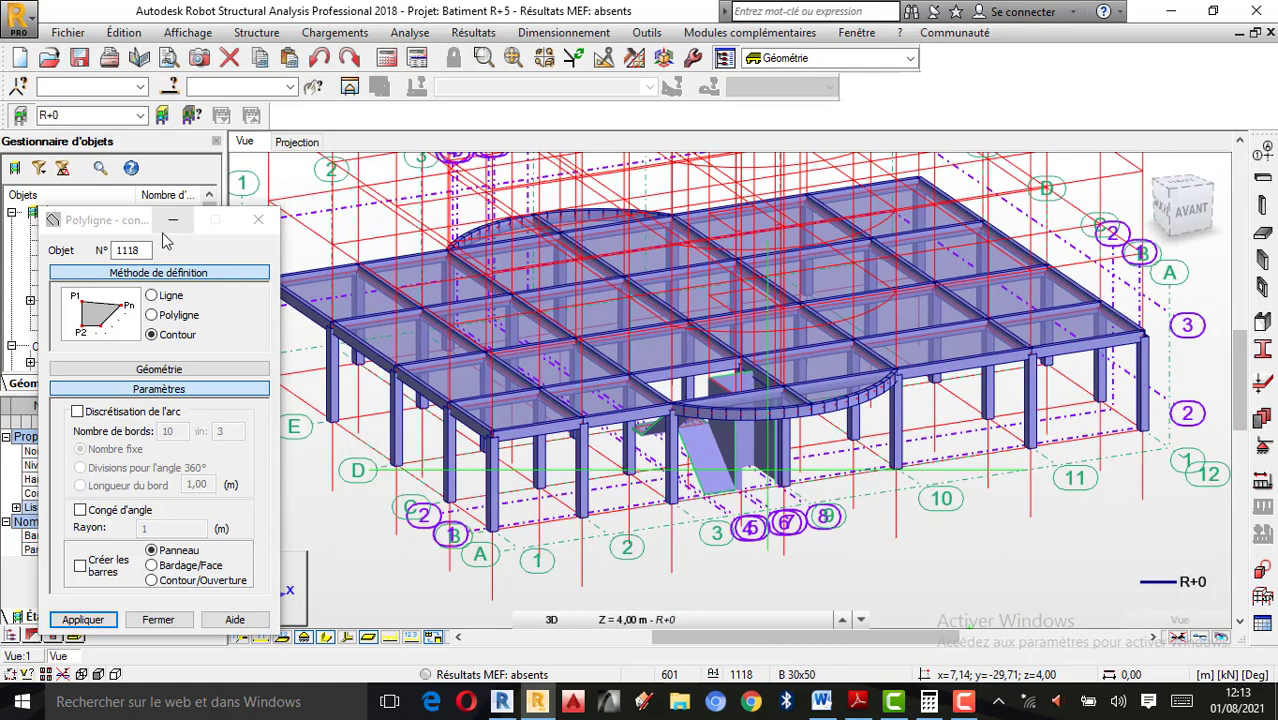
{"action": "left_click", "coordinate": [252, 231]}
{"action": "scroll", "coordinate": [675, 412], "scroll_direction": "down", "scroll_amount": 2}
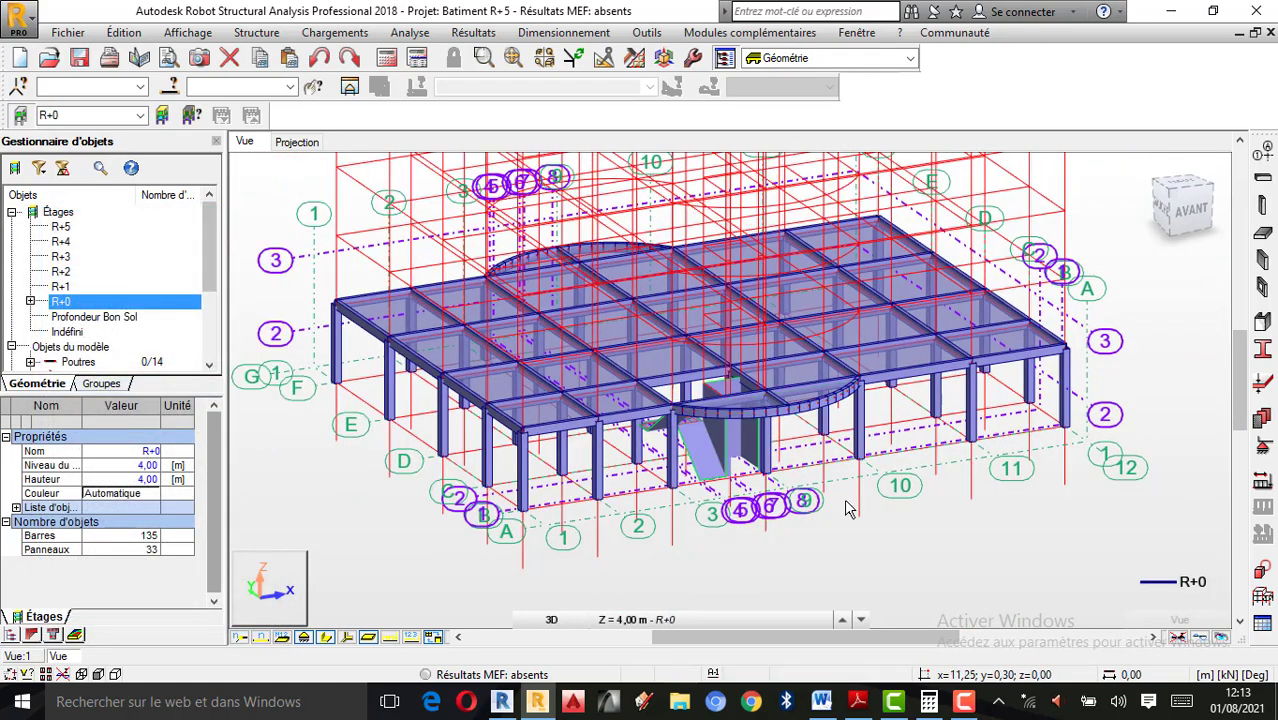
{"action": "scroll", "coordinate": [675, 420], "scroll_direction": "up", "scroll_amount": 3}
{"action": "right_click", "coordinate": [724, 228]}
{"action": "left_click", "coordinate": [770, 303]}
{"action": "left_click_drag", "start_coordinate": [710, 363], "coordinate": [704, 398]}
{"action": "right_click", "coordinate": [820, 514]}
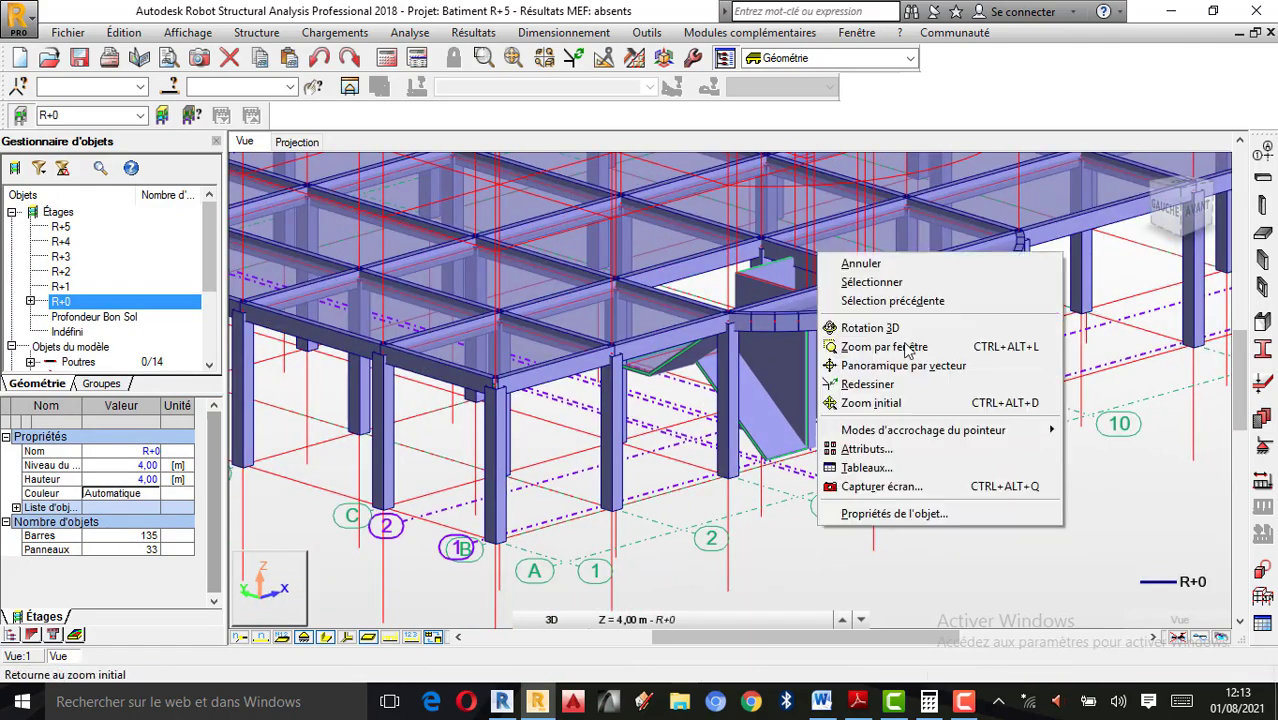
{"action": "left_click", "coordinate": [850, 189]}
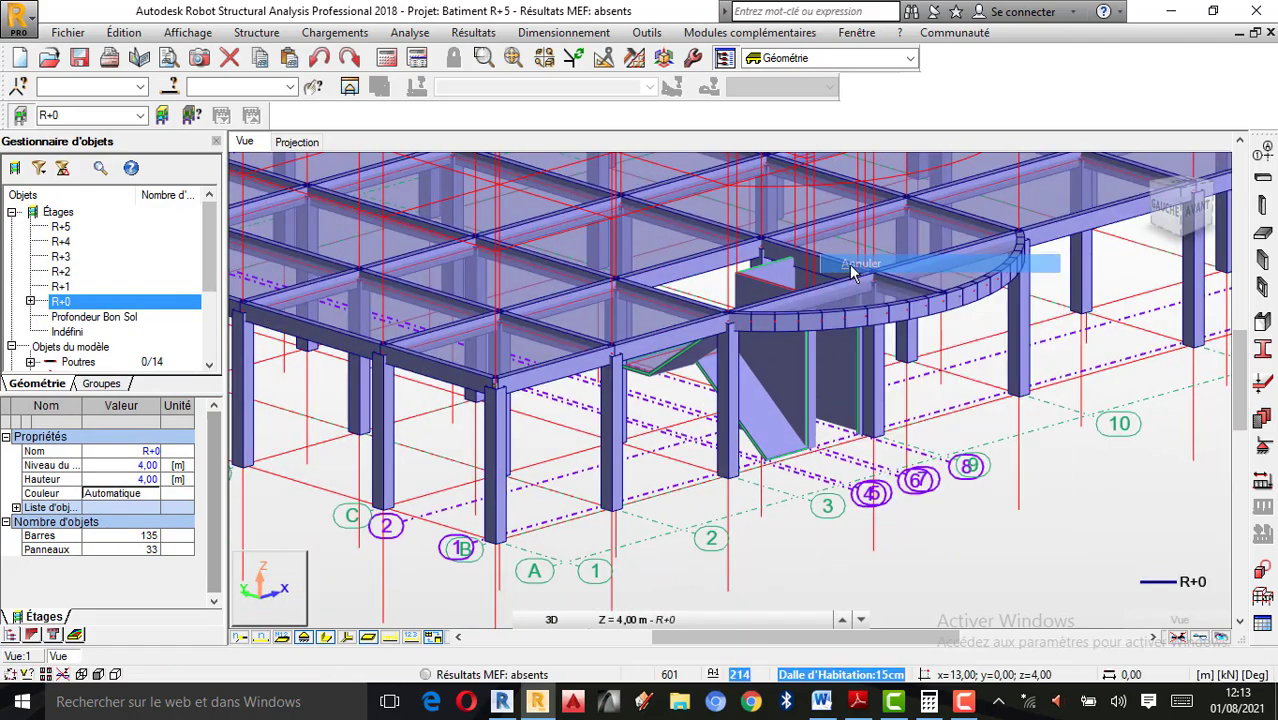
Isolate the R+1 storey and set the plan view's working level to Lignes de construction 3 at 5,75 m
{"action": "left_click", "coordinate": [60, 287]}
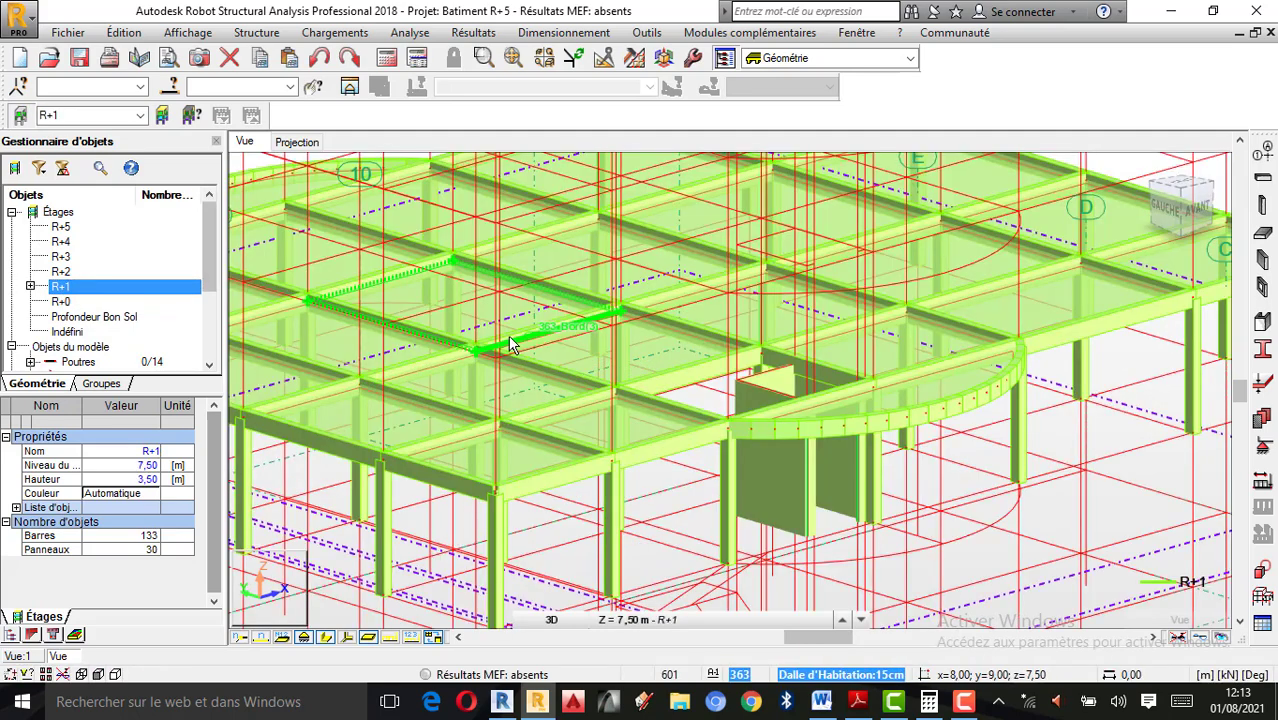
{"action": "scroll", "coordinate": [503, 343], "scroll_direction": "down", "scroll_amount": 1}
{"action": "scroll", "coordinate": [672, 467], "scroll_direction": "up", "scroll_amount": 1}
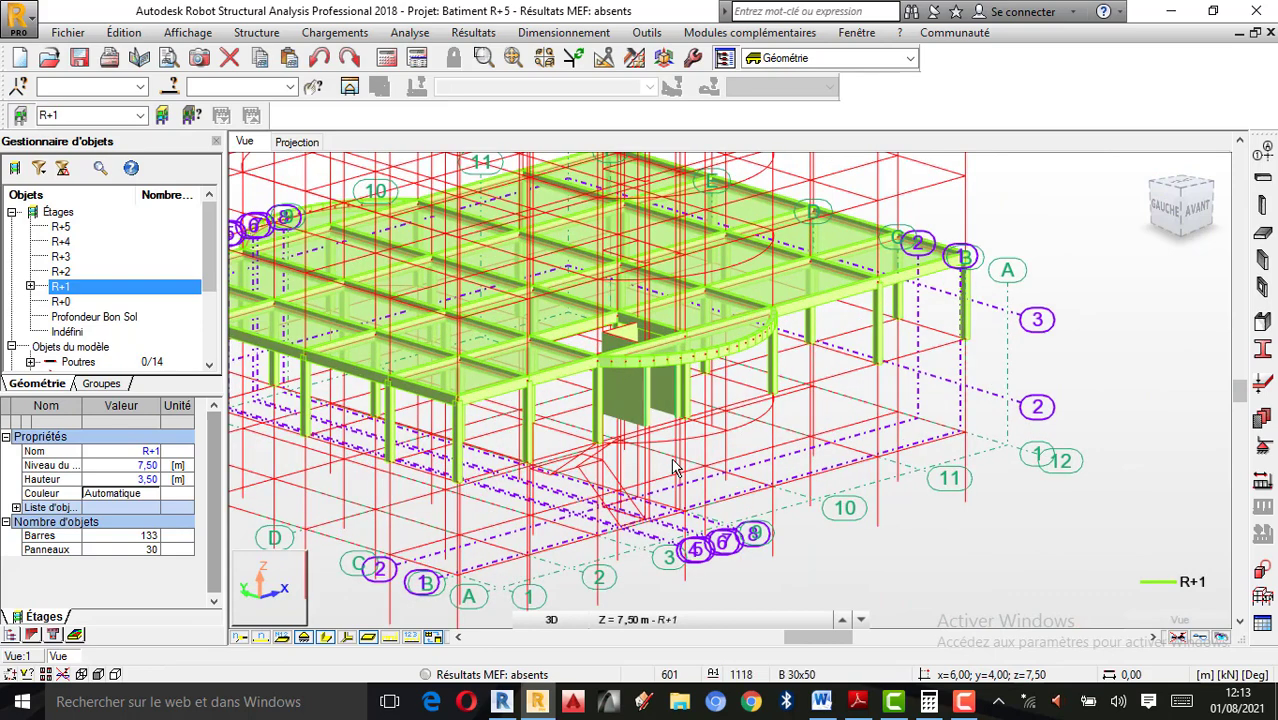
{"action": "scroll", "coordinate": [672, 467], "scroll_direction": "up", "scroll_amount": 1}
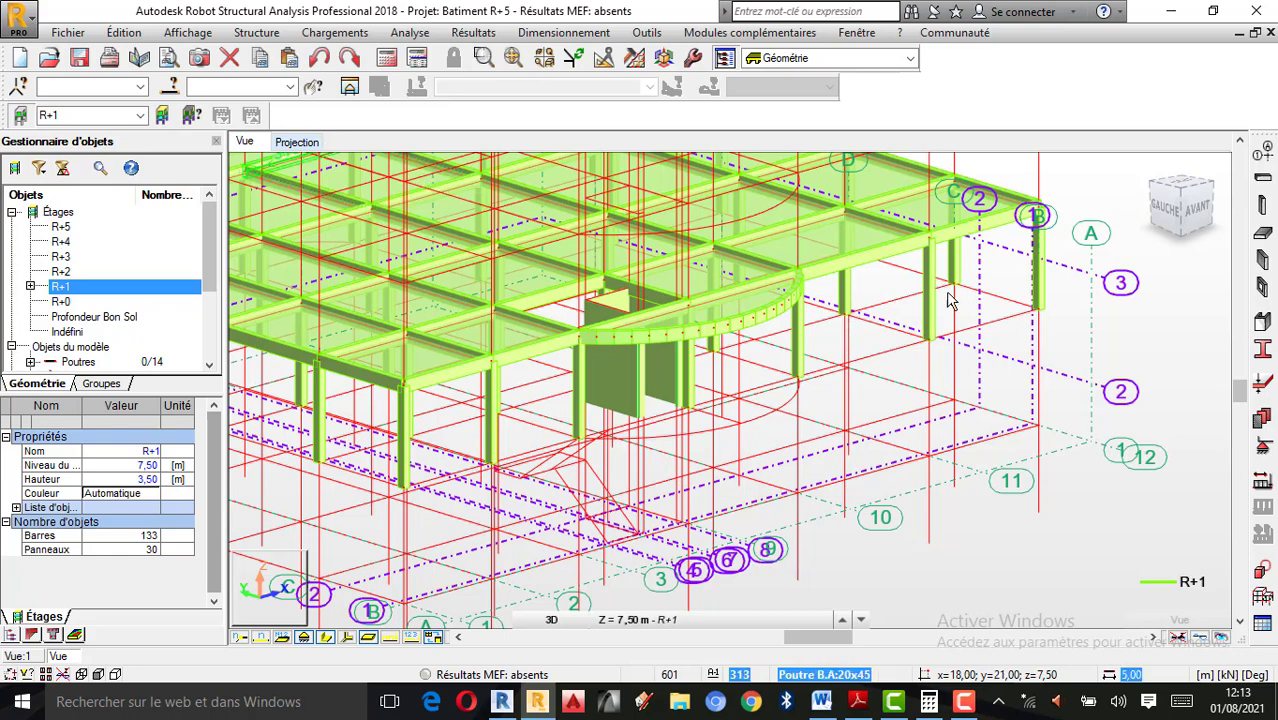
{"action": "left_click", "coordinate": [296, 143]}
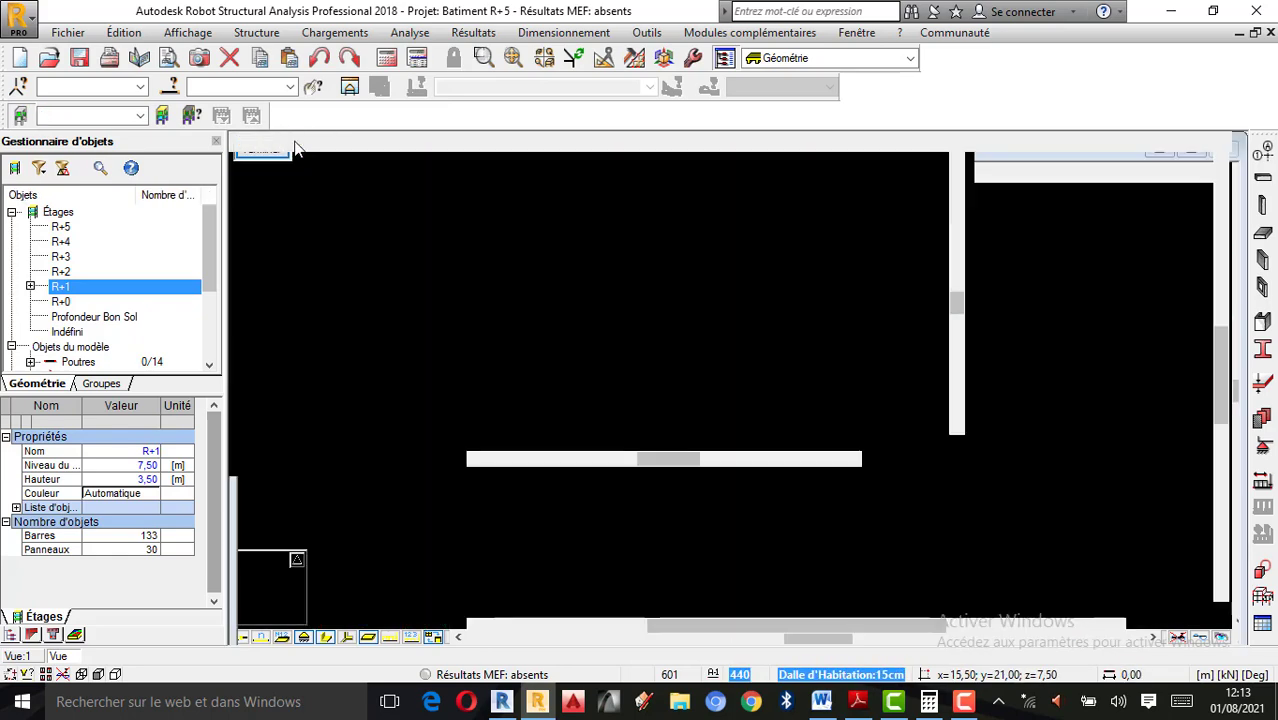
{"action": "left_click", "coordinate": [630, 620]}
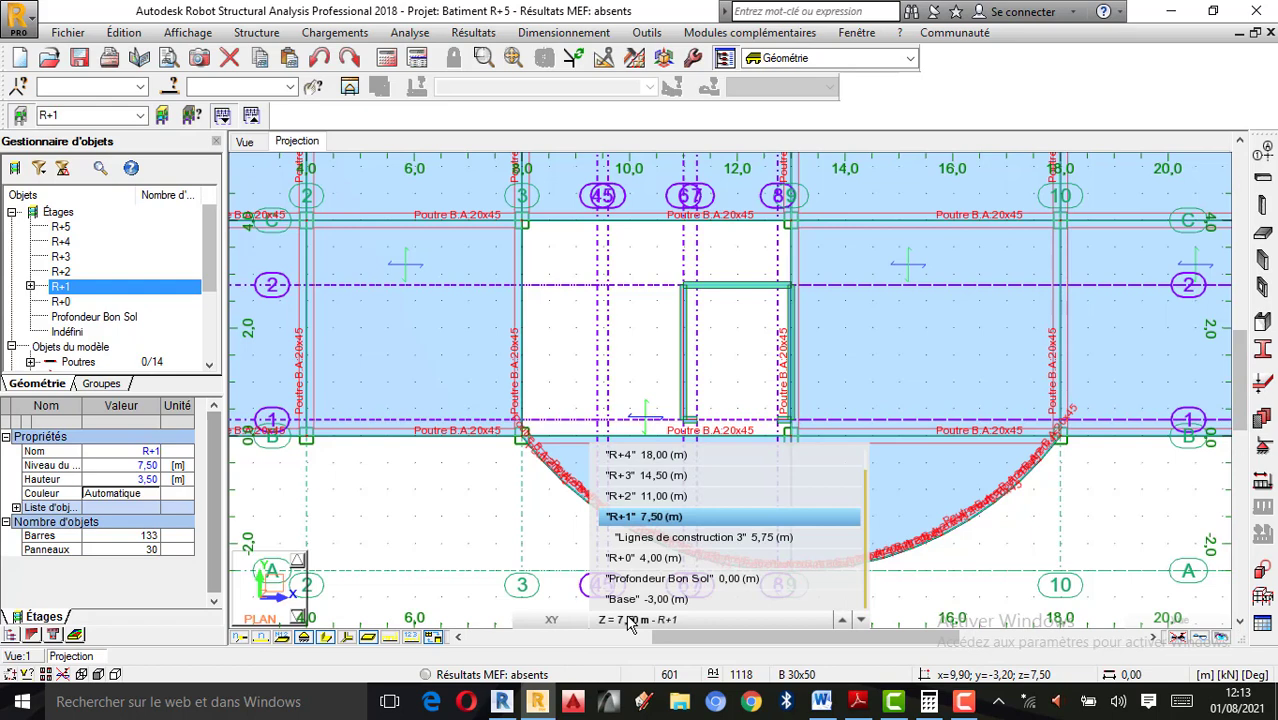
{"action": "left_click", "coordinate": [688, 538]}
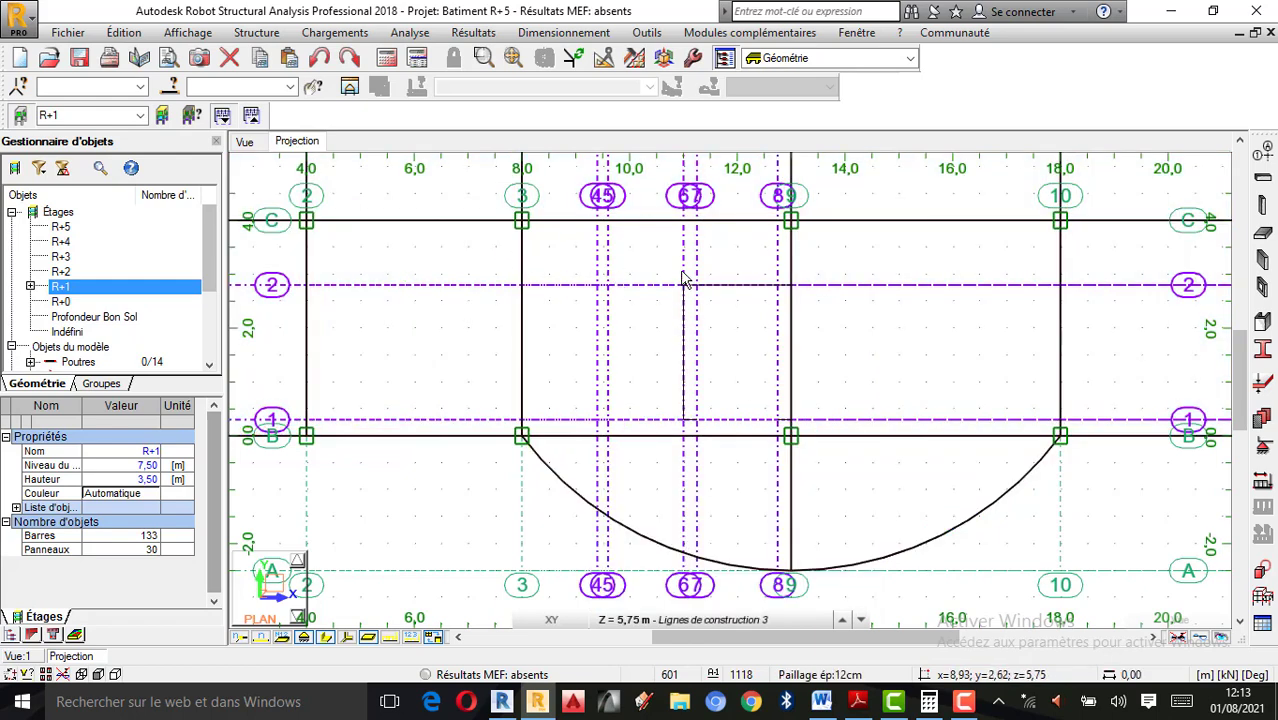
Draw a horizontal 3,00 × 1,20 m landing panel at the 5,75 m level, between axes 3–6 and 2–C
{"action": "left_click", "coordinate": [256, 32]}
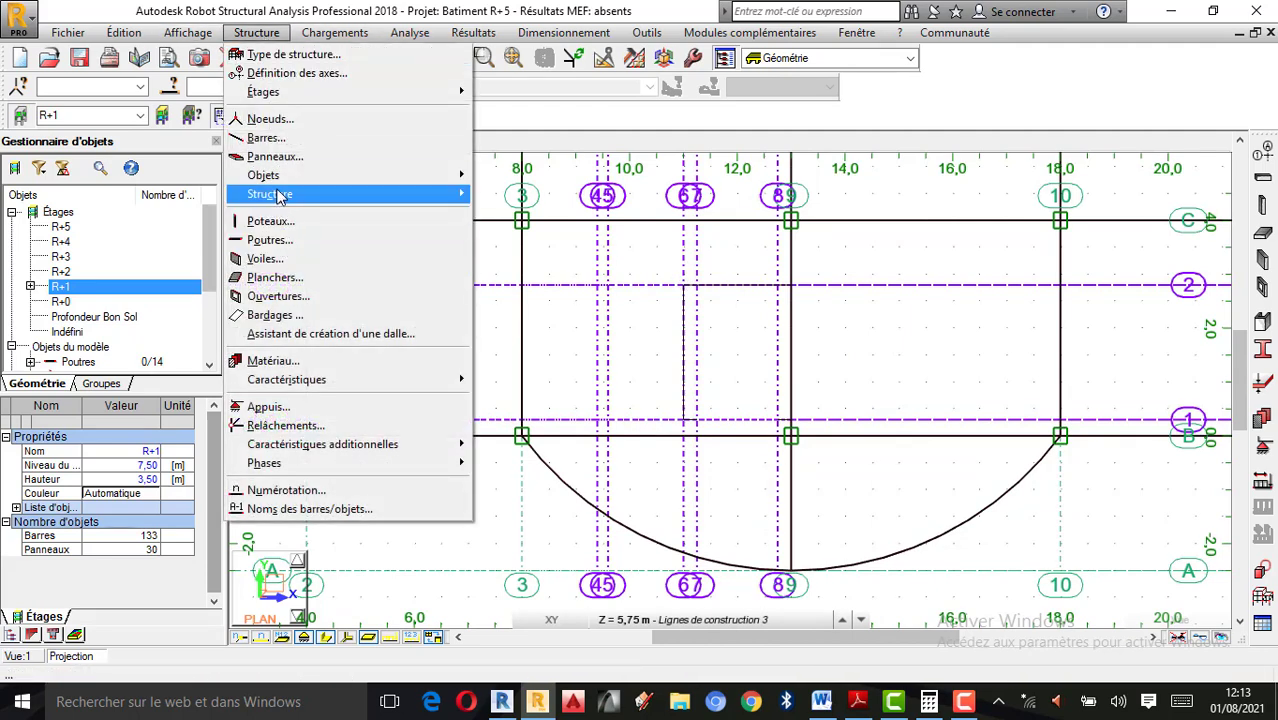
{"action": "mouse_move", "coordinate": [285, 180]}
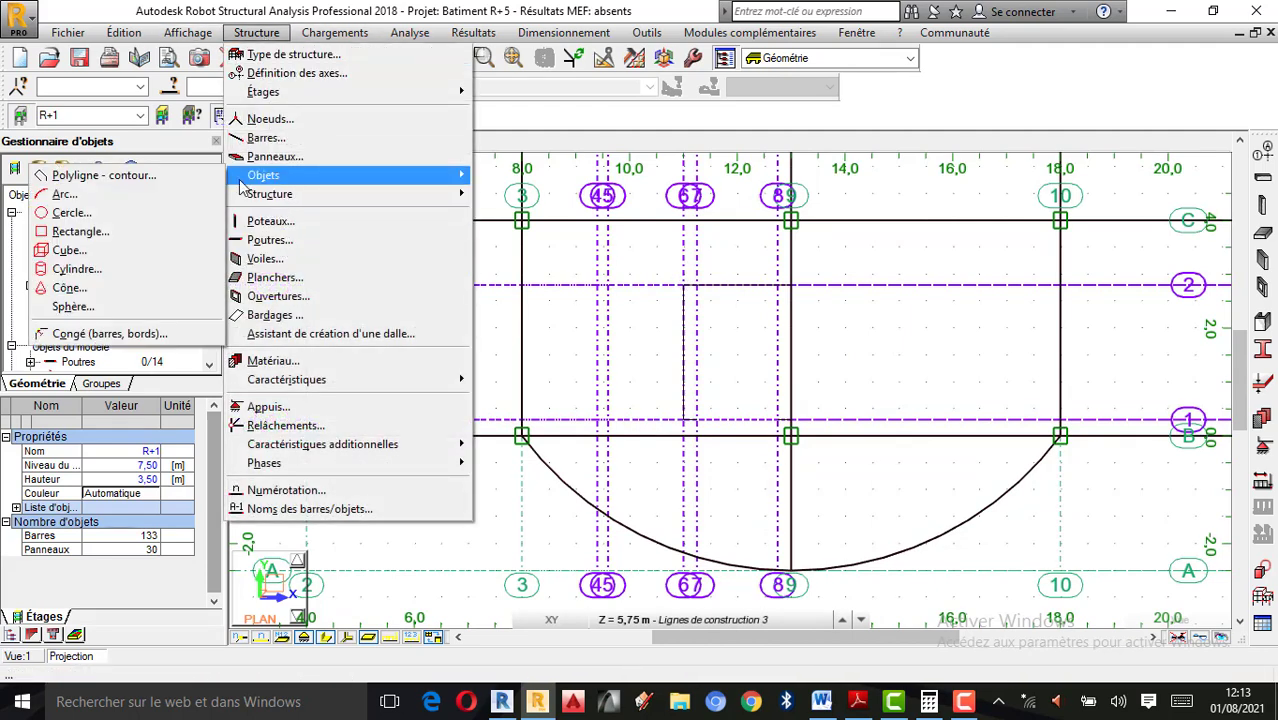
{"action": "left_click", "coordinate": [98, 175]}
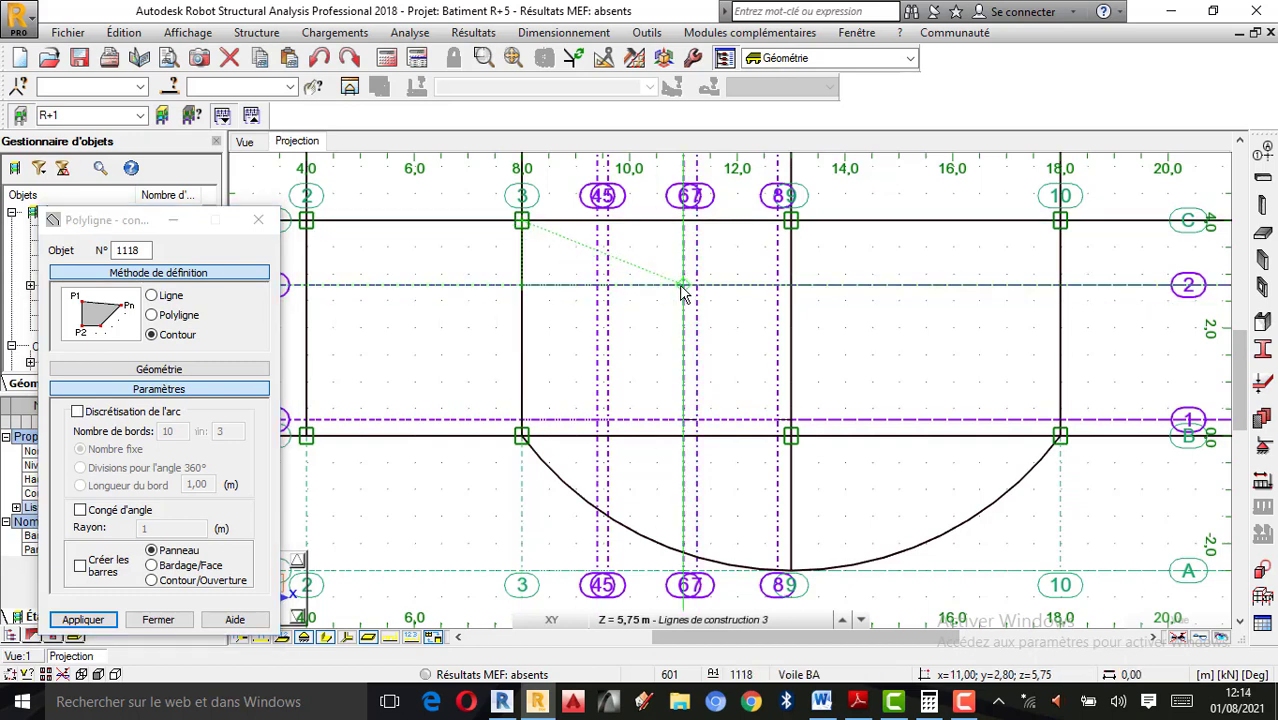
{"action": "left_click", "coordinate": [521, 222]}
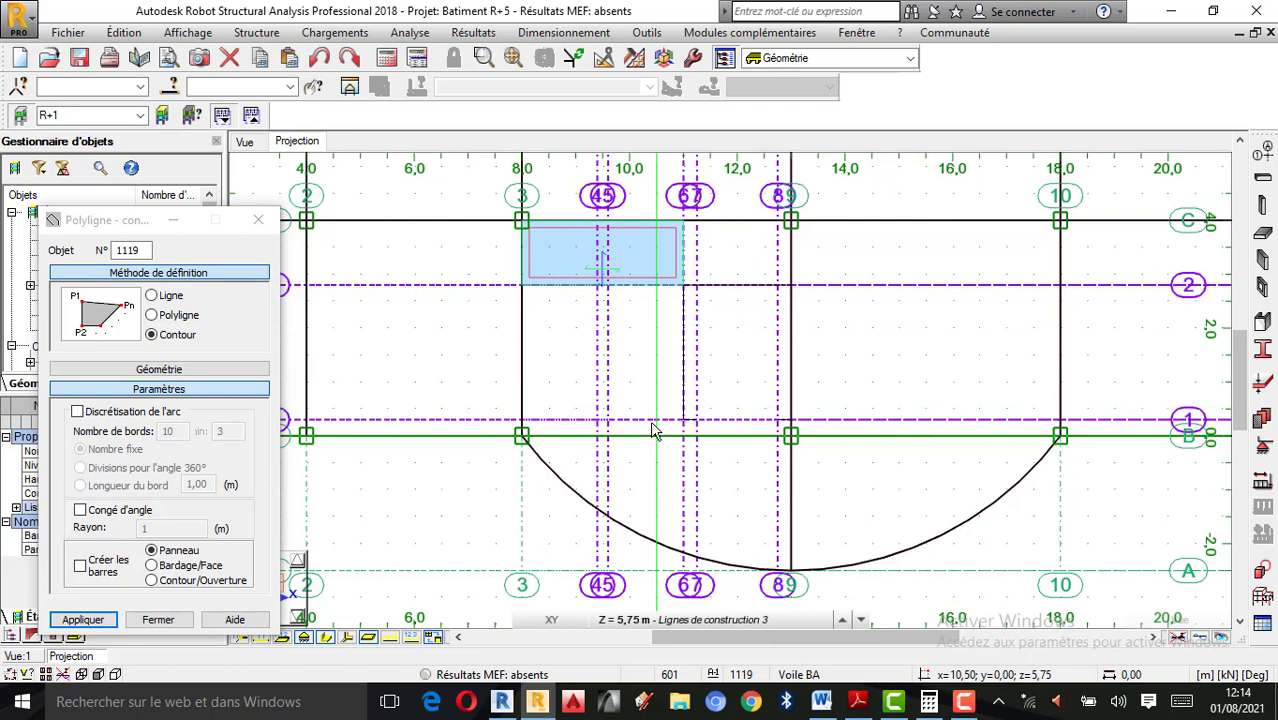
Draw the R+1 lower flight as a sloped panel between axes 5 and 6, from axis 2 at 5,75 m to axis 1 at 4,00 m
{"action": "left_click", "coordinate": [683, 286]}
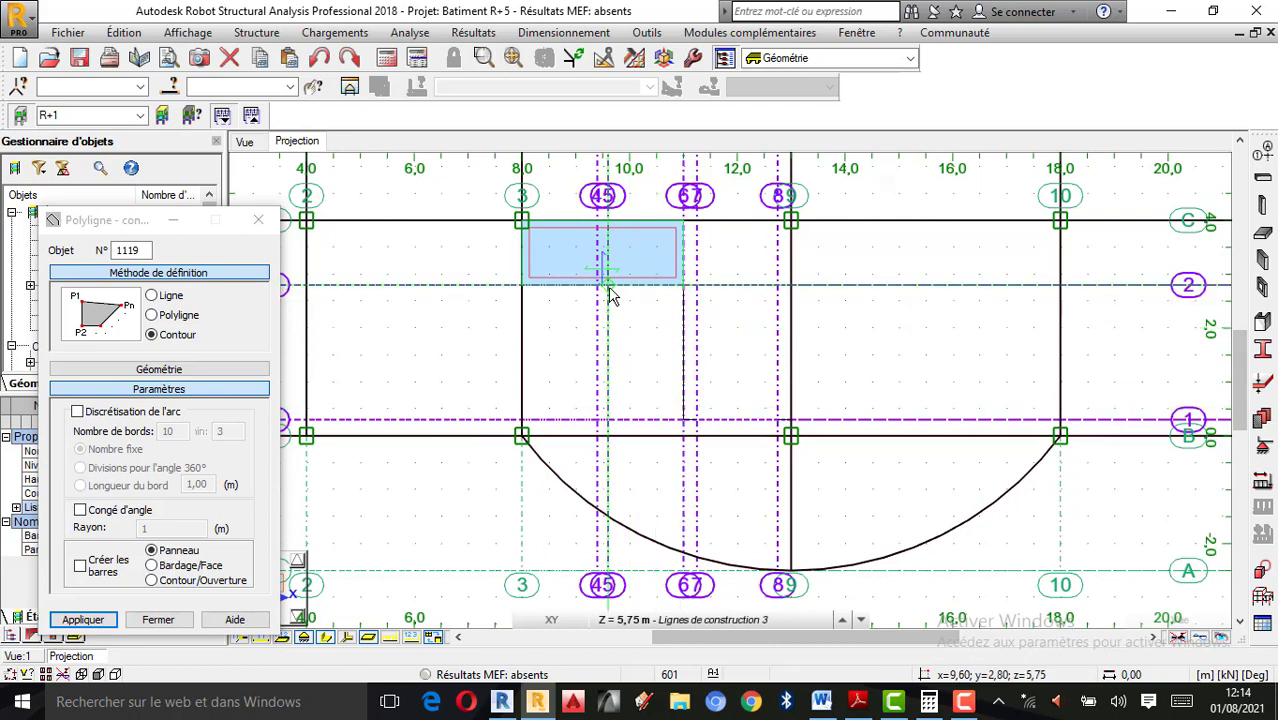
{"action": "left_click", "coordinate": [637, 620]}
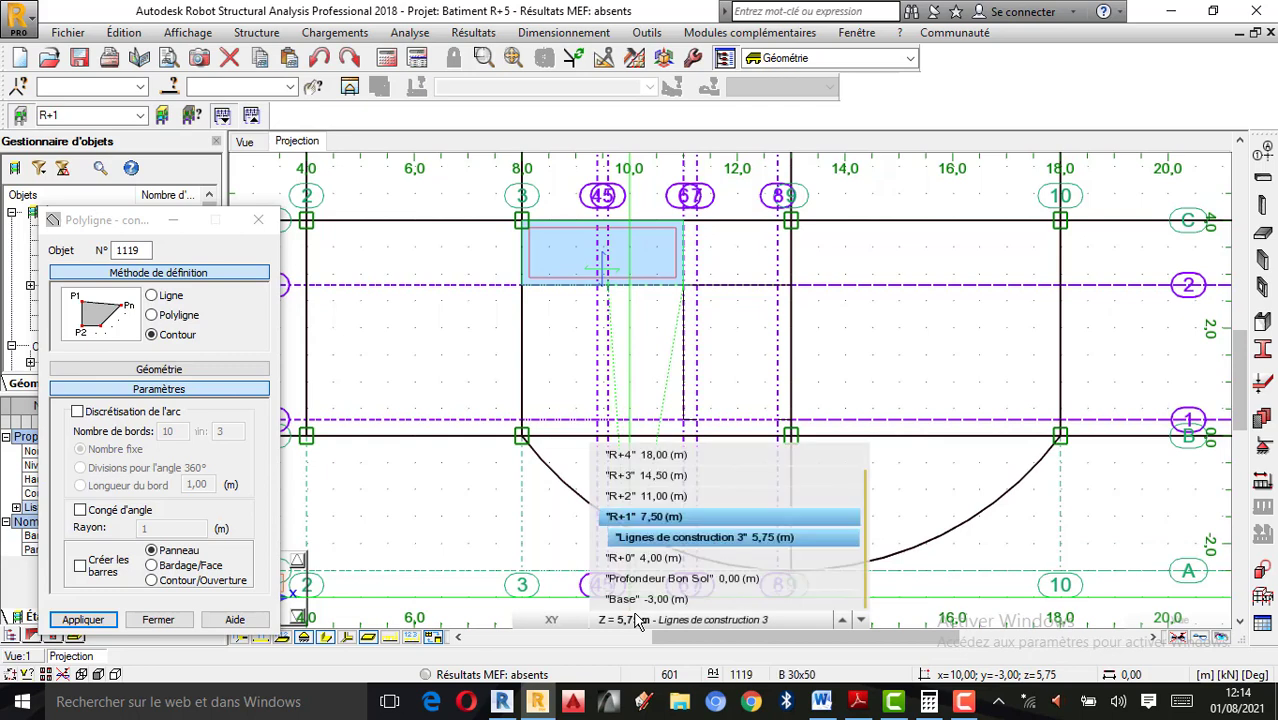
{"action": "left_click", "coordinate": [651, 558]}
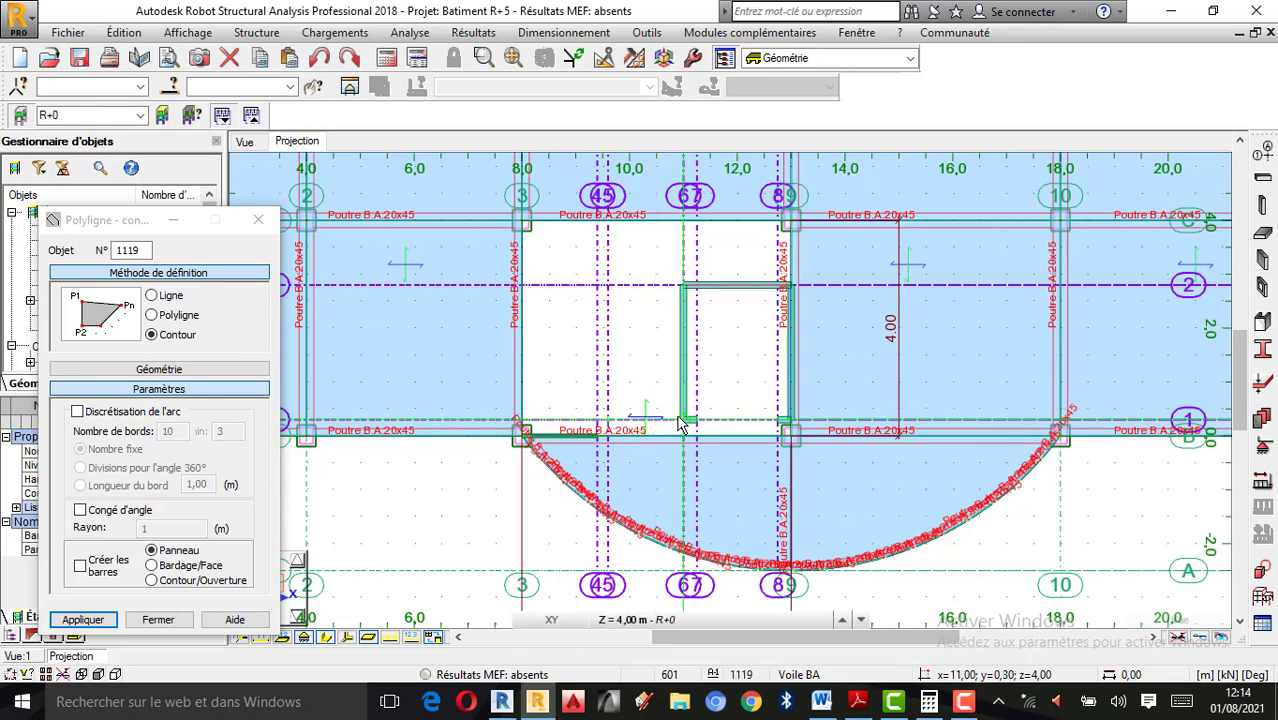
{"action": "left_click", "coordinate": [647, 619]}
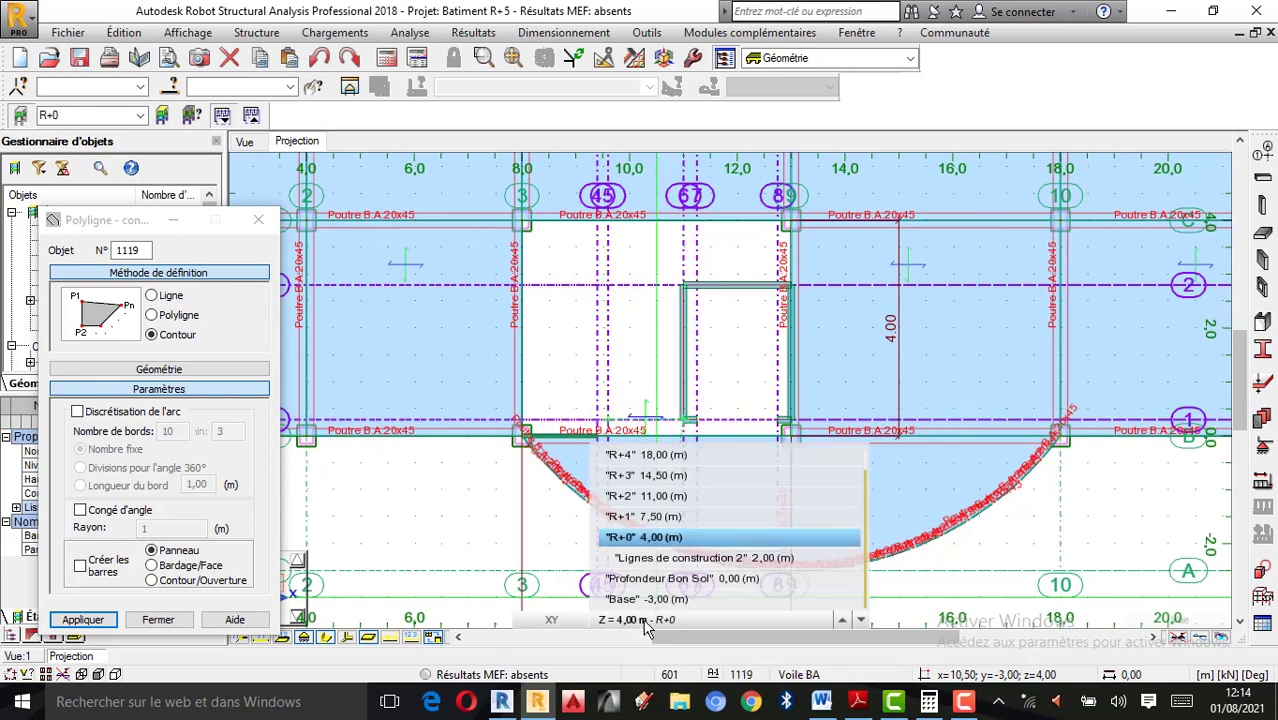
{"action": "left_click", "coordinate": [655, 517]}
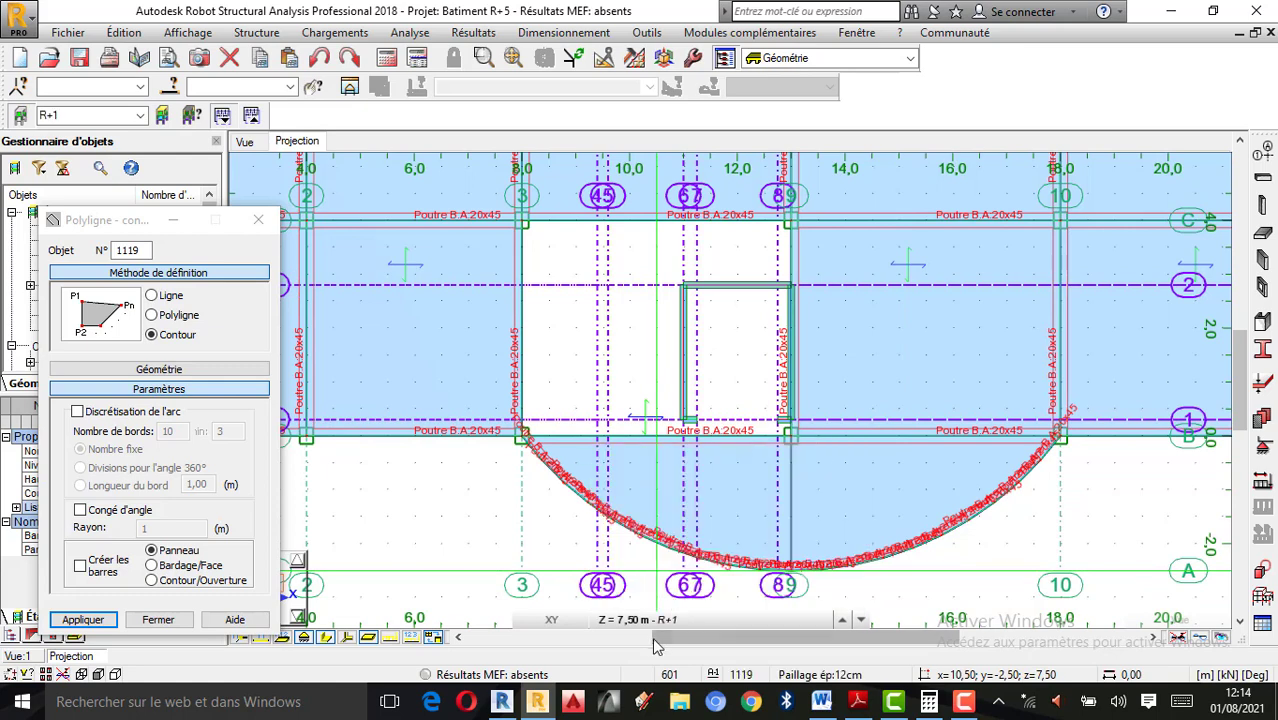
{"action": "left_click", "coordinate": [648, 619]}
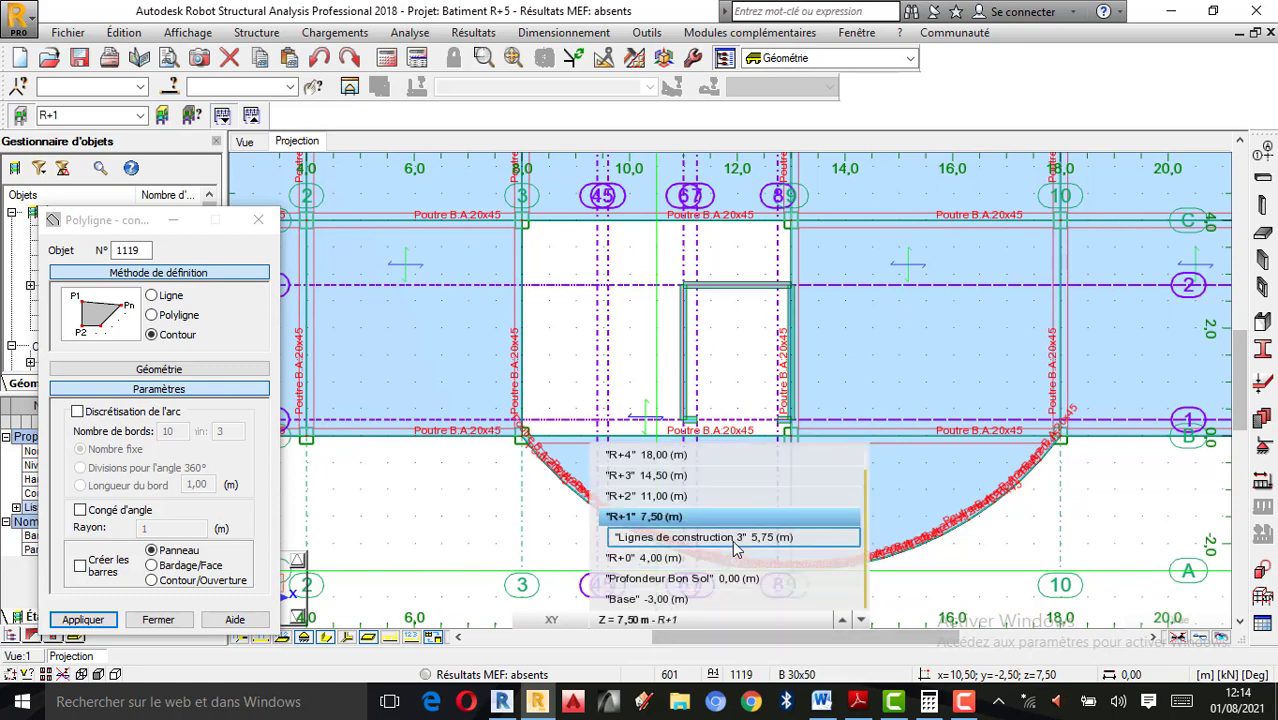
{"action": "left_click", "coordinate": [733, 538]}
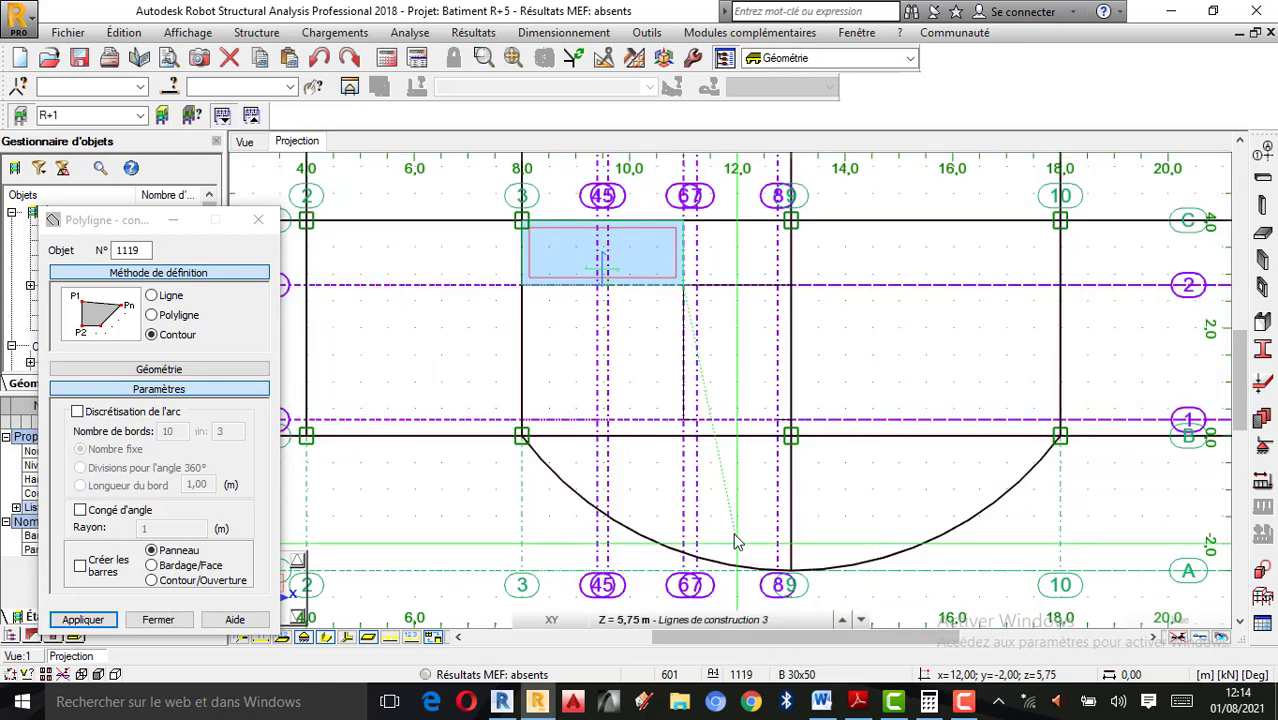
{"action": "left_click", "coordinate": [683, 288]}
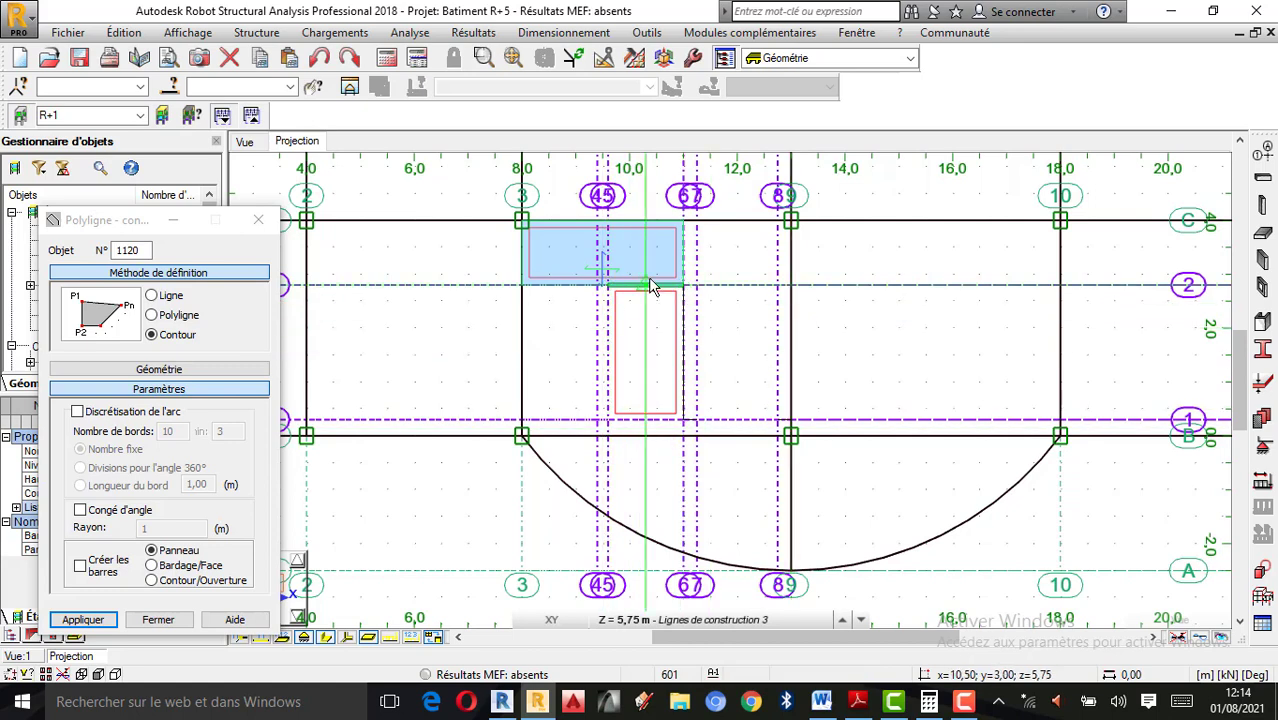
Draw the R+1 upper flight as a sloped panel between axes 3 and 4, from axis 2 at 5,75 m to axis B at 7,50 m
{"action": "scroll", "coordinate": [652, 287], "scroll_direction": "up", "scroll_amount": 2}
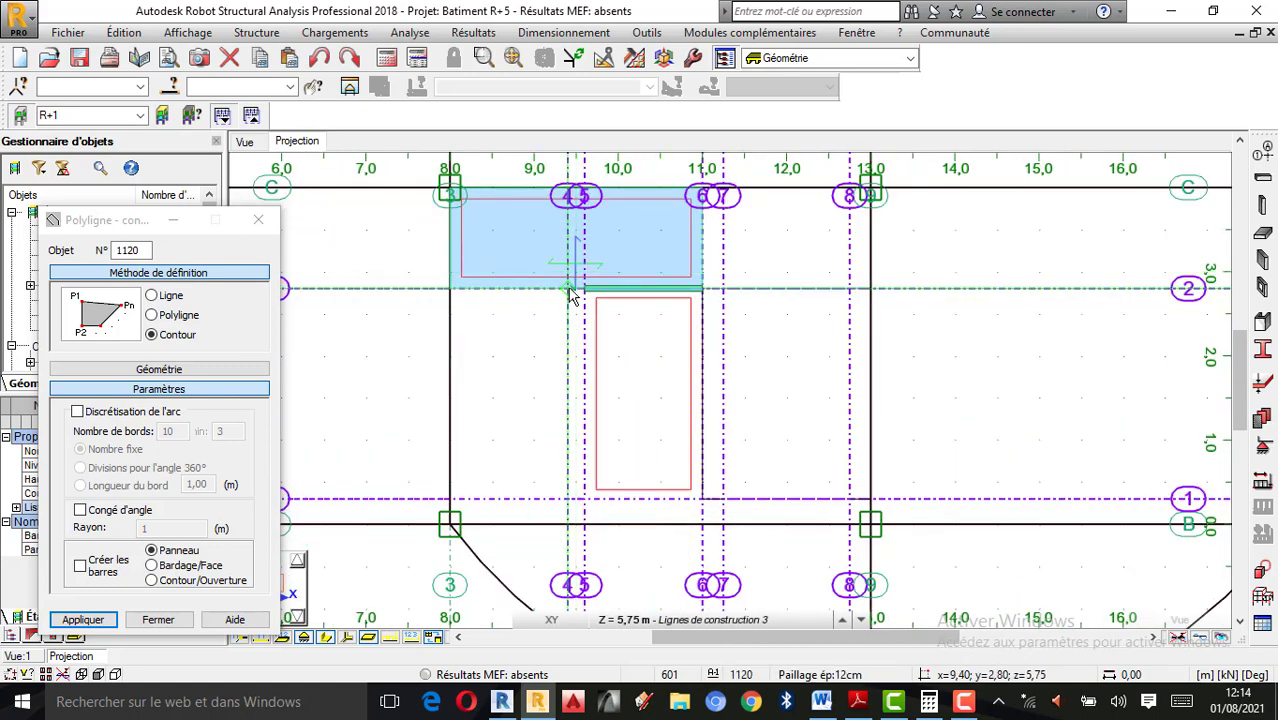
{"action": "left_click", "coordinate": [479, 368]}
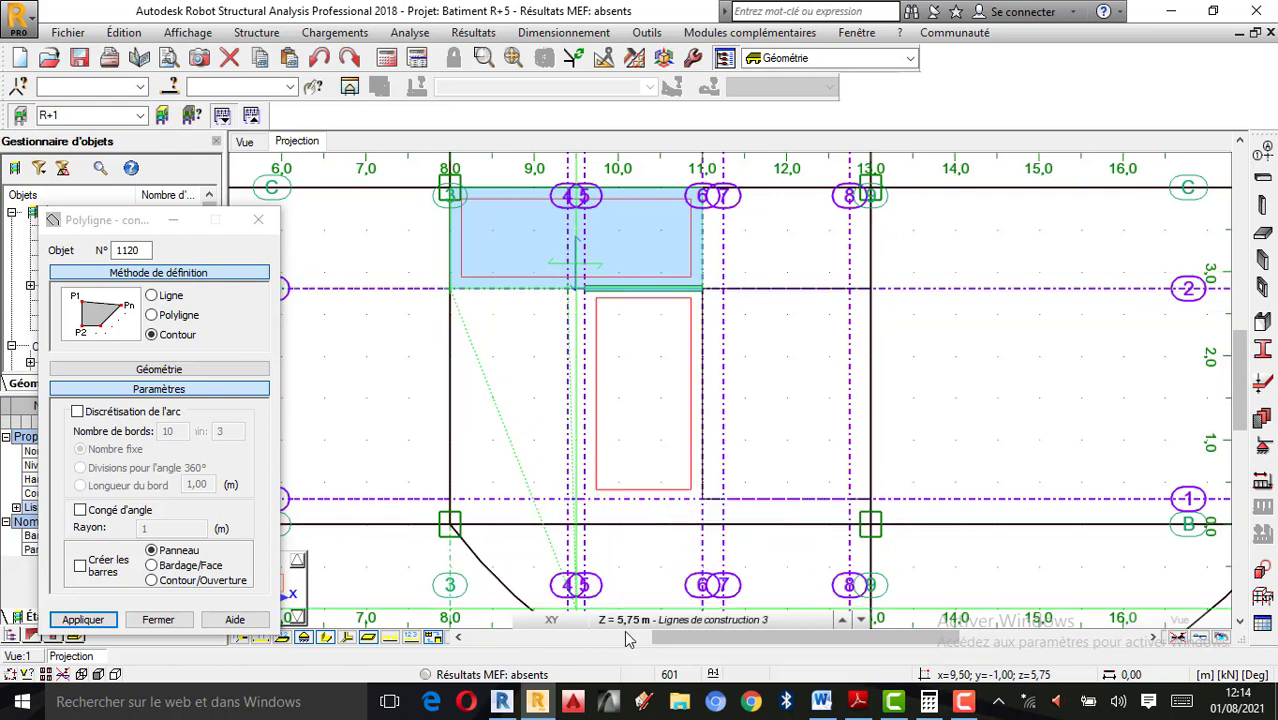
{"action": "left_click", "coordinate": [624, 619]}
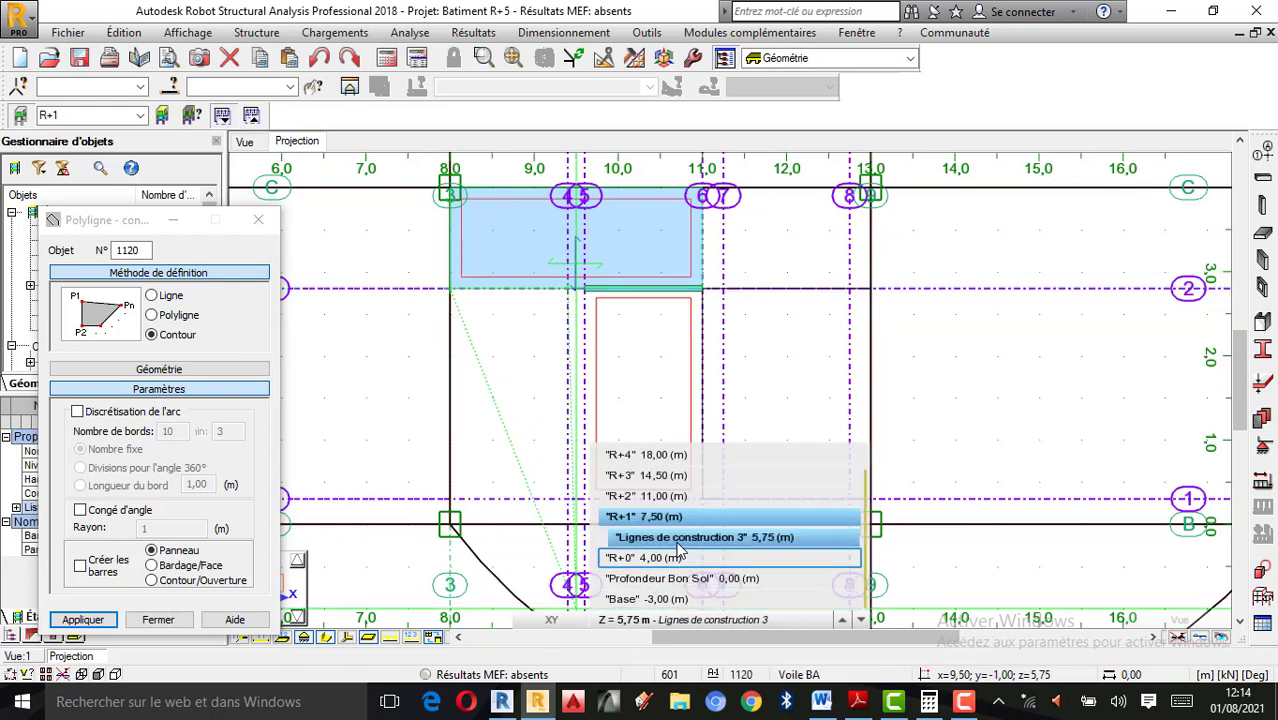
{"action": "left_click", "coordinate": [645, 517]}
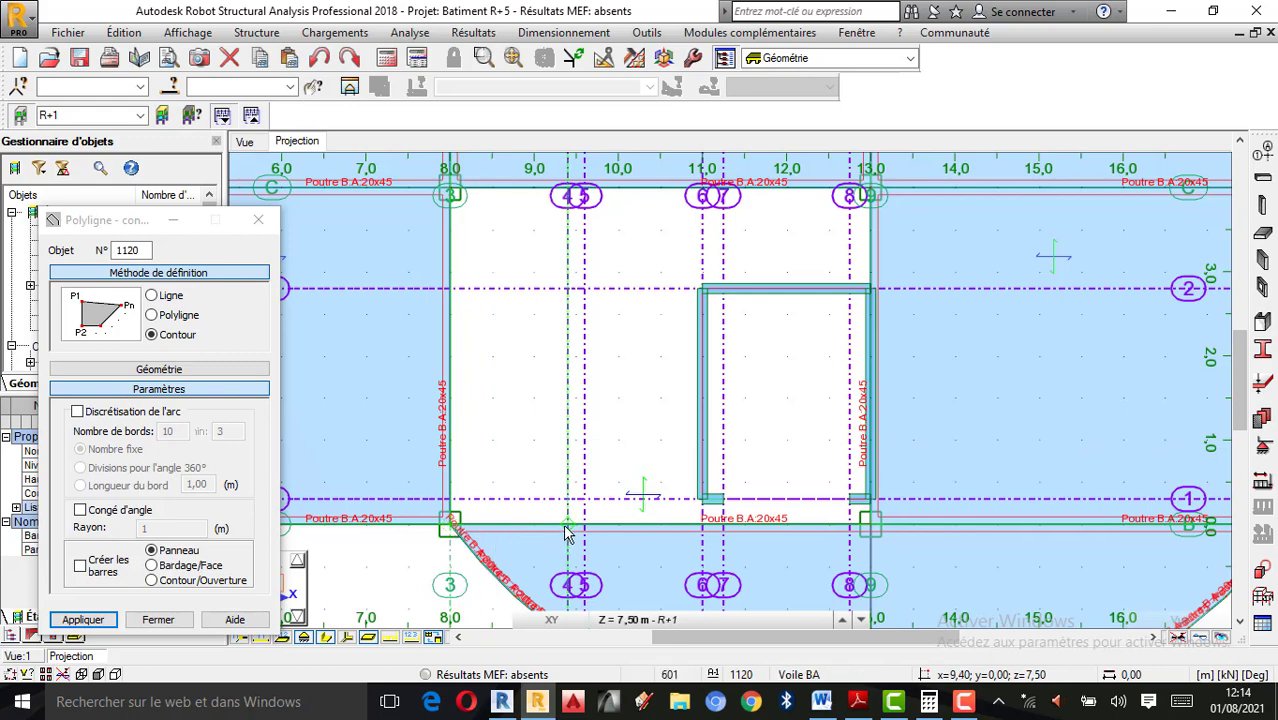
{"action": "left_click", "coordinate": [662, 621]}
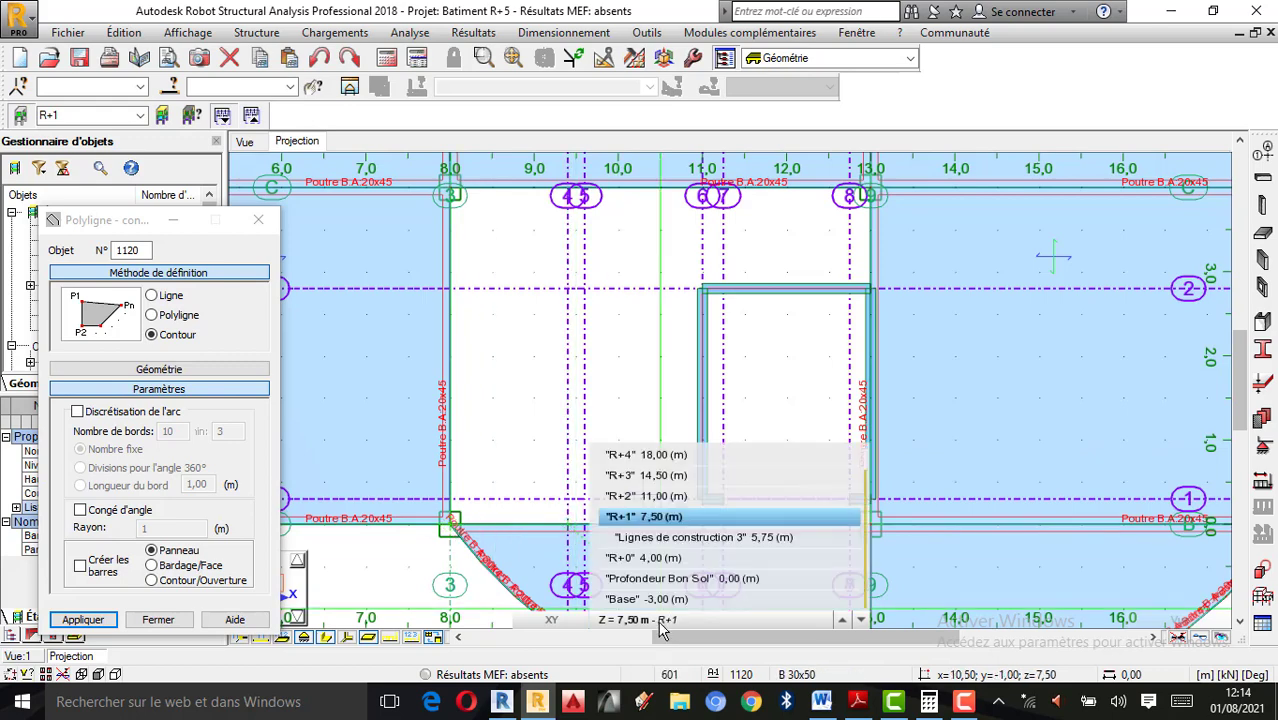
{"action": "left_click", "coordinate": [693, 538]}
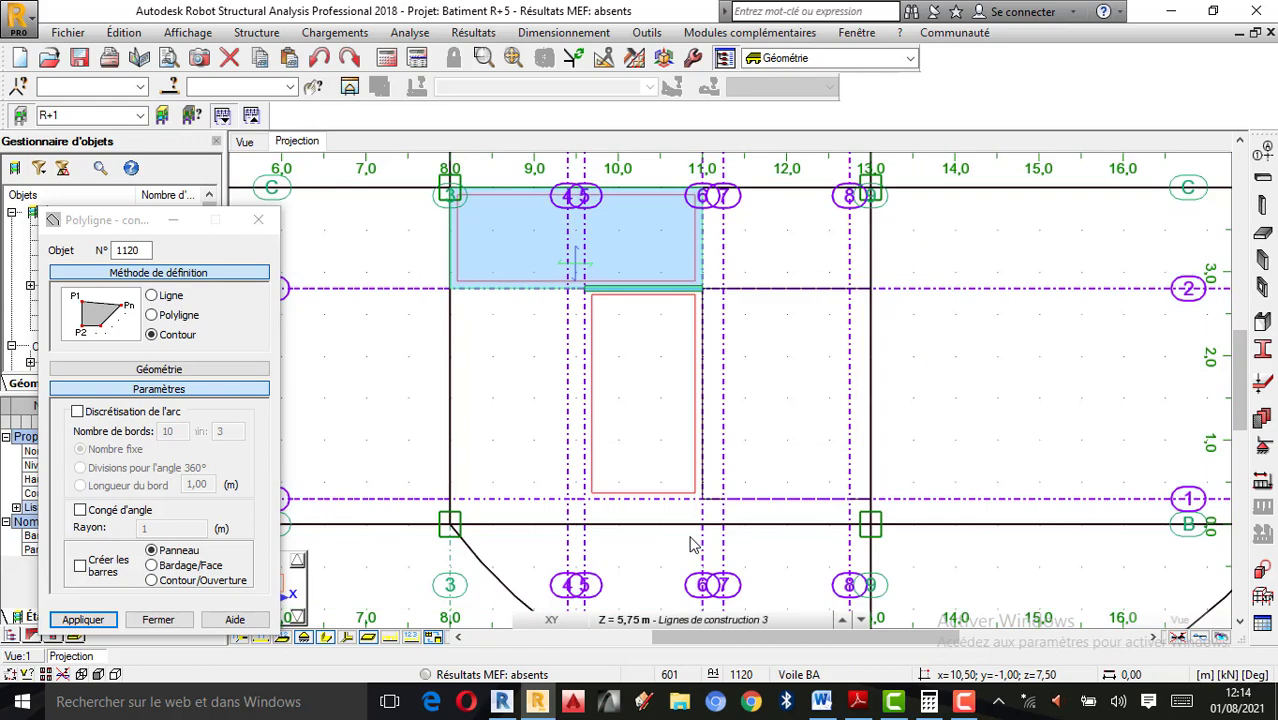
{"action": "left_click", "coordinate": [570, 298]}
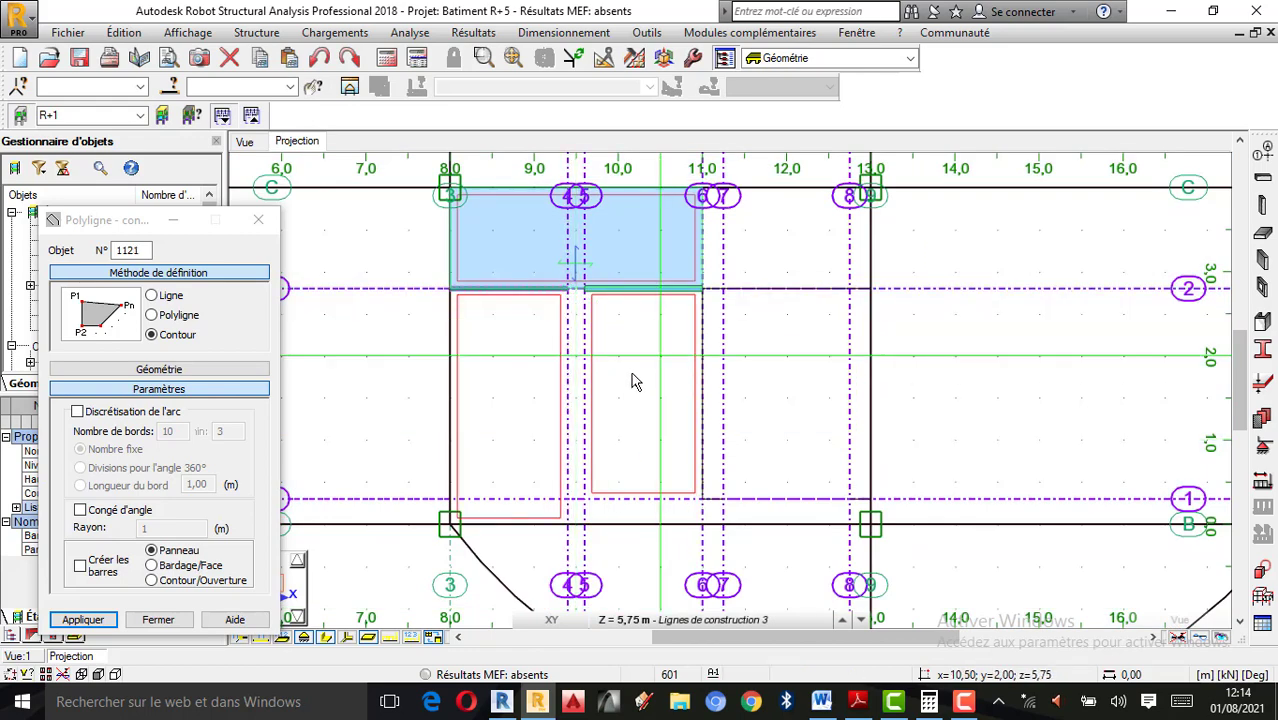
Inspect the R+1 stair in 3D and delete the lower flight panel between axes 5 and 6
{"action": "left_click", "coordinate": [245, 140]}
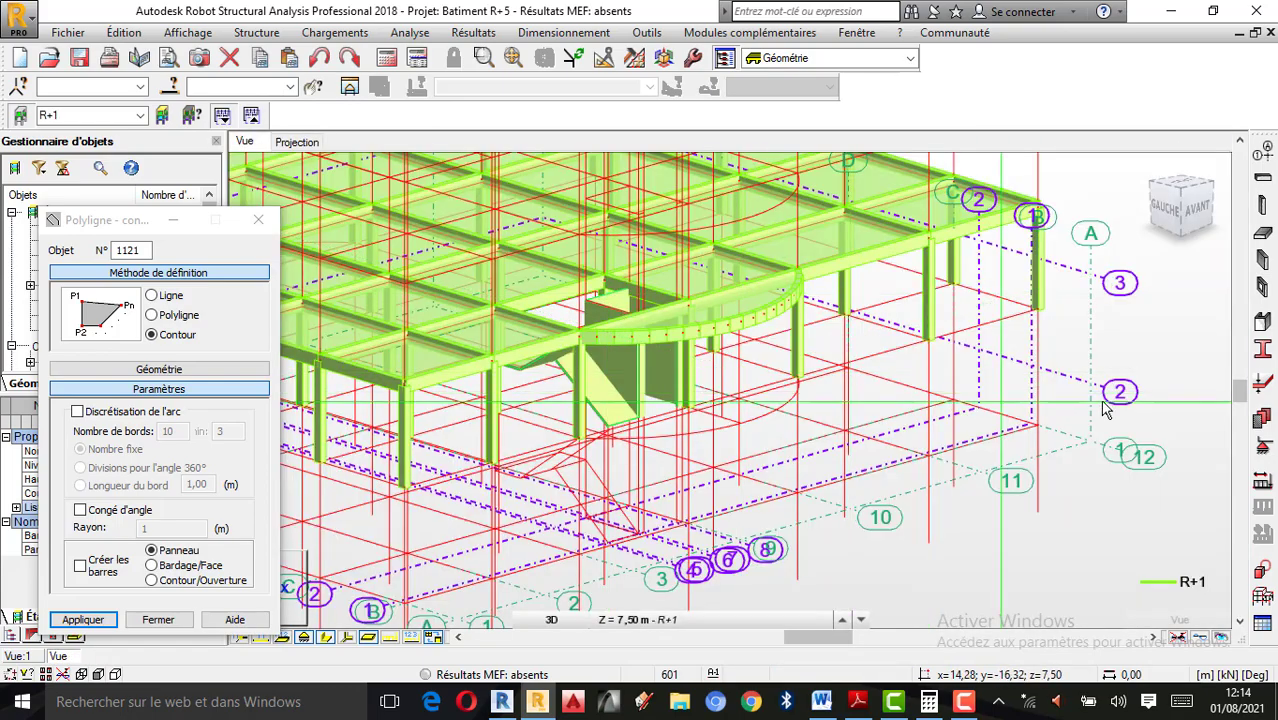
{"action": "right_click", "coordinate": [1175, 368]}
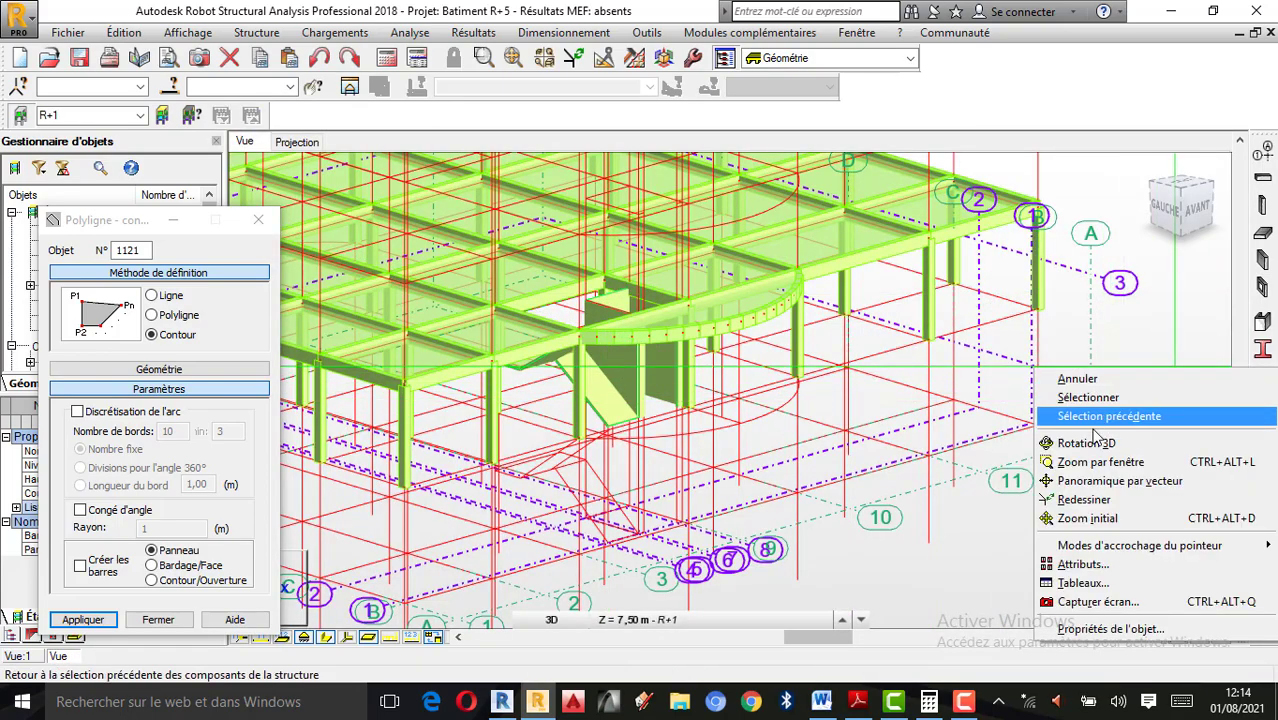
{"action": "left_click", "coordinate": [1092, 442]}
{"action": "left_click_drag", "start_coordinate": [722, 438], "coordinate": [893, 391]}
{"action": "right_click", "coordinate": [775, 398]}
{"action": "left_click", "coordinate": [812, 406]}
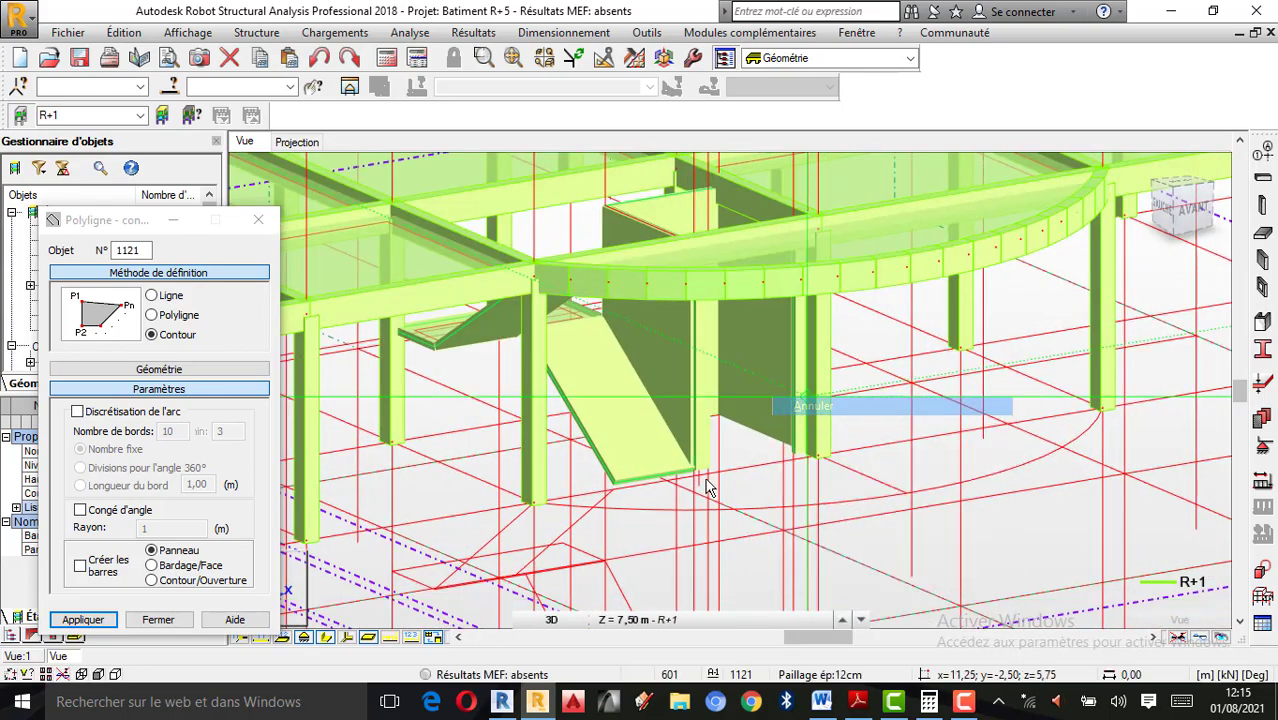
{"action": "scroll", "coordinate": [682, 474], "scroll_direction": "up", "scroll_amount": 1}
{"action": "left_click", "coordinate": [264, 222]}
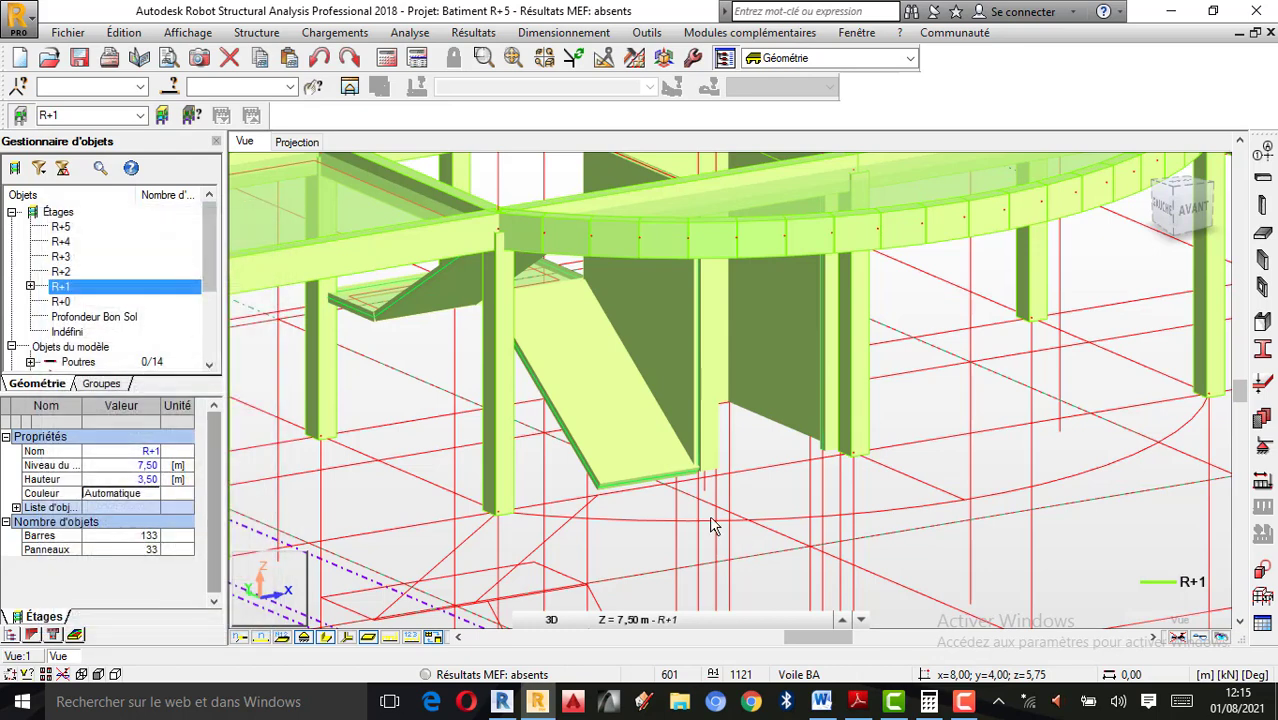
{"action": "left_click", "coordinate": [636, 432]}
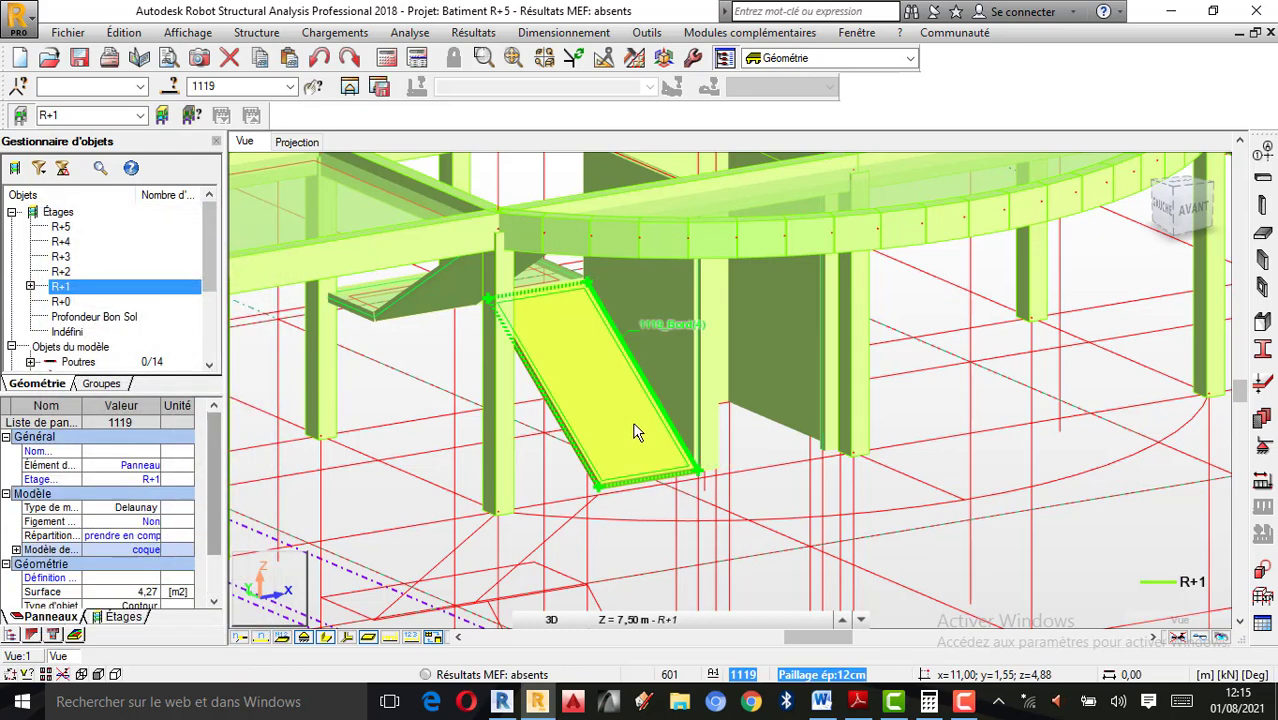
{"action": "key", "text": "Delete"}
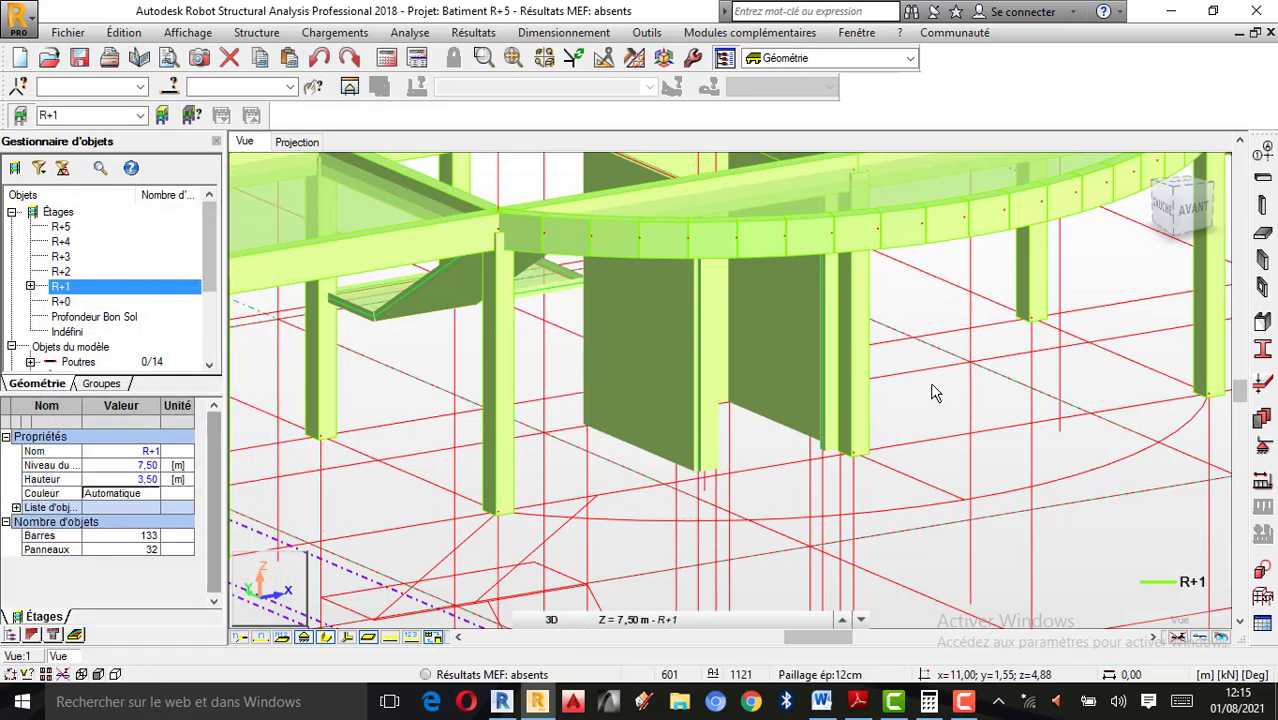
{"action": "right_click", "coordinate": [811, 387]}
{"action": "left_click", "coordinate": [884, 467]}
{"action": "left_click_drag", "start_coordinate": [884, 467], "coordinate": [837, 470]}
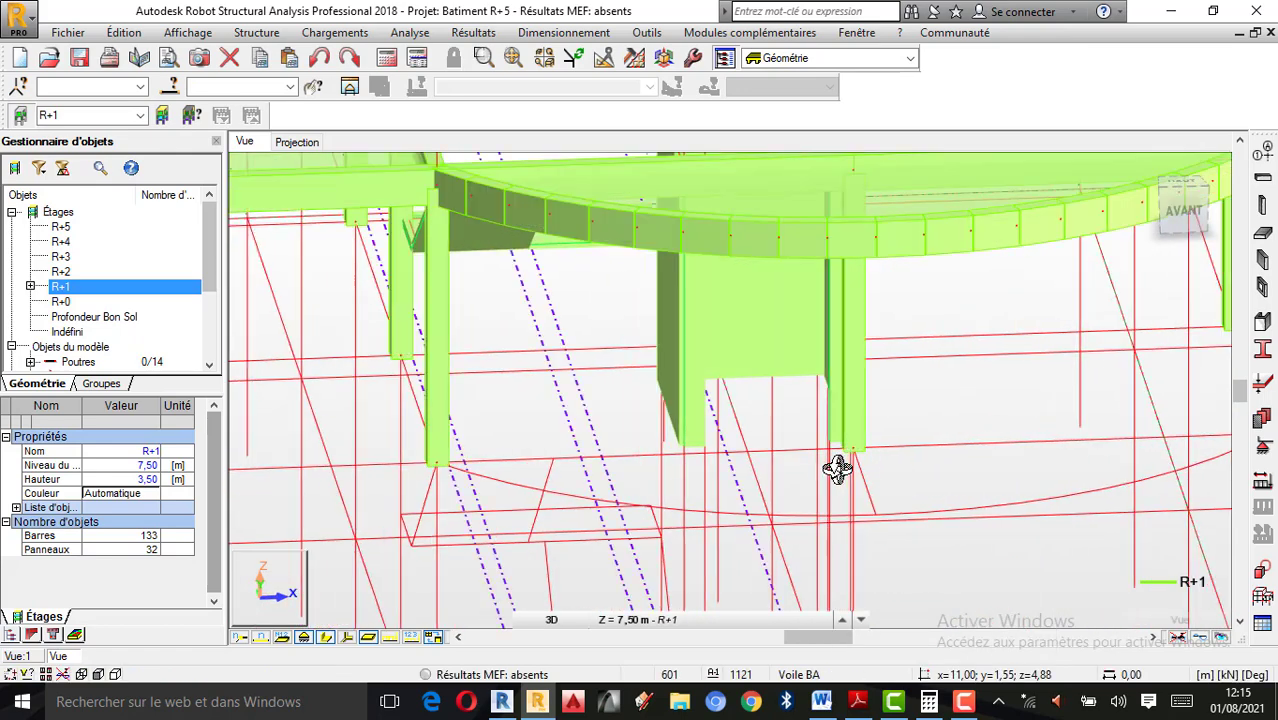
Redraw the R+1 lower flight as a sloped contour panel between axes 5 and 6, from axis 2 at 5,75 m to axis B at 4,00 m
{"action": "left_click", "coordinate": [297, 143]}
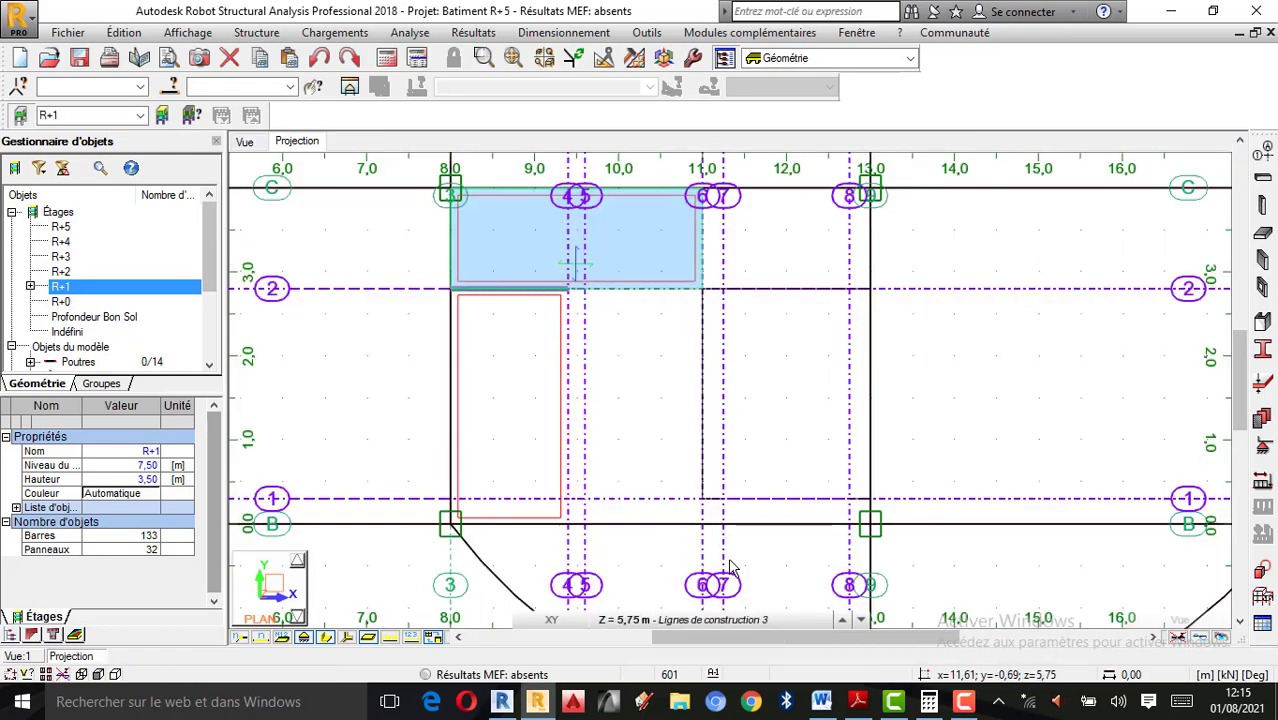
{"action": "left_click", "coordinate": [630, 621]}
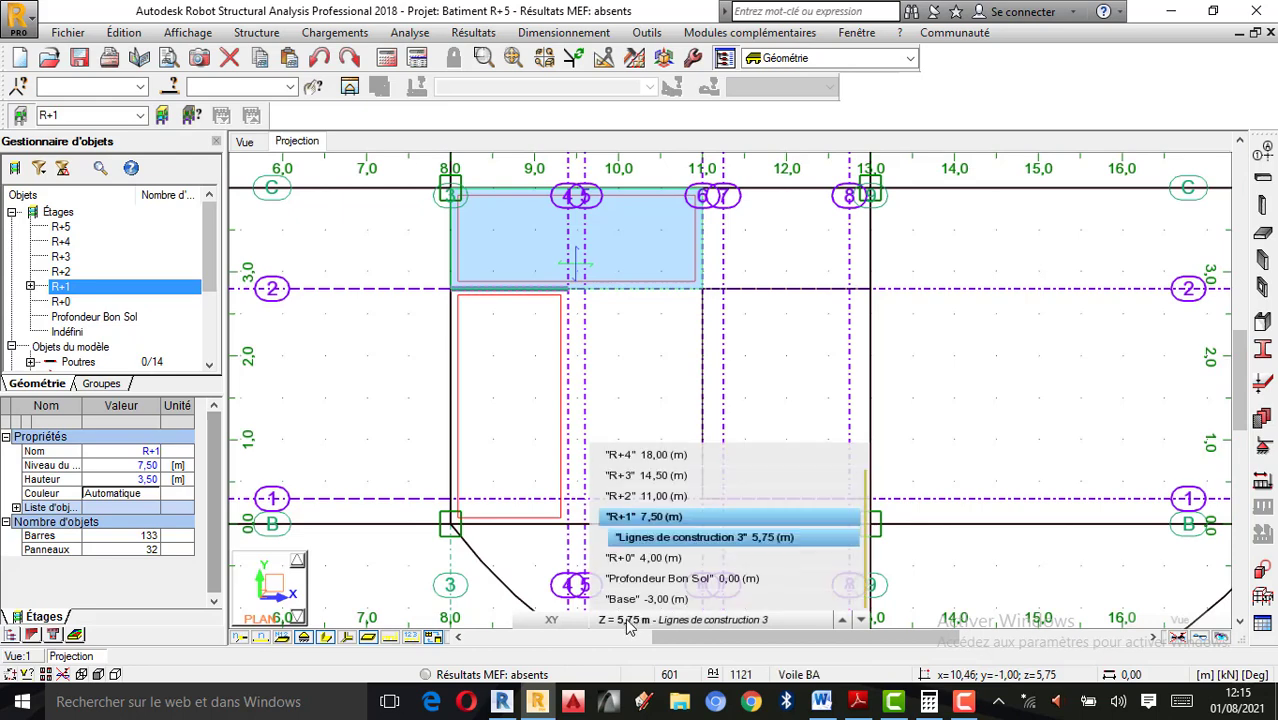
{"action": "left_click", "coordinate": [762, 442]}
{"action": "left_click", "coordinate": [257, 33]}
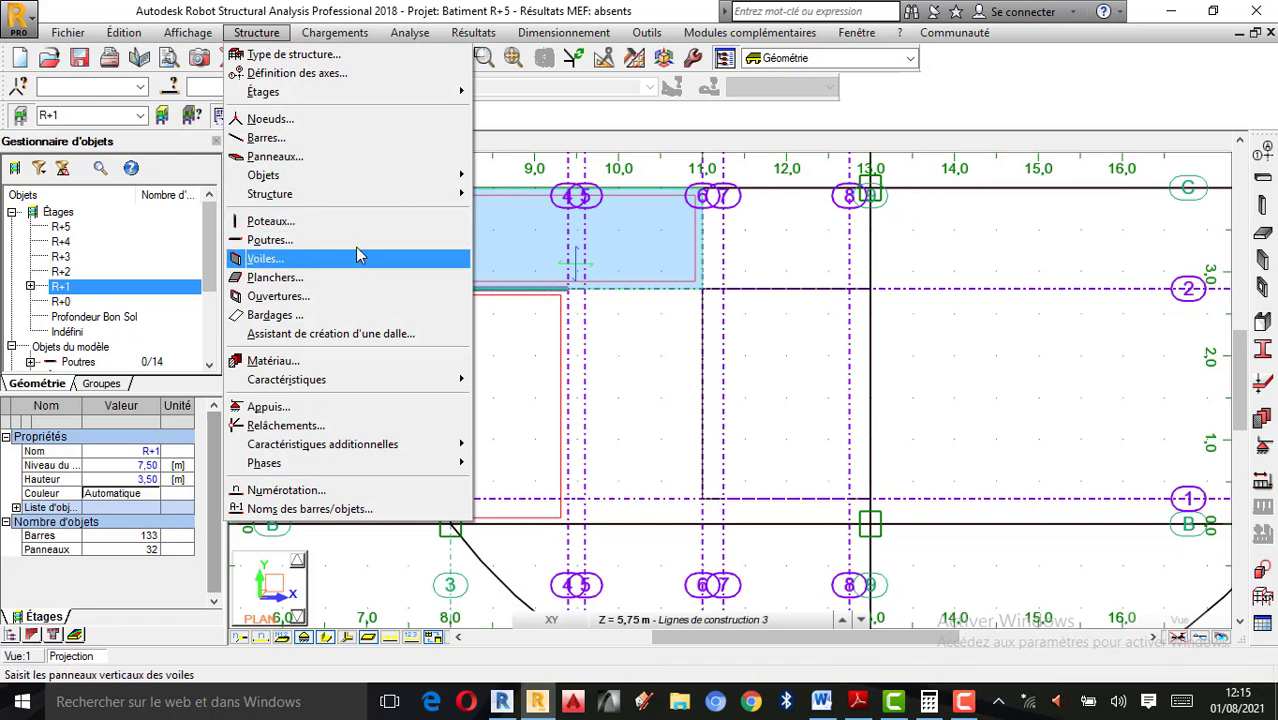
{"action": "mouse_move", "coordinate": [285, 200]}
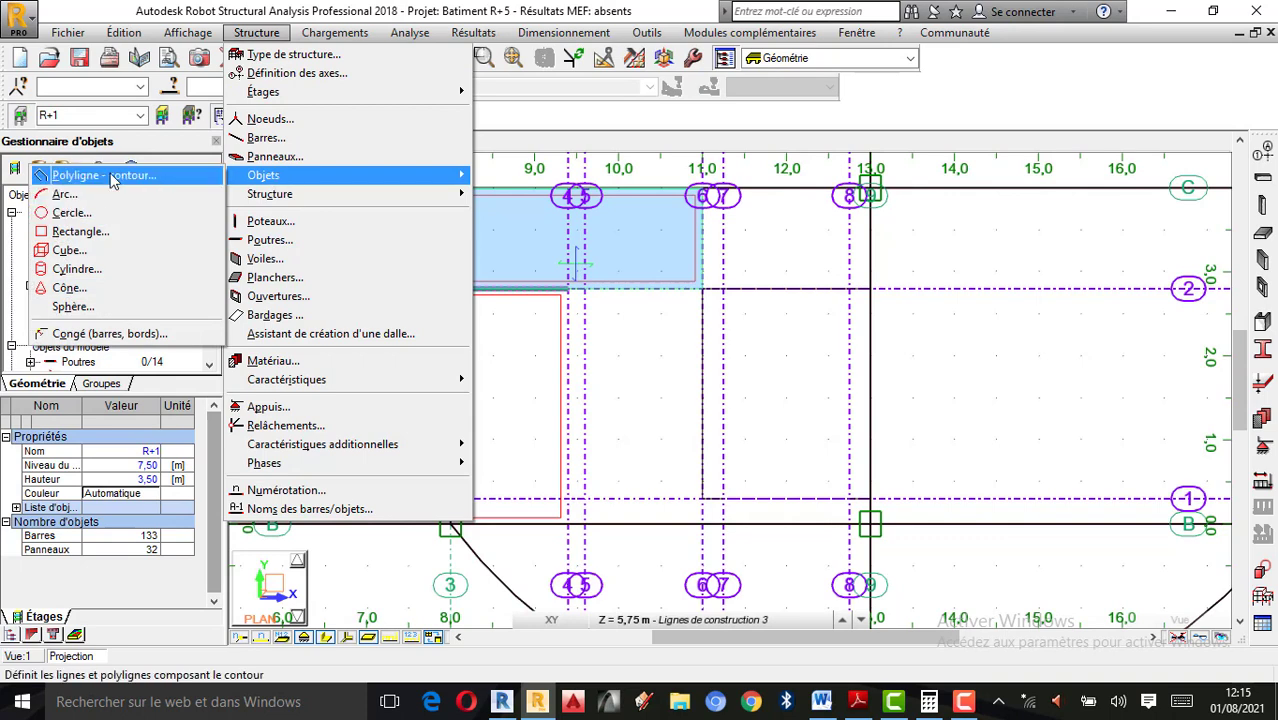
{"action": "left_click", "coordinate": [95, 175]}
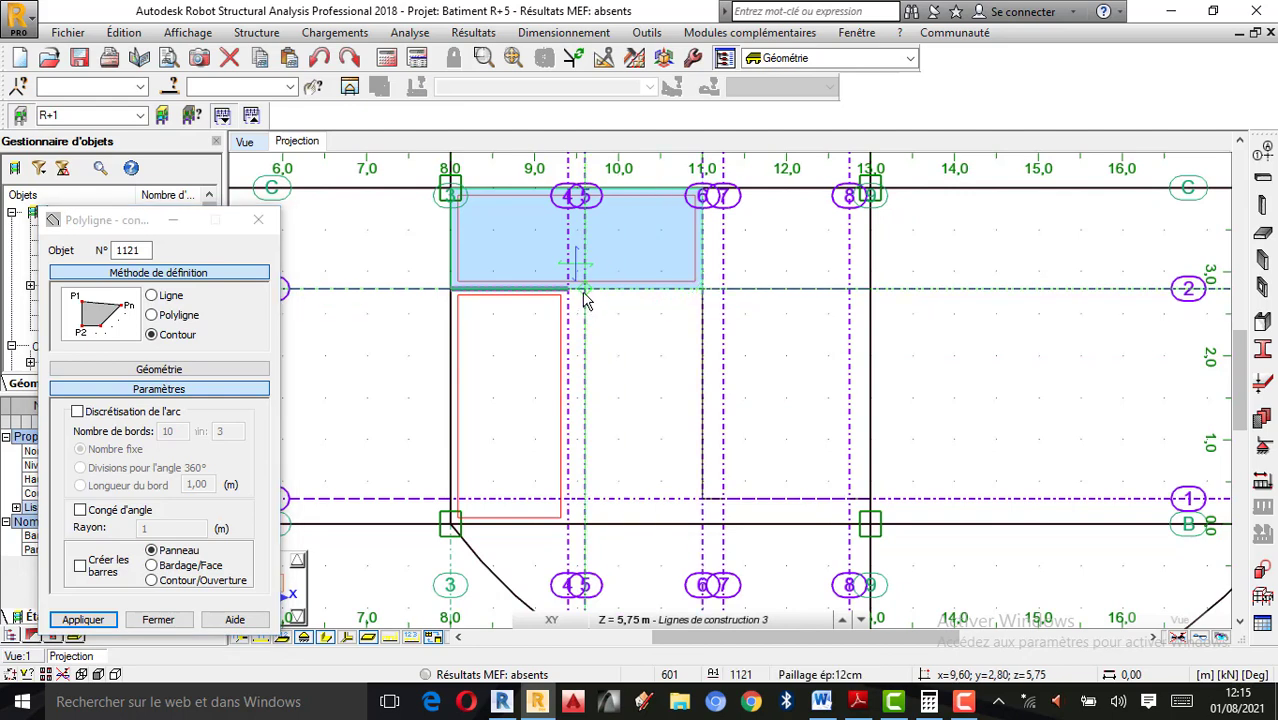
{"action": "left_click", "coordinate": [655, 621]}
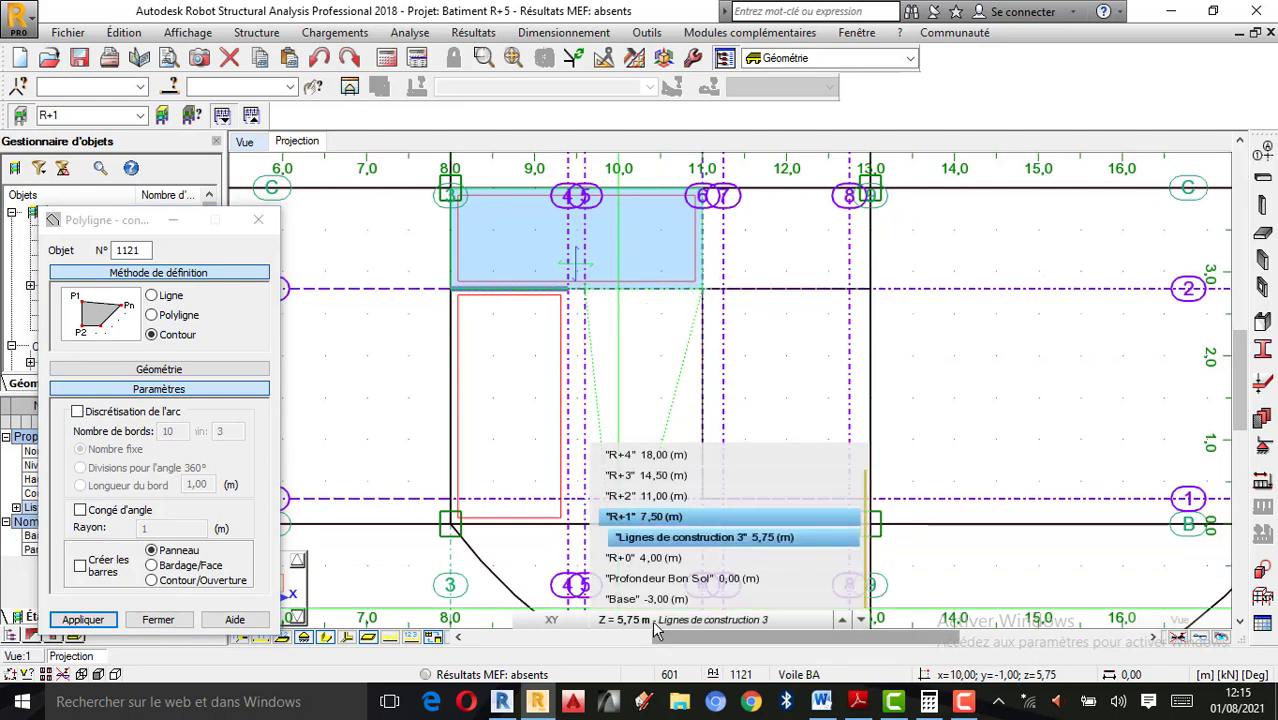
{"action": "left_click", "coordinate": [650, 558]}
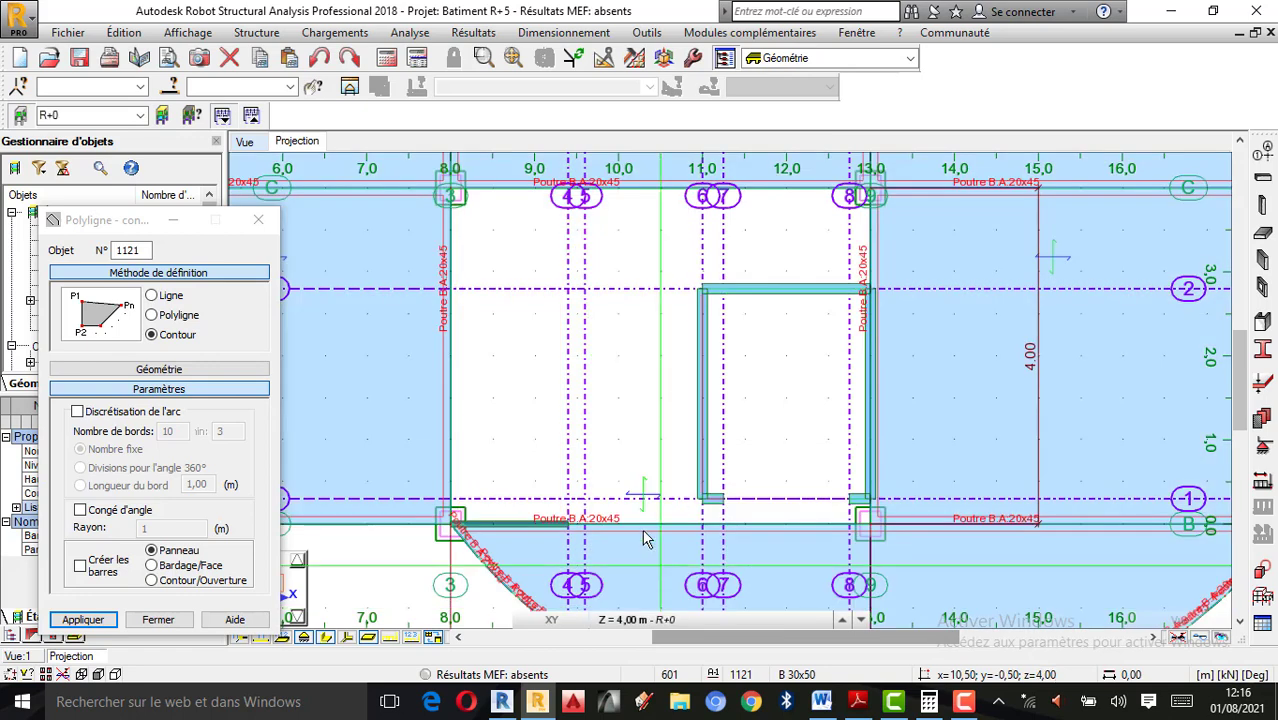
{"action": "scroll", "coordinate": [587, 536], "scroll_direction": "up", "scroll_amount": 2}
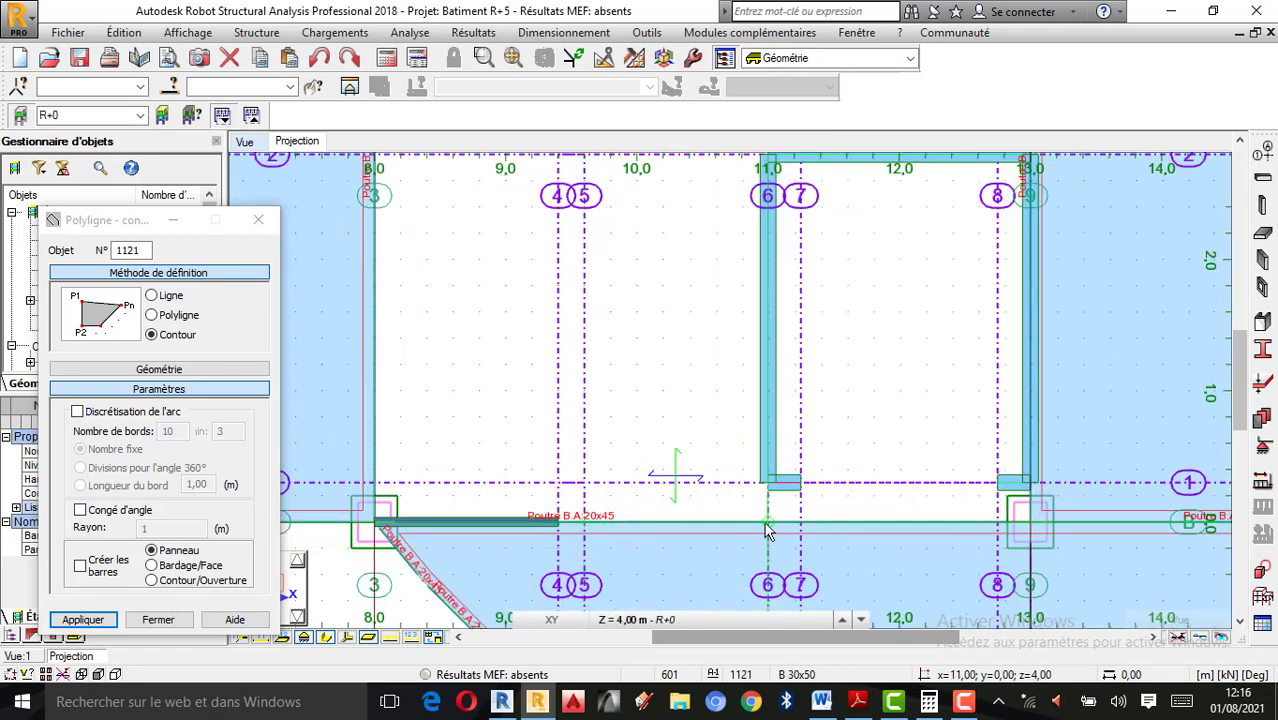
{"action": "left_click", "coordinate": [641, 619]}
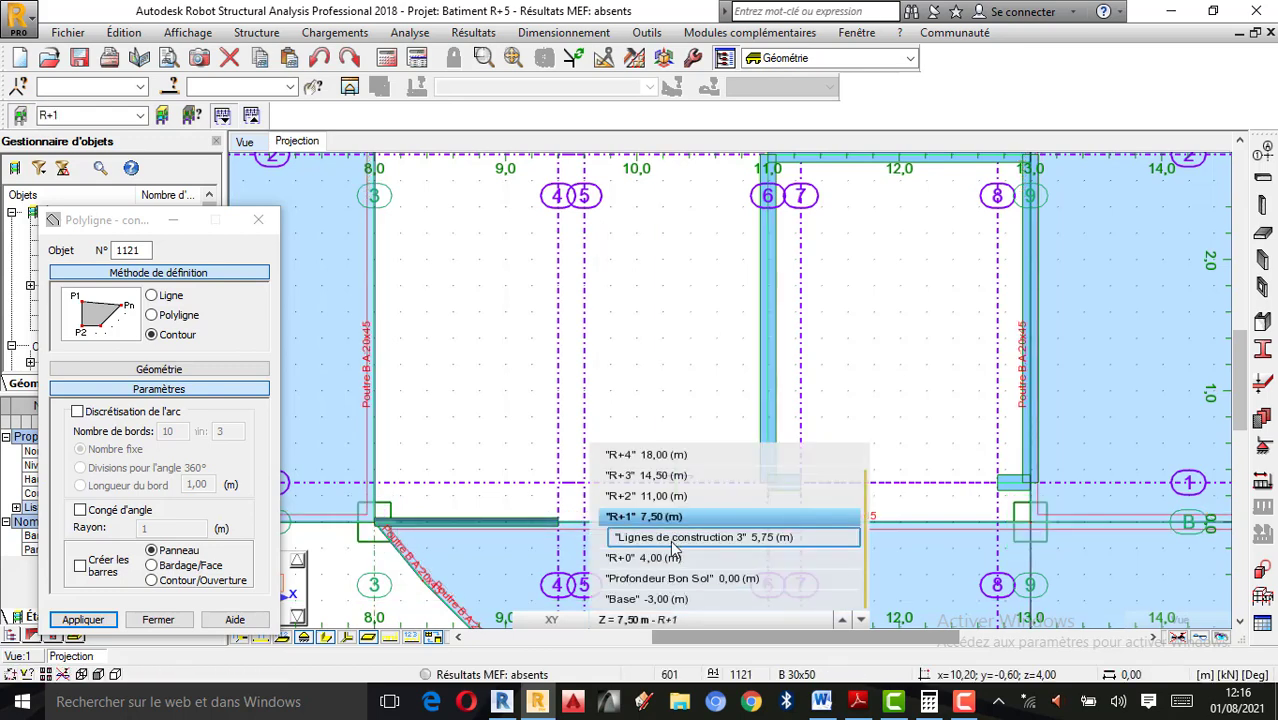
{"action": "left_click", "coordinate": [674, 538]}
{"action": "scroll", "coordinate": [653, 531], "scroll_direction": "down", "scroll_amount": 2}
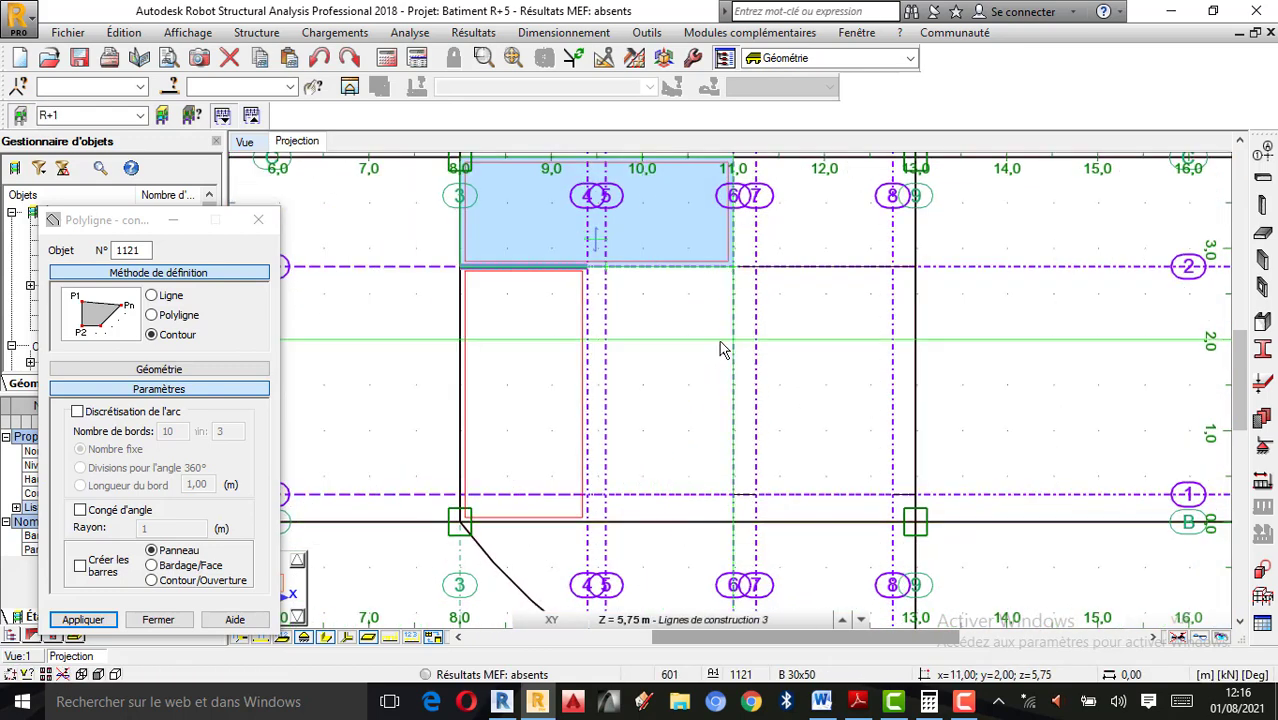
{"action": "left_click", "coordinate": [735, 272]}
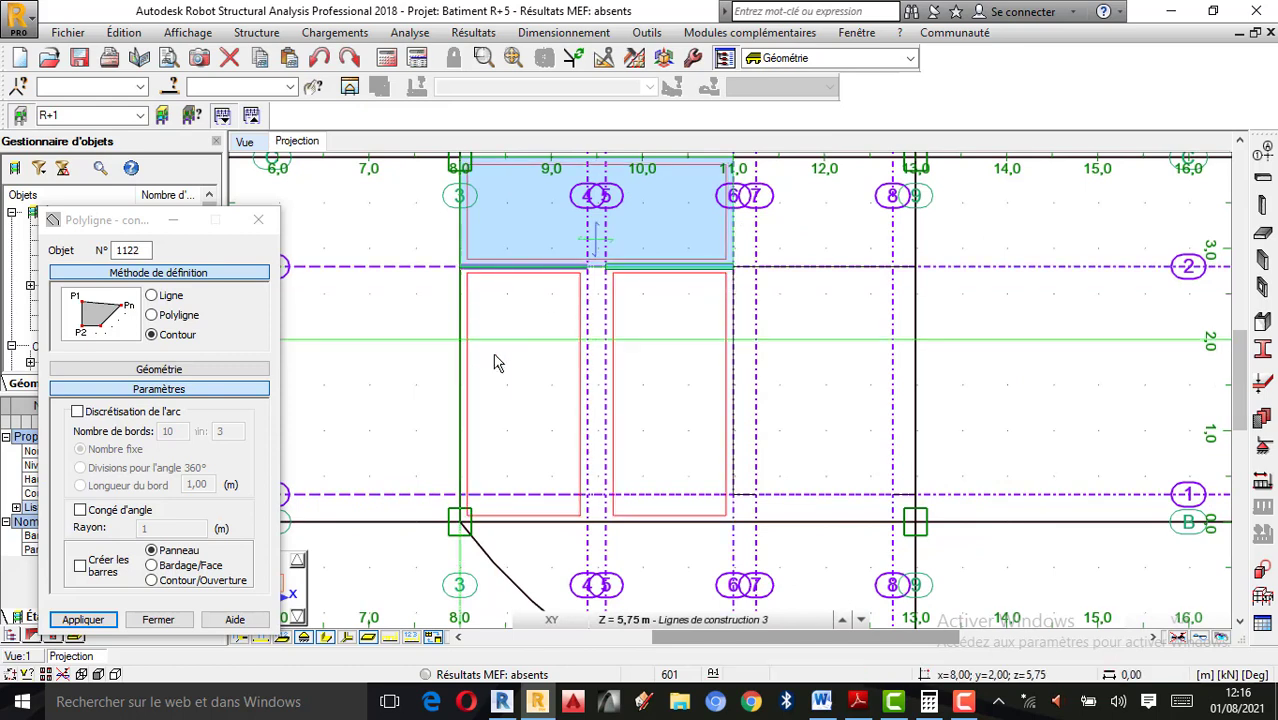
Close the contour drawing dialog and inspect the redrawn R+1 lower flight in the 3D view
{"action": "key", "text": "Escape"}
{"action": "left_click", "coordinate": [248, 142]}
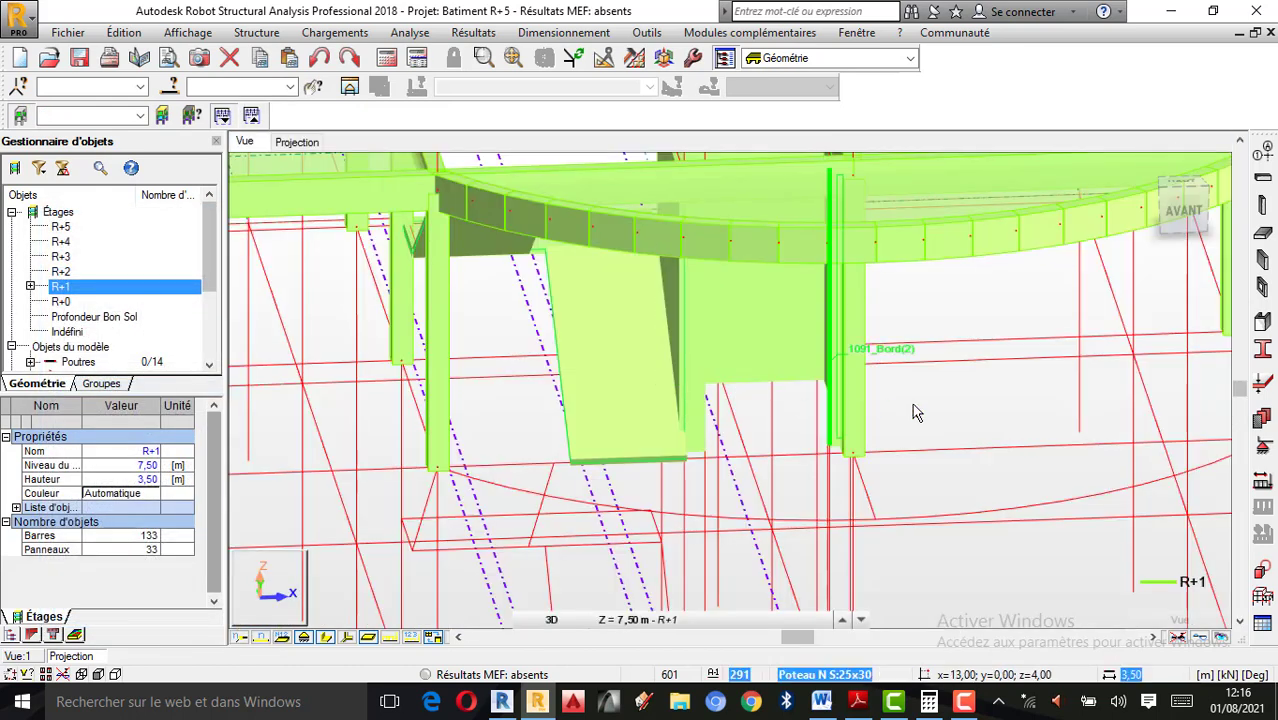
{"action": "right_click", "coordinate": [916, 412]}
{"action": "left_click", "coordinate": [901, 476]}
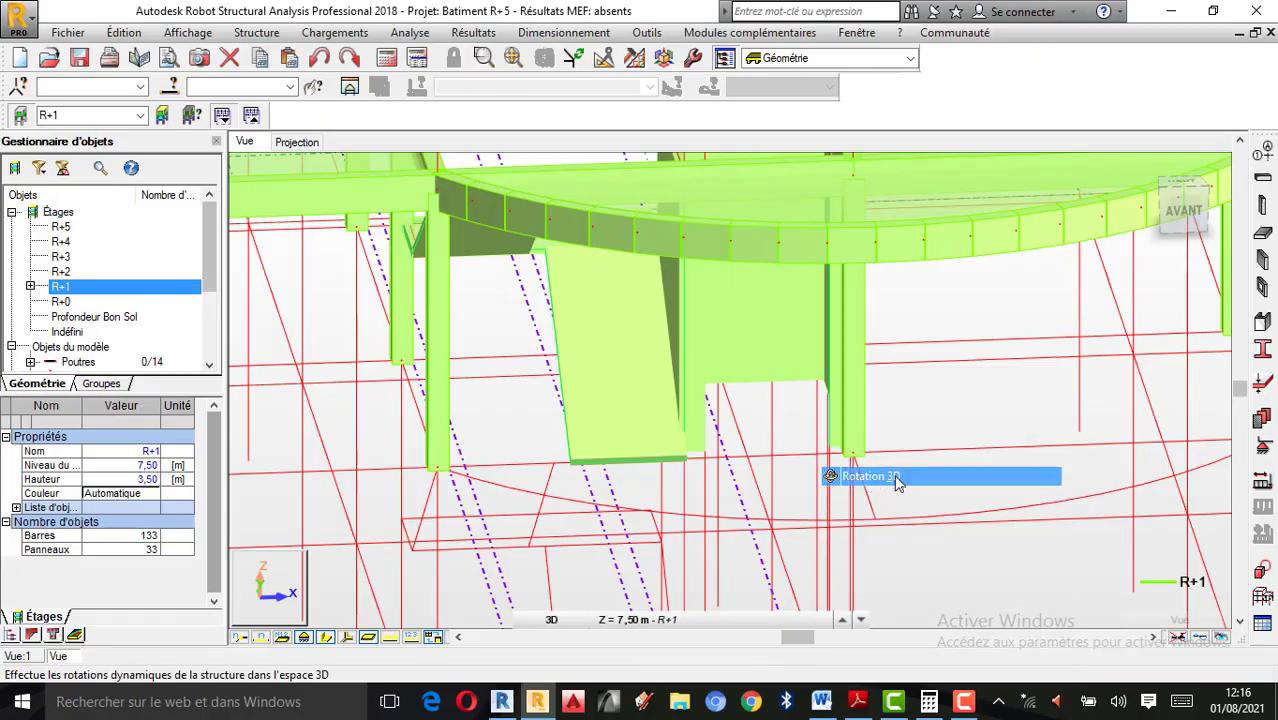
{"action": "left_click_drag", "start_coordinate": [901, 479], "coordinate": [725, 485]}
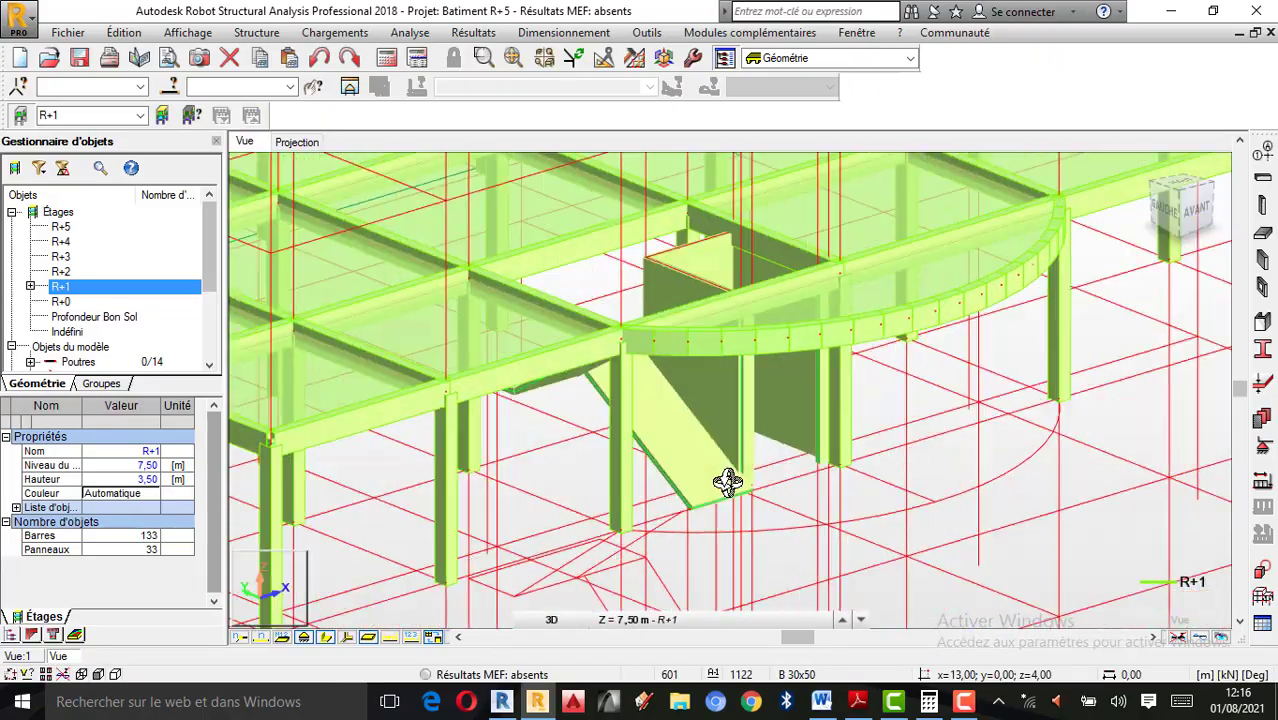
Display all storeys together and examine the R+0 and R+1 stairs around the elevator shaft from several 3D angles
{"action": "left_click", "coordinate": [22, 119]}
{"action": "scroll", "coordinate": [733, 425], "scroll_direction": "up", "scroll_amount": 4}
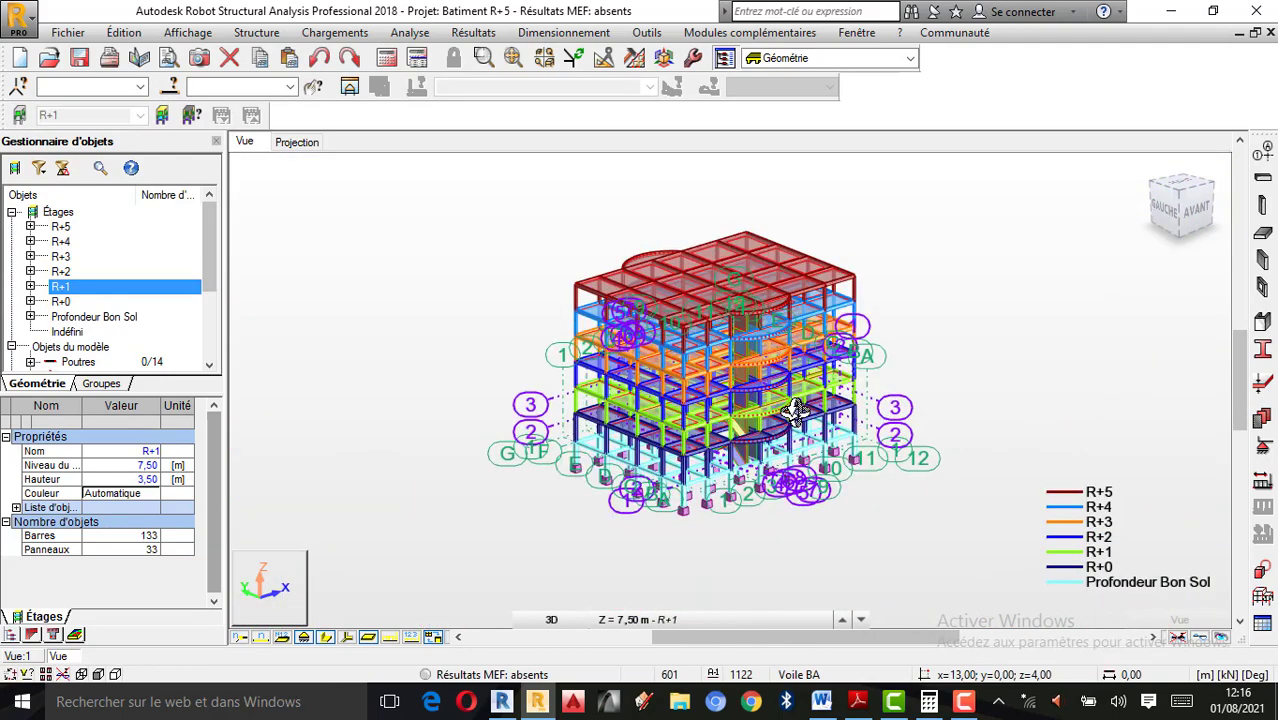
{"action": "middle_click_drag", "start_coordinate": [719, 448], "coordinate": [648, 480], "text": "shift"}
{"action": "scroll", "coordinate": [648, 480], "scroll_direction": "up", "scroll_amount": 8}
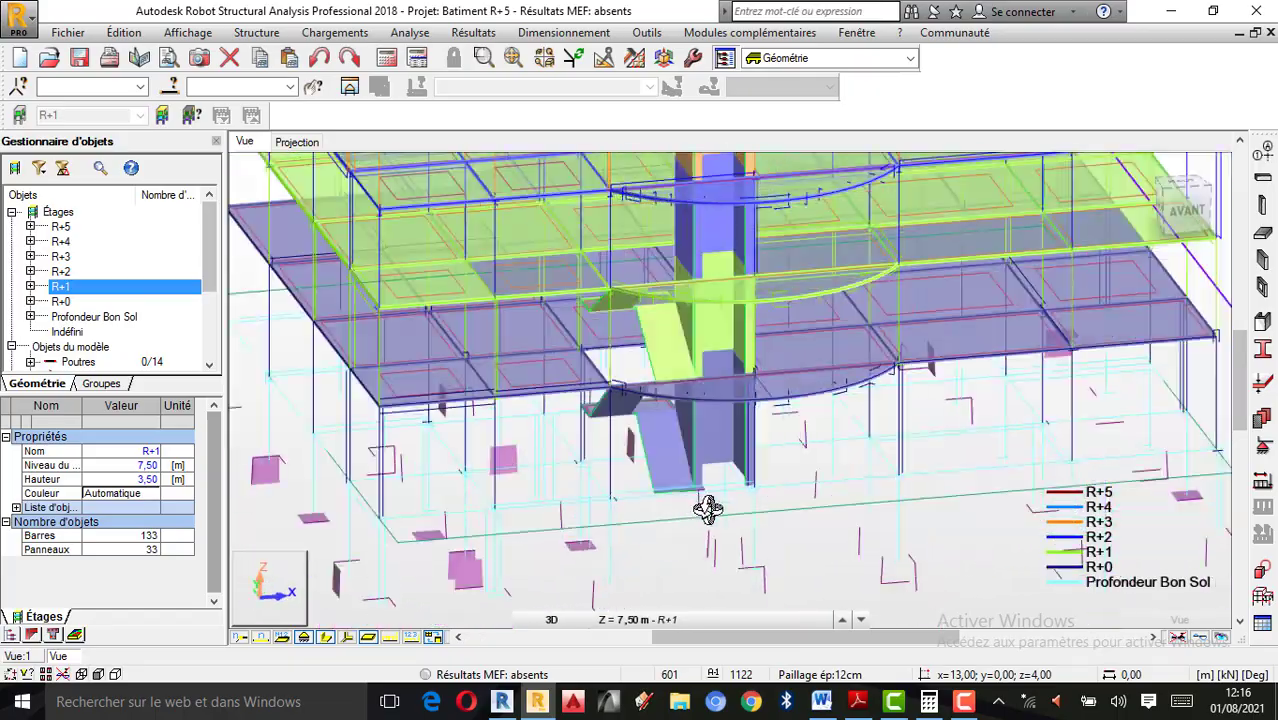
{"action": "mouse_move", "coordinate": [707, 510]}
{"action": "middle_mouse_down", "text": "shift"}
{"action": "mouse_move", "coordinate": [676, 496]}
{"action": "mouse_move", "coordinate": [645, 508]}
{"action": "mouse_move", "coordinate": [698, 510]}
{"action": "middle_mouse_up", "text": "shift"}
{"action": "left_click_drag", "start_coordinate": [699, 510], "coordinate": [640, 505], "text": "shift"}
{"action": "scroll", "coordinate": [693, 493], "scroll_direction": "down", "scroll_amount": 3}
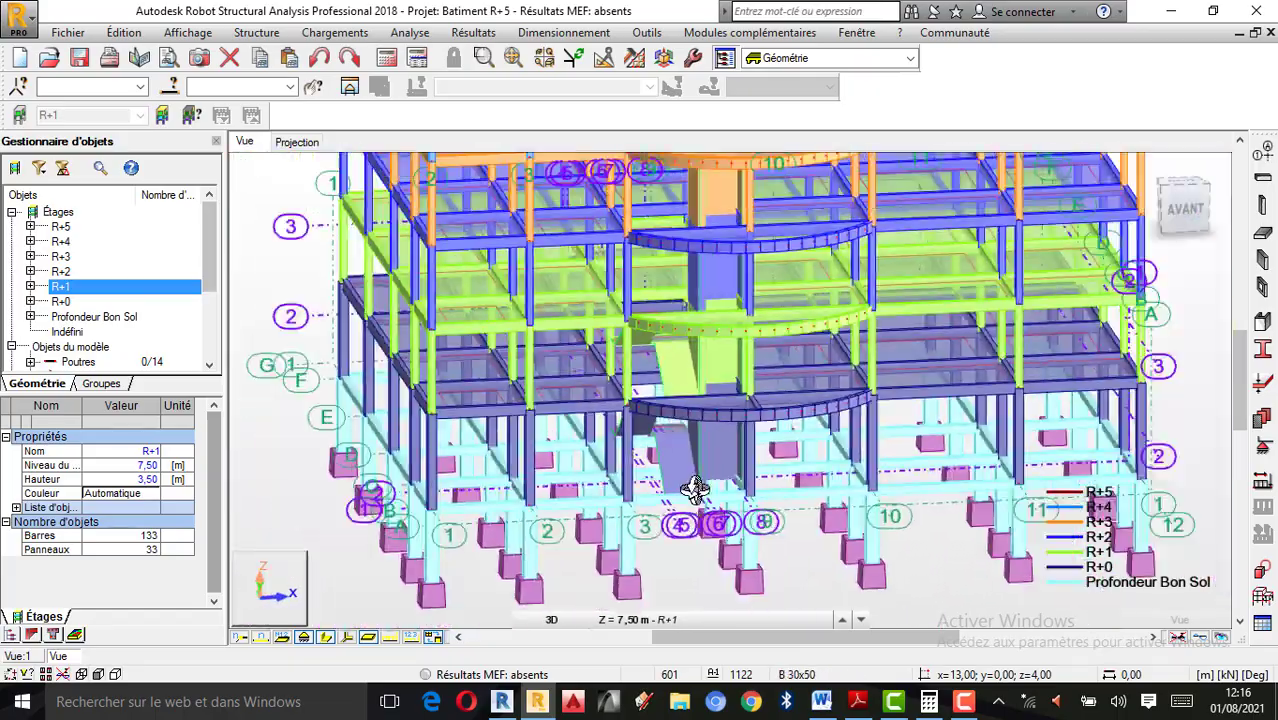
{"action": "middle_click_drag", "start_coordinate": [653, 580], "coordinate": [679, 586], "text": "shift"}
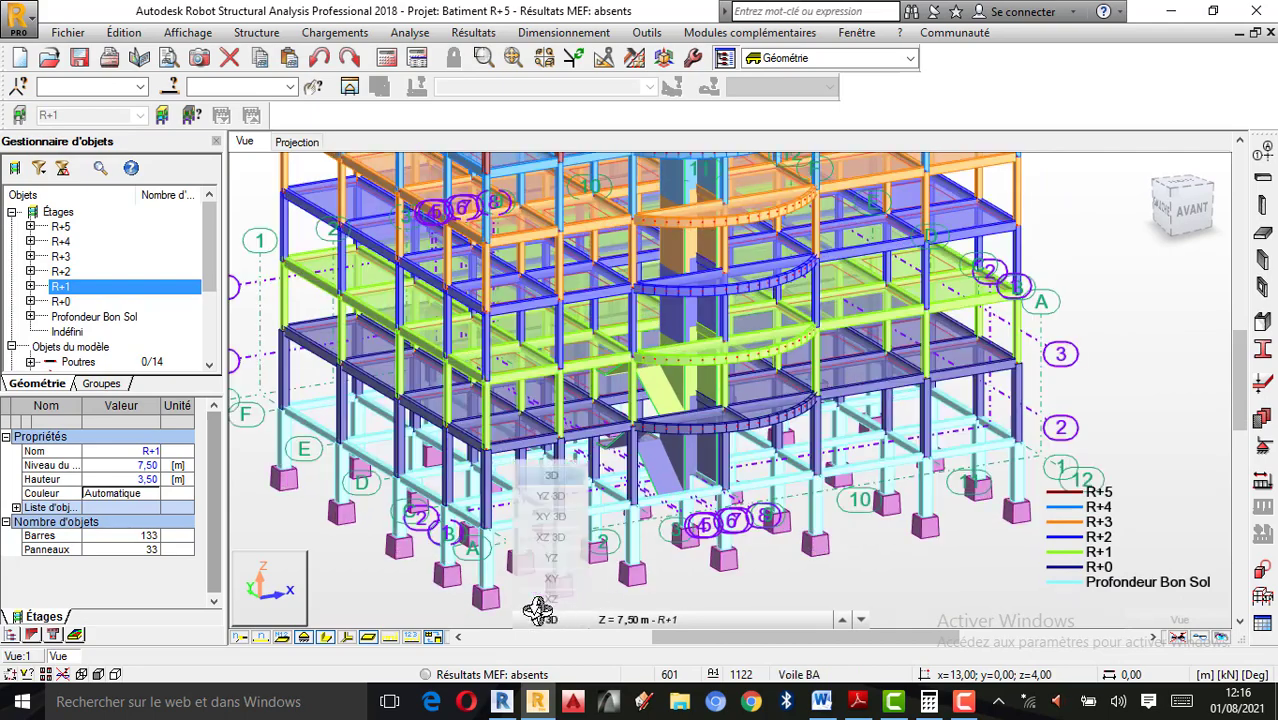
{"action": "left_click", "coordinate": [305, 639]}
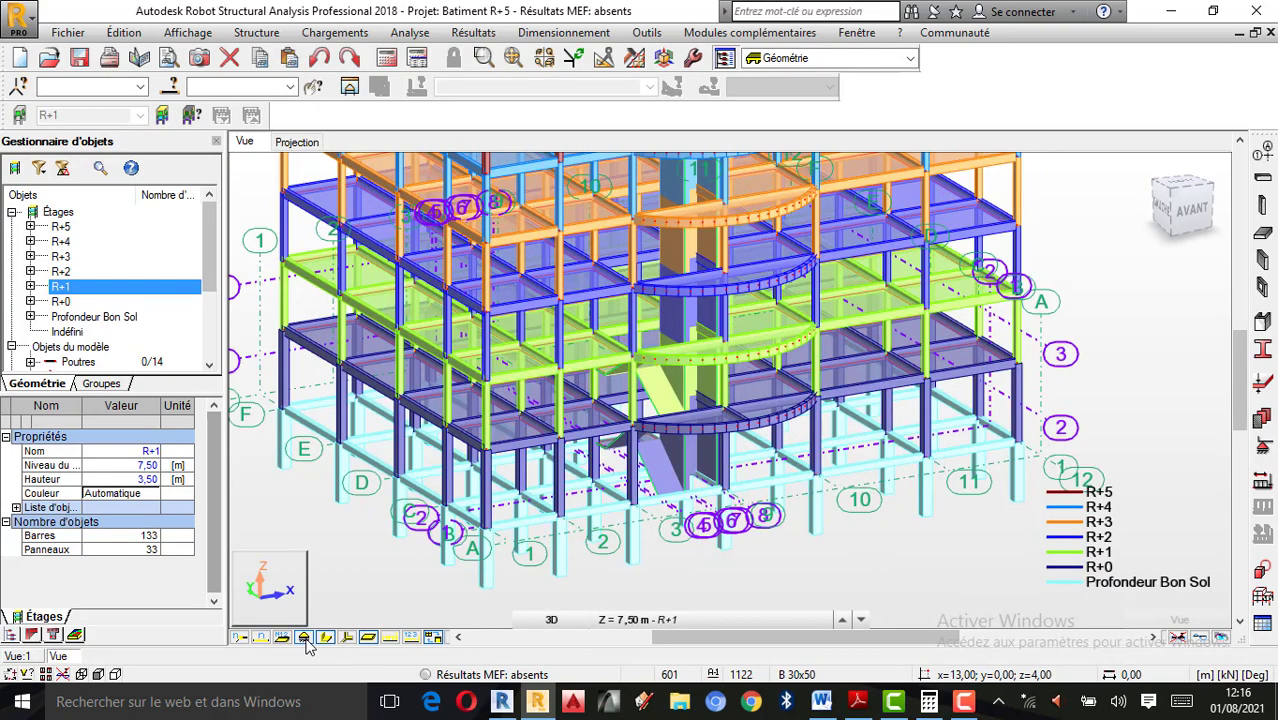
{"action": "left_click", "coordinate": [307, 640]}
{"action": "scroll", "coordinate": [712, 518], "scroll_direction": "down", "scroll_amount": 1}
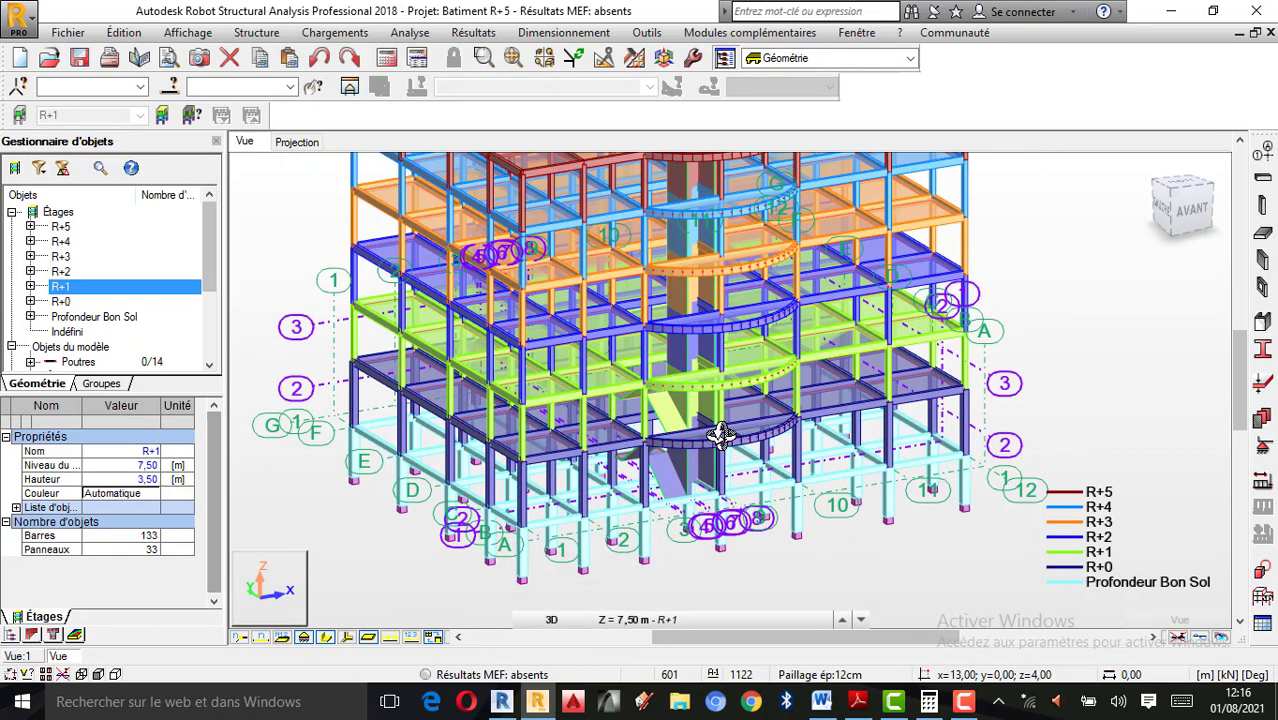
{"action": "mouse_move", "coordinate": [720, 433]}
{"action": "middle_mouse_down", "text": "shift"}
{"action": "mouse_move", "coordinate": [772, 429]}
{"action": "mouse_move", "coordinate": [673, 423]}
{"action": "mouse_move", "coordinate": [728, 428]}
{"action": "middle_mouse_up", "text": "shift"}
{"action": "scroll", "coordinate": [675, 381], "scroll_direction": "up", "scroll_amount": 2}
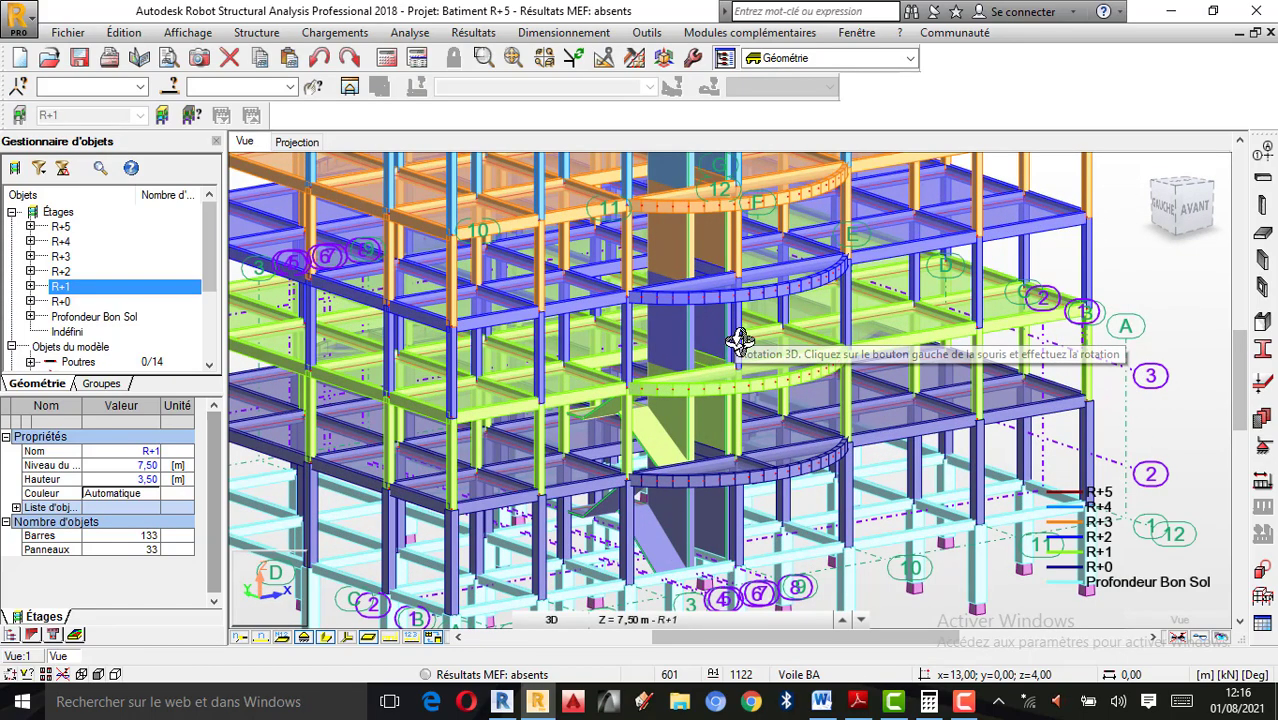
{"action": "scroll", "coordinate": [676, 470], "scroll_direction": "up", "scroll_amount": 1}
{"action": "scroll", "coordinate": [675, 438], "scroll_direction": "down", "scroll_amount": 1}
{"action": "mouse_move", "coordinate": [645, 462]}
{"action": "middle_mouse_down", "text": "shift"}
{"action": "mouse_move", "coordinate": [605, 465]}
{"action": "mouse_move", "coordinate": [651, 457]}
{"action": "middle_mouse_up", "text": "shift"}
{"action": "scroll", "coordinate": [655, 455], "scroll_direction": "down", "scroll_amount": 1}
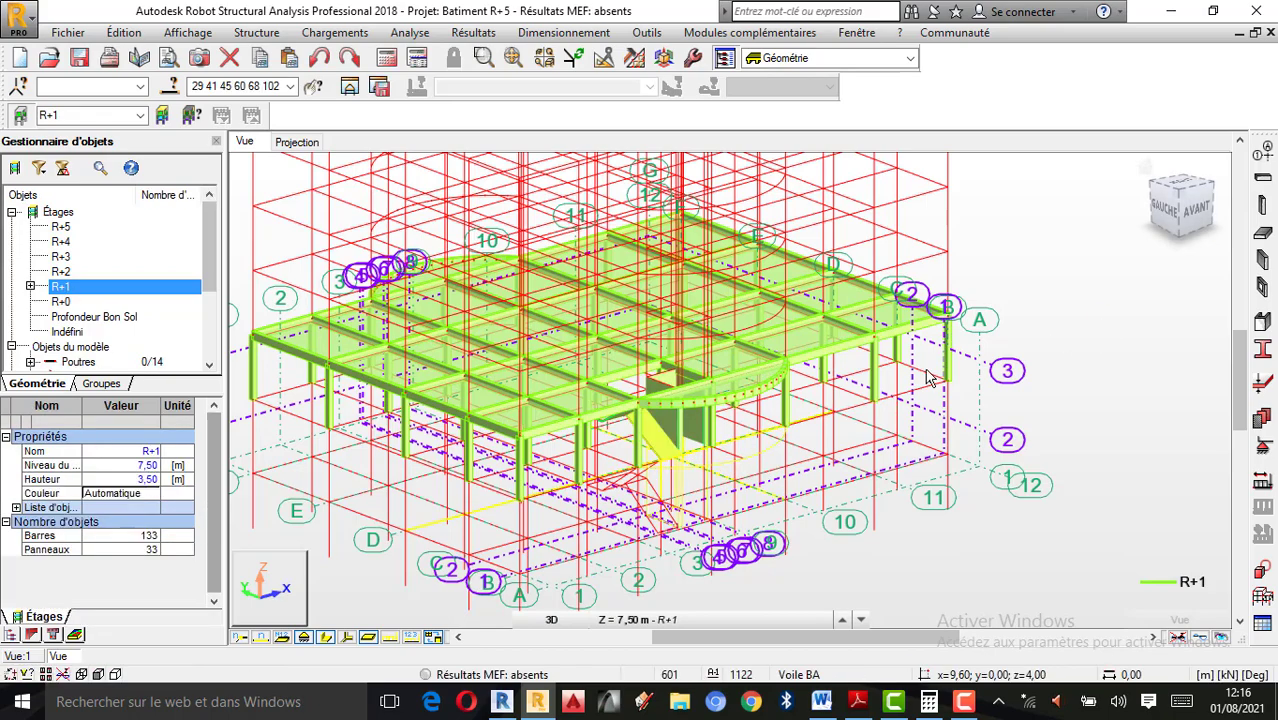
With only R+1 displayed in 3D, select the sloped lower flight panel of the stair
{"action": "right_click", "coordinate": [944, 314]}
{"action": "left_click", "coordinate": [985, 388]}
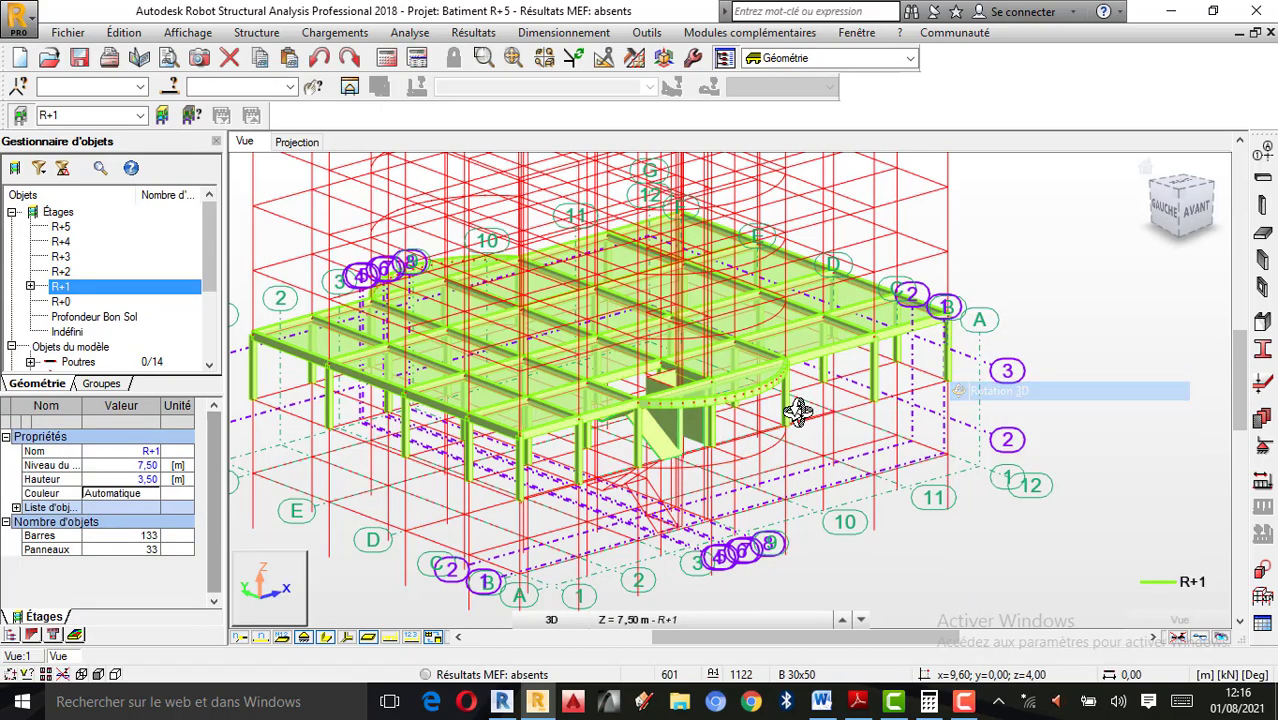
{"action": "left_click_drag", "start_coordinate": [799, 405], "coordinate": [740, 410]}
{"action": "scroll", "coordinate": [710, 422], "scroll_direction": "up", "scroll_amount": 2}
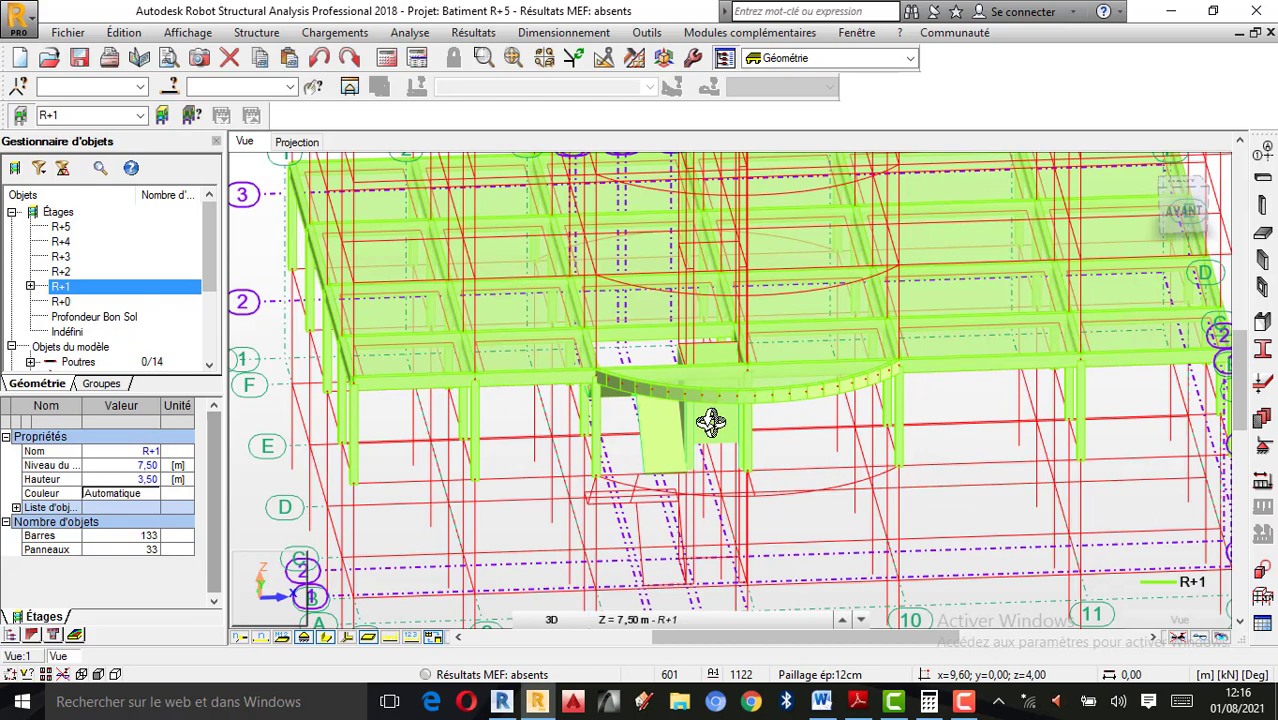
{"action": "right_click", "coordinate": [267, 238]}
{"action": "left_click", "coordinate": [246, 248]}
{"action": "scroll", "coordinate": [684, 430], "scroll_direction": "up", "scroll_amount": 2}
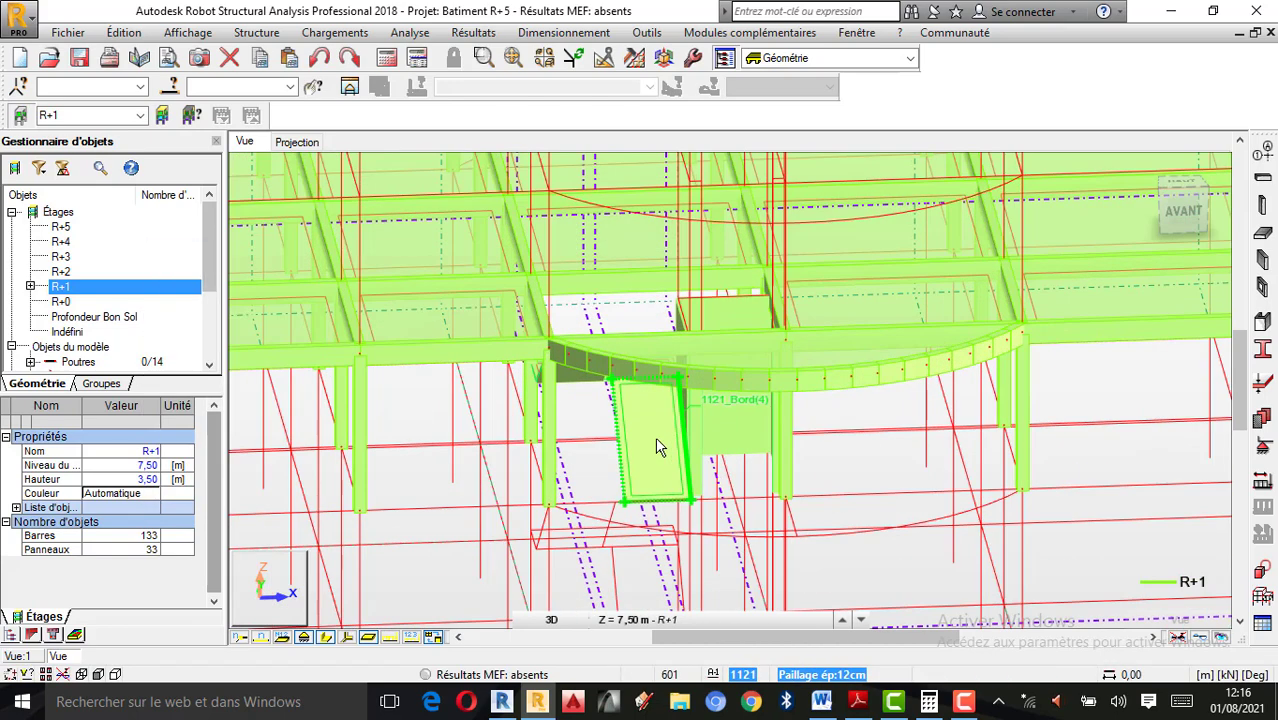
{"action": "left_click", "coordinate": [658, 447]}
Add the R+1 mid-height landing panel to the selection alongside the lower flight
{"action": "right_click", "coordinate": [630, 320]}
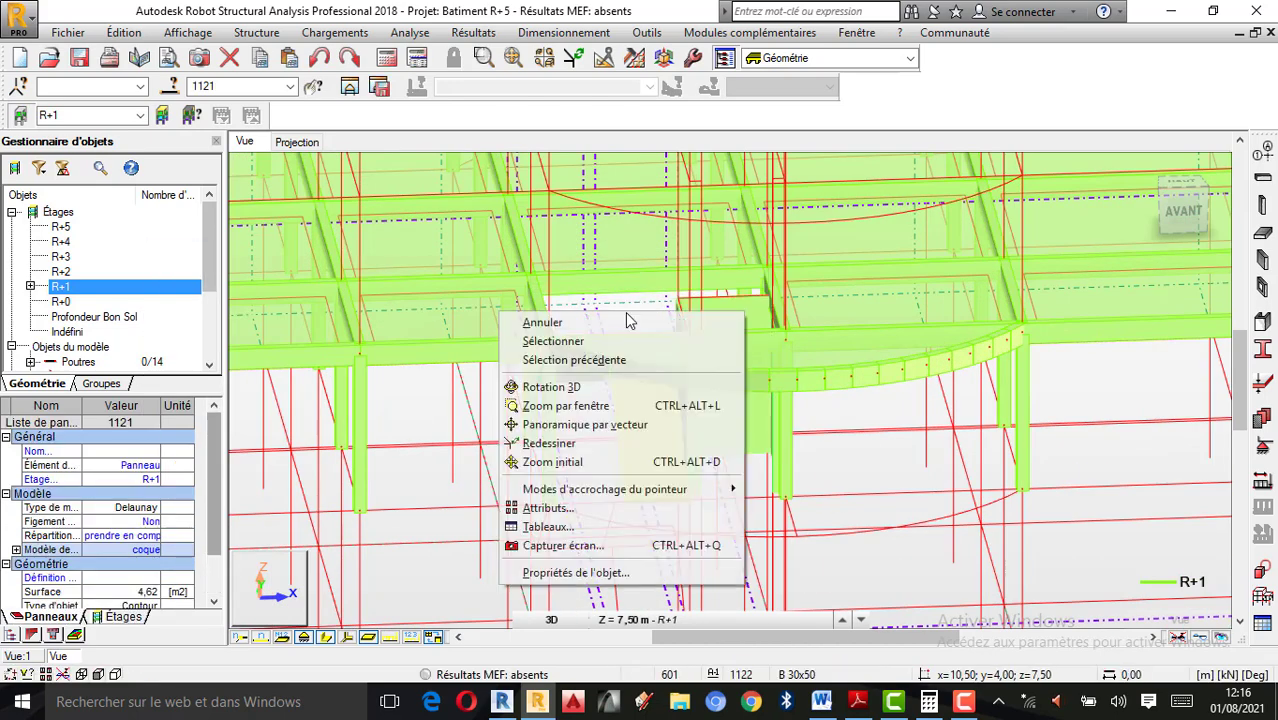
{"action": "left_click", "coordinate": [562, 388]}
{"action": "left_click_drag", "start_coordinate": [575, 394], "coordinate": [640, 452]}
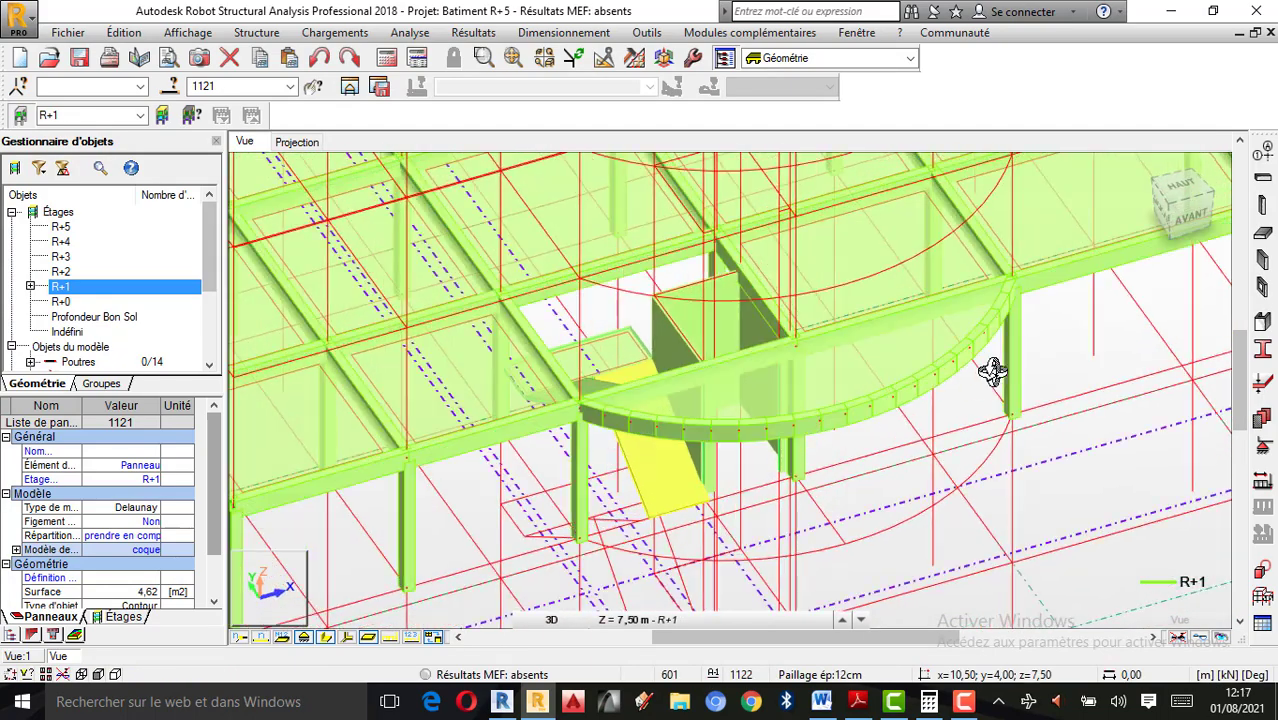
{"action": "right_click", "coordinate": [991, 371]}
{"action": "left_click", "coordinate": [975, 362]}
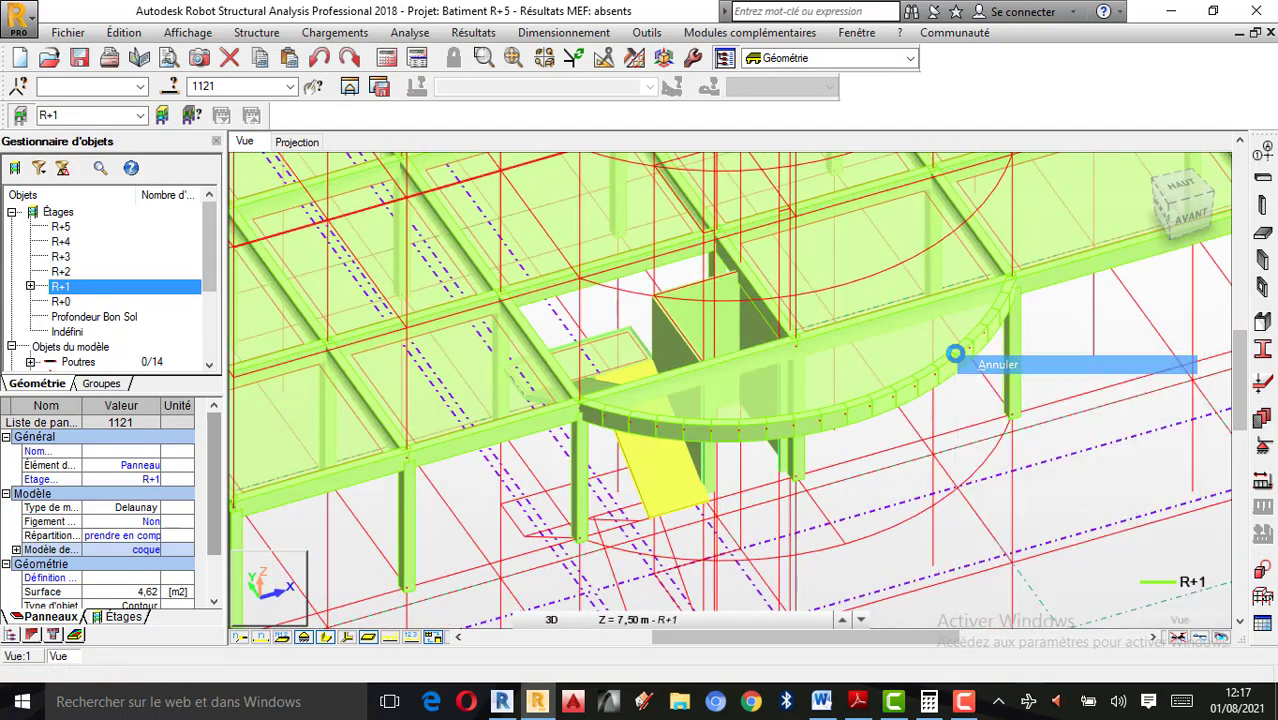
{"action": "left_click", "coordinate": [651, 459]}
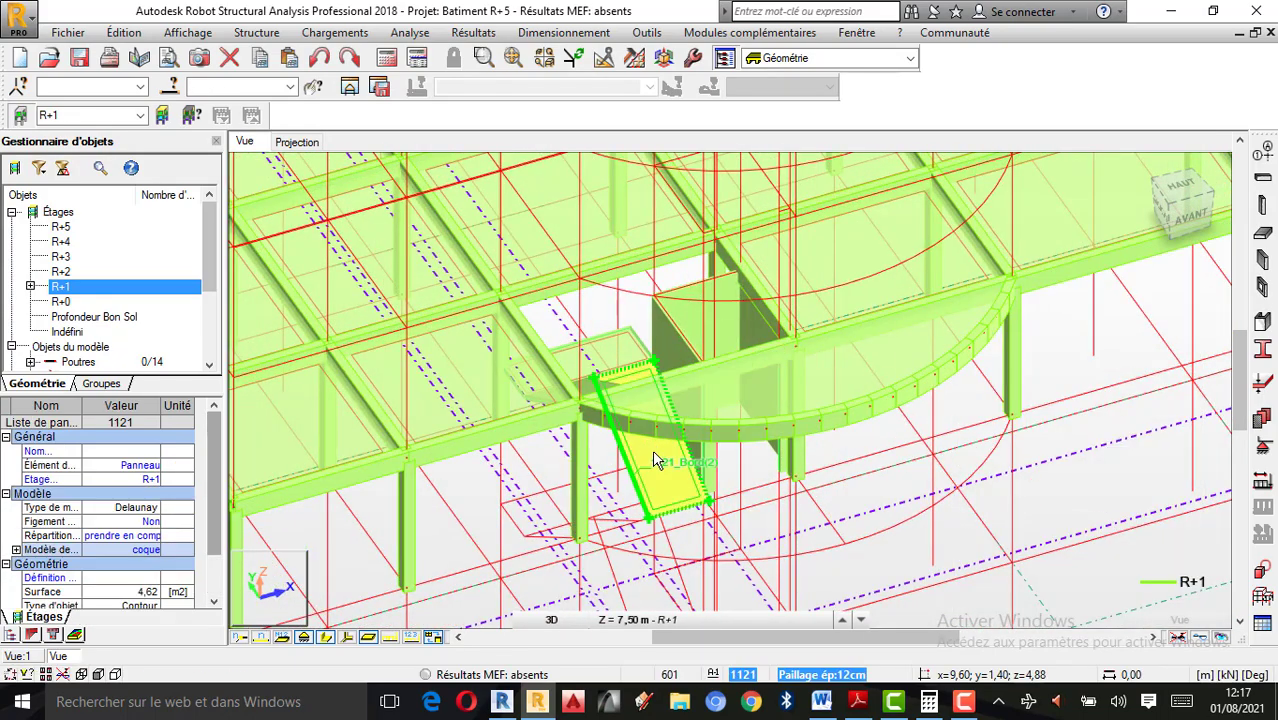
{"action": "left_click", "coordinate": [622, 358], "text": "ctrl"}
Add the R+1 upper flight panel to the selection of stair panels
{"action": "right_click", "coordinate": [965, 397]}
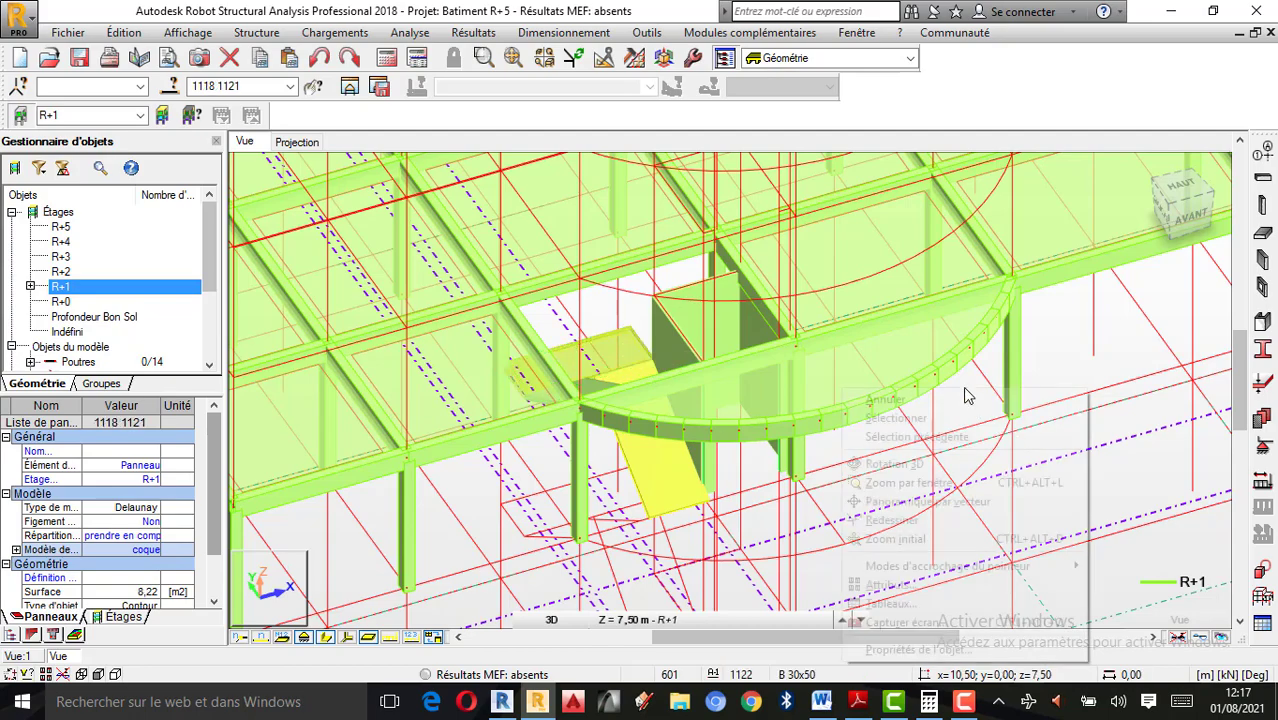
{"action": "left_click", "coordinate": [905, 462]}
{"action": "left_click_drag", "start_coordinate": [802, 461], "coordinate": [459, 471]}
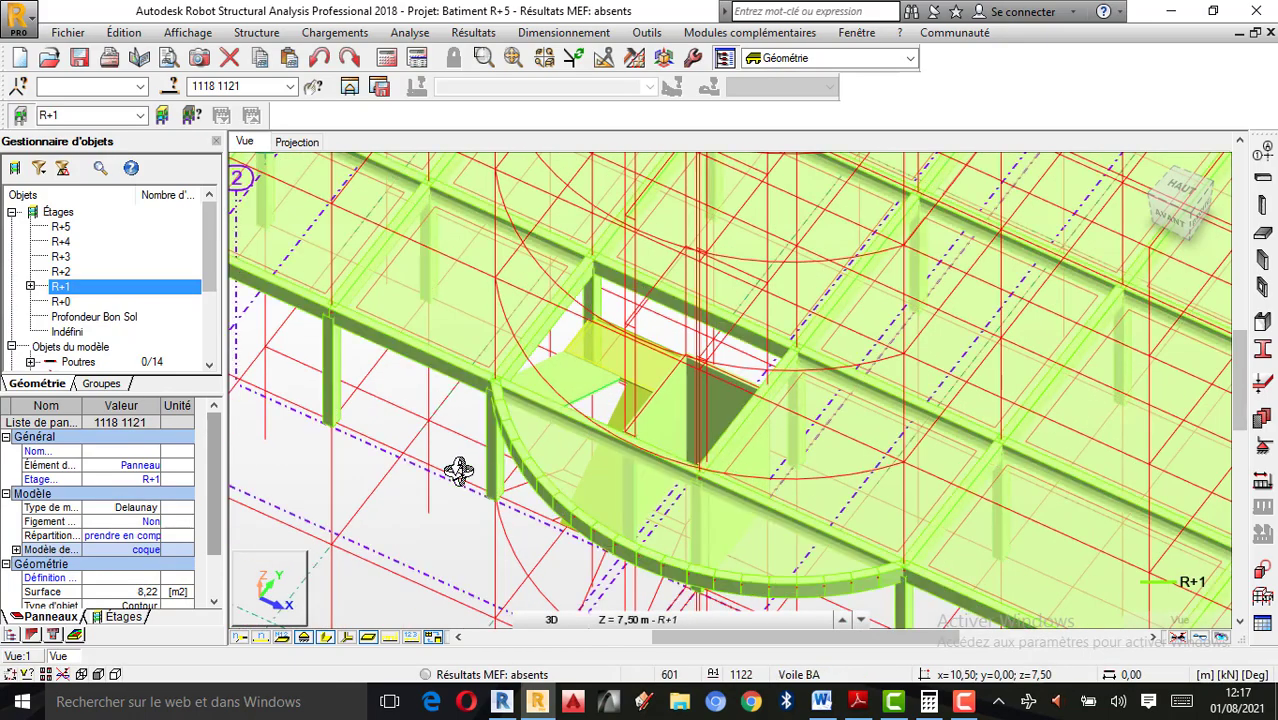
{"action": "right_click", "coordinate": [266, 374]}
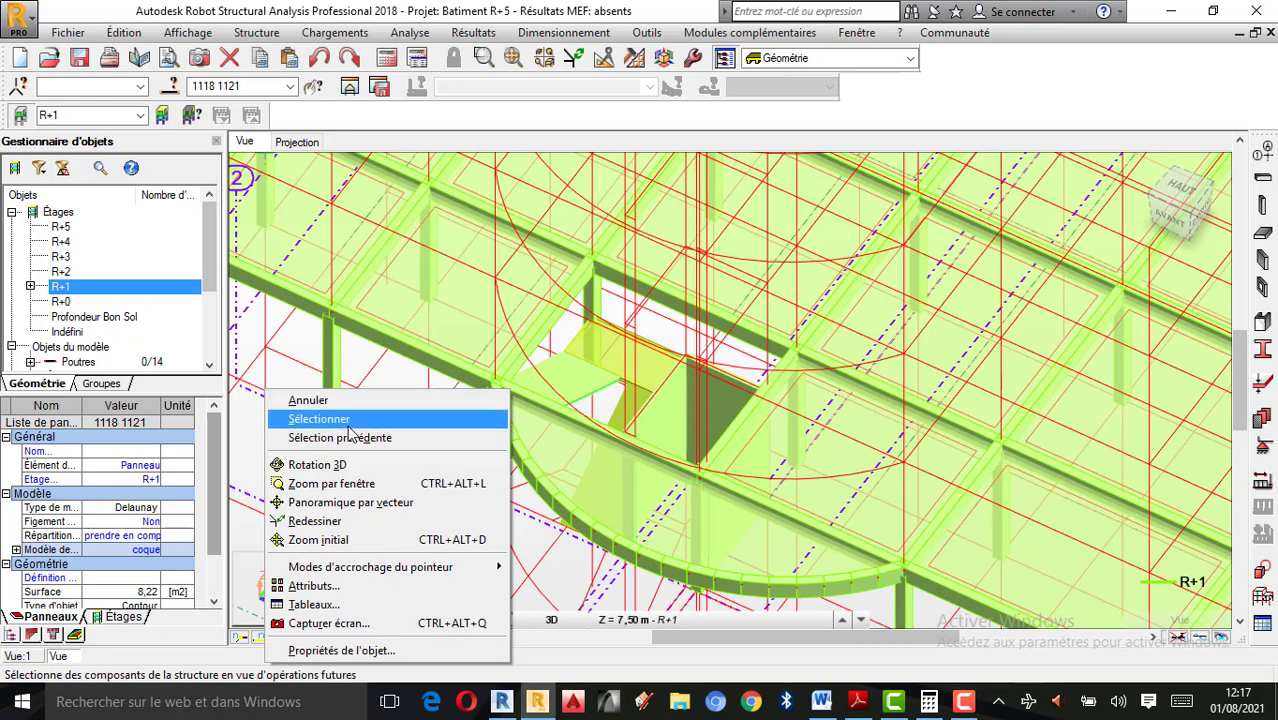
{"action": "left_click", "coordinate": [350, 418]}
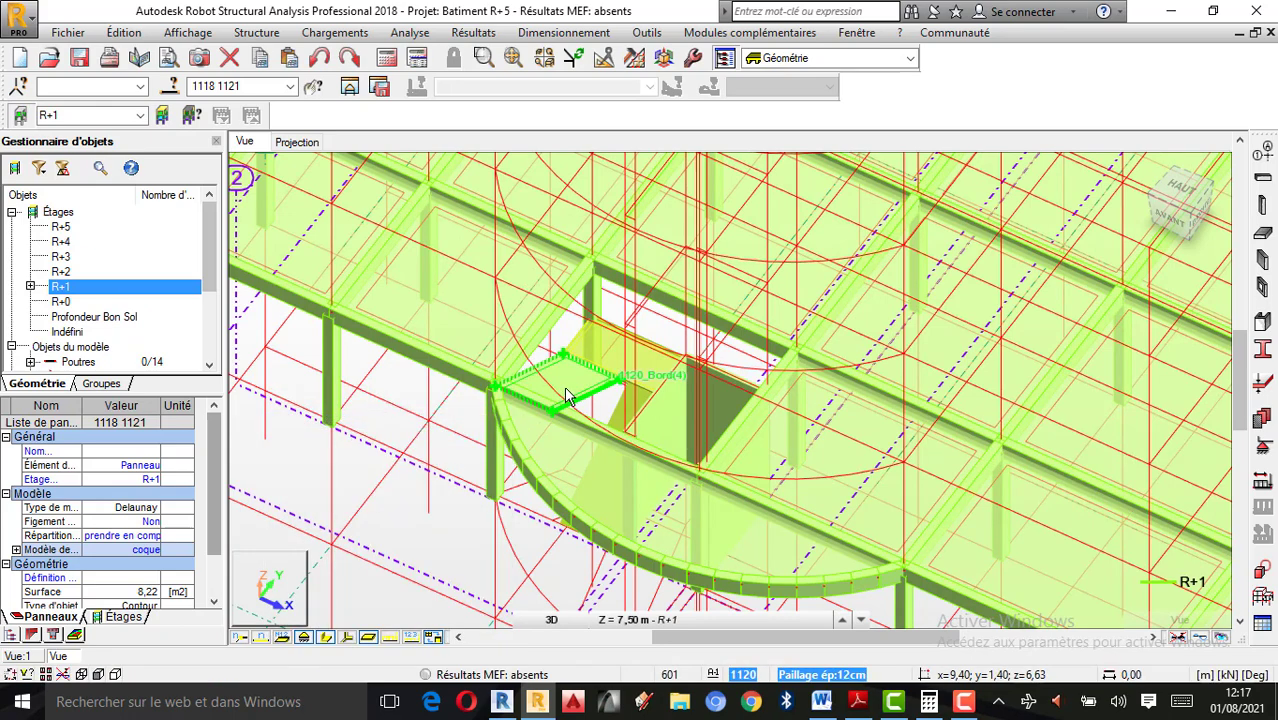
{"action": "left_click", "coordinate": [566, 395]}
Copy the R+1 storey content above (au-dessus) for the selected stair panels only, repeating it up to R+5
{"action": "right_click", "coordinate": [277, 387]}
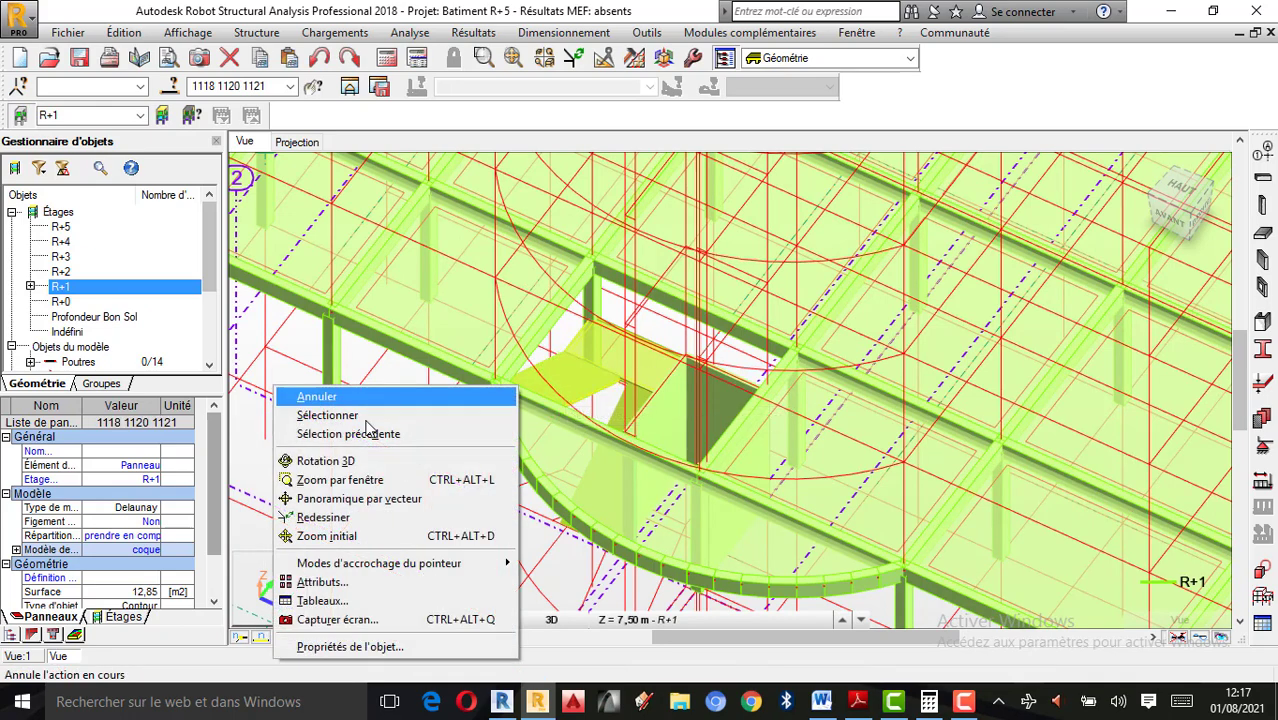
{"action": "left_click", "coordinate": [325, 461]}
{"action": "left_click_drag", "start_coordinate": [592, 400], "coordinate": [741, 346]}
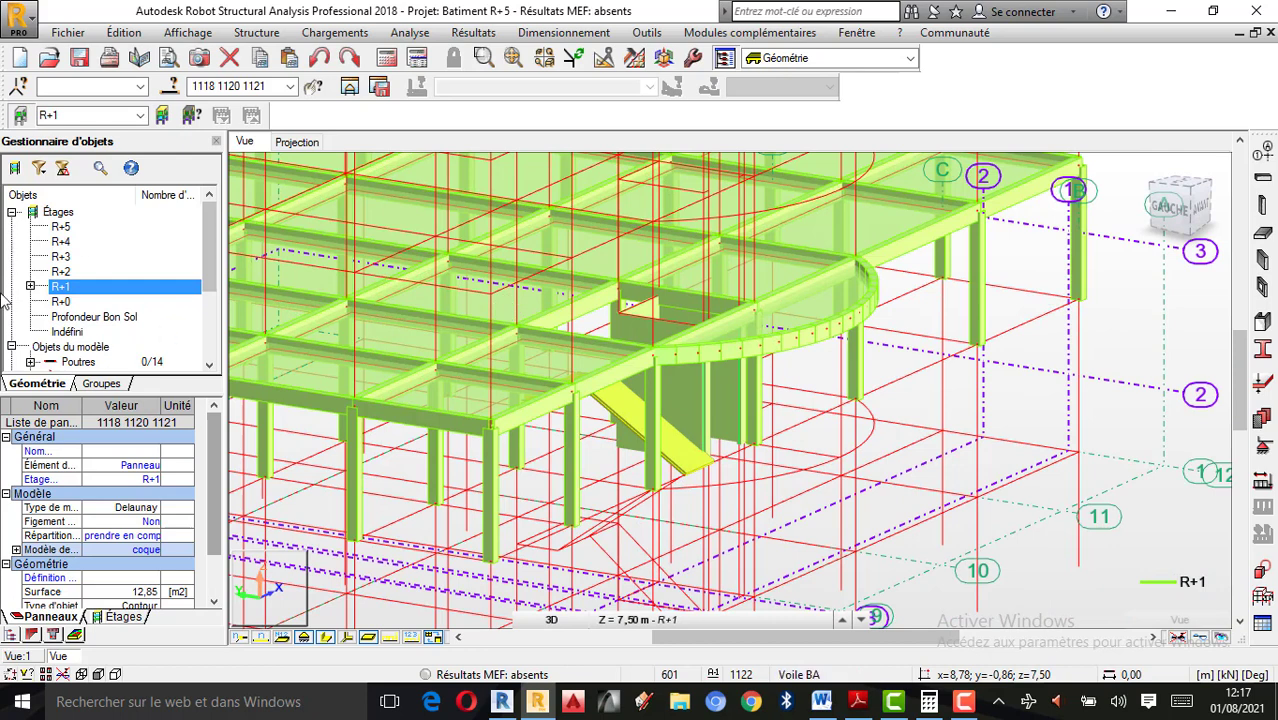
{"action": "right_click", "coordinate": [70, 289]}
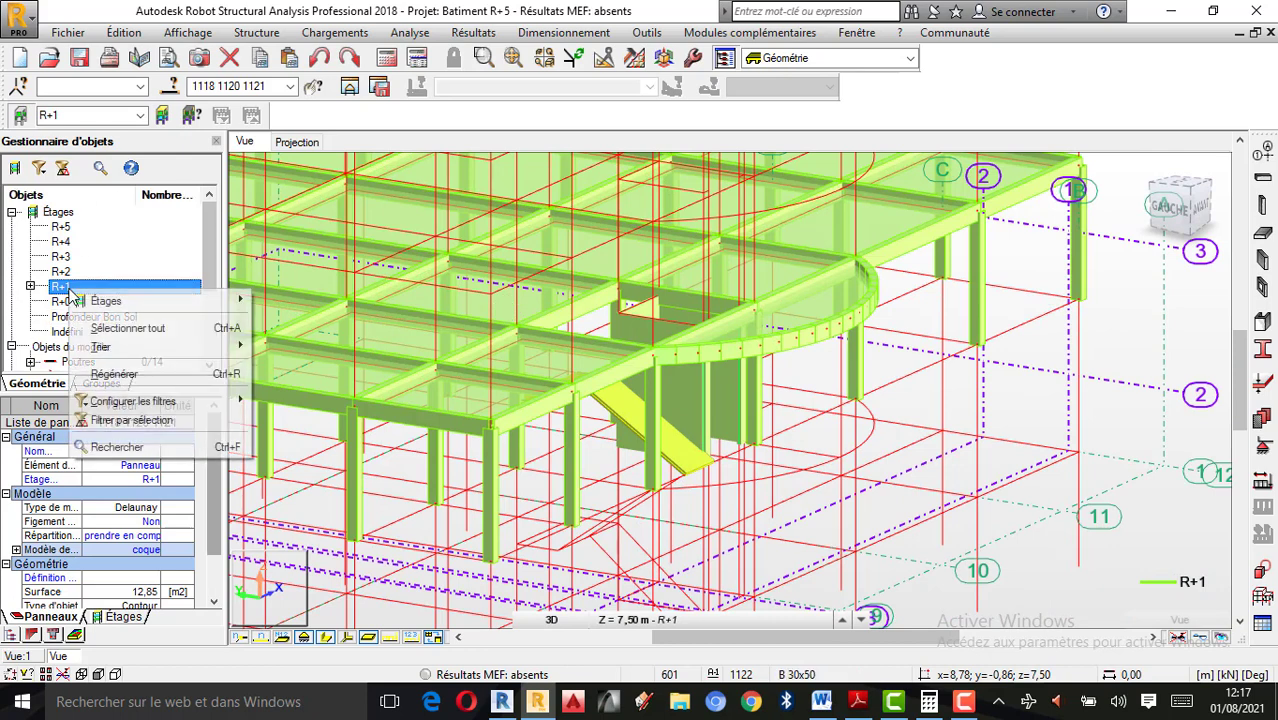
{"action": "mouse_move", "coordinate": [114, 308]}
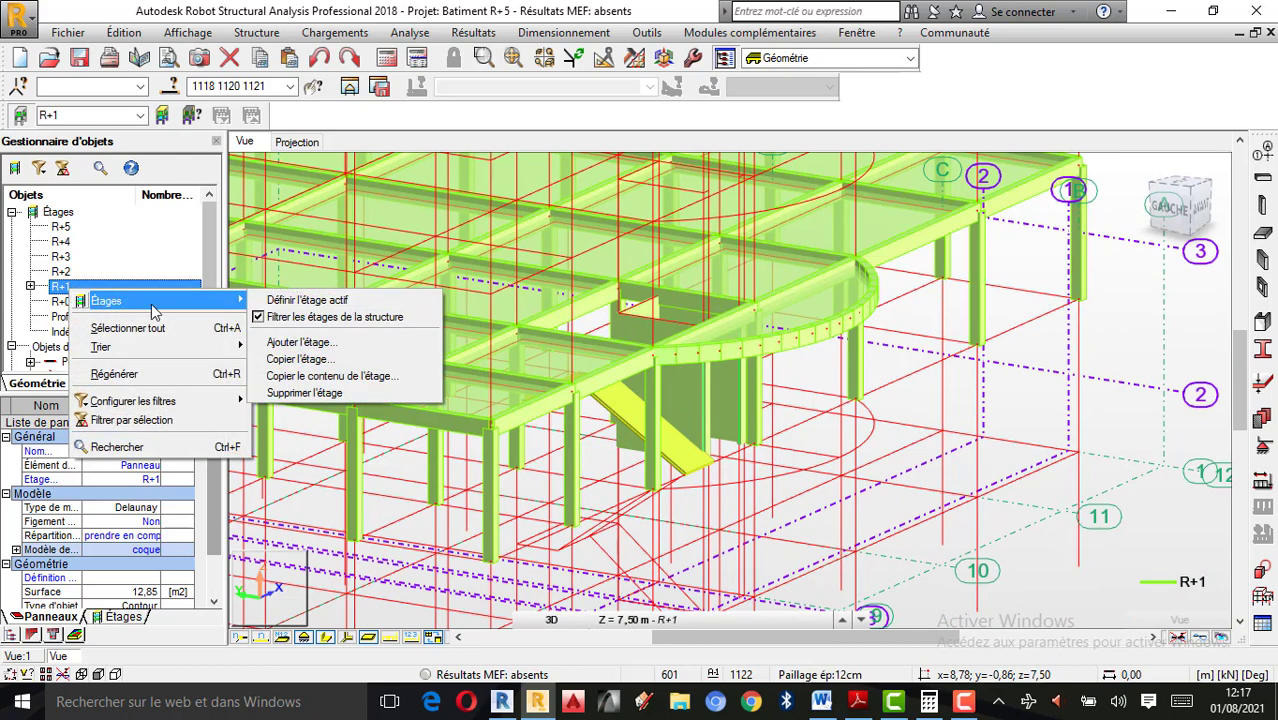
{"action": "left_click", "coordinate": [323, 377]}
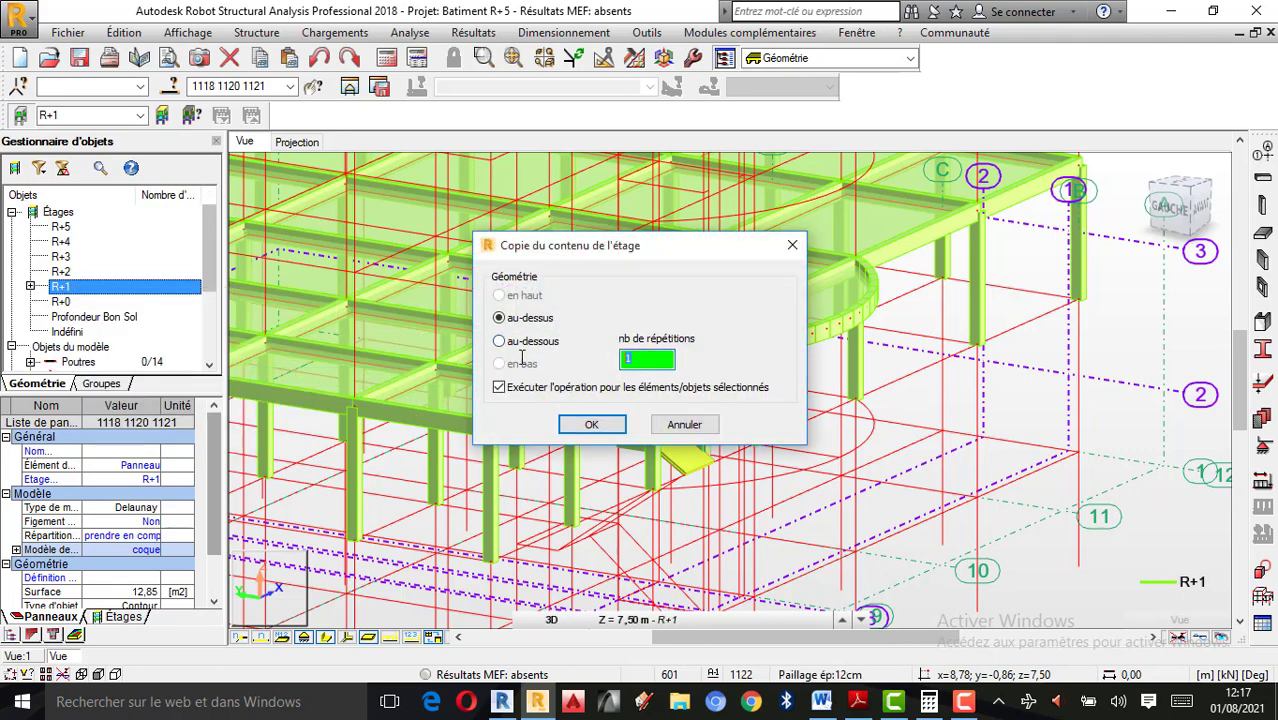
{"action": "left_click", "coordinate": [592, 425]}
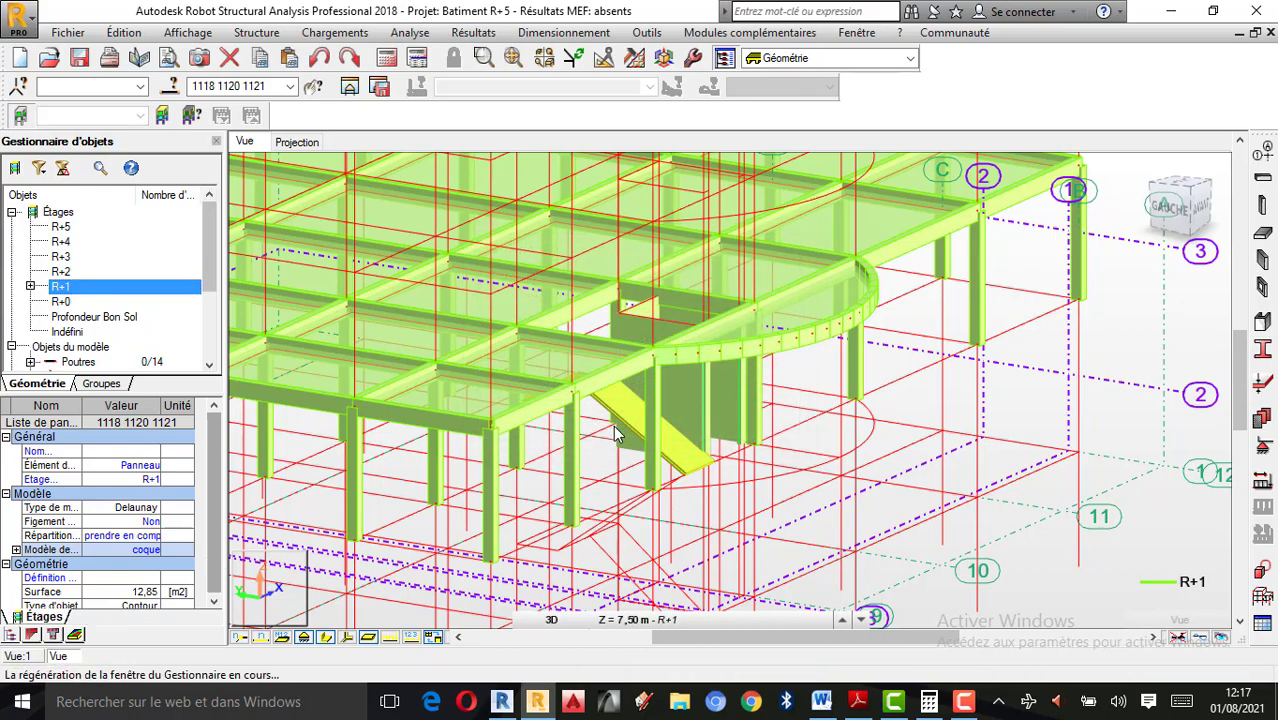
Display all storeys in the 3D view and hide the section shapes of the beams and columns
{"action": "scroll", "coordinate": [616, 433], "scroll_direction": "down", "scroll_amount": 6}
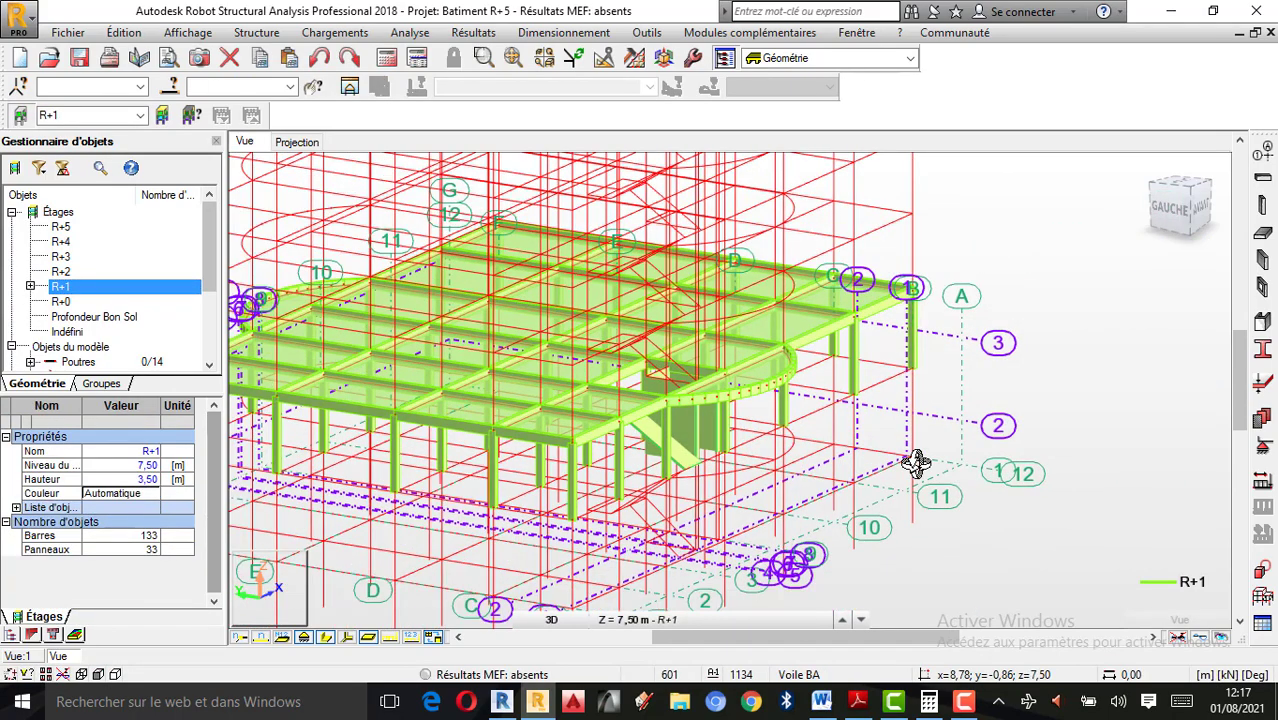
{"action": "middle_click_drag", "start_coordinate": [820, 435], "coordinate": [768, 462], "text": "shift"}
{"action": "left_click_drag", "start_coordinate": [768, 462], "coordinate": [755, 457]}
{"action": "right_click", "coordinate": [1028, 313]}
{"action": "left_click", "coordinate": [989, 323]}
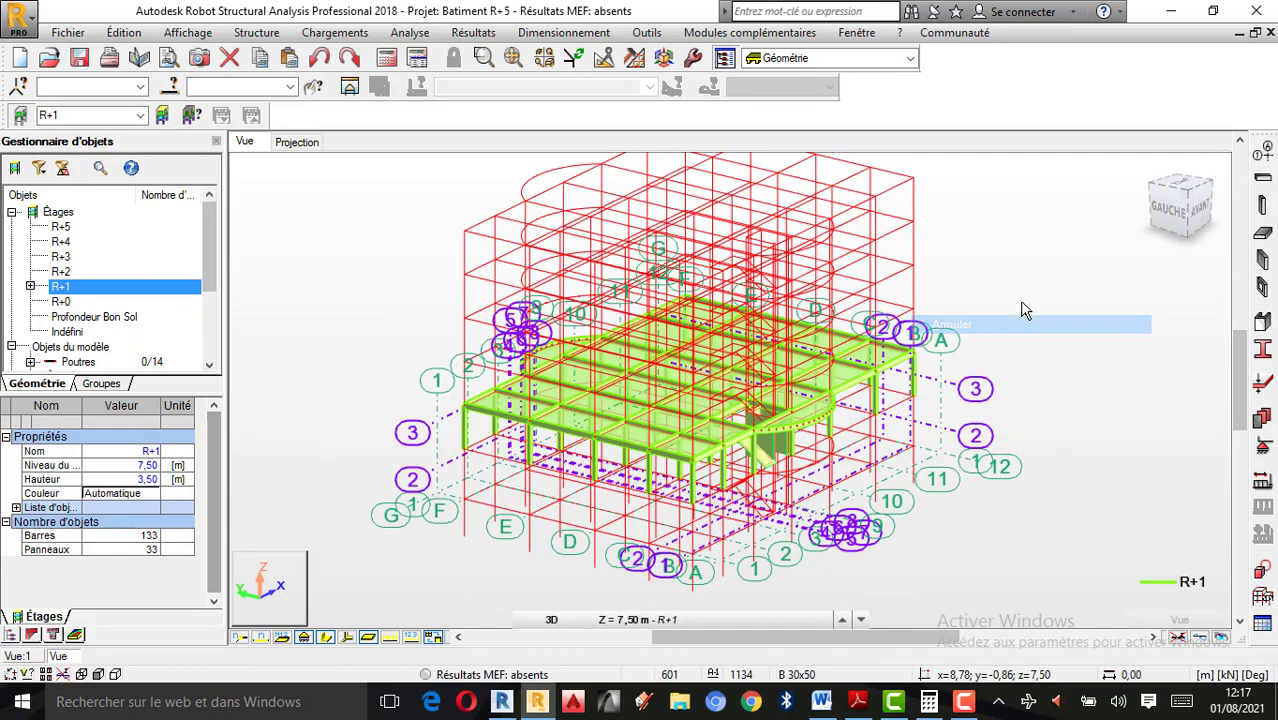
{"action": "left_click", "coordinate": [21, 116]}
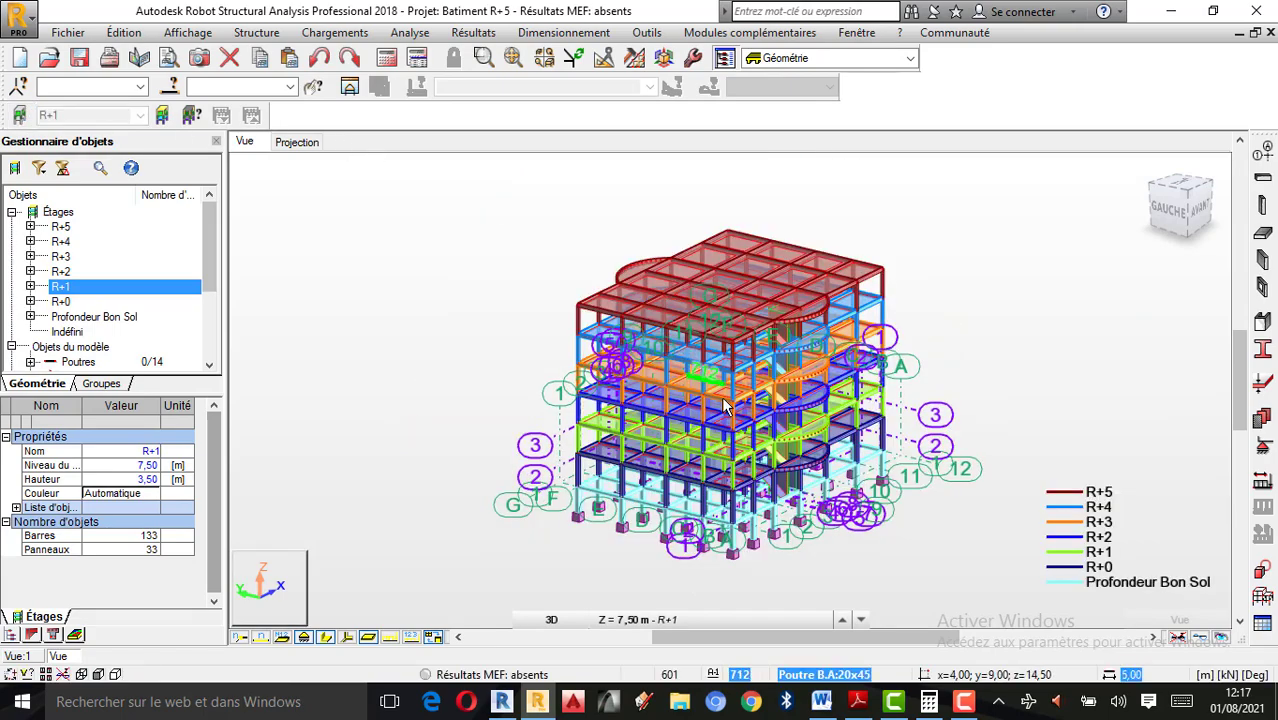
{"action": "right_click", "coordinate": [993, 330]}
{"action": "left_click", "coordinate": [979, 402]}
{"action": "left_click_drag", "start_coordinate": [873, 405], "coordinate": [362, 561]}
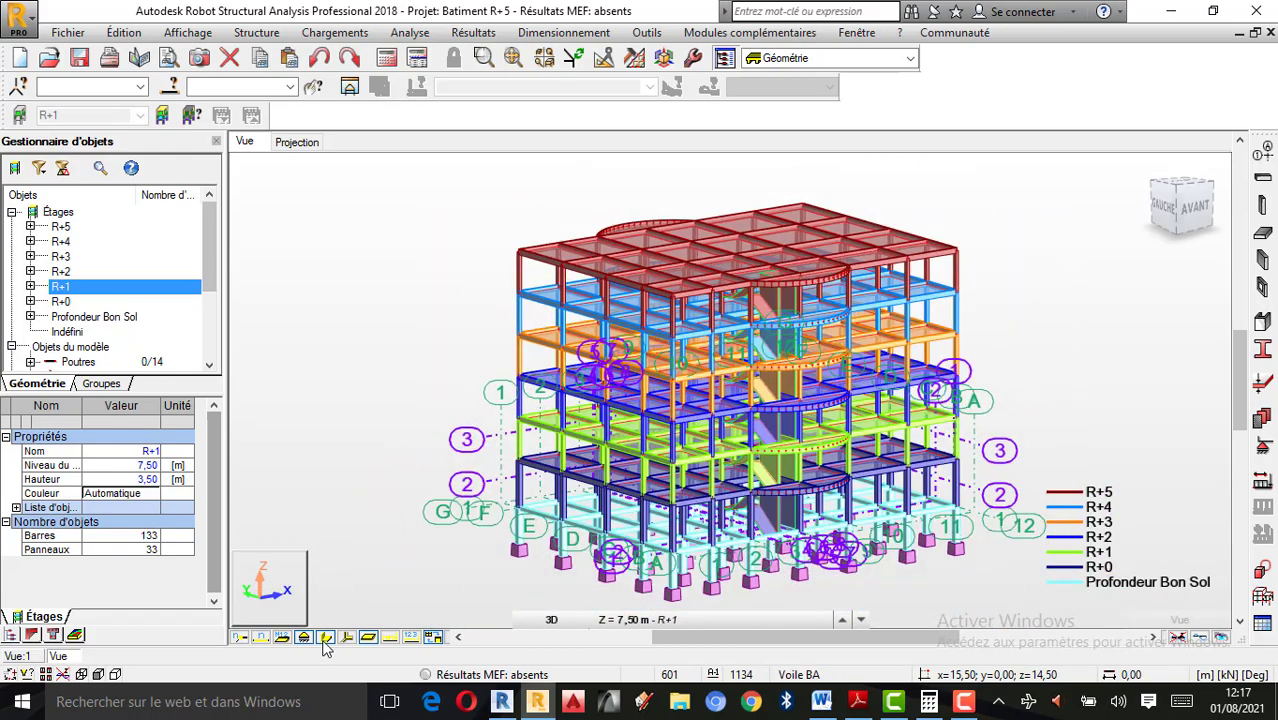
{"action": "left_click", "coordinate": [325, 640]}
Examine the copied stair flights and landings on the upper storeys in 3D
{"action": "right_click", "coordinate": [1038, 349]}
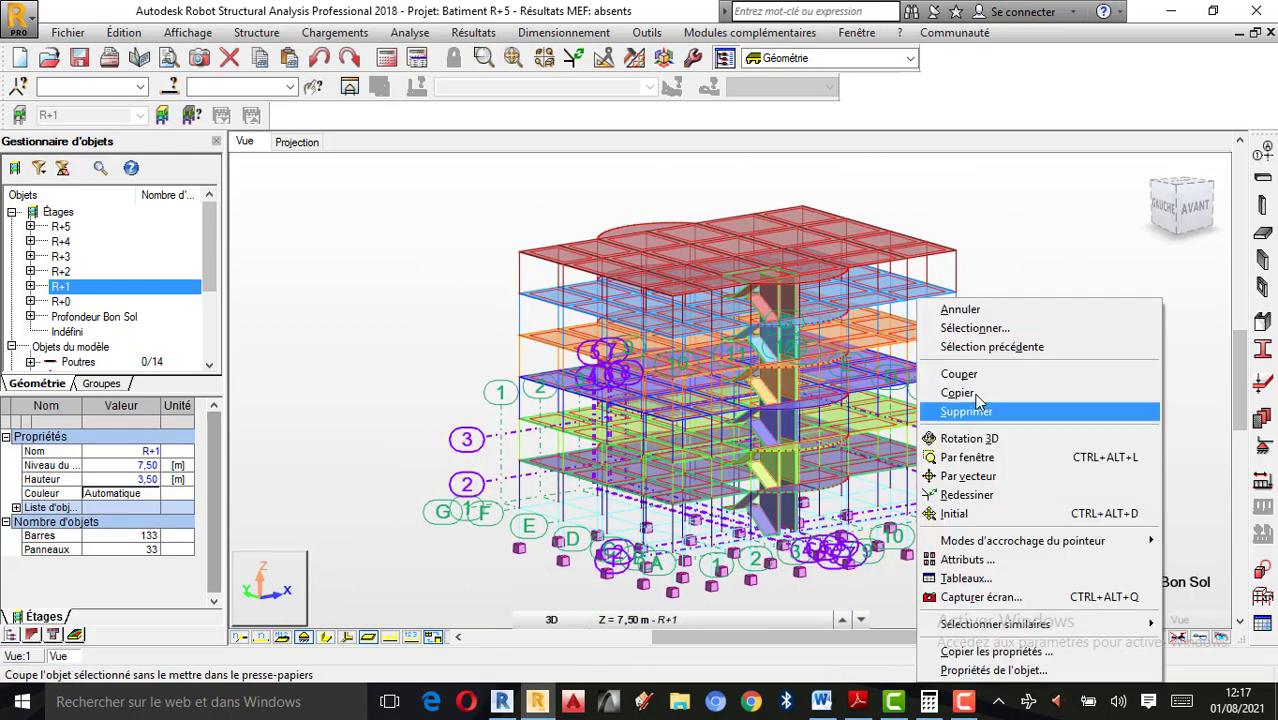
{"action": "right_click", "coordinate": [886, 257]}
{"action": "left_click", "coordinate": [957, 335]}
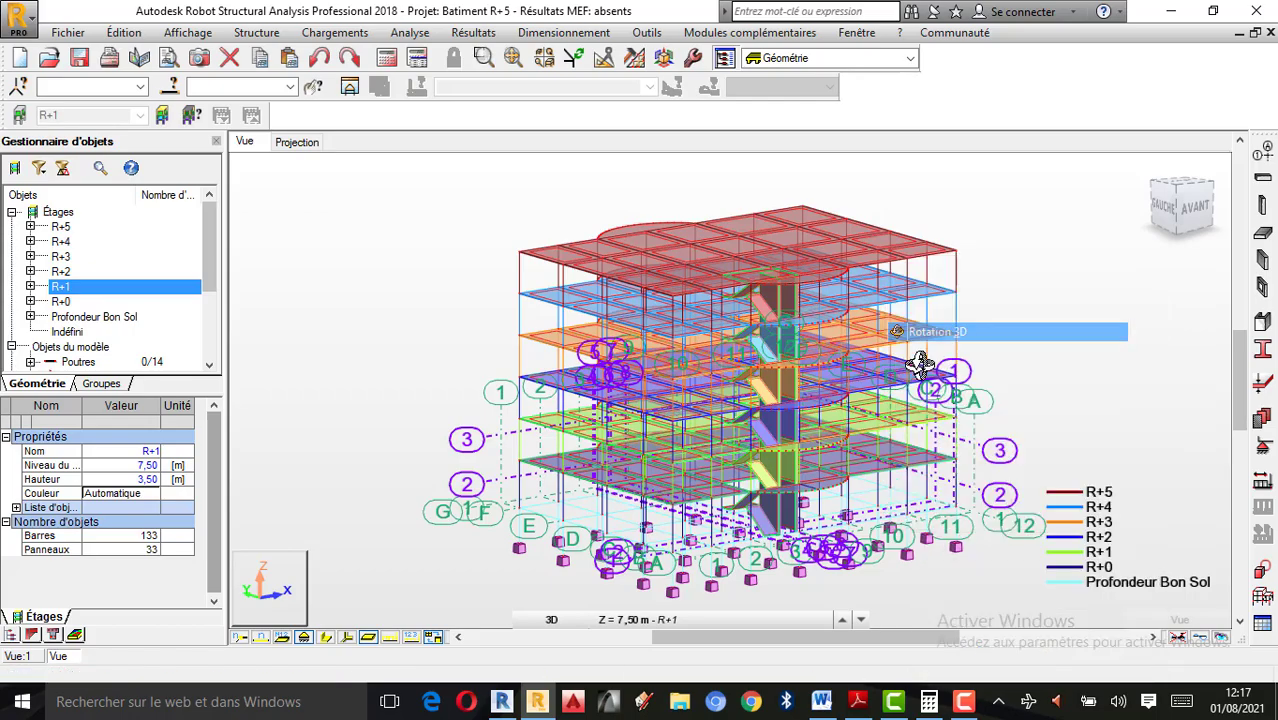
{"action": "scroll", "coordinate": [849, 373], "scroll_direction": "up", "scroll_amount": 5}
{"action": "left_click_drag", "start_coordinate": [850, 374], "coordinate": [827, 409]}
{"action": "scroll", "coordinate": [827, 409], "scroll_direction": "down", "scroll_amount": 8}
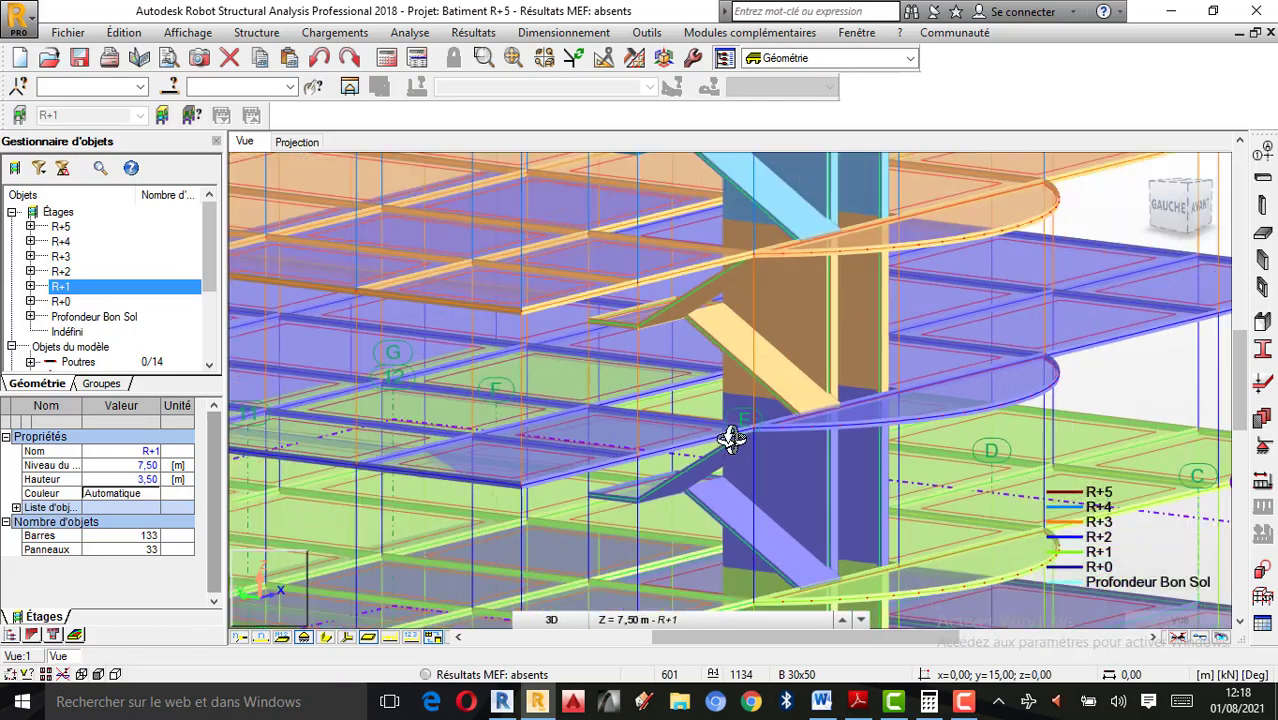
Inspect the copied stair flights beside the elevator shaft at close range and across the full building height
{"action": "scroll", "coordinate": [770, 474], "scroll_direction": "up", "scroll_amount": 8}
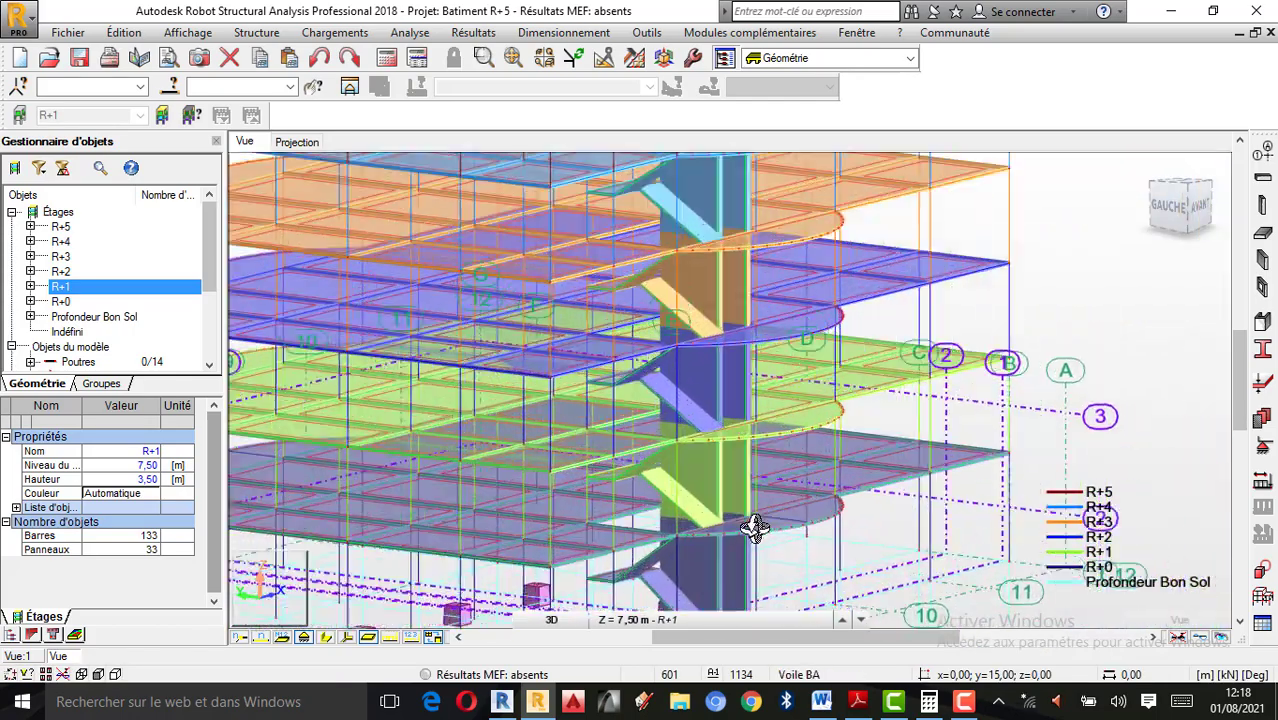
{"action": "scroll", "coordinate": [756, 484], "scroll_direction": "down", "scroll_amount": 4}
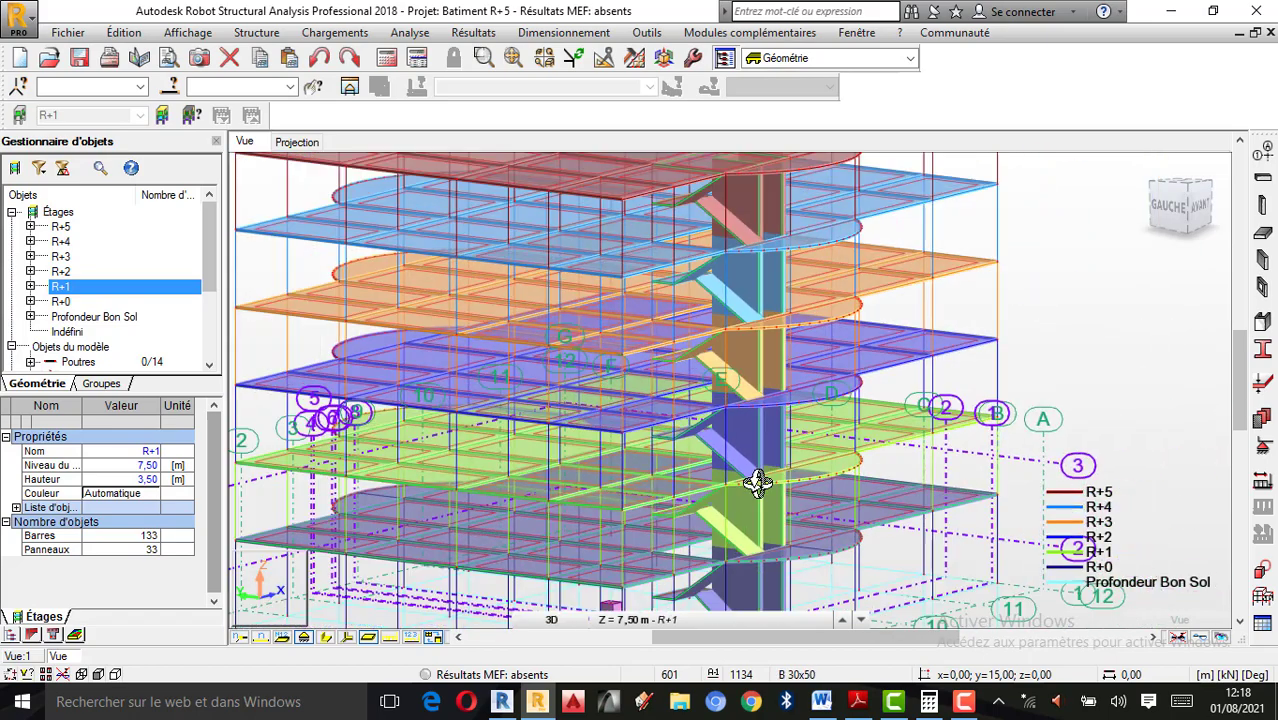
{"action": "scroll", "coordinate": [796, 380], "scroll_direction": "up", "scroll_amount": 2}
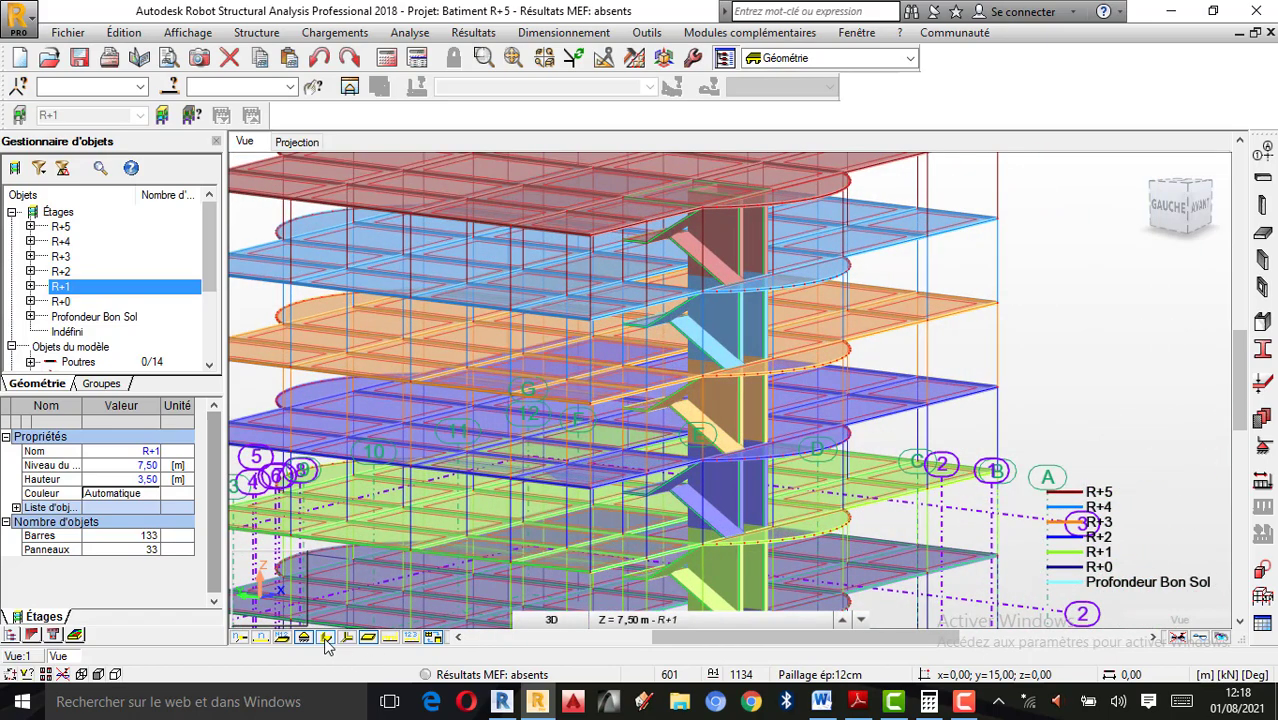
{"action": "middle_click_drag", "start_coordinate": [844, 405], "coordinate": [725, 425], "text": "shift"}
{"action": "scroll", "coordinate": [770, 420], "scroll_direction": "down", "scroll_amount": 2}
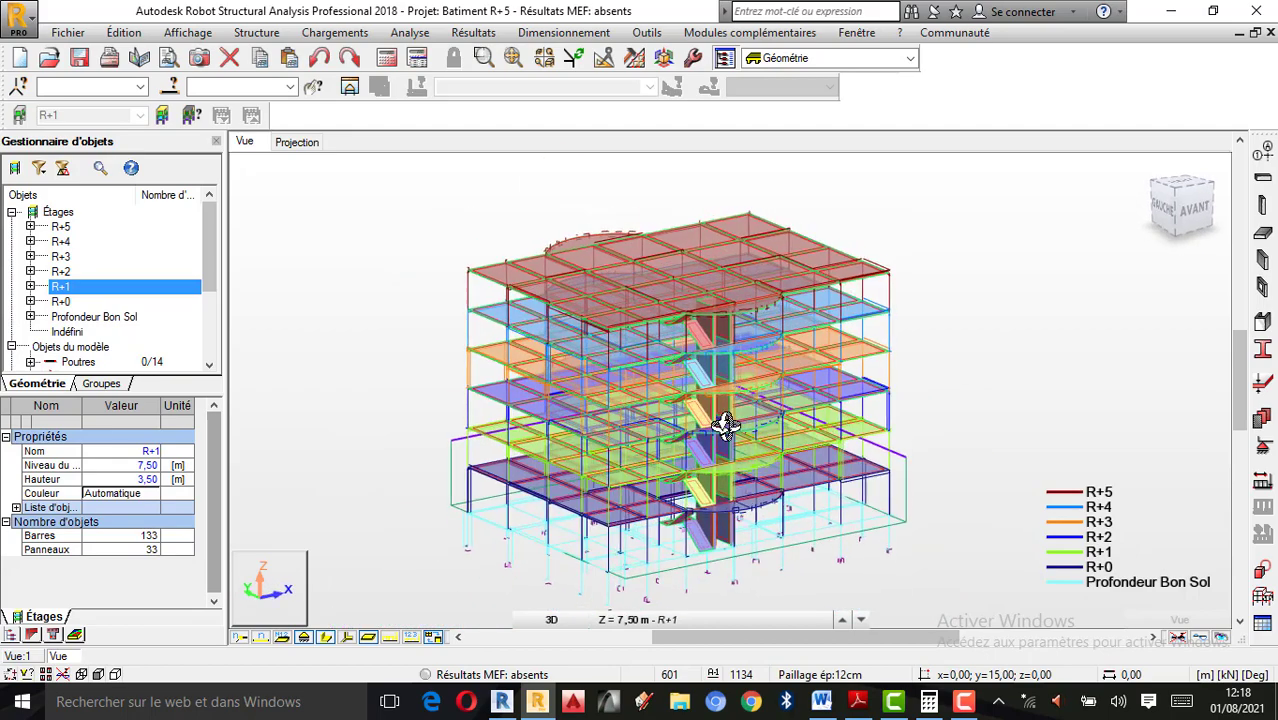
Display the section shapes of the beams and columns and inspect the stairs within the whole building from several sides
{"action": "scroll", "coordinate": [732, 503], "scroll_direction": "up", "scroll_amount": 2}
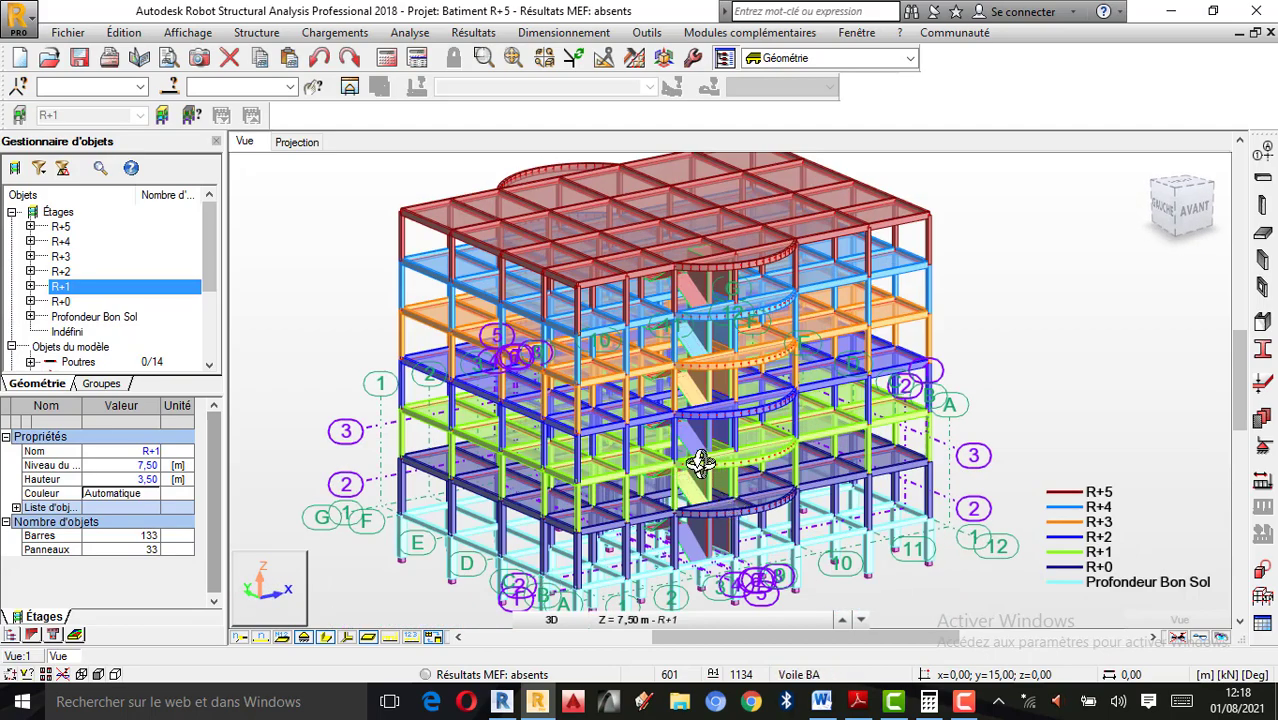
{"action": "scroll", "coordinate": [700, 462], "scroll_direction": "down", "scroll_amount": 1}
{"action": "scroll", "coordinate": [705, 403], "scroll_direction": "up", "scroll_amount": 2}
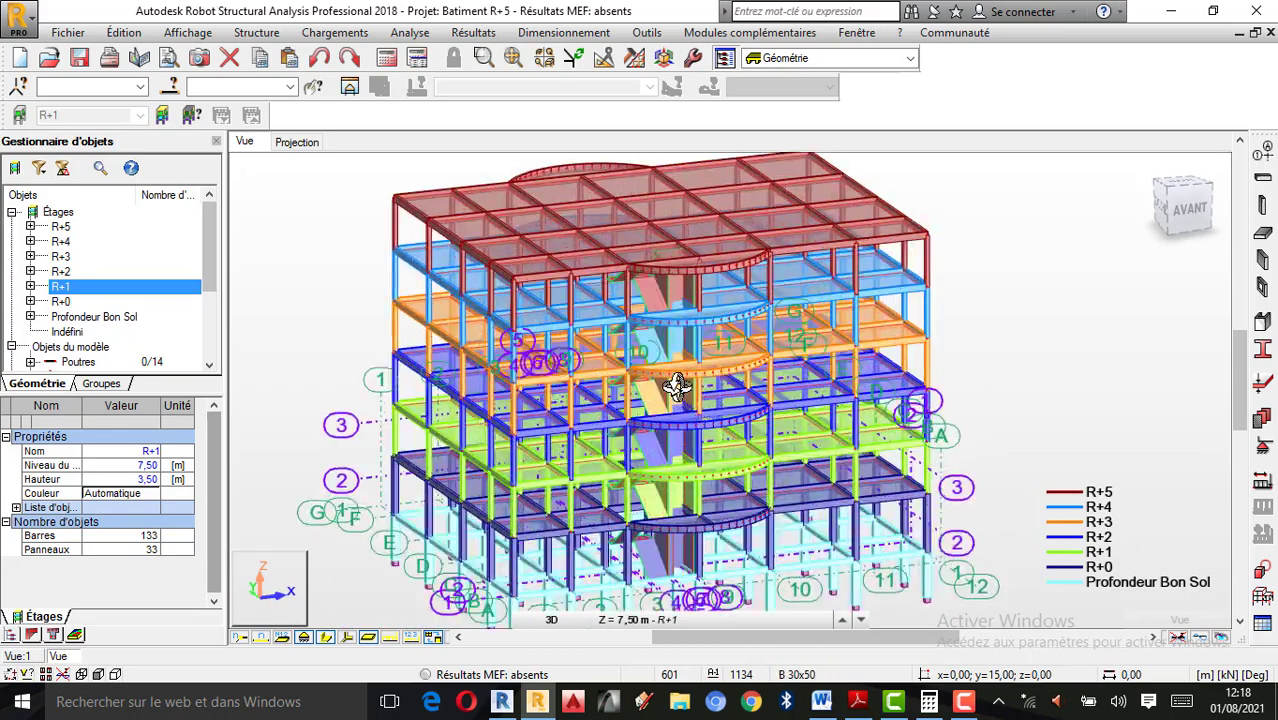
{"action": "scroll", "coordinate": [676, 387], "scroll_direction": "up", "scroll_amount": 5}
{"action": "scroll", "coordinate": [642, 400], "scroll_direction": "down", "scroll_amount": 5}
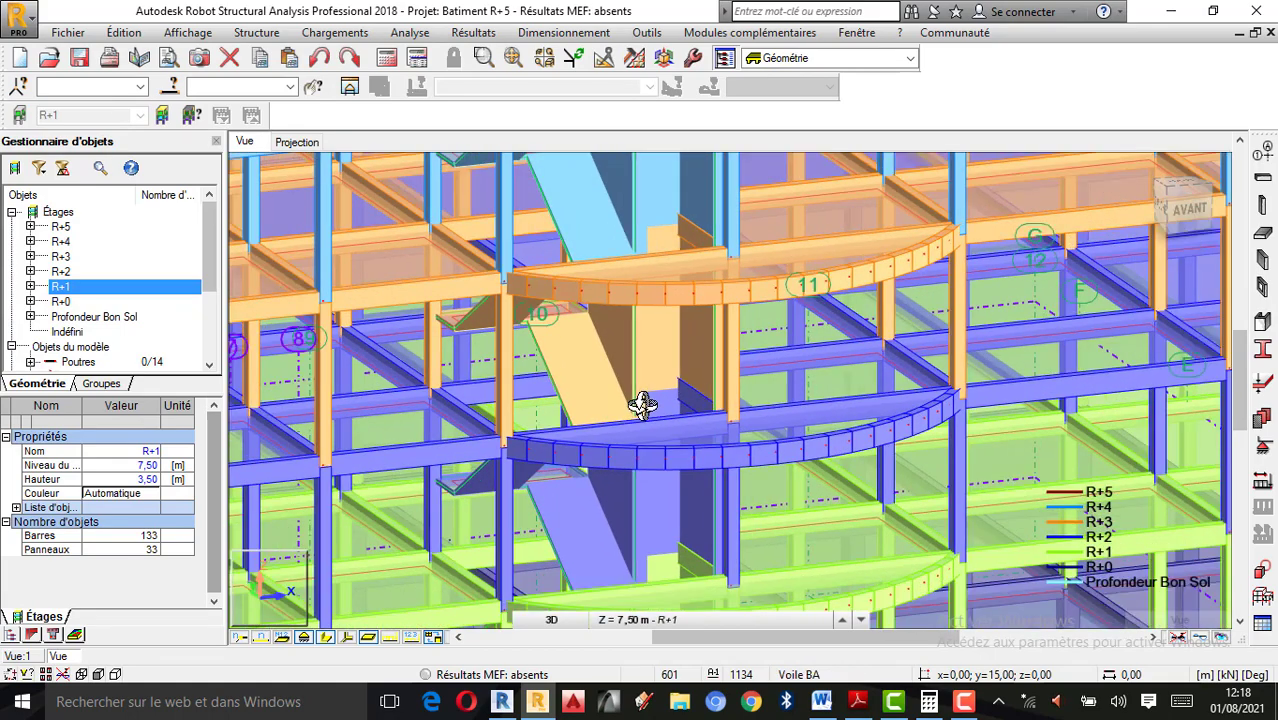
{"action": "scroll", "coordinate": [608, 548], "scroll_direction": "up", "scroll_amount": 2}
{"action": "scroll", "coordinate": [608, 548], "scroll_direction": "down", "scroll_amount": 3}
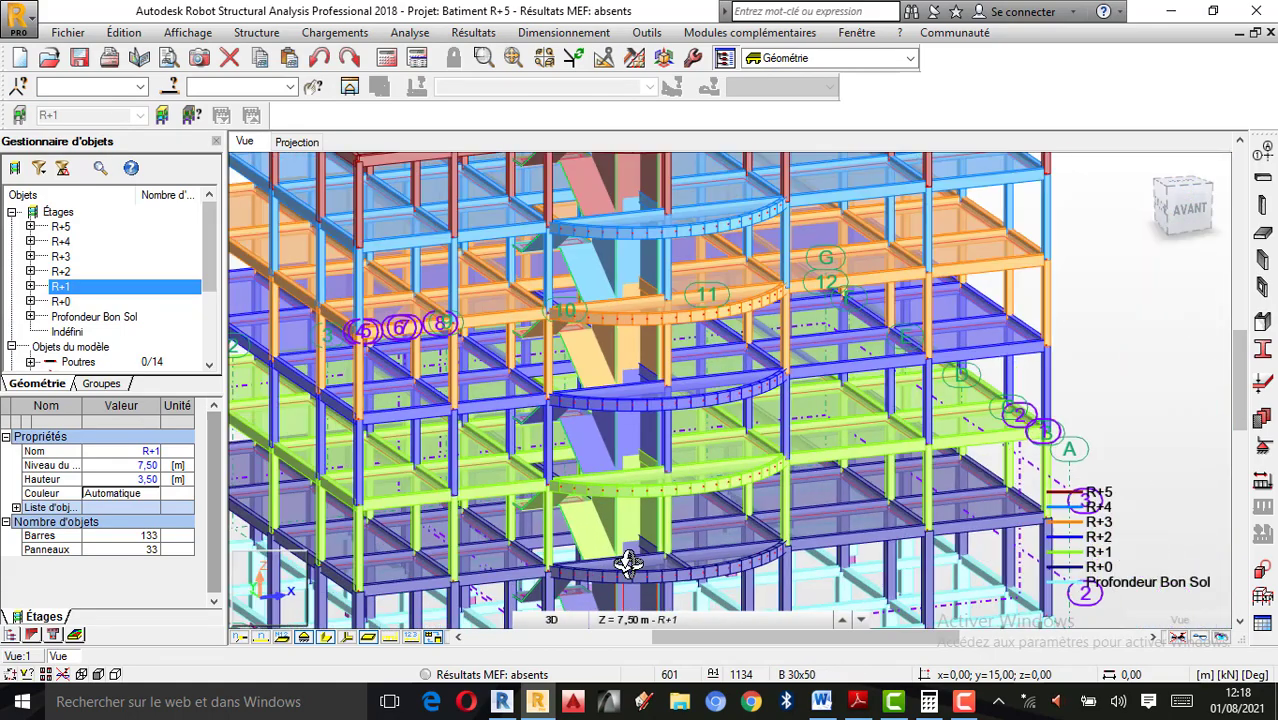
{"action": "scroll", "coordinate": [603, 467], "scroll_direction": "up", "scroll_amount": 1}
{"action": "scroll", "coordinate": [650, 385], "scroll_direction": "down", "scroll_amount": 3}
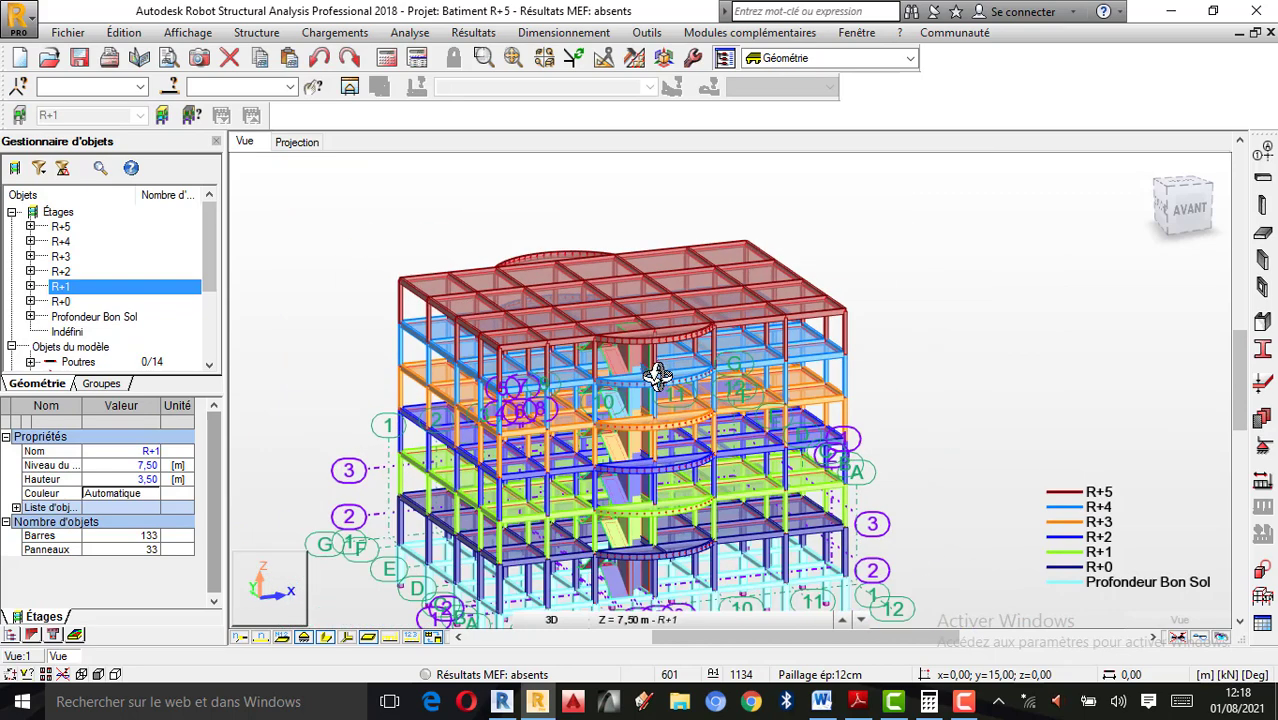
{"action": "left_click_drag", "start_coordinate": [575, 508], "coordinate": [665, 516]}
{"action": "scroll", "coordinate": [606, 532], "scroll_direction": "up", "scroll_amount": 2}
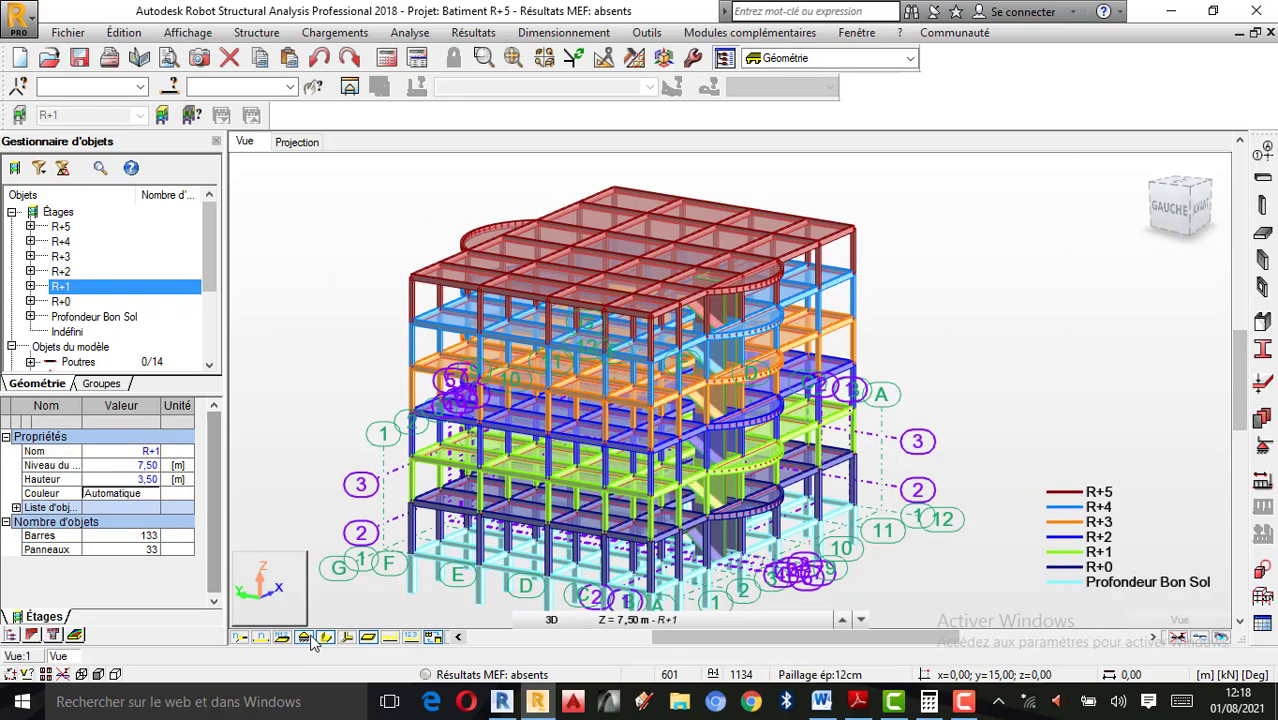
{"action": "scroll", "coordinate": [515, 580], "scroll_direction": "up", "scroll_amount": 2}
{"action": "scroll", "coordinate": [672, 482], "scroll_direction": "down", "scroll_amount": 1}
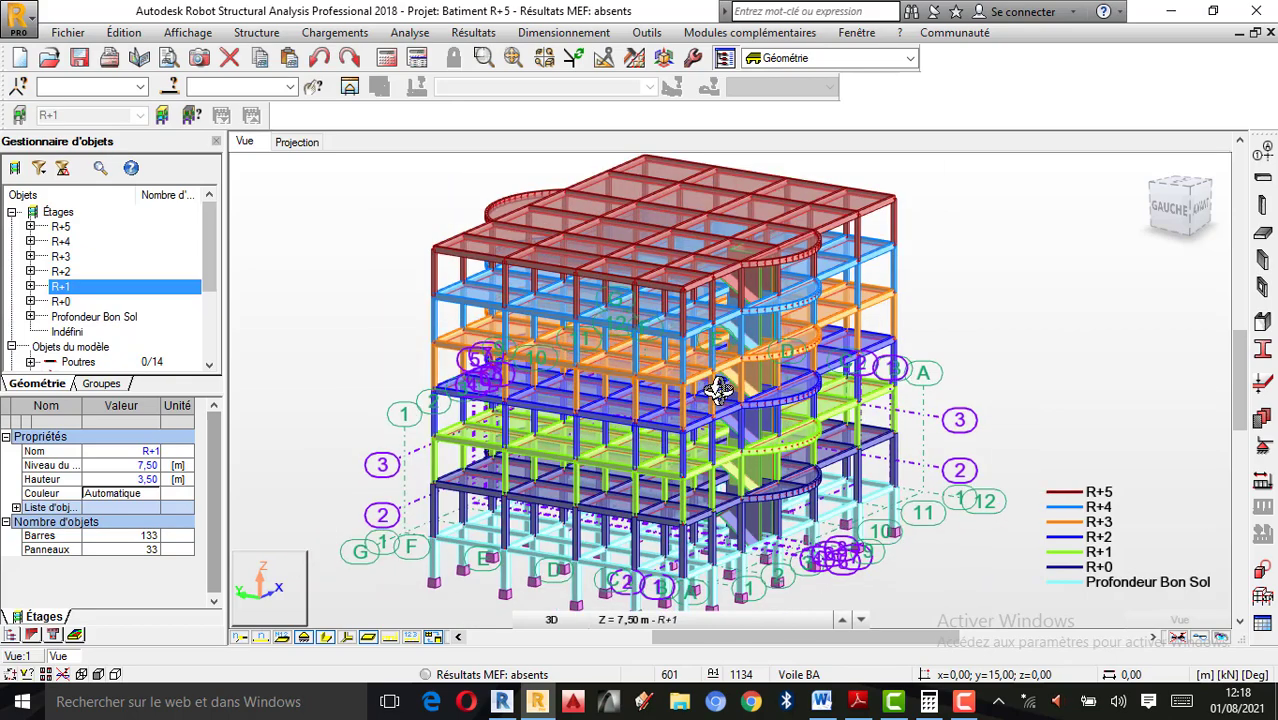
{"action": "middle_click_drag", "start_coordinate": [718, 390], "coordinate": [704, 380], "text": "shift"}
{"action": "scroll", "coordinate": [690, 425], "scroll_direction": "up", "scroll_amount": 1}
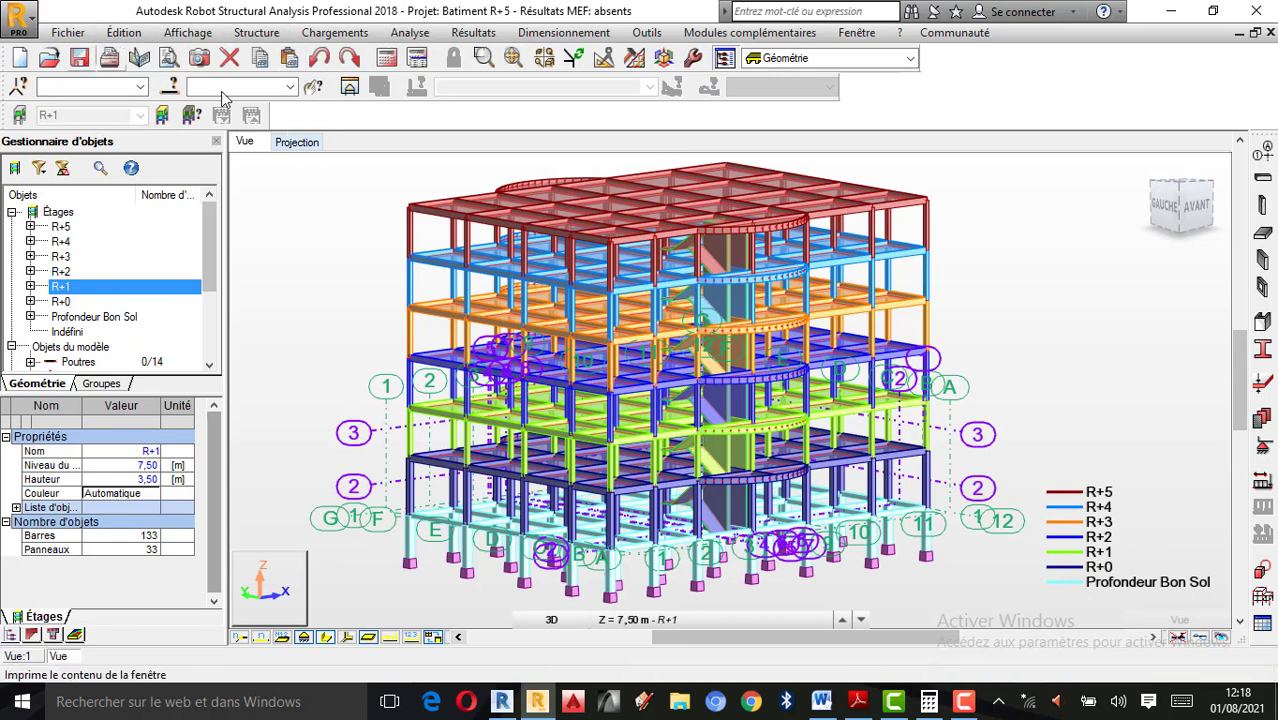
Open the selection toolbar, dock it beside the layout selector, and move the storeys toolbar up into the second toolbar row
{"action": "left_click", "coordinate": [313, 88]}
{"action": "left_click_drag", "start_coordinate": [507, 108], "coordinate": [1025, 58]}
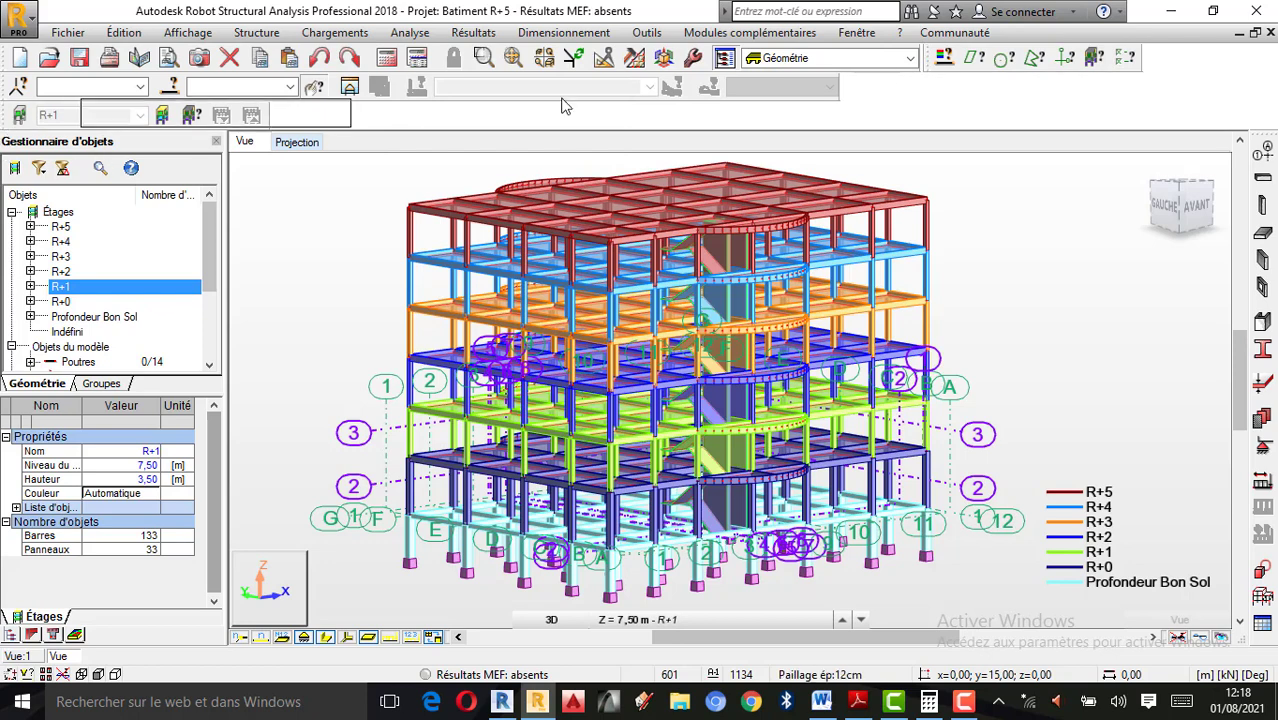
{"action": "mouse_move", "coordinate": [563, 105]}
{"action": "left_mouse_down"}
{"action": "mouse_move", "coordinate": [1158, 60]}
{"action": "mouse_move", "coordinate": [835, 93]}
{"action": "mouse_move", "coordinate": [870, 100]}
{"action": "left_mouse_up"}
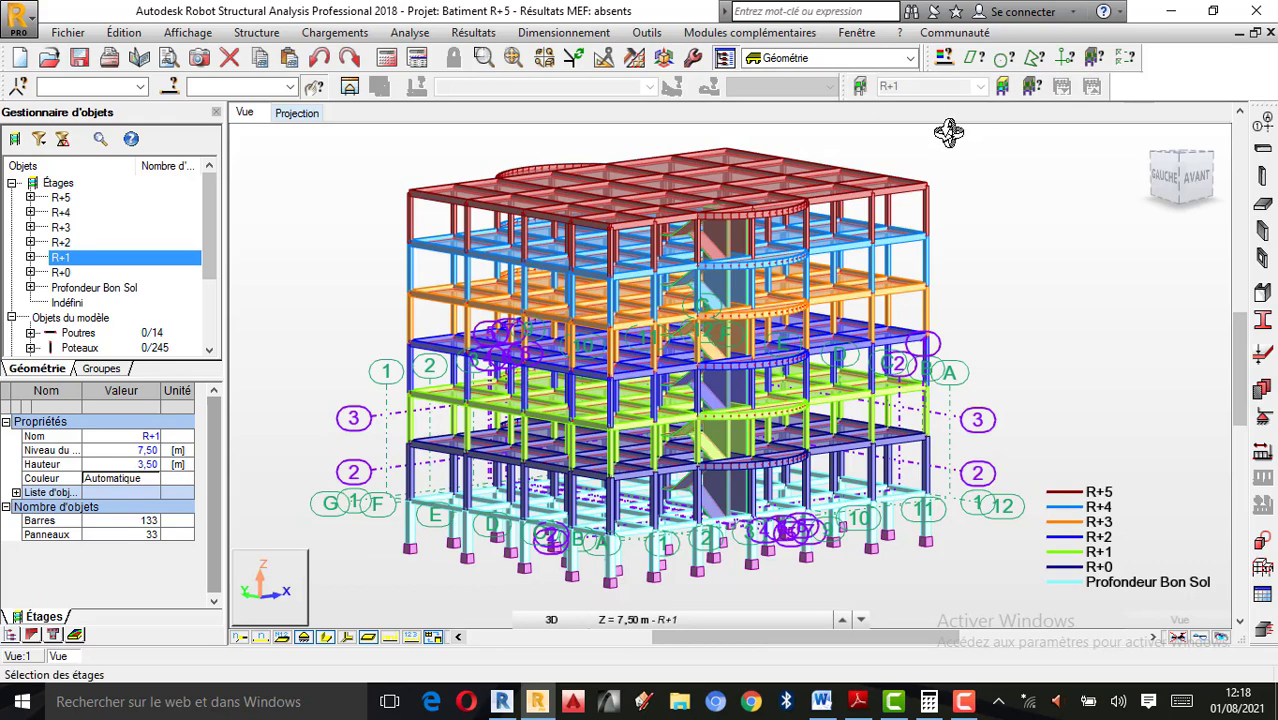
{"action": "left_click_drag", "start_coordinate": [615, 263], "coordinate": [578, 296]}
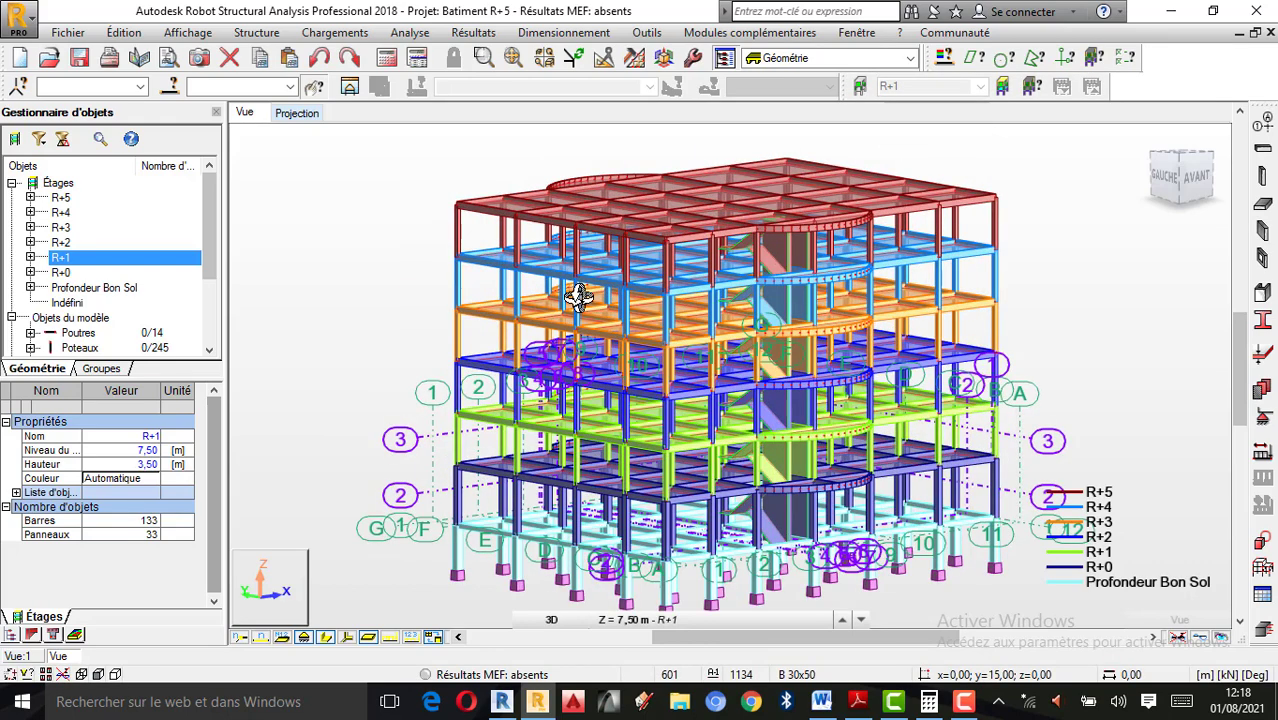
Select all panels in the model whose thickness (Epaisseur) is Paillage ép:12cm
{"action": "left_click", "coordinate": [946, 60]}
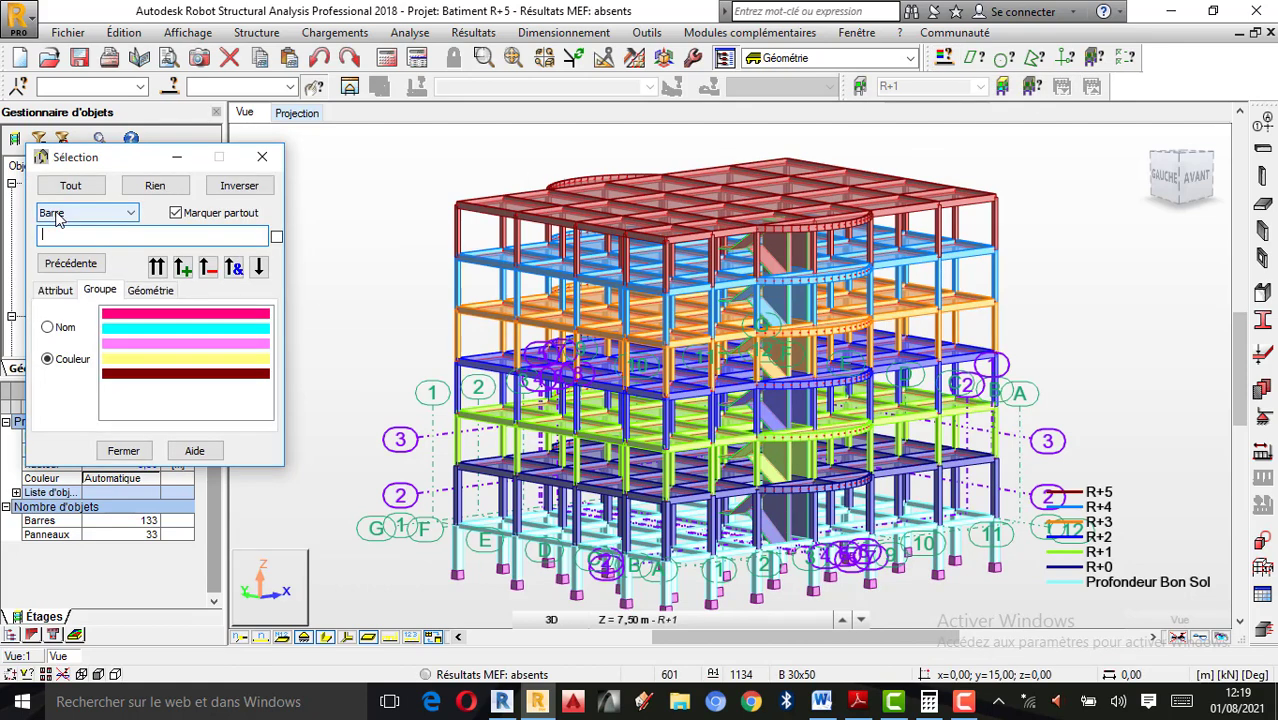
{"action": "left_click", "coordinate": [56, 215]}
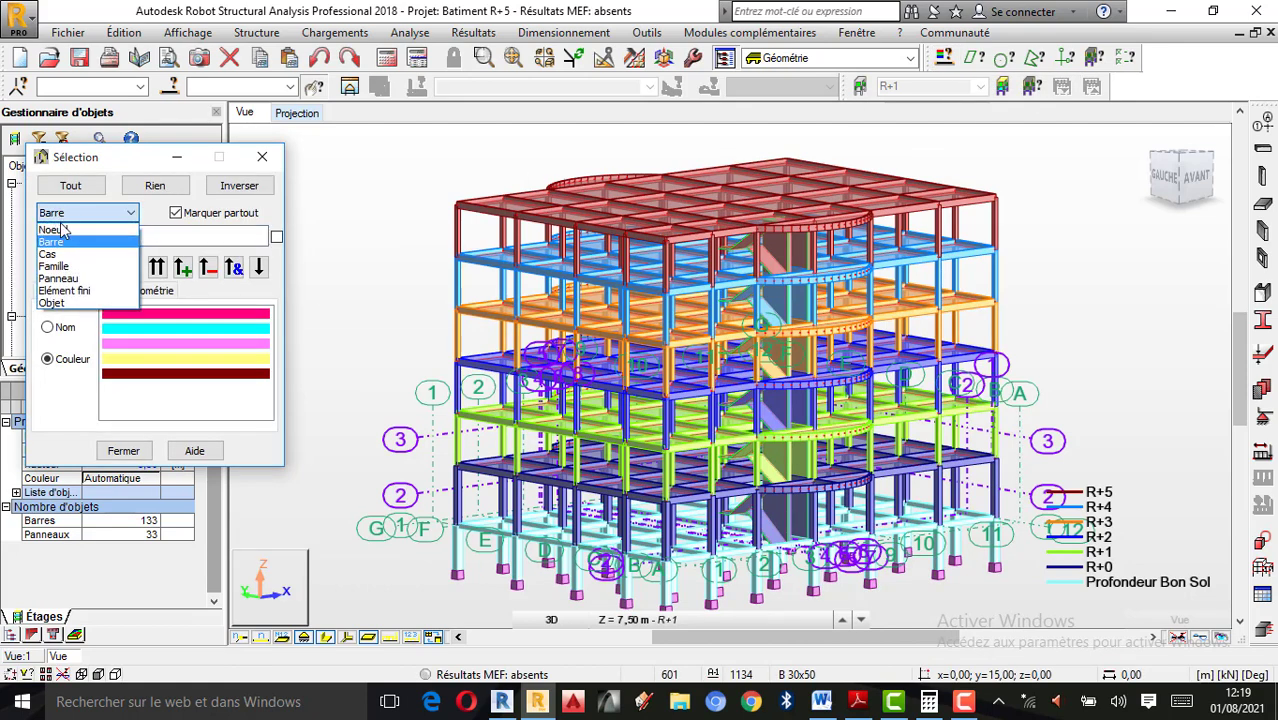
{"action": "left_click", "coordinate": [58, 278]}
{"action": "left_click", "coordinate": [56, 291]}
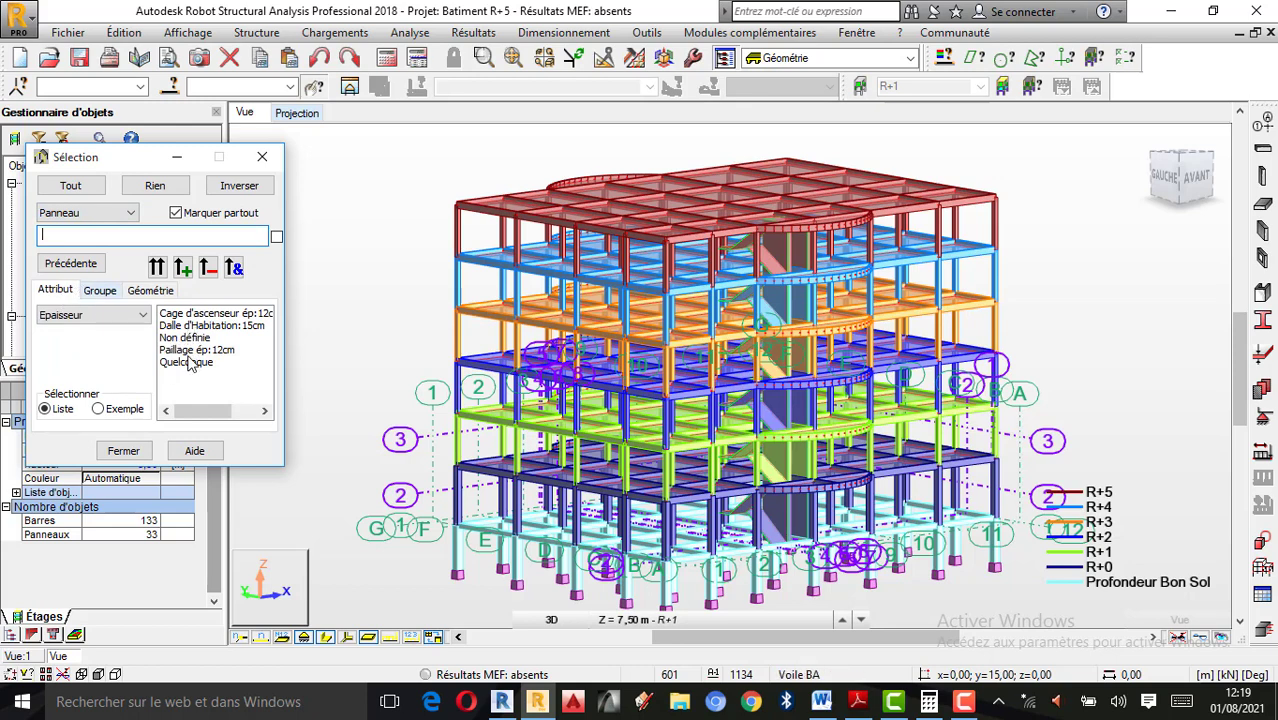
{"action": "left_click", "coordinate": [183, 268]}
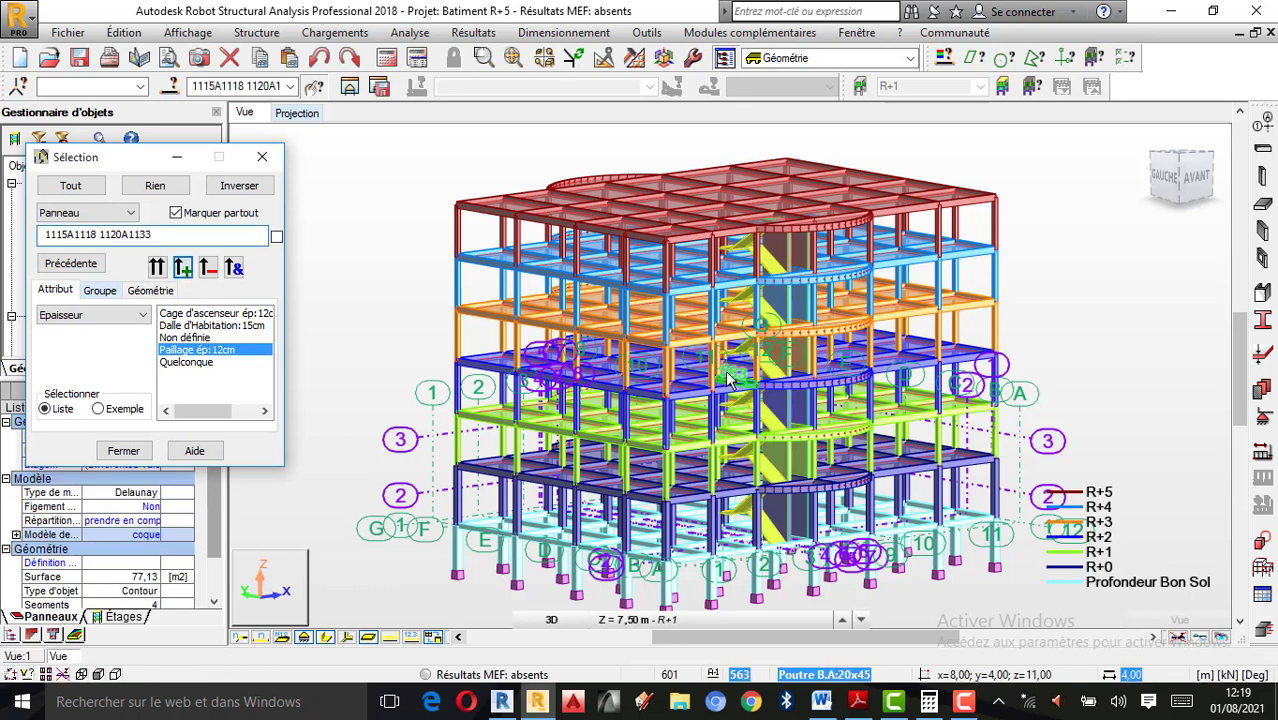
Isolate the selected stair panels in a separate view and look over the full stair
{"action": "left_click", "coordinate": [350, 86]}
{"action": "scroll", "coordinate": [505, 203], "scroll_direction": "up", "scroll_amount": 3}
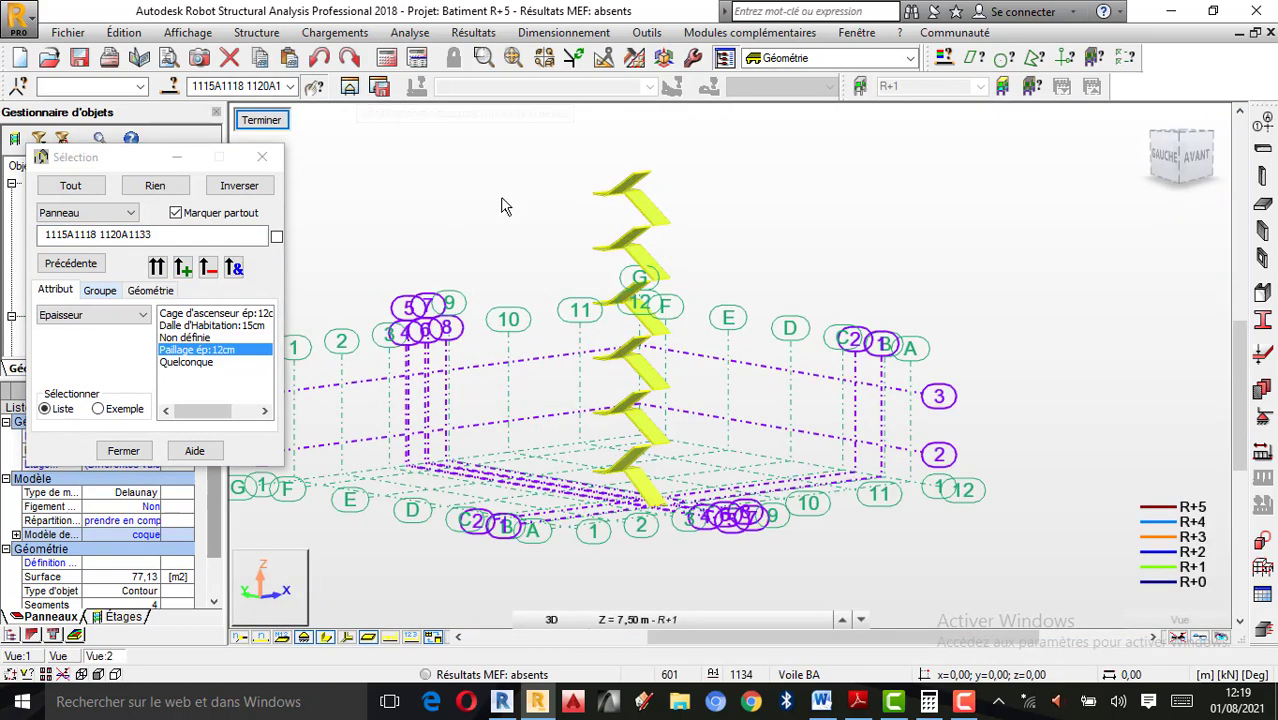
{"action": "scroll", "coordinate": [716, 300], "scroll_direction": "down", "scroll_amount": 3}
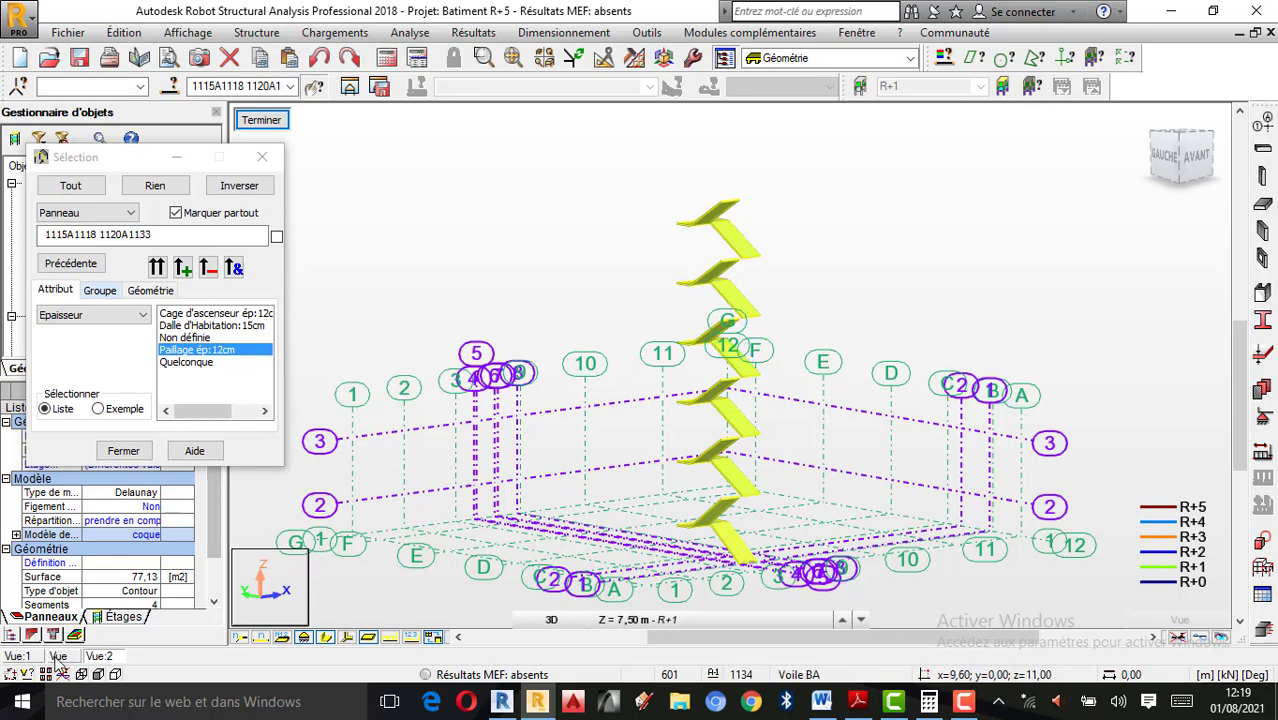
Bring up the earlier isolated view of the elevator shaft and stairs, look it over, and close it
{"action": "left_click", "coordinate": [20, 656]}
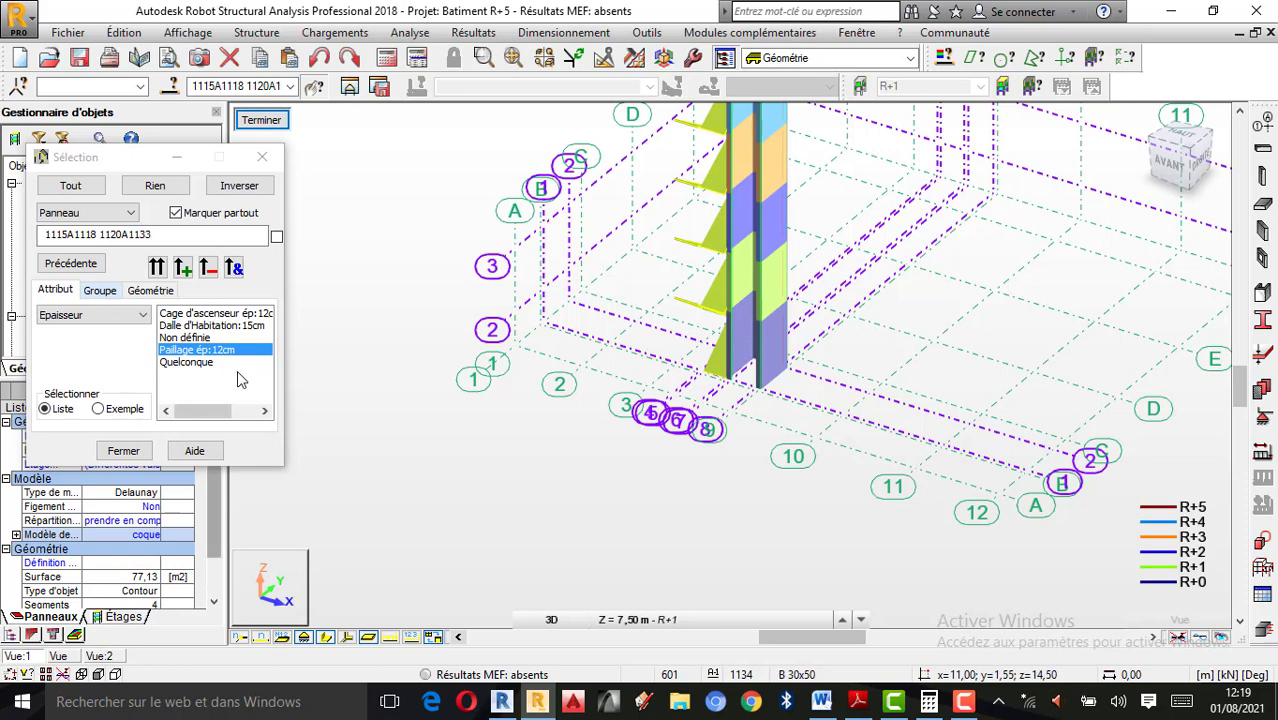
{"action": "scroll", "coordinate": [580, 557], "scroll_direction": "down", "scroll_amount": 2}
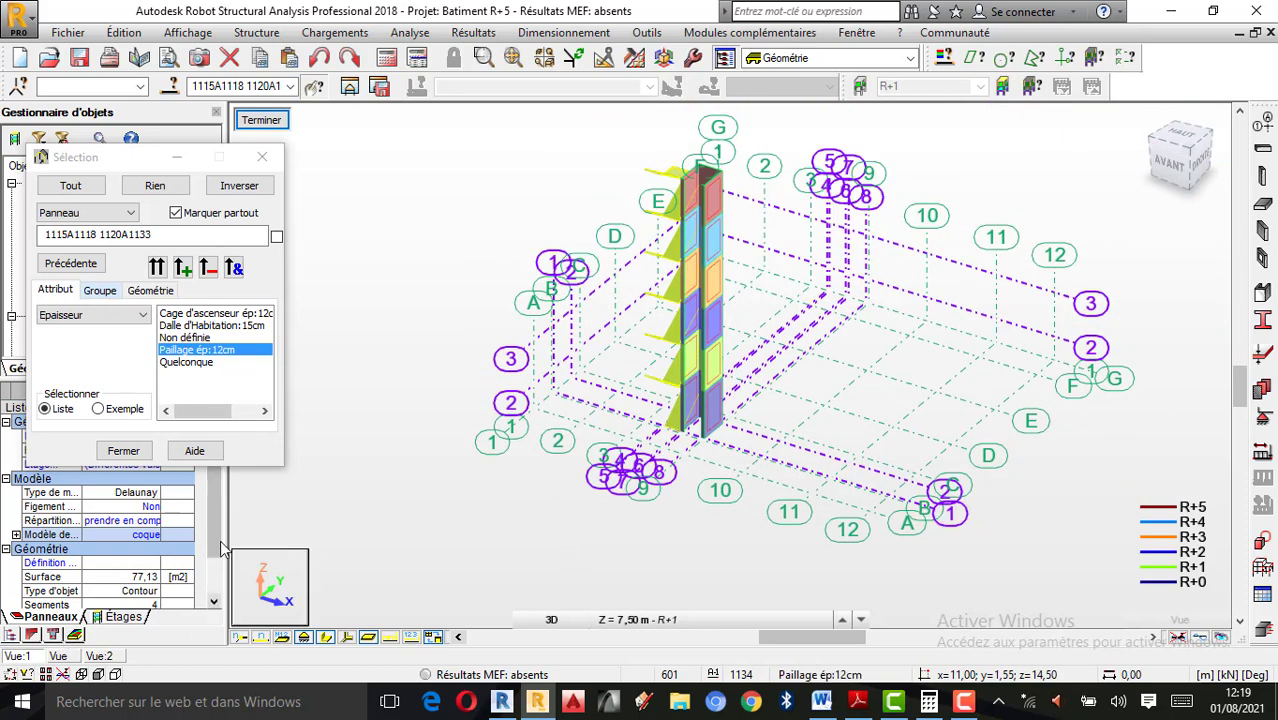
{"action": "left_click", "coordinate": [261, 120]}
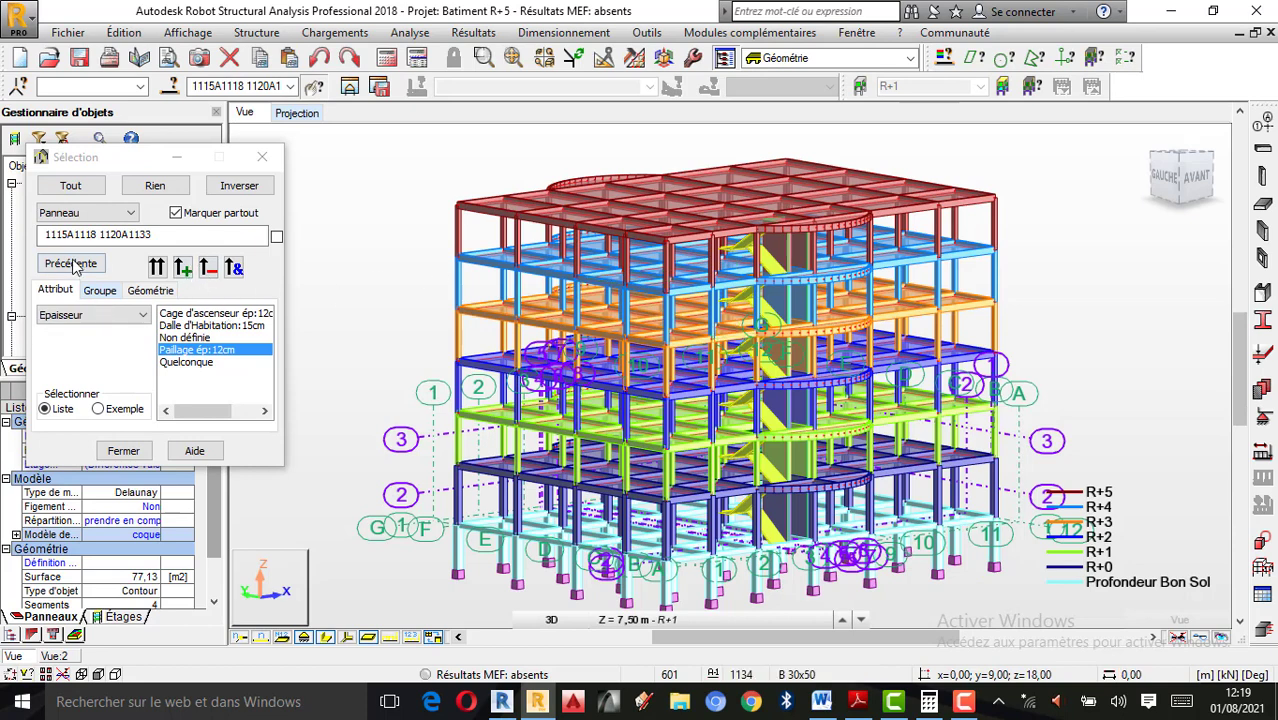
Add the panels with the elevator shaft thickness (Cage d'ascenseur) to the selection and isolate them with the stairs in a new view
{"action": "left_click", "coordinate": [228, 316]}
{"action": "left_click", "coordinate": [184, 269]}
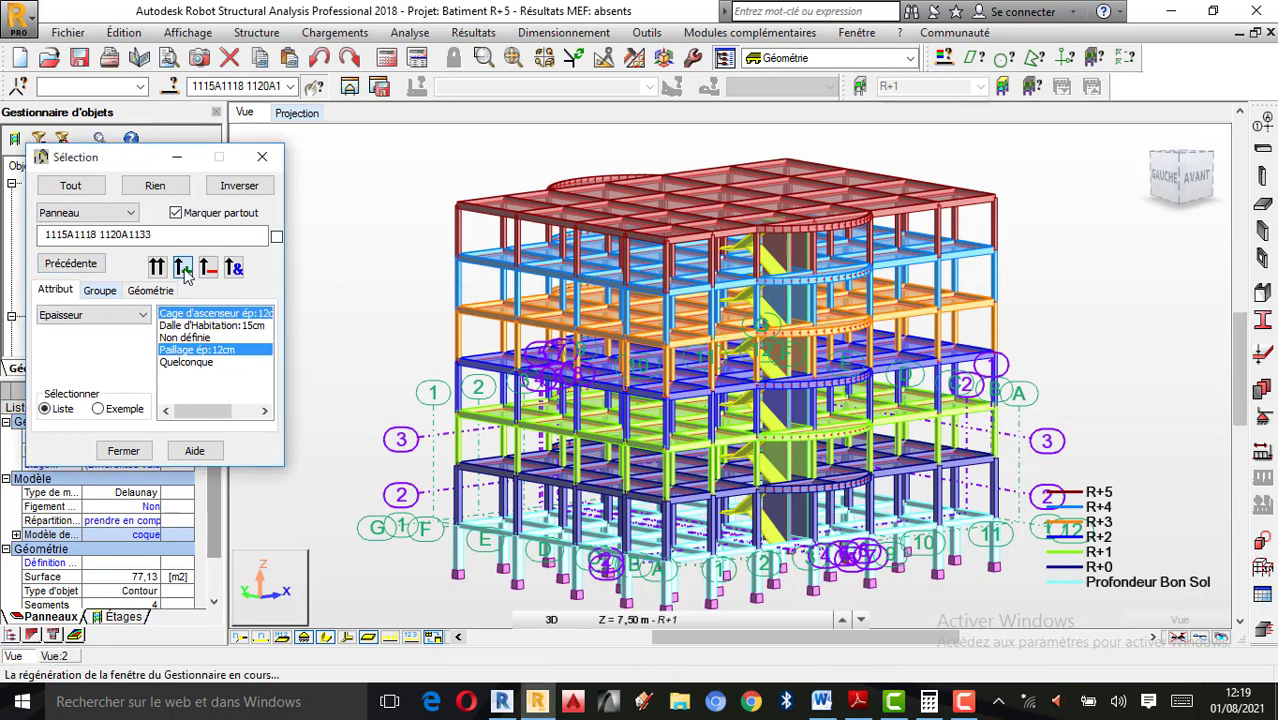
{"action": "left_click", "coordinate": [350, 88]}
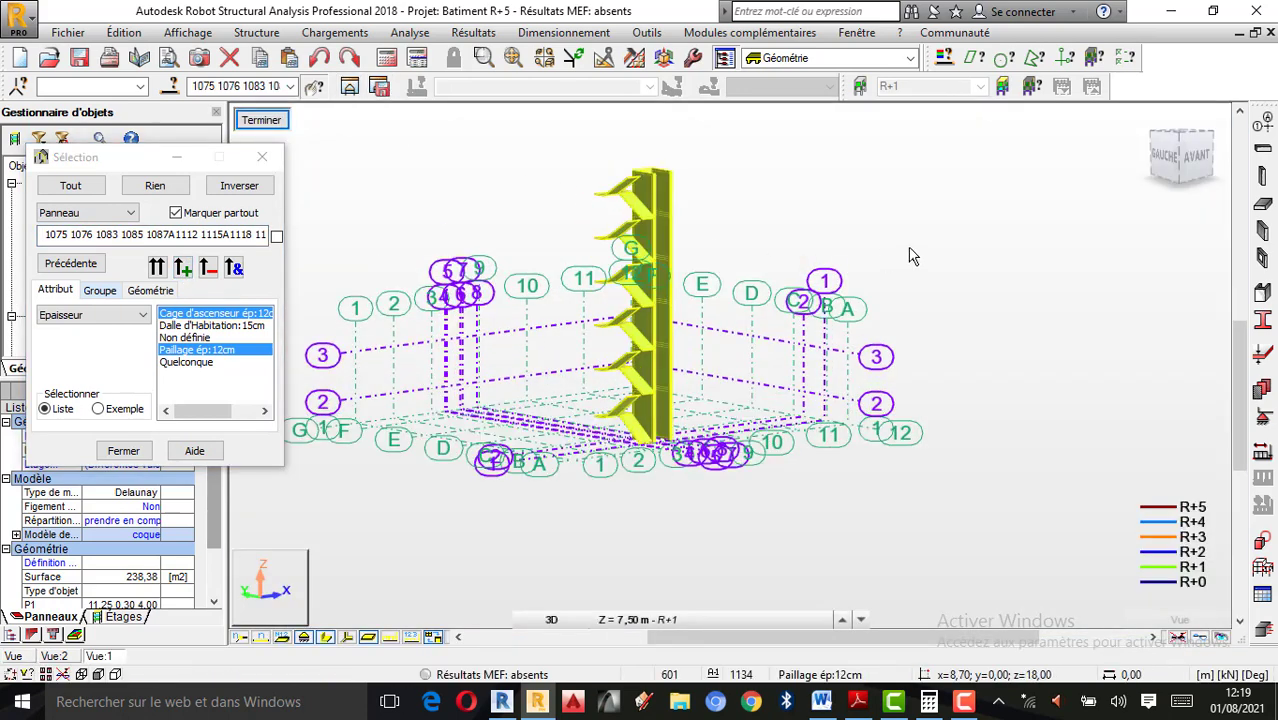
Orbit around the isolated stairs and elevator shaft and examine how the flights and landings meet the shaft walls
{"action": "right_click", "coordinate": [908, 256]}
{"action": "left_click", "coordinate": [858, 322]}
{"action": "left_click_drag", "start_coordinate": [713, 333], "coordinate": [625, 240]}
{"action": "scroll", "coordinate": [620, 260], "scroll_direction": "up", "scroll_amount": 5}
{"action": "scroll", "coordinate": [672, 256], "scroll_direction": "up", "scroll_amount": 2}
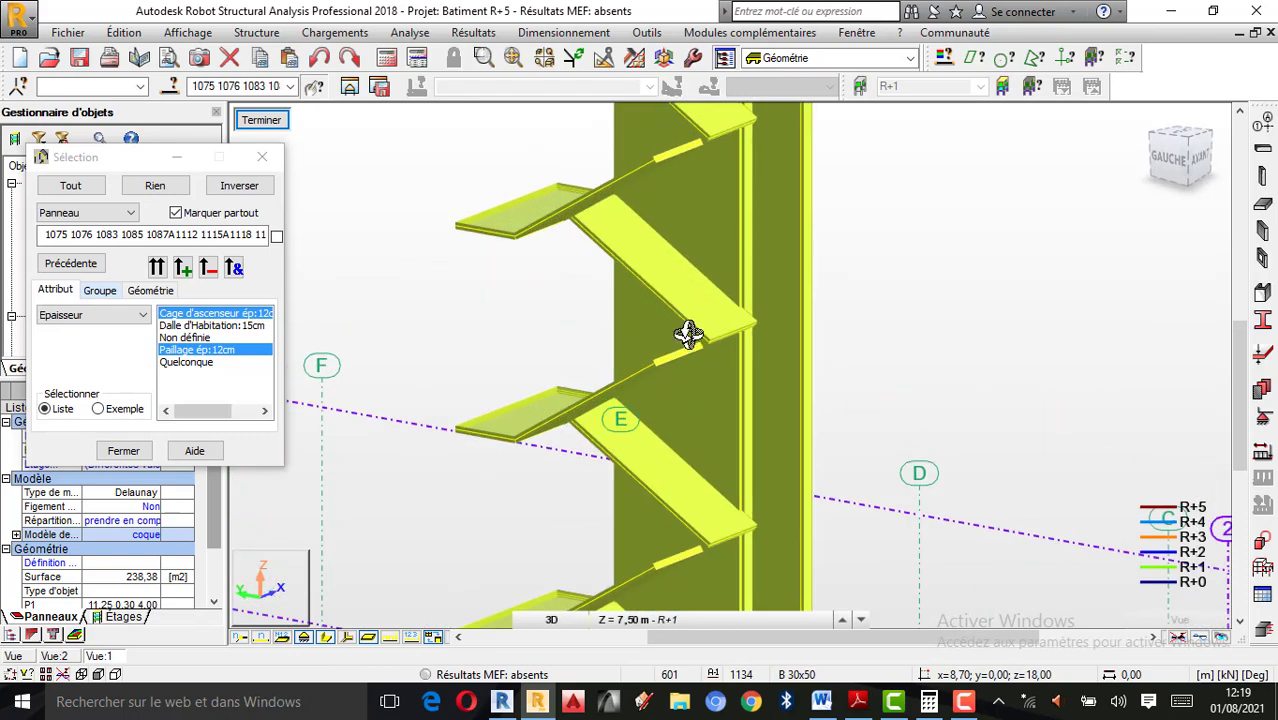
{"action": "left_click_drag", "start_coordinate": [688, 334], "coordinate": [710, 452]}
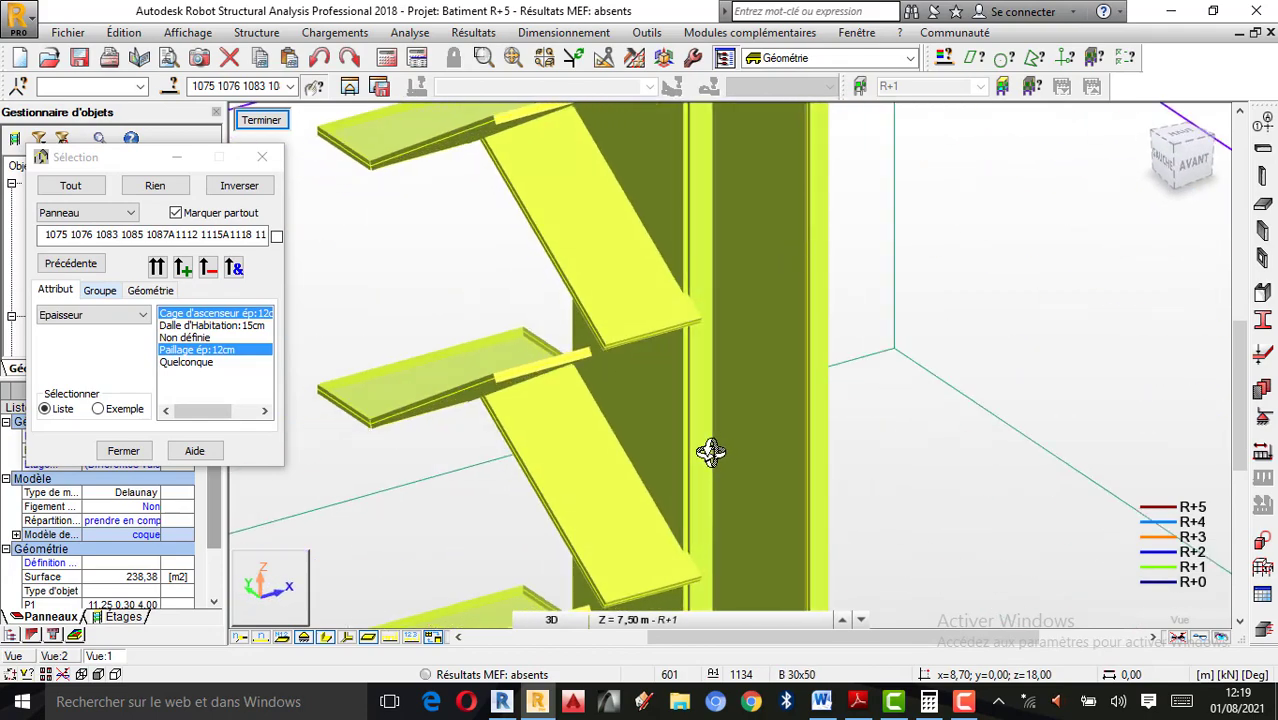
{"action": "scroll", "coordinate": [712, 420], "scroll_direction": "down", "scroll_amount": 3}
{"action": "left_click_drag", "start_coordinate": [713, 365], "coordinate": [731, 469]}
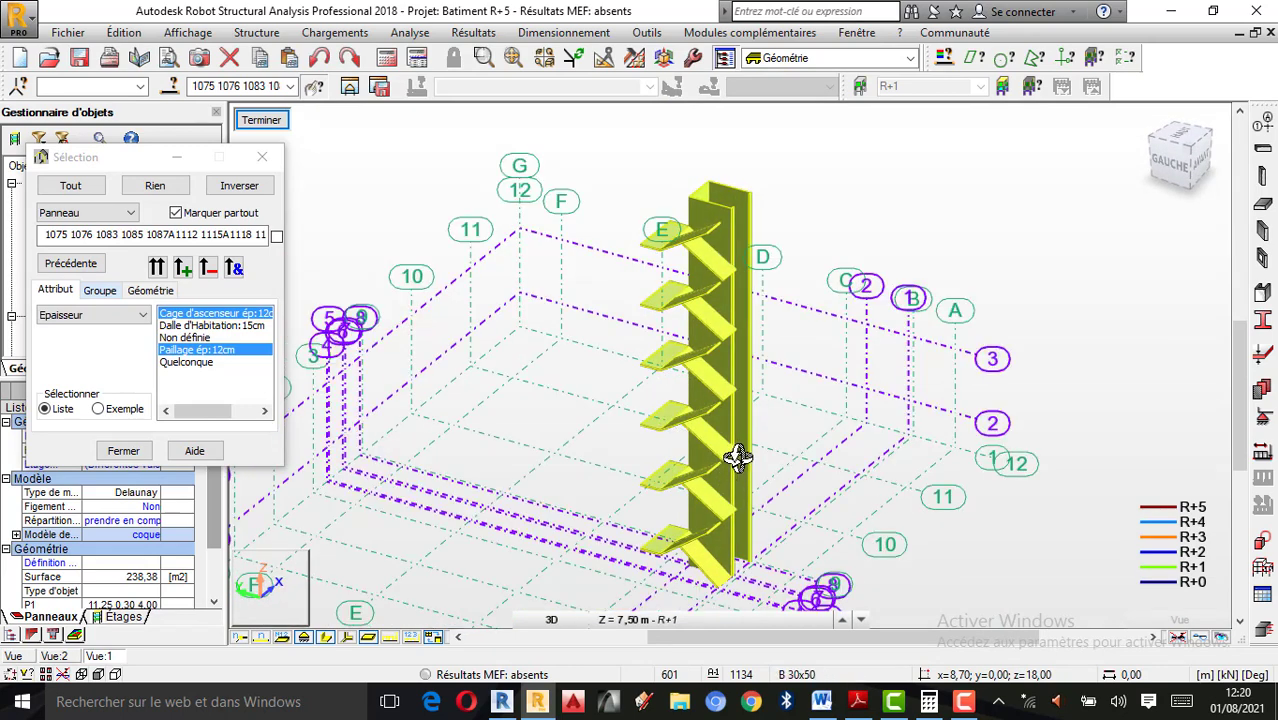
{"action": "left_click_drag", "start_coordinate": [785, 408], "coordinate": [740, 420]}
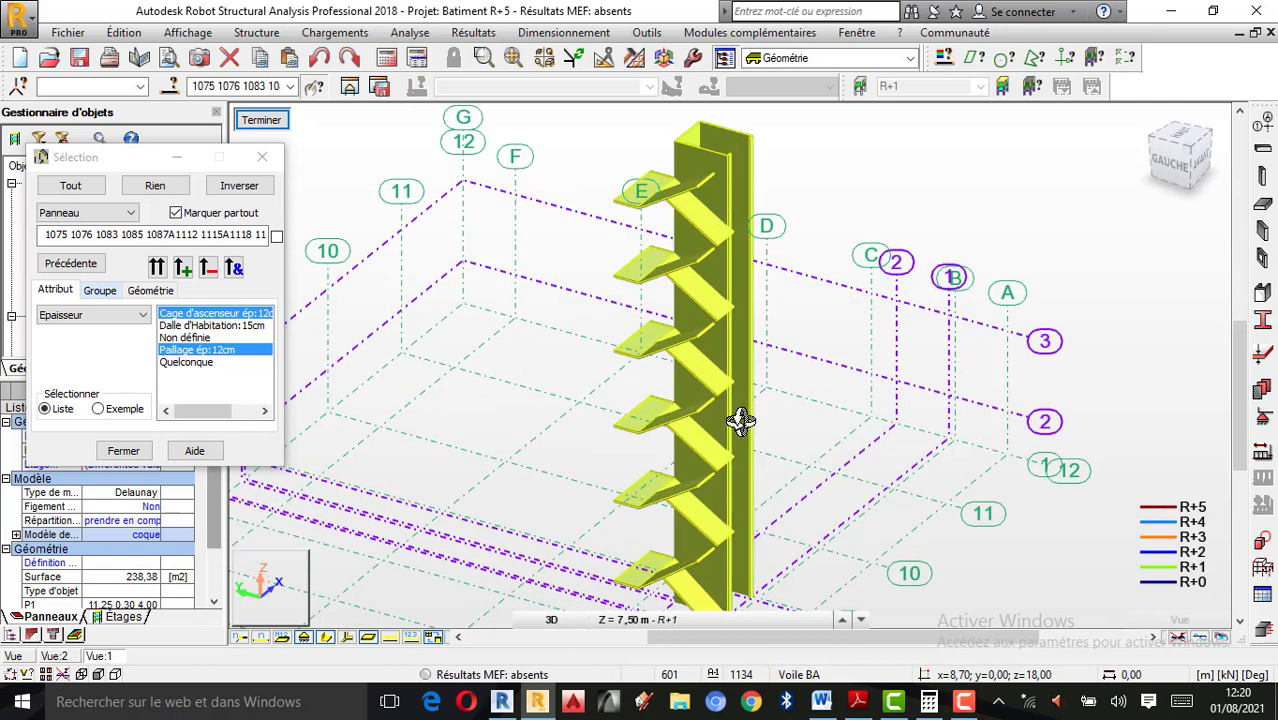
{"action": "left_click_drag", "start_coordinate": [745, 371], "coordinate": [740, 395]}
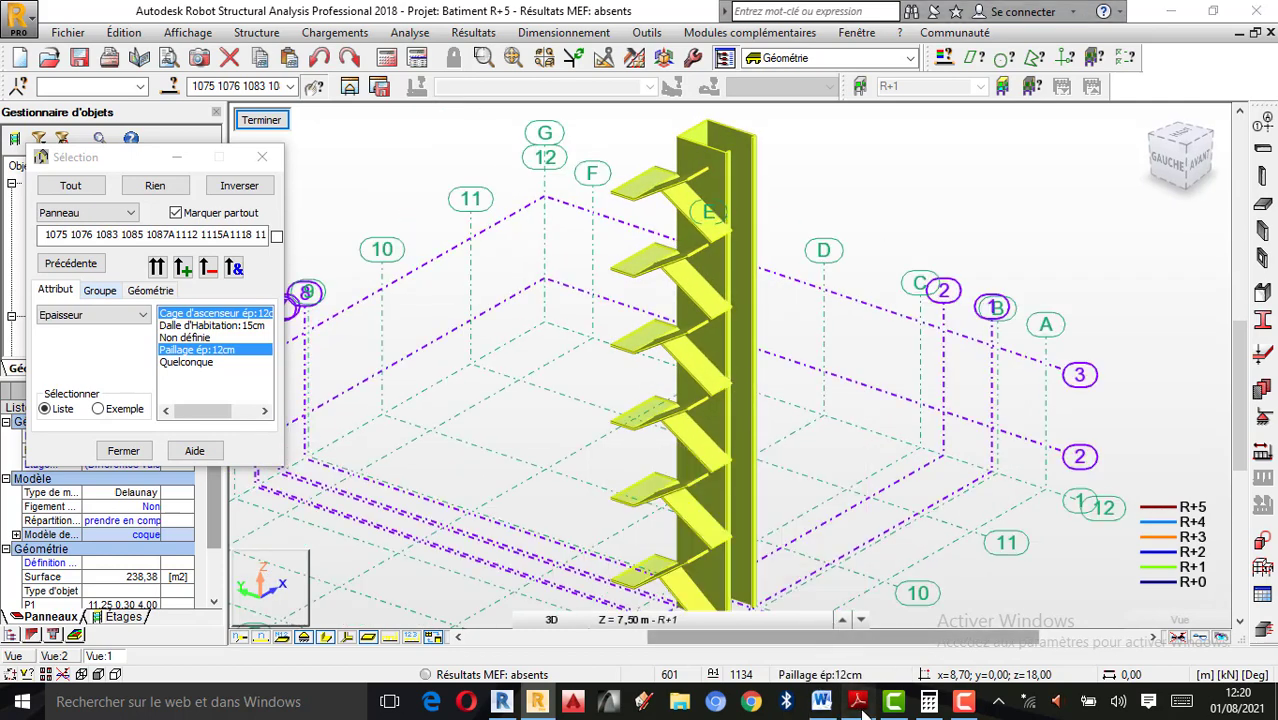
Switch to the project PDF in Adobe Reader, view page 147 with the stair and elevator chapter, and return to Robot
{"action": "left_click", "coordinate": [858, 704]}
{"action": "scroll", "coordinate": [689, 410], "scroll_direction": "up", "scroll_amount": 2}
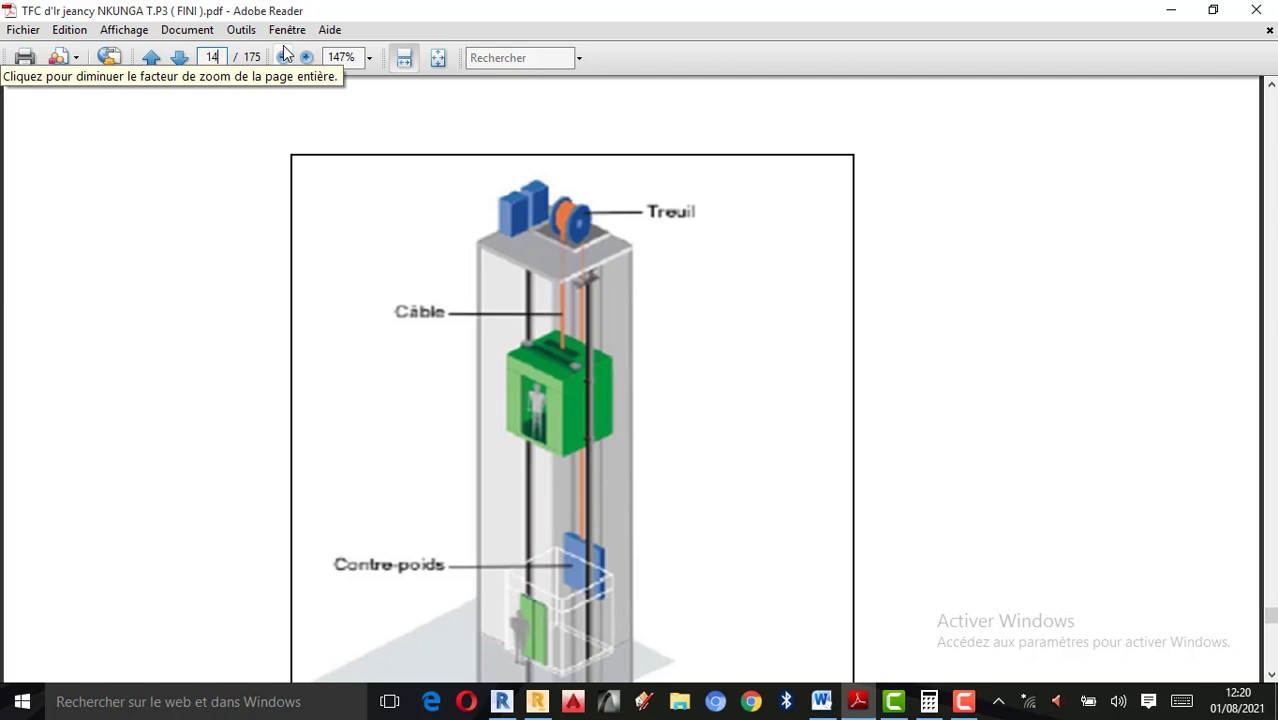
{"action": "key", "text": "Return"}
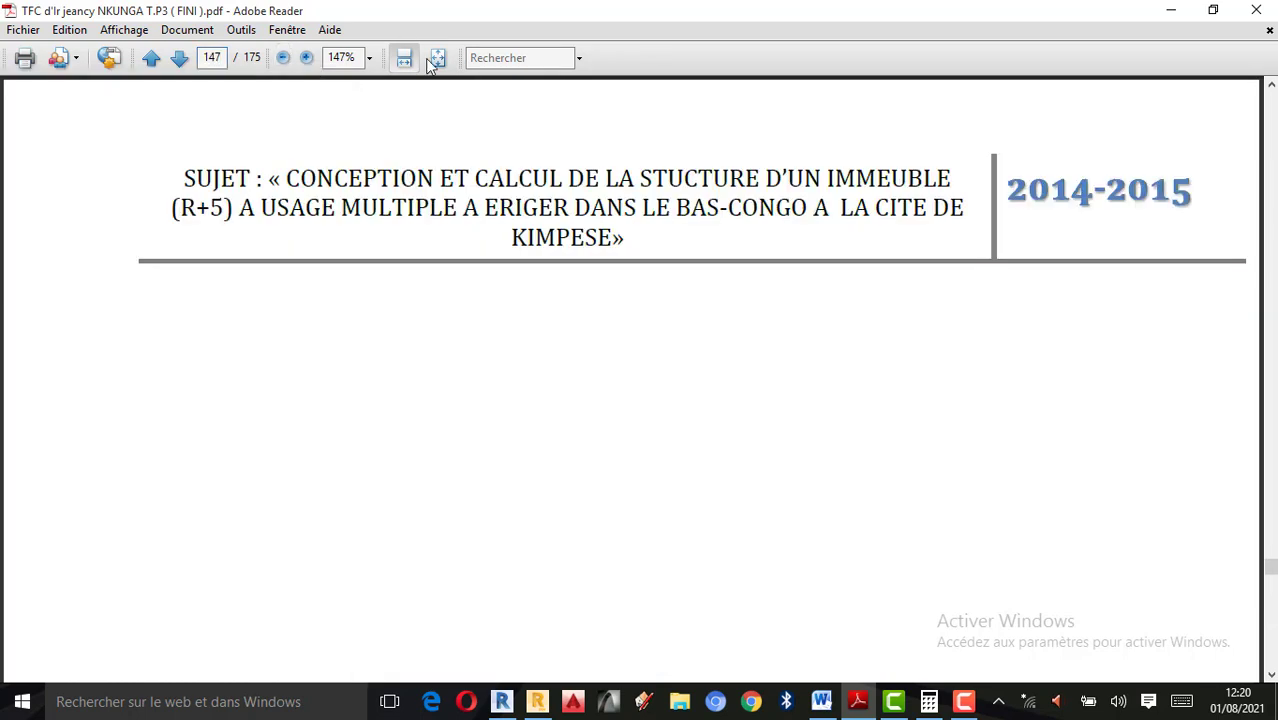
{"action": "scroll", "coordinate": [586, 257], "scroll_direction": "down", "scroll_amount": 9}
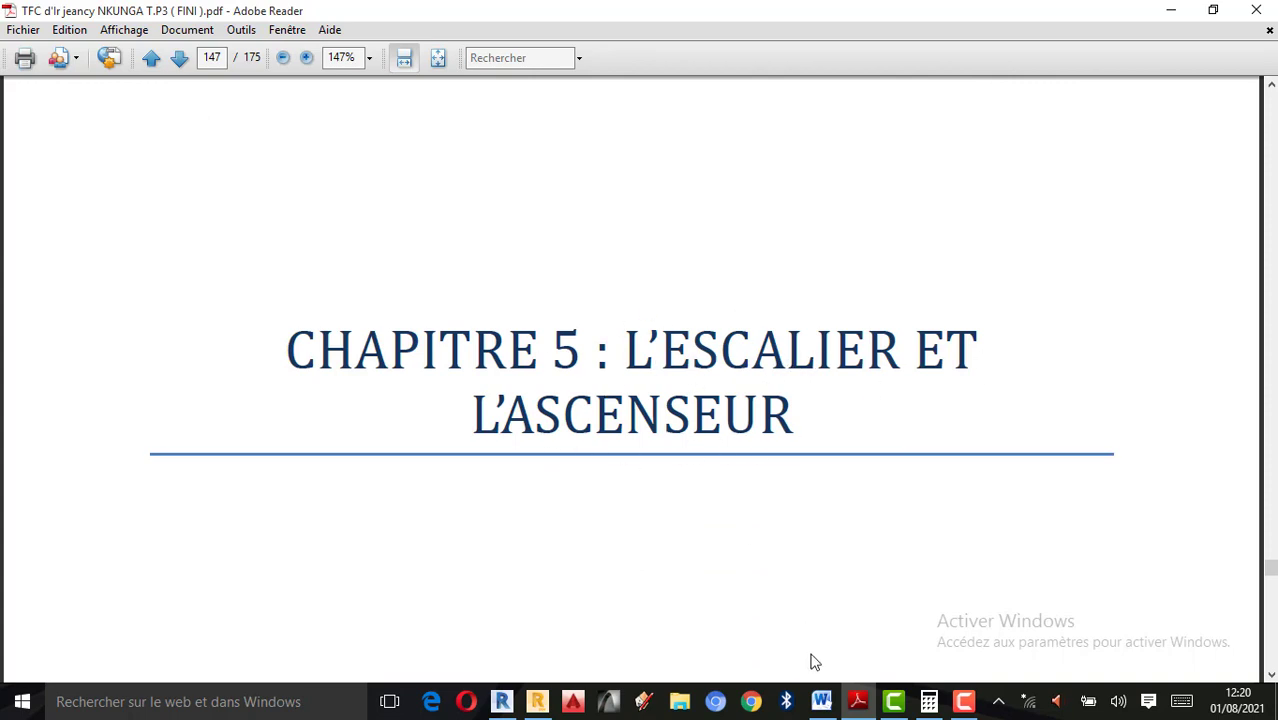
{"action": "left_click", "coordinate": [545, 703]}
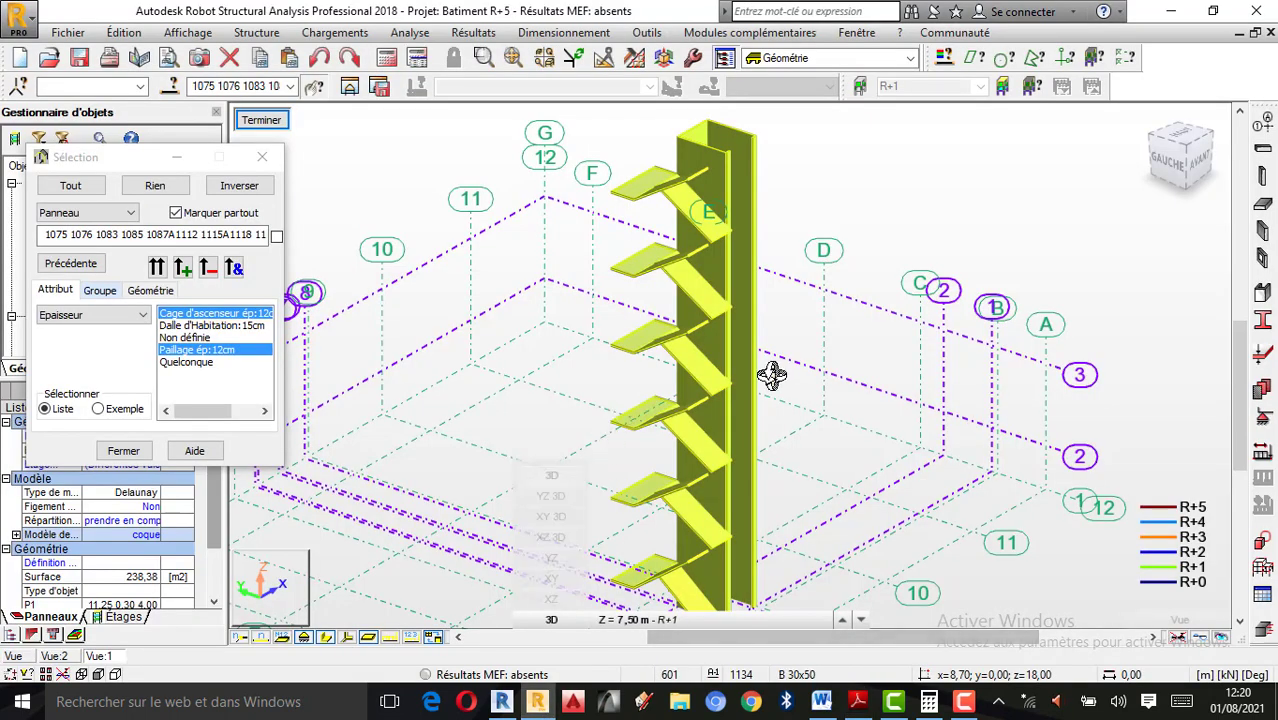
Return from the isolated stairs and shaft to the full building view and clear the panel selection
{"action": "scroll", "coordinate": [786, 370], "scroll_direction": "down", "scroll_amount": 3}
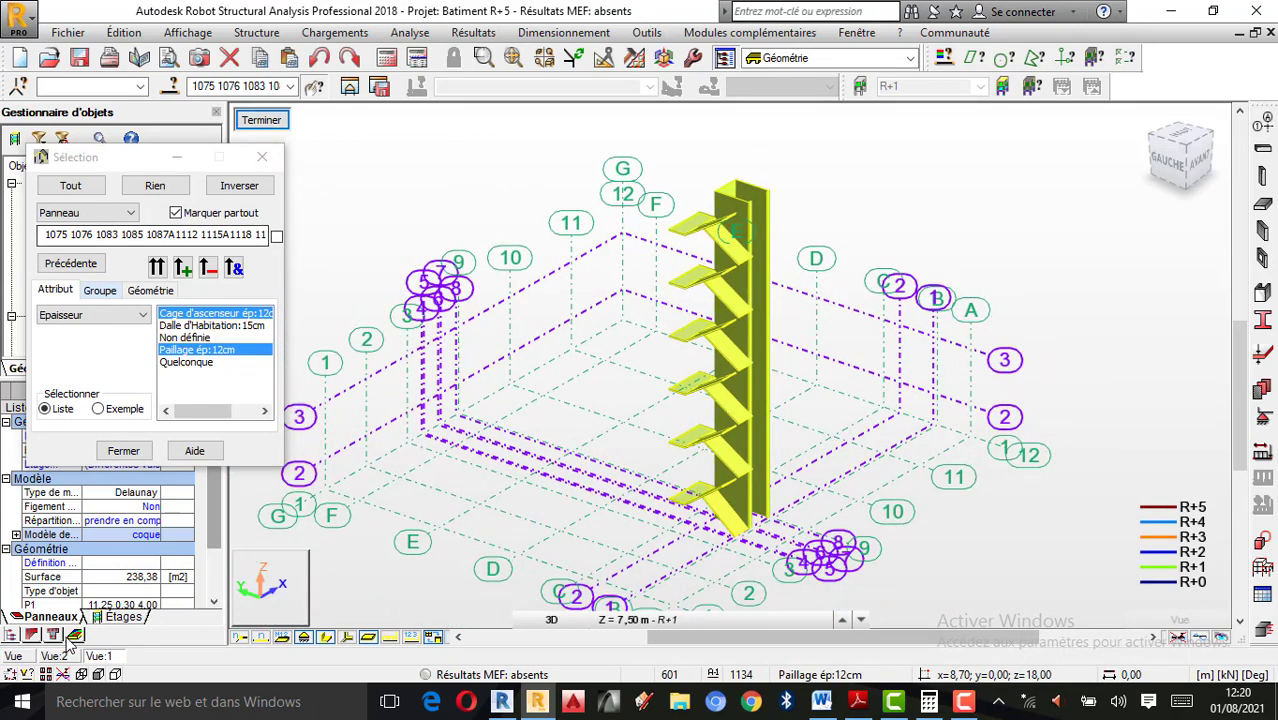
{"action": "left_click", "coordinate": [14, 656]}
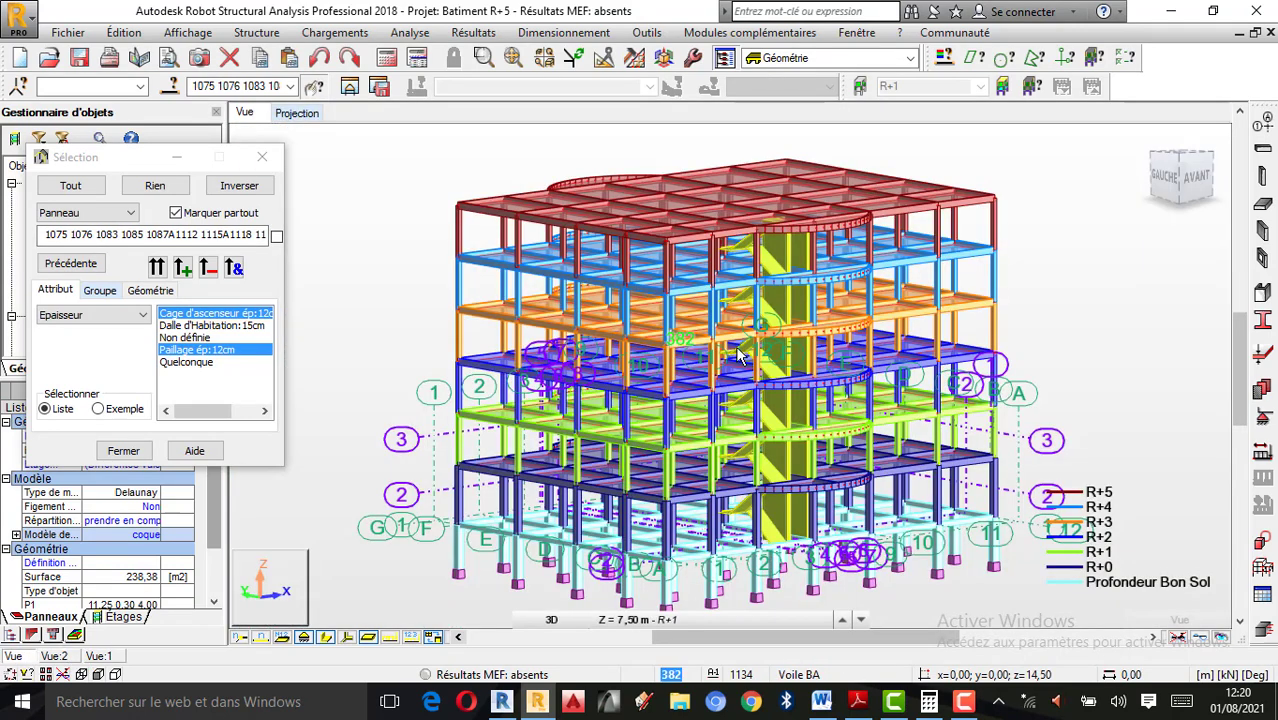
{"action": "left_click", "coordinate": [1106, 412]}
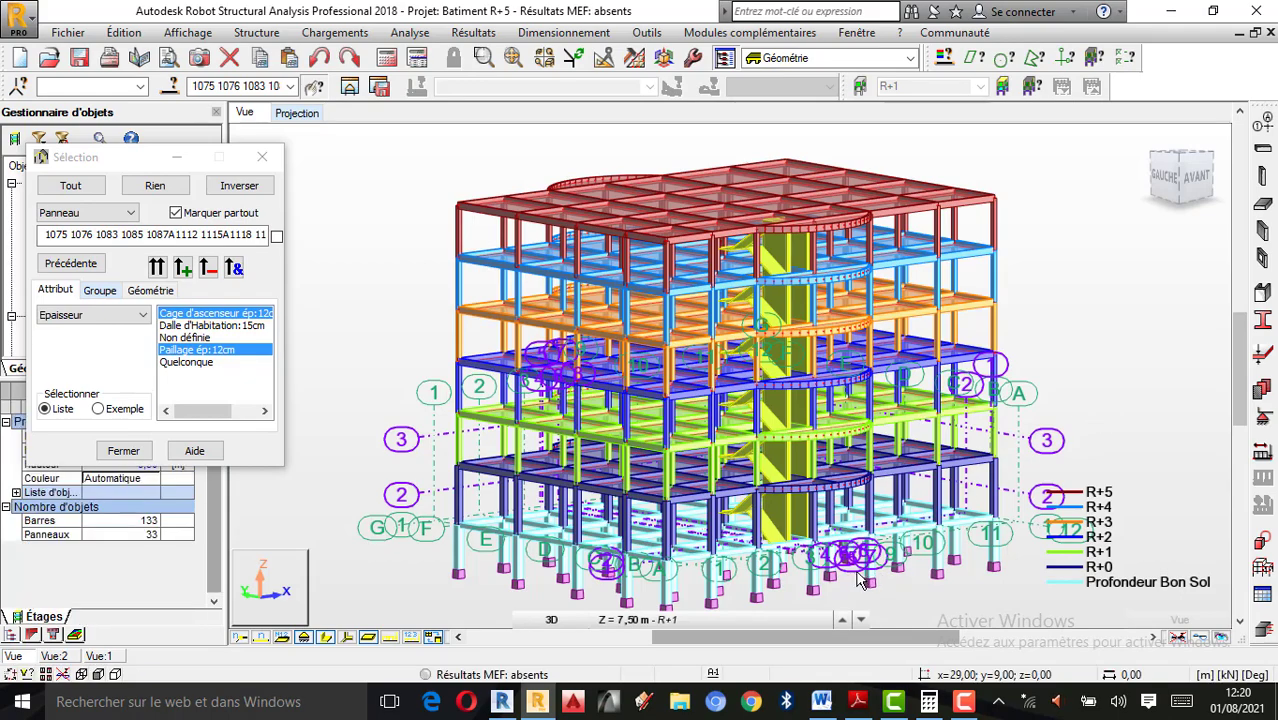
{"action": "scroll", "coordinate": [848, 574], "scroll_direction": "up", "scroll_amount": 2}
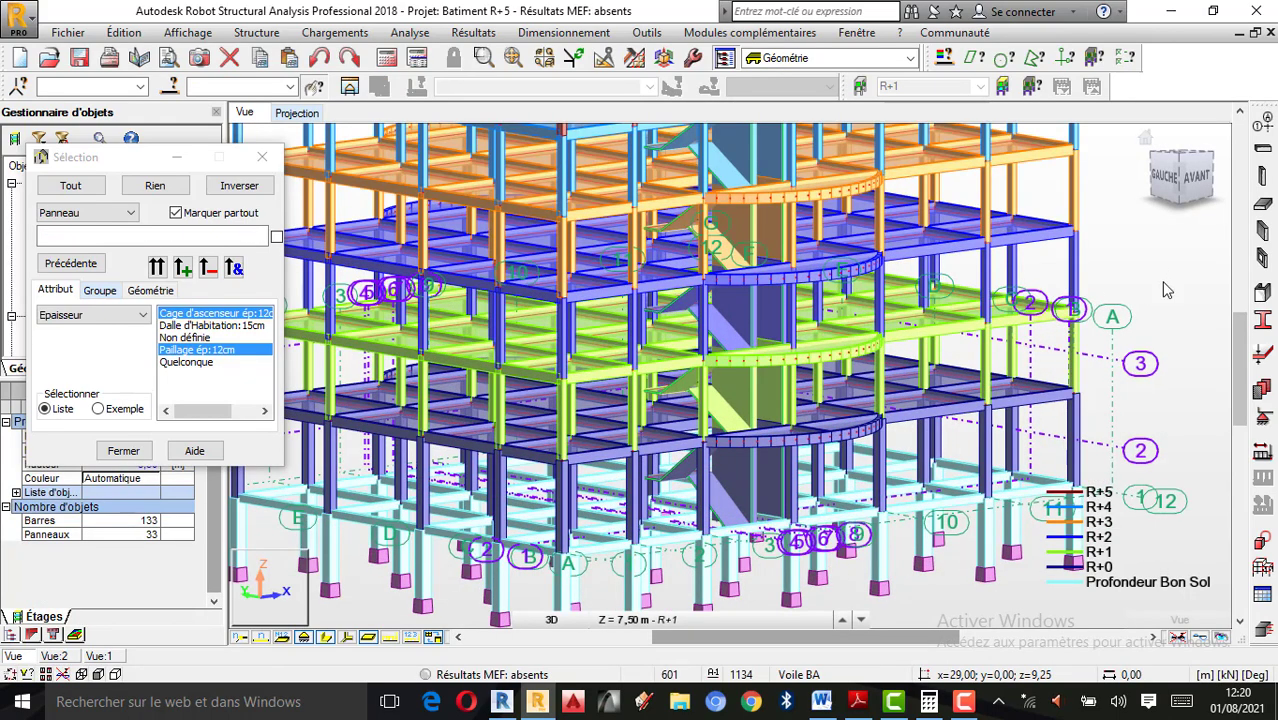
Orbit in 3D around the complete building and examine the stairs and elevator shaft within the structure from the foundations to R+5
{"action": "right_click", "coordinate": [1035, 279]}
{"action": "left_click", "coordinate": [1085, 352]}
{"action": "left_click_drag", "start_coordinate": [765, 522], "coordinate": [539, 432]}
{"action": "scroll", "coordinate": [573, 361], "scroll_direction": "up", "scroll_amount": 5}
{"action": "scroll", "coordinate": [538, 432], "scroll_direction": "down", "scroll_amount": 10}
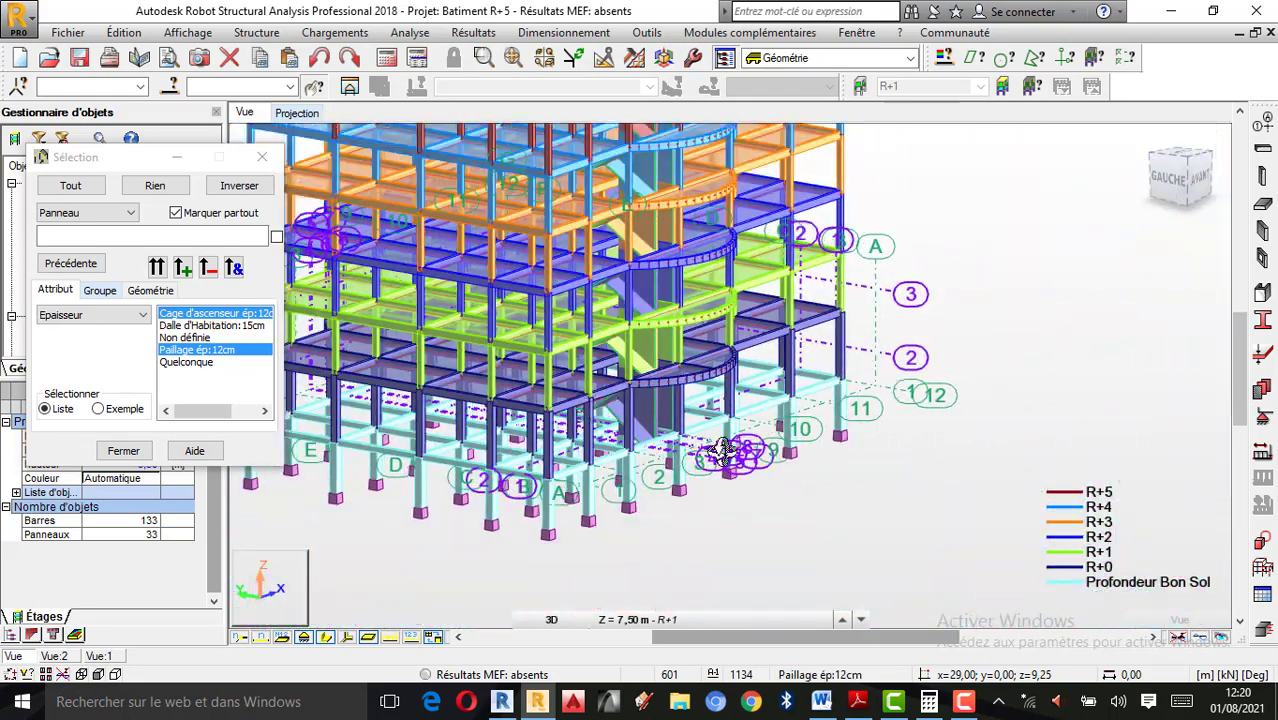
{"action": "left_click_drag", "start_coordinate": [596, 242], "coordinate": [722, 405]}
{"action": "scroll", "coordinate": [970, 376], "scroll_direction": "up", "scroll_amount": 1}
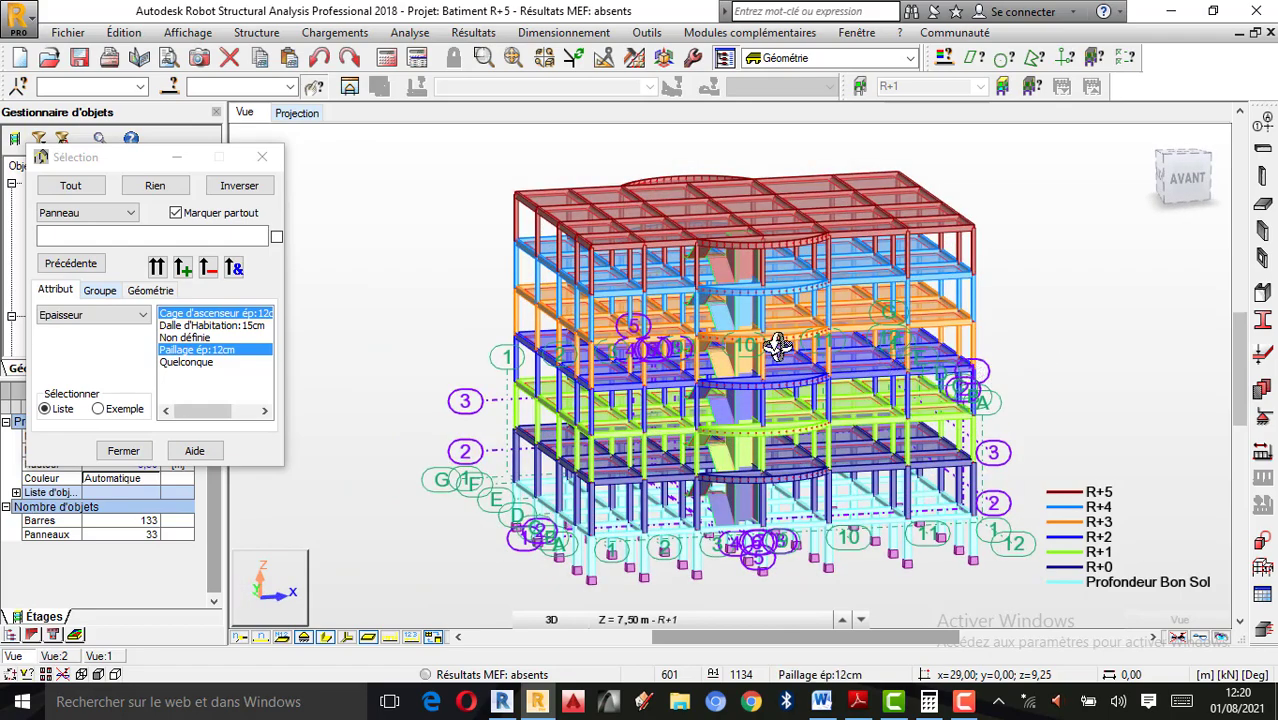
{"action": "left_click_drag", "start_coordinate": [922, 390], "coordinate": [987, 389]}
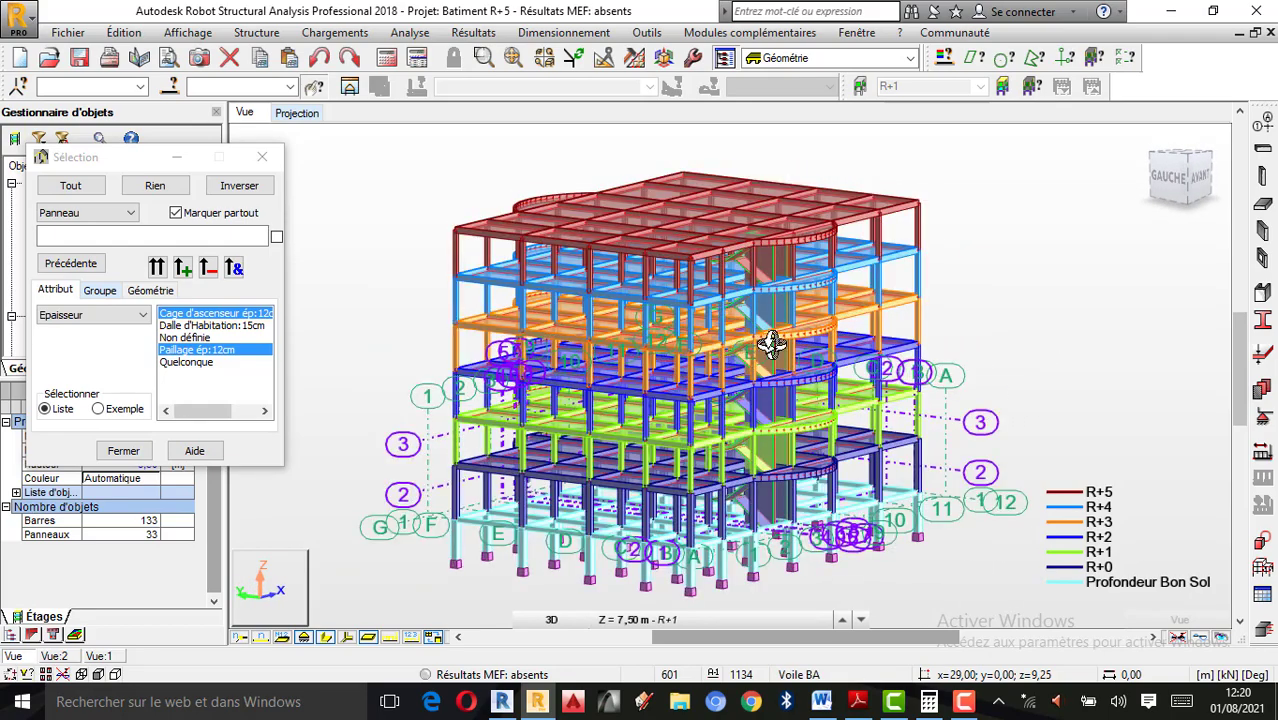
{"action": "left_click_drag", "start_coordinate": [768, 347], "coordinate": [757, 241]}
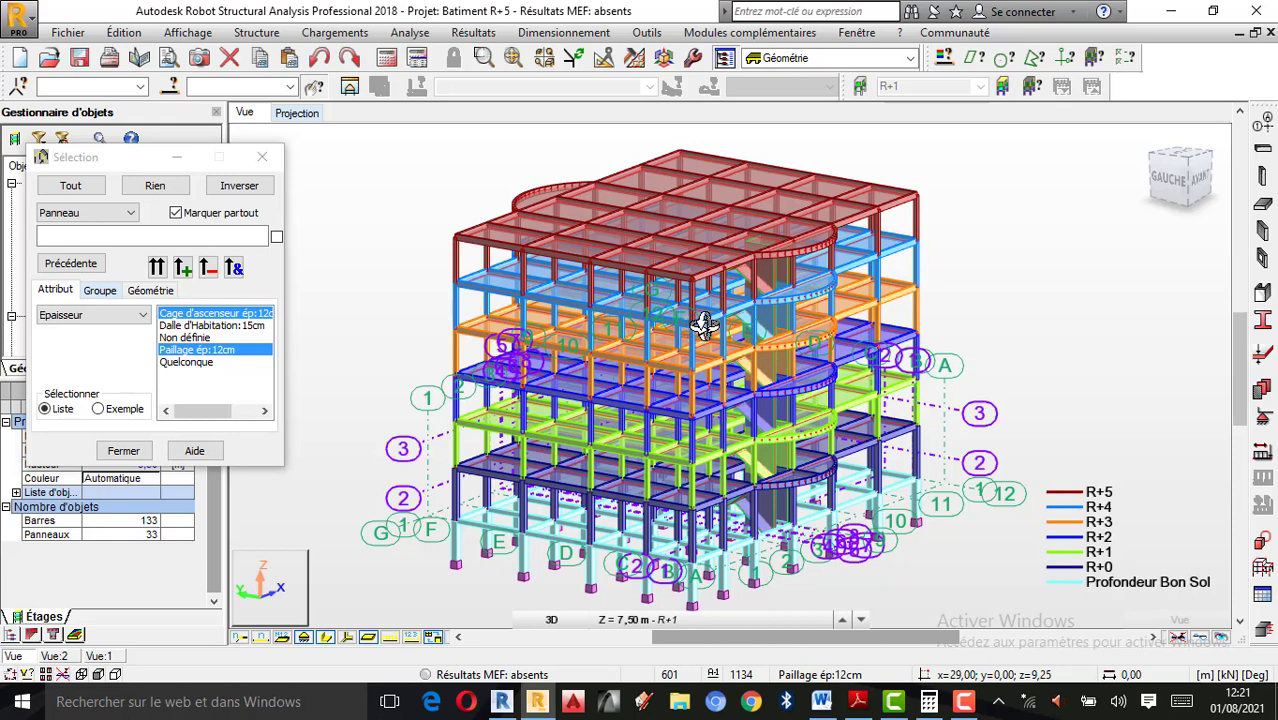
{"action": "scroll", "coordinate": [703, 323], "scroll_direction": "up", "scroll_amount": 2}
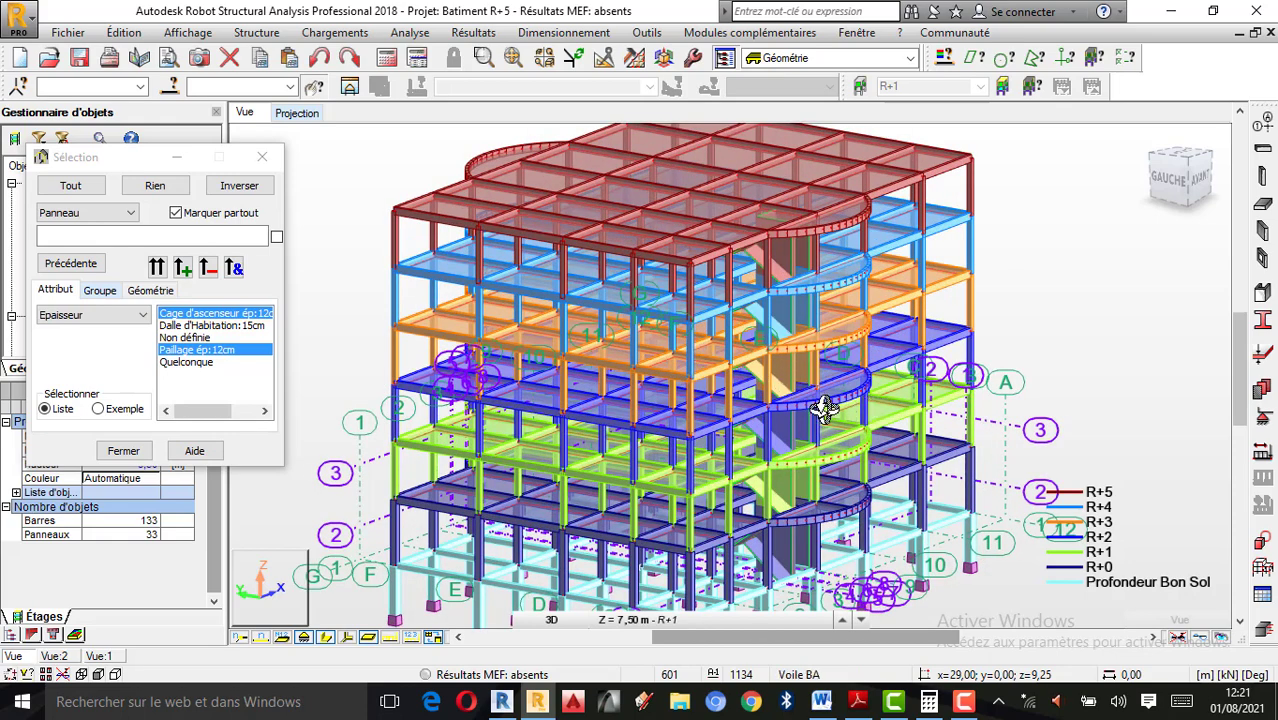
{"action": "scroll", "coordinate": [822, 407], "scroll_direction": "down", "scroll_amount": 1}
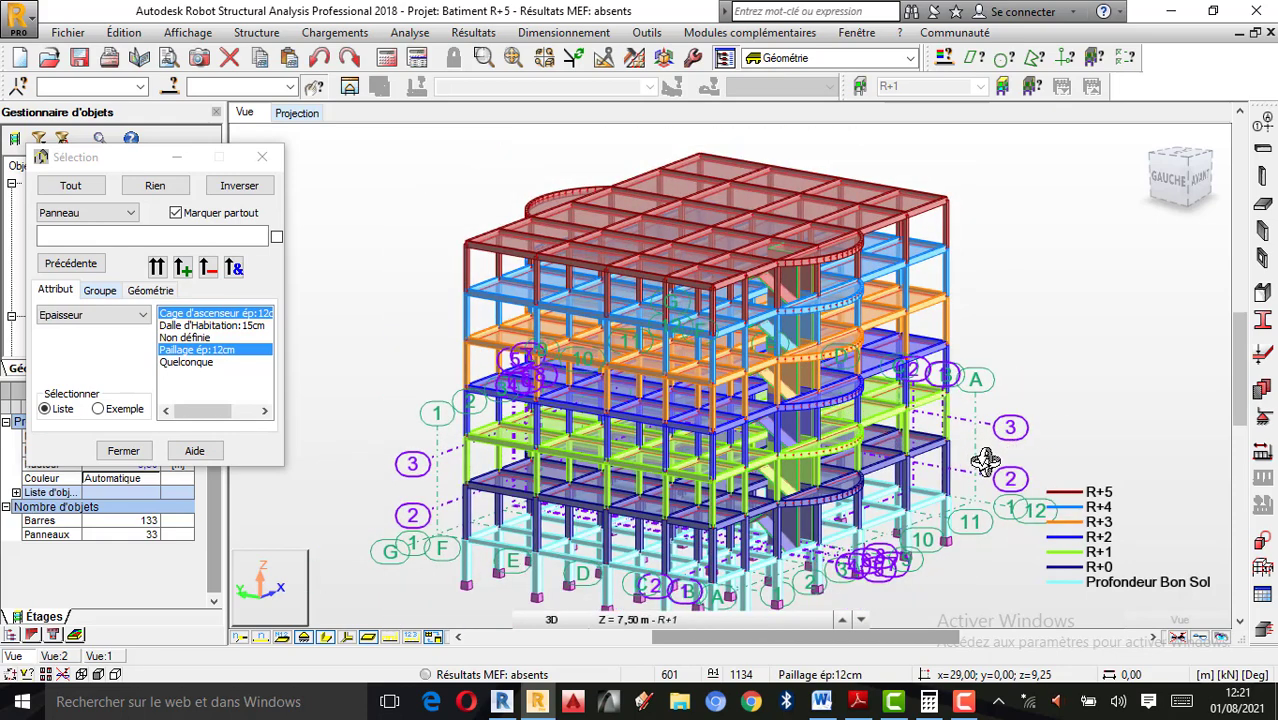
{"action": "middle_click_drag", "start_coordinate": [981, 456], "coordinate": [878, 456], "text": "shift"}
{"action": "scroll", "coordinate": [560, 362], "scroll_direction": "down", "scroll_amount": 2}
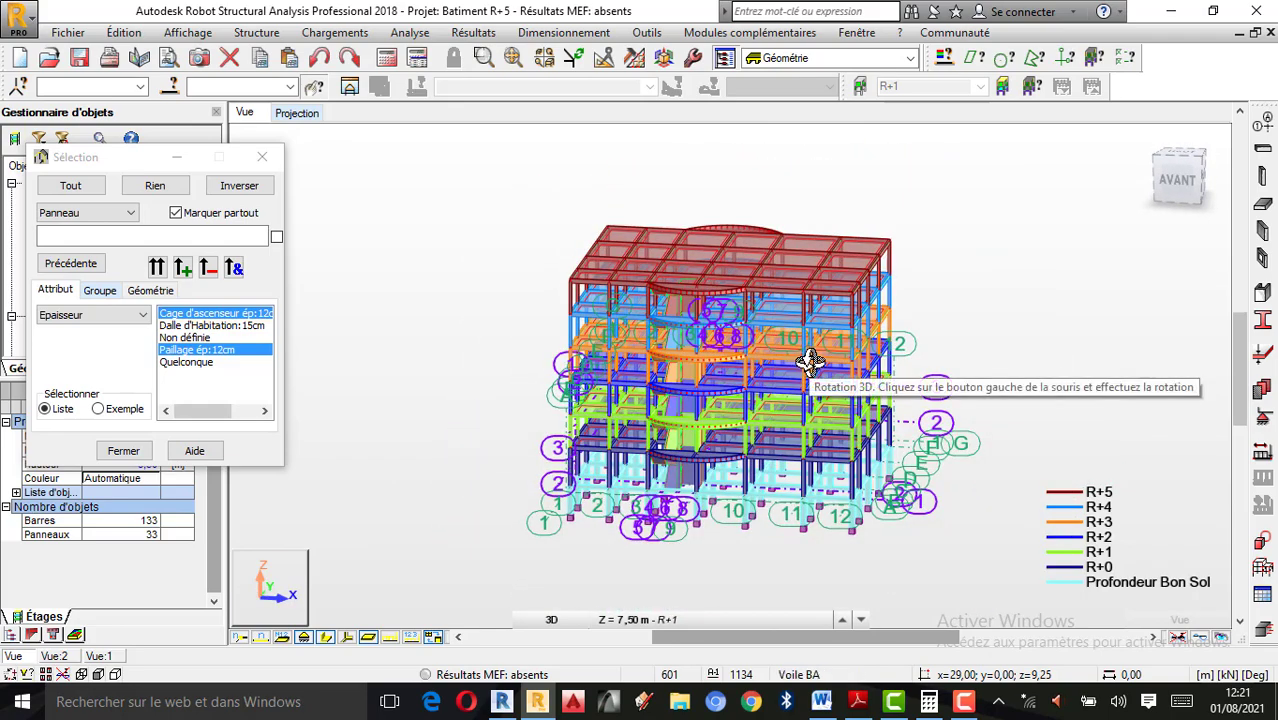
{"action": "scroll", "coordinate": [811, 364], "scroll_direction": "up", "scroll_amount": 2}
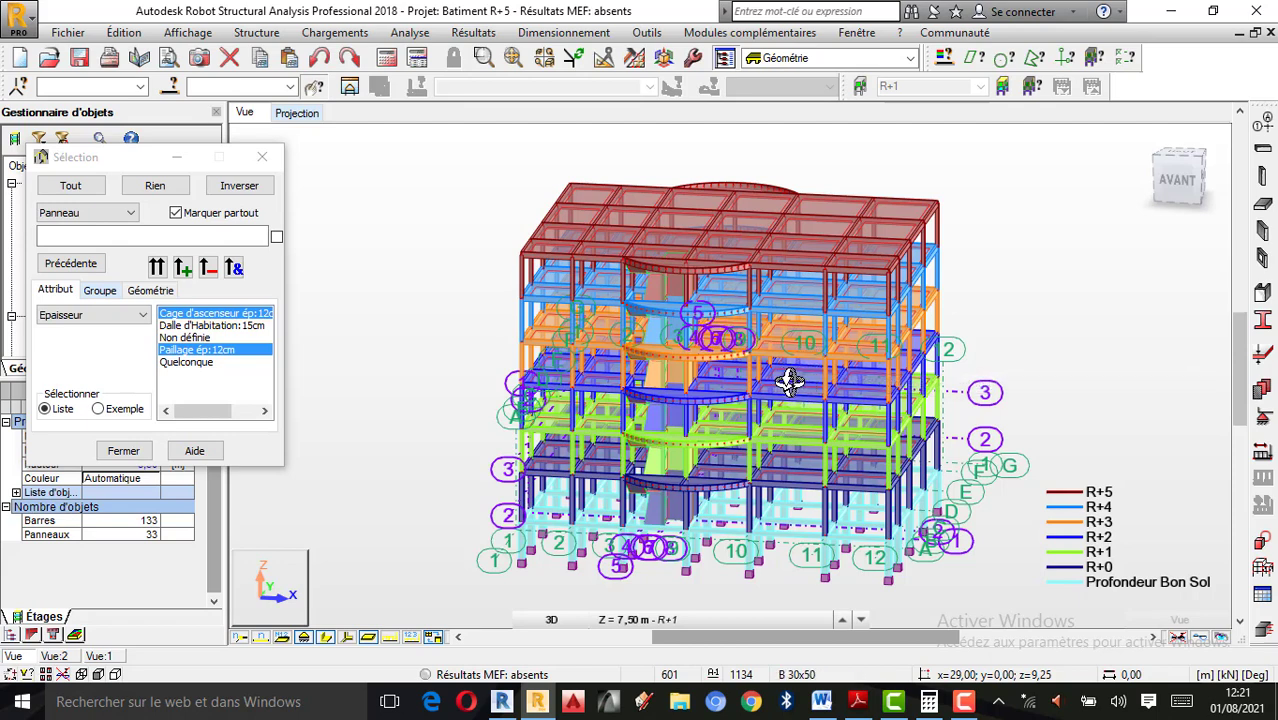
{"action": "scroll", "coordinate": [790, 380], "scroll_direction": "up", "scroll_amount": 1}
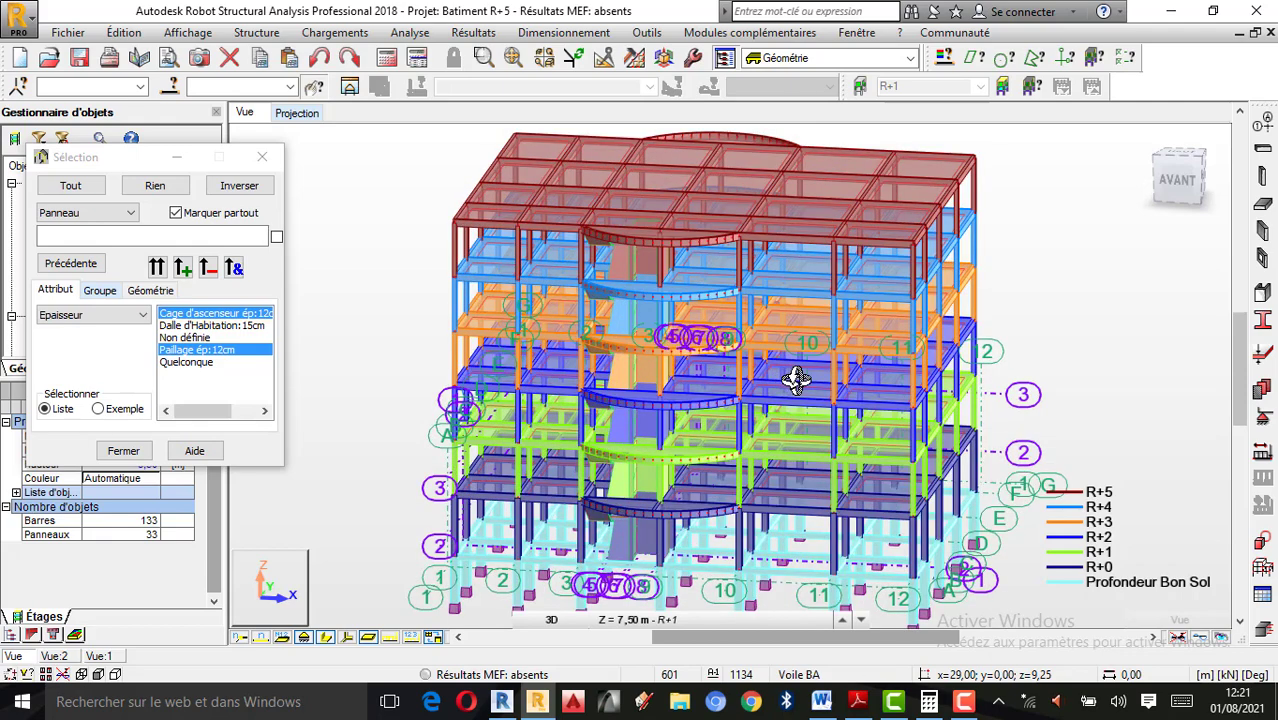
{"action": "left_click_drag", "start_coordinate": [848, 386], "coordinate": [803, 374]}
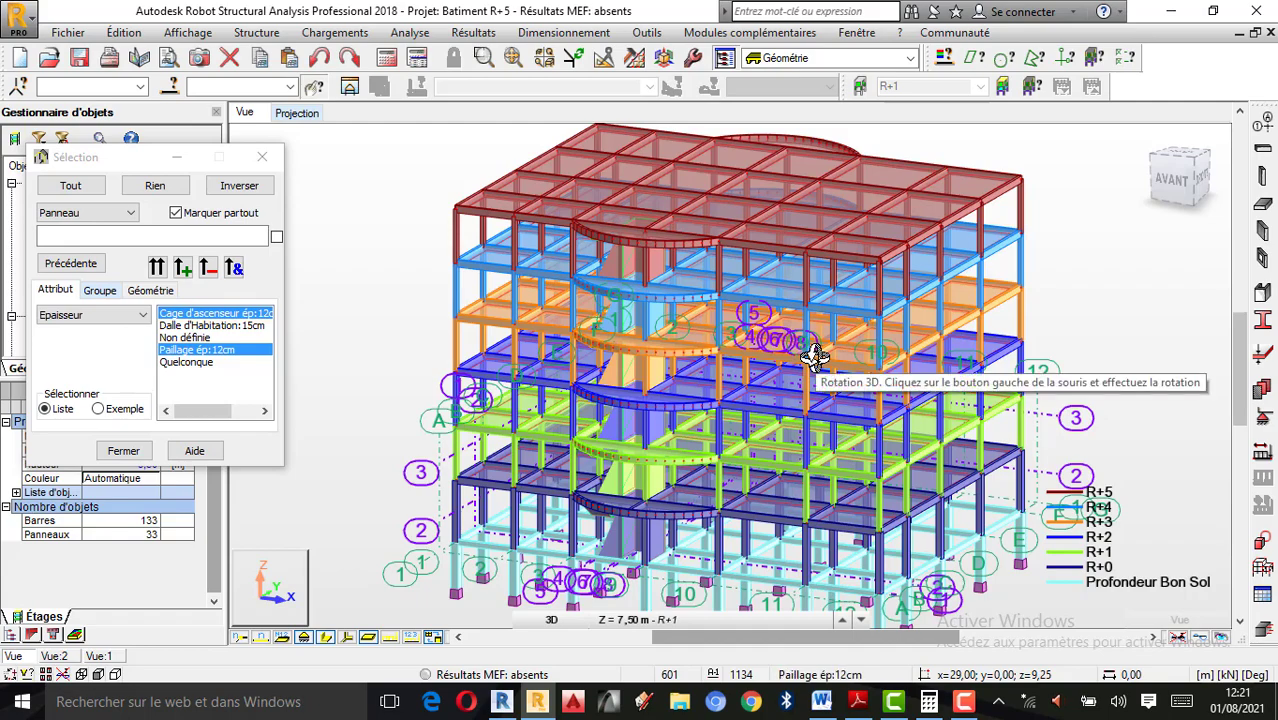
{"action": "mouse_move", "coordinate": [822, 376]}
{"action": "left_mouse_down"}
{"action": "mouse_move", "coordinate": [916, 380]}
{"action": "mouse_move", "coordinate": [838, 366]}
{"action": "left_mouse_up"}
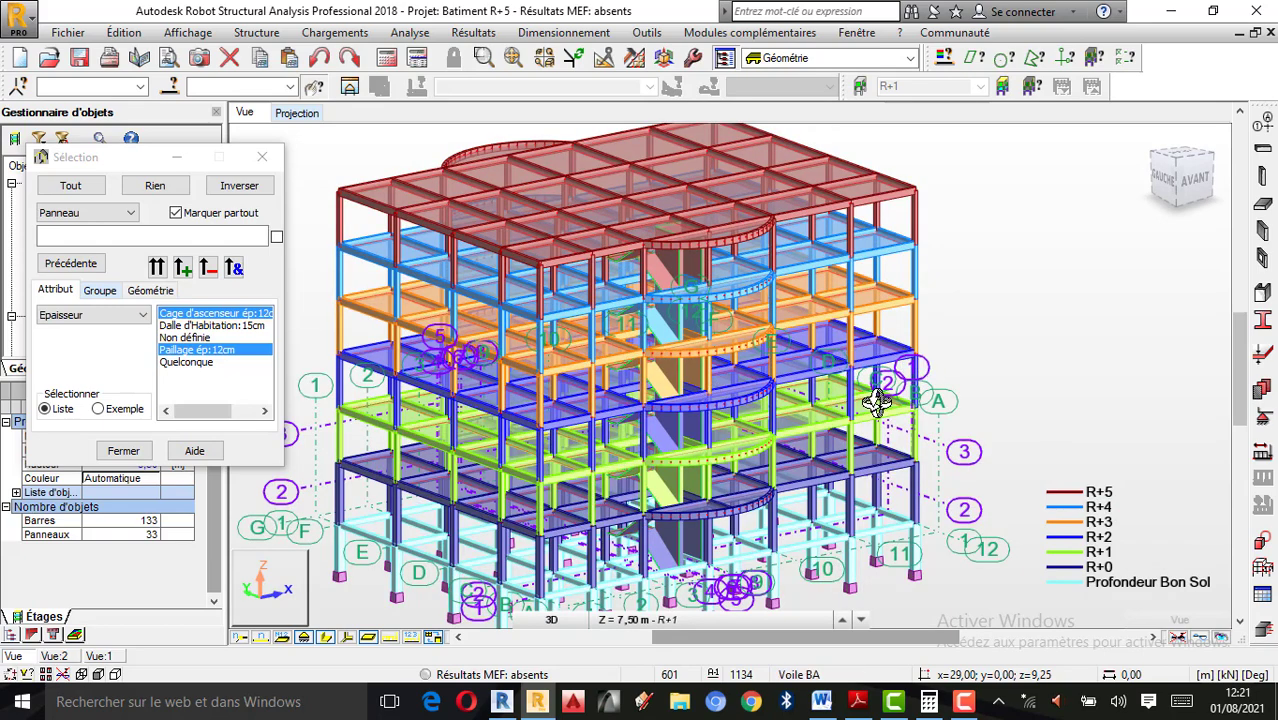
{"action": "left_click_drag", "start_coordinate": [970, 374], "coordinate": [826, 402]}
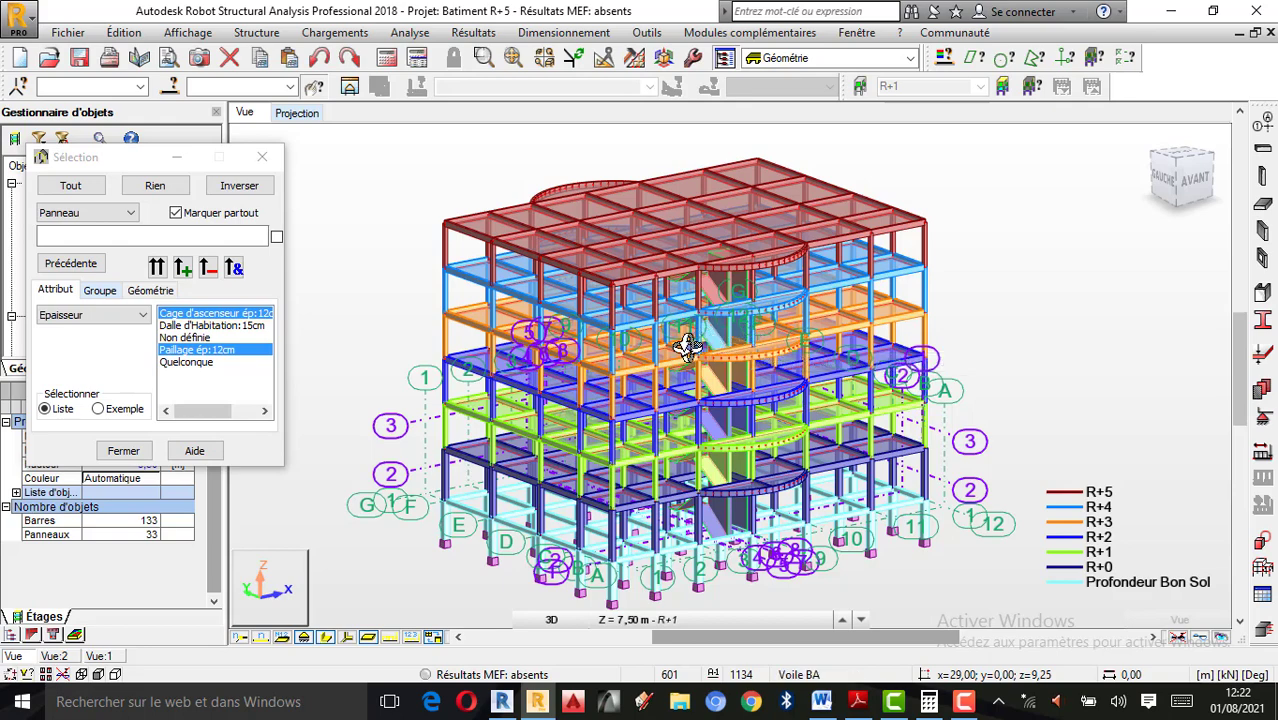
{"action": "scroll", "coordinate": [688, 346], "scroll_direction": "up", "scroll_amount": 1}
{"action": "scroll", "coordinate": [683, 362], "scroll_direction": "down", "scroll_amount": 1}
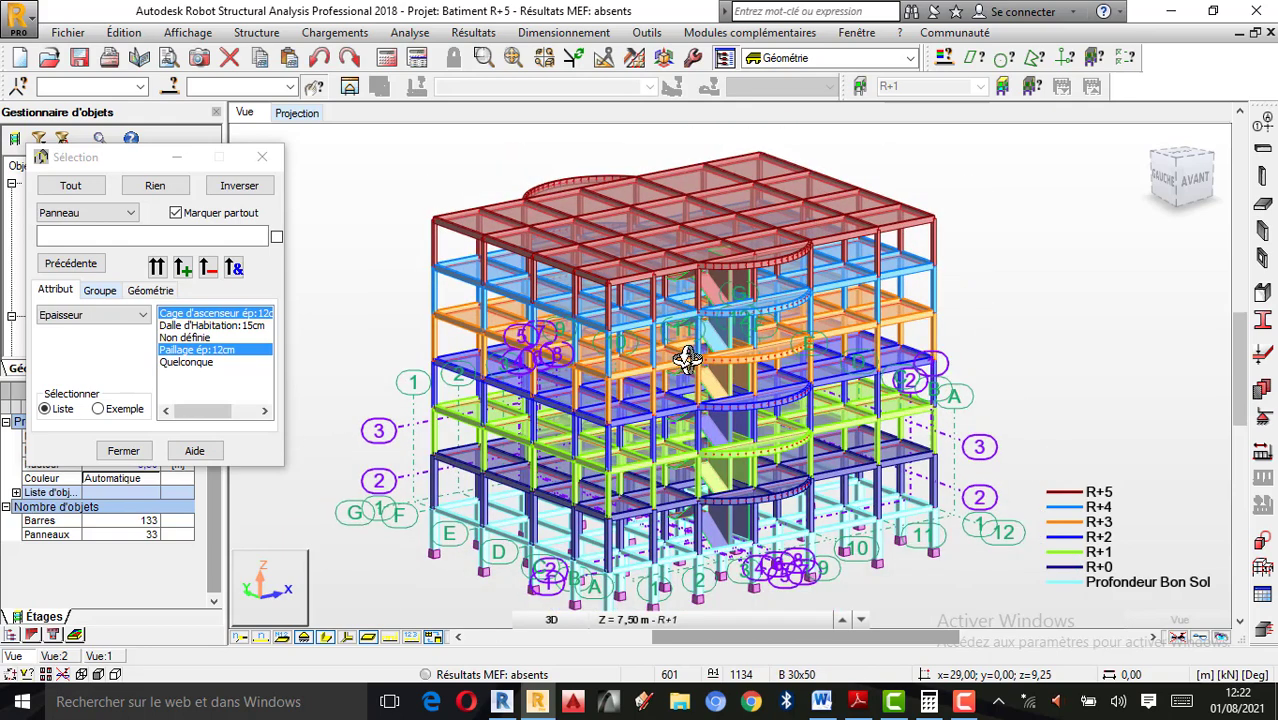
{"action": "scroll", "coordinate": [700, 366], "scroll_direction": "up", "scroll_amount": 1}
{"action": "scroll", "coordinate": [690, 390], "scroll_direction": "down", "scroll_amount": 1}
{"action": "mouse_move", "coordinate": [691, 393]}
{"action": "left_mouse_down"}
{"action": "mouse_move", "coordinate": [747, 400]}
{"action": "mouse_move", "coordinate": [716, 371]}
{"action": "mouse_move", "coordinate": [705, 385]}
{"action": "left_mouse_up"}
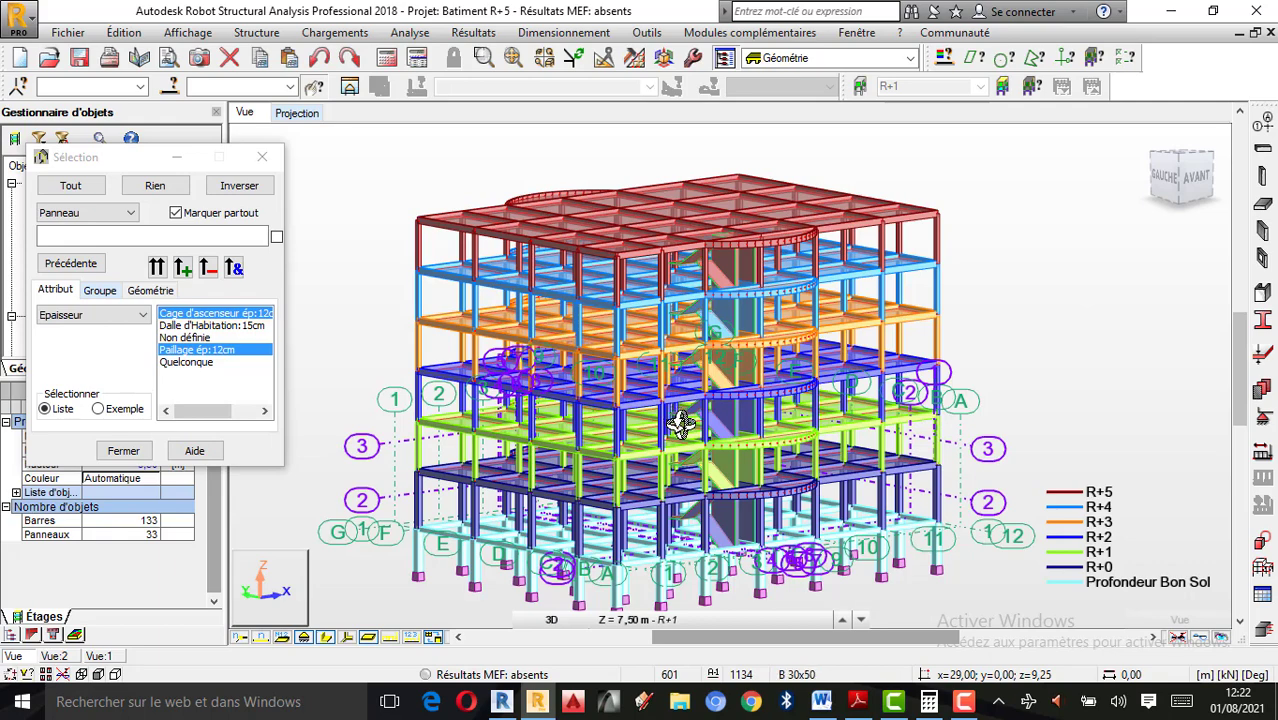
{"action": "scroll", "coordinate": [704, 374], "scroll_direction": "down", "scroll_amount": 1}
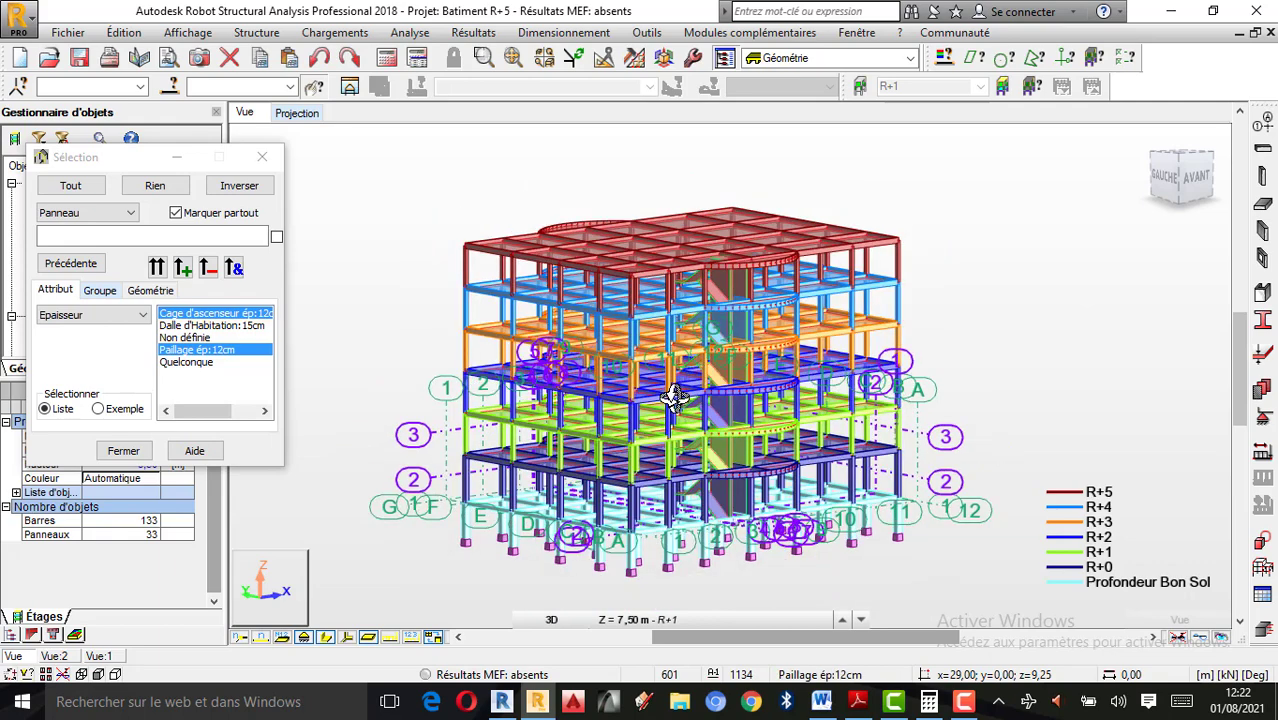
{"action": "middle_click_drag", "start_coordinate": [675, 397], "coordinate": [663, 403], "text": "shift"}
{"action": "scroll", "coordinate": [612, 462], "scroll_direction": "up", "scroll_amount": 1}
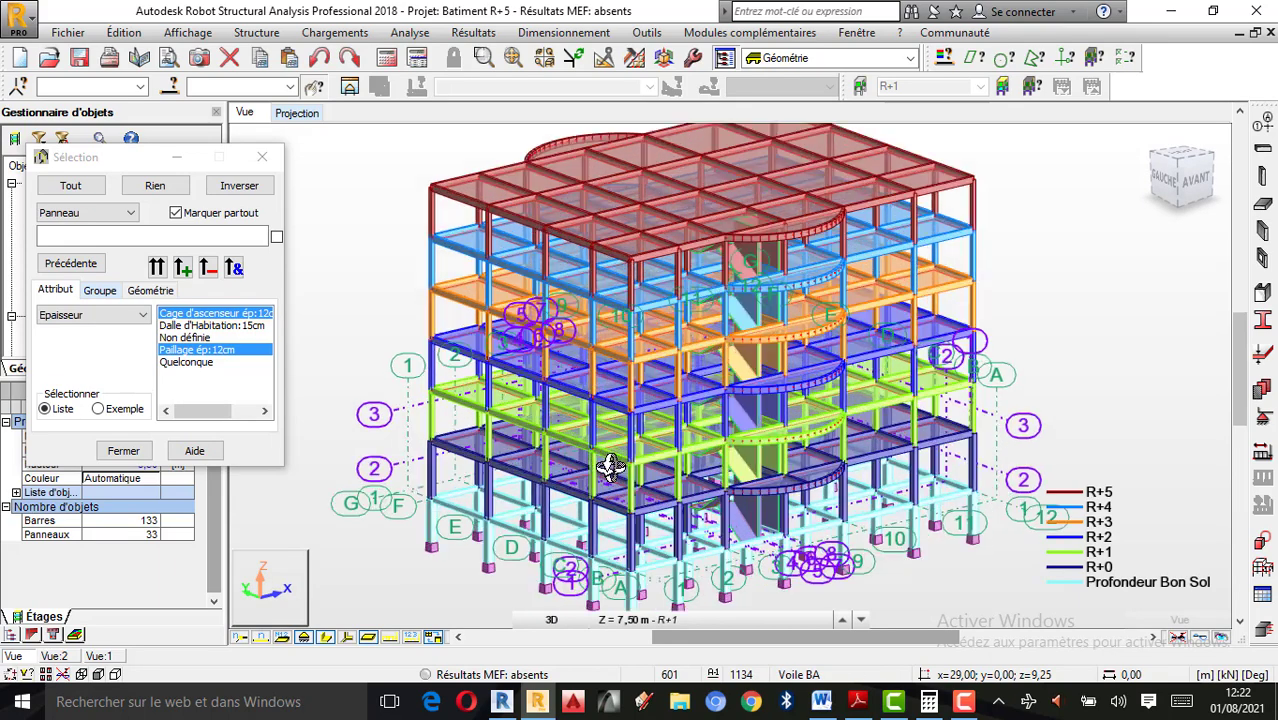
{"action": "middle_click_drag", "start_coordinate": [896, 416], "coordinate": [870, 530], "text": "shift"}
{"action": "left_click", "coordinate": [964, 701]}
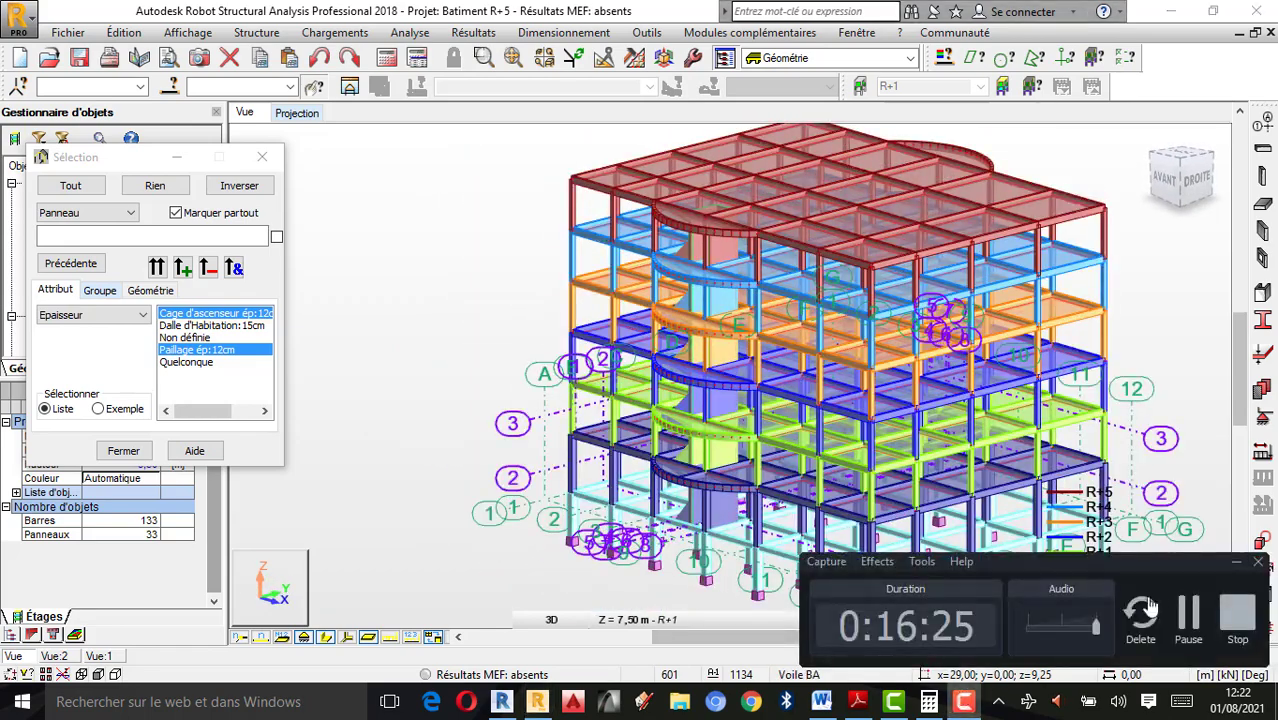